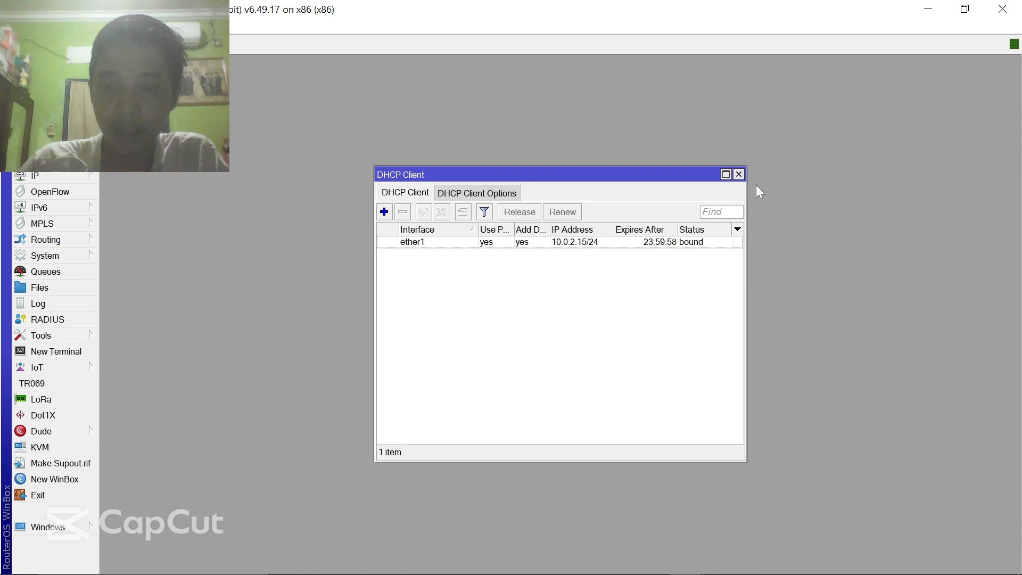
- Enter DNS servers 8.8.8.8 and 8.8.4.4 and tick Allow Remote Requests
click(739, 175)
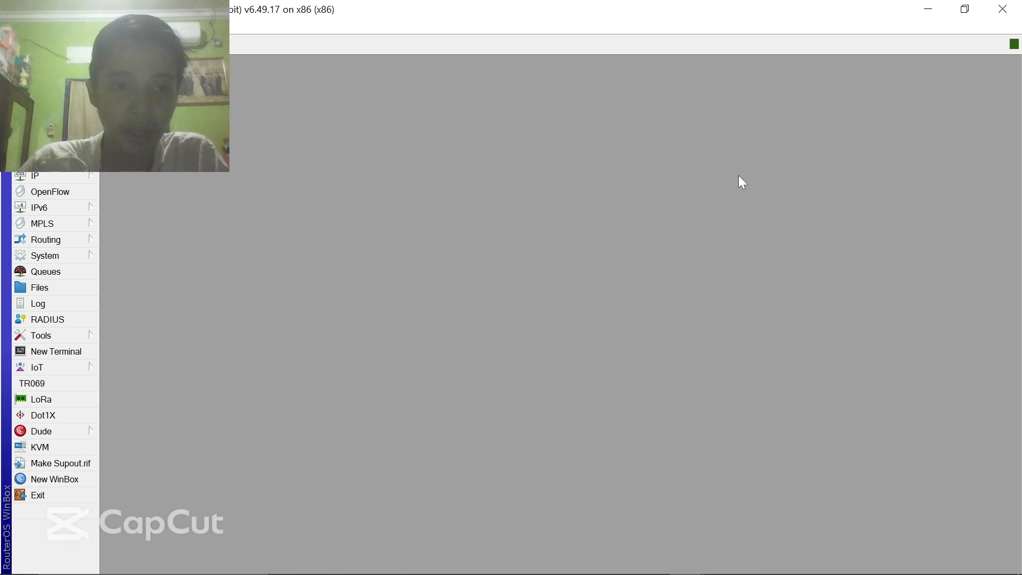
click(50, 179)
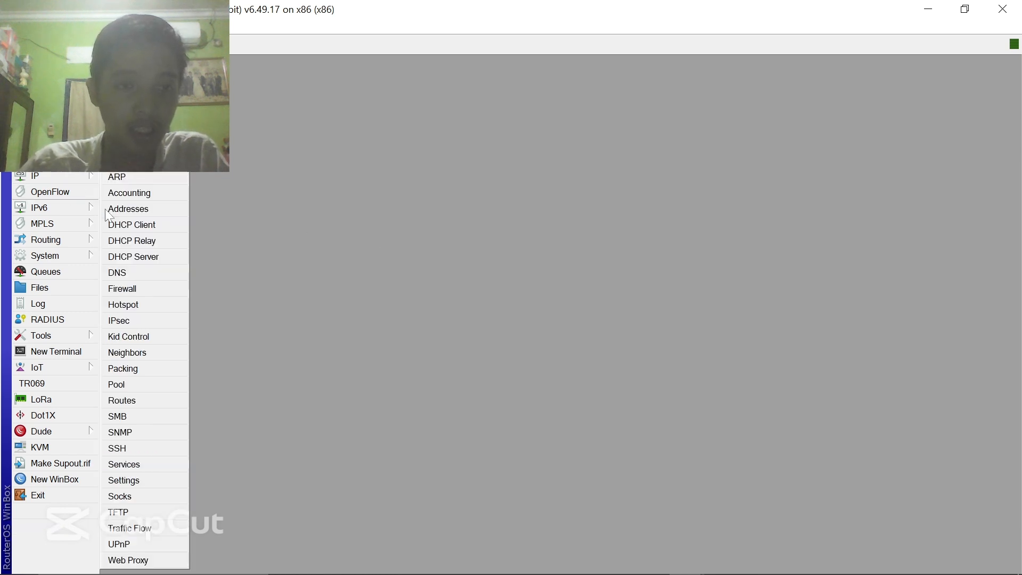
click(152, 272)
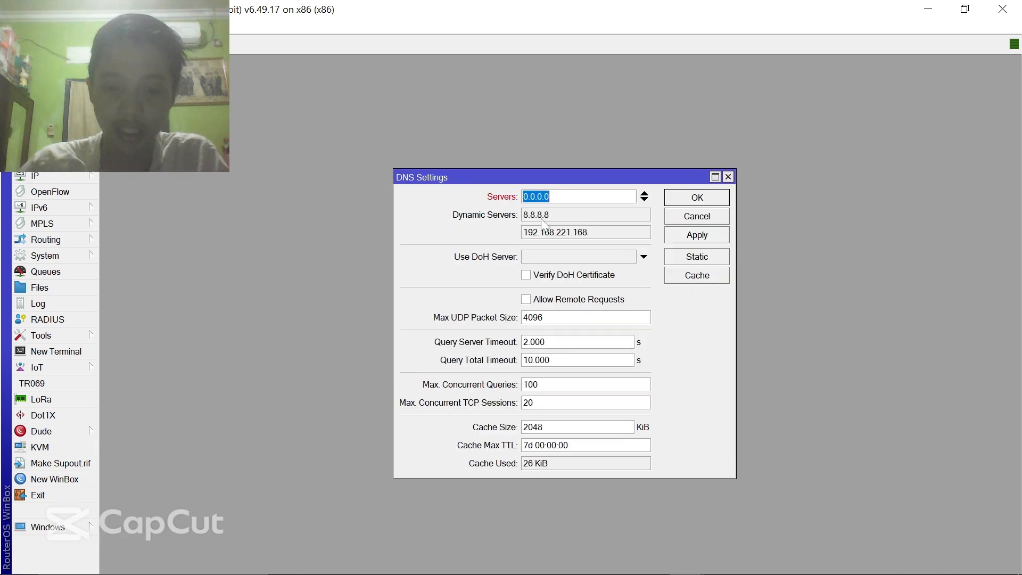
text(8.8.8.8.)
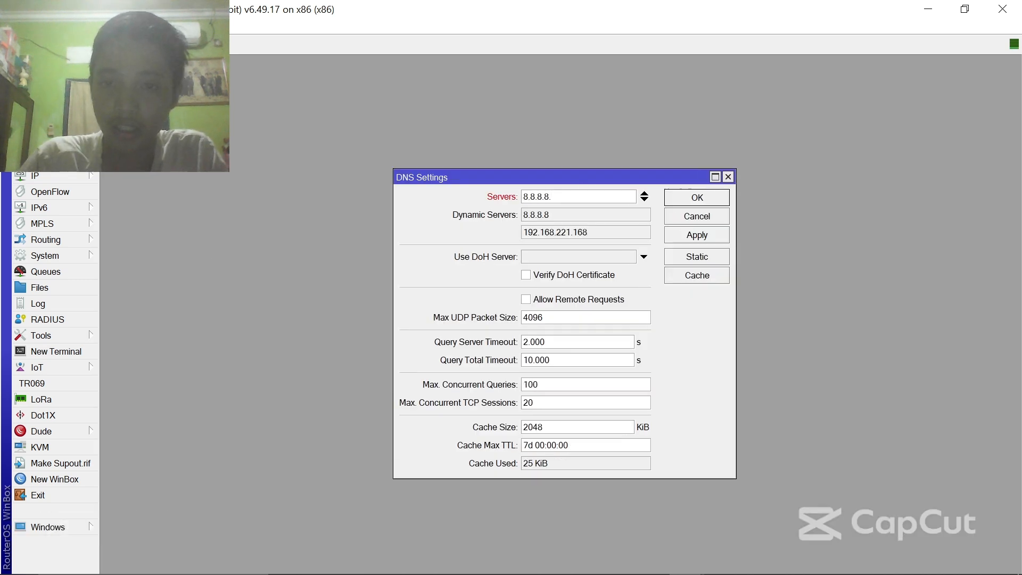
click(645, 200)
text(8.8.)
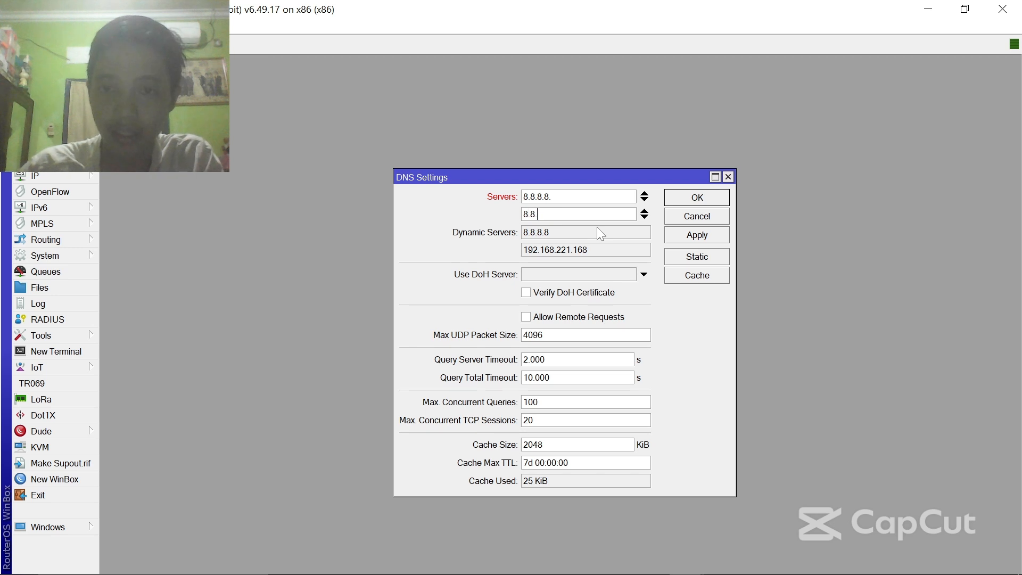
text(4.4)
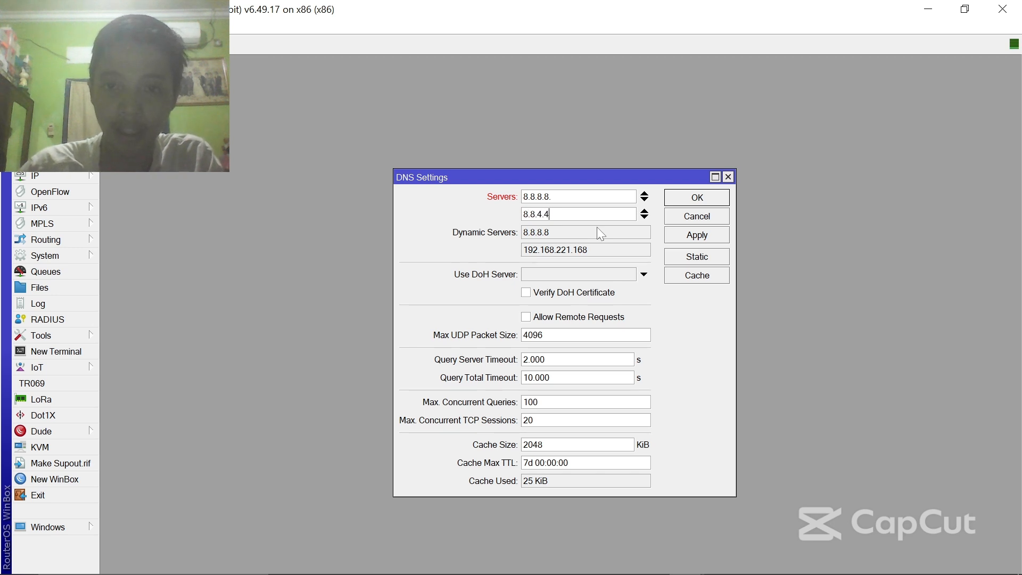
click(564, 318)
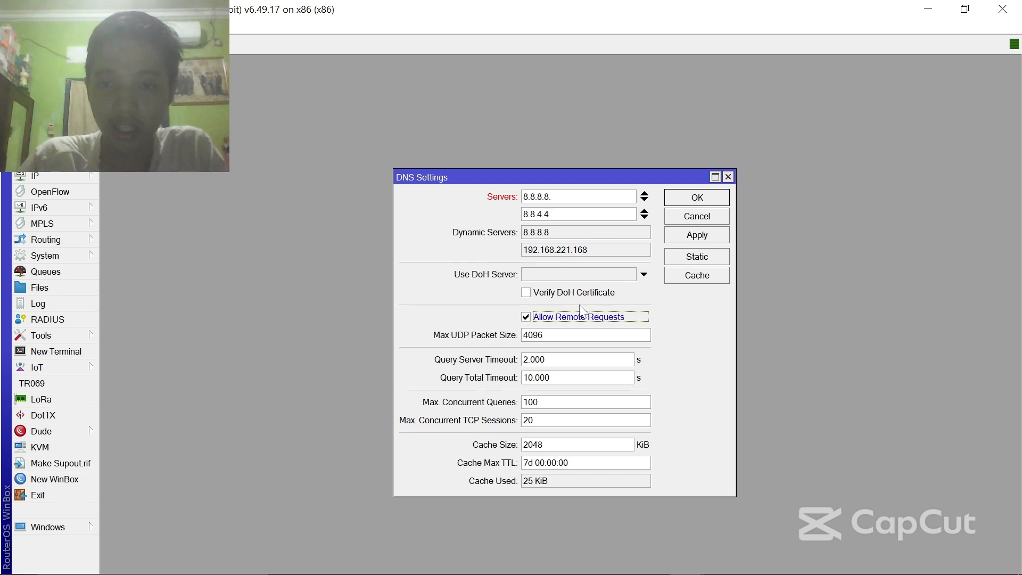
- Correct the first server address to 8.8.8.8 and save the DNS settings
click(701, 239)
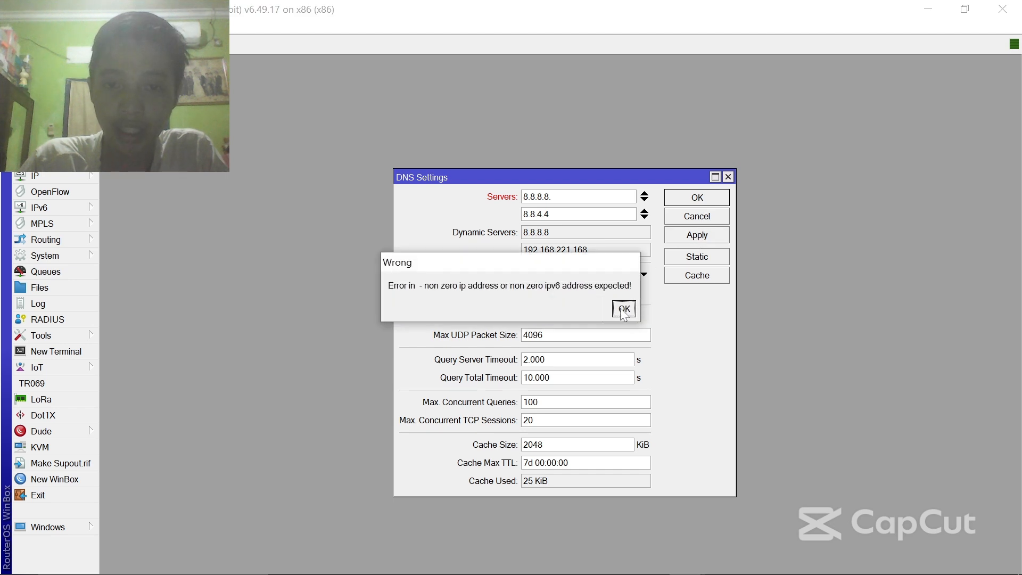
click(624, 309)
key(End)
text(8)
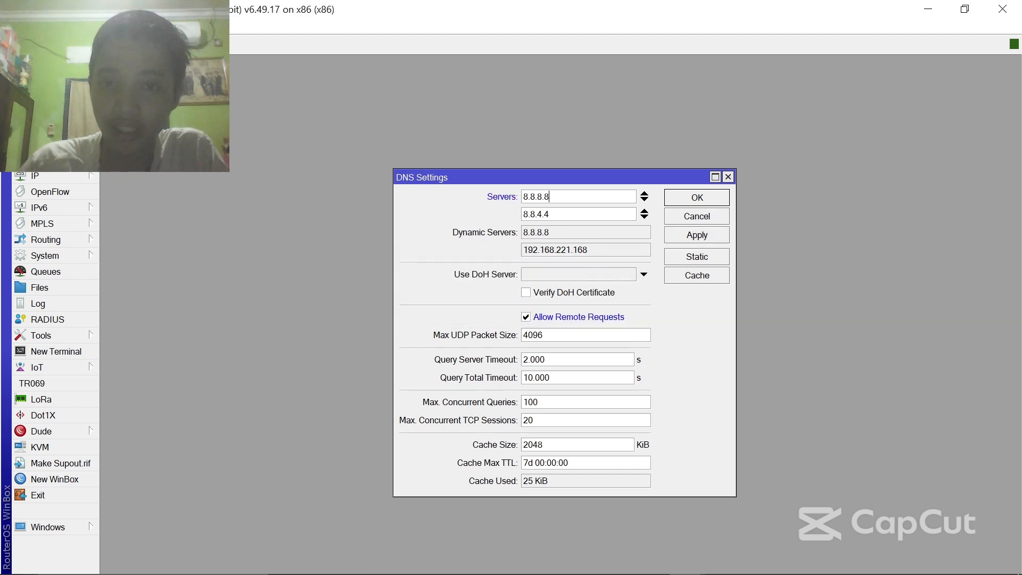
click(704, 240)
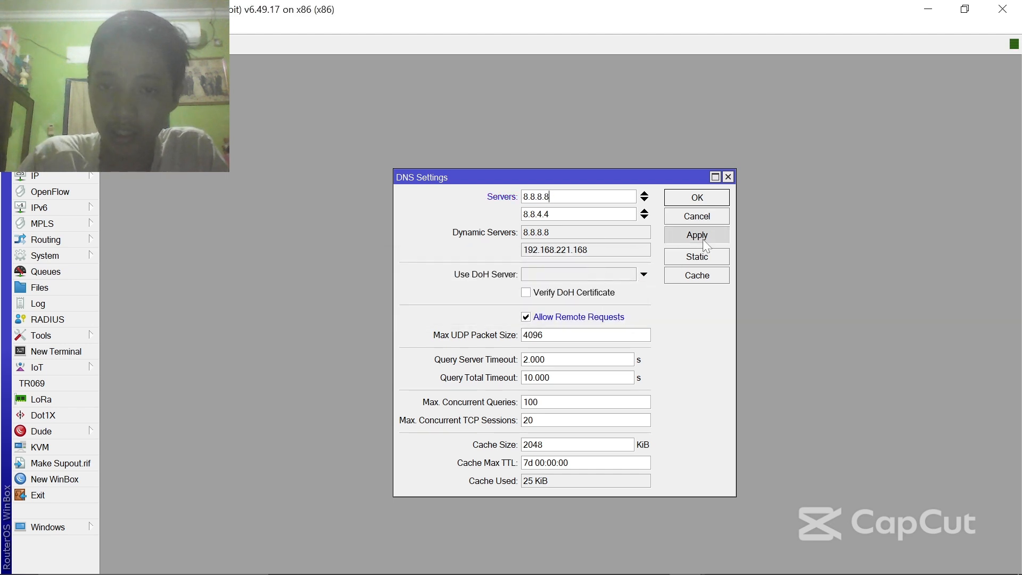
click(711, 199)
- Create a new srcnat rule in Firewall NAT with out-interface ether1
click(63, 195)
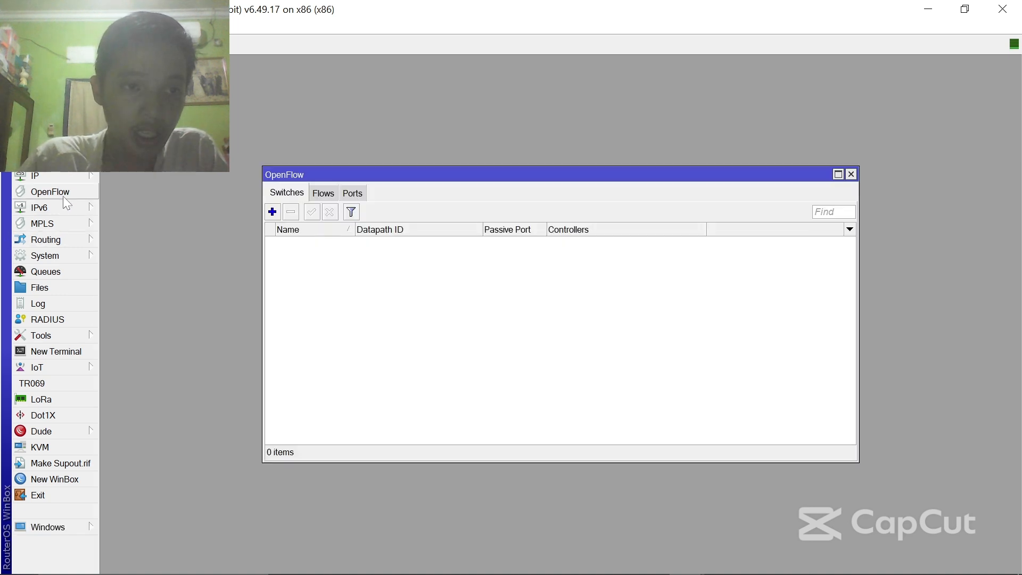
click(851, 173)
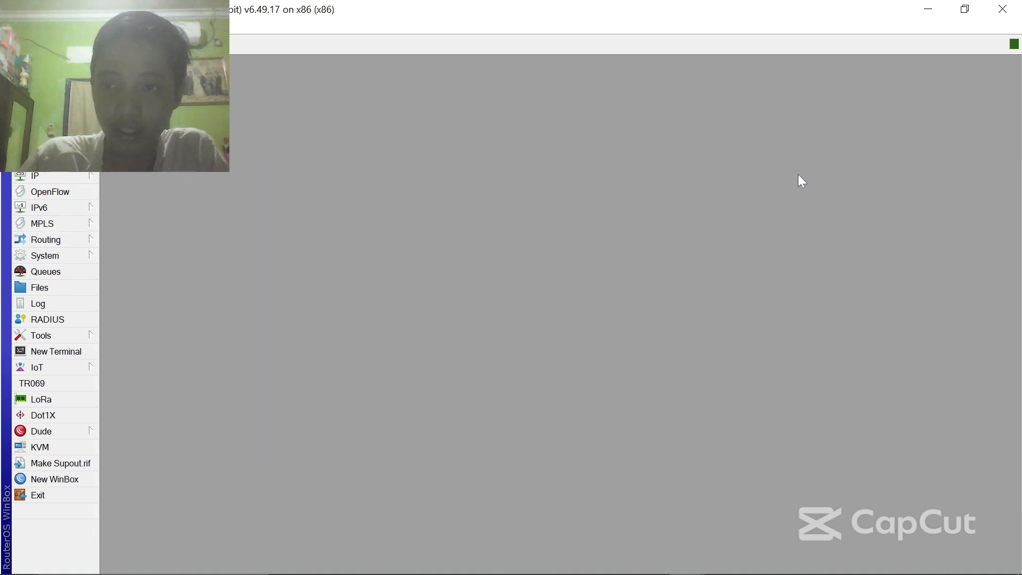
click(53, 174)
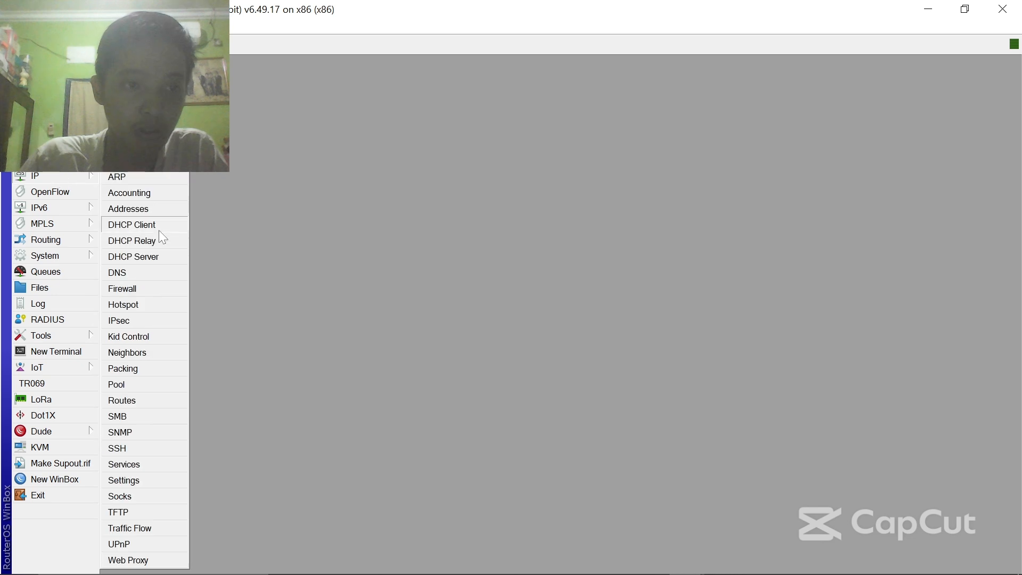
click(152, 288)
click(261, 197)
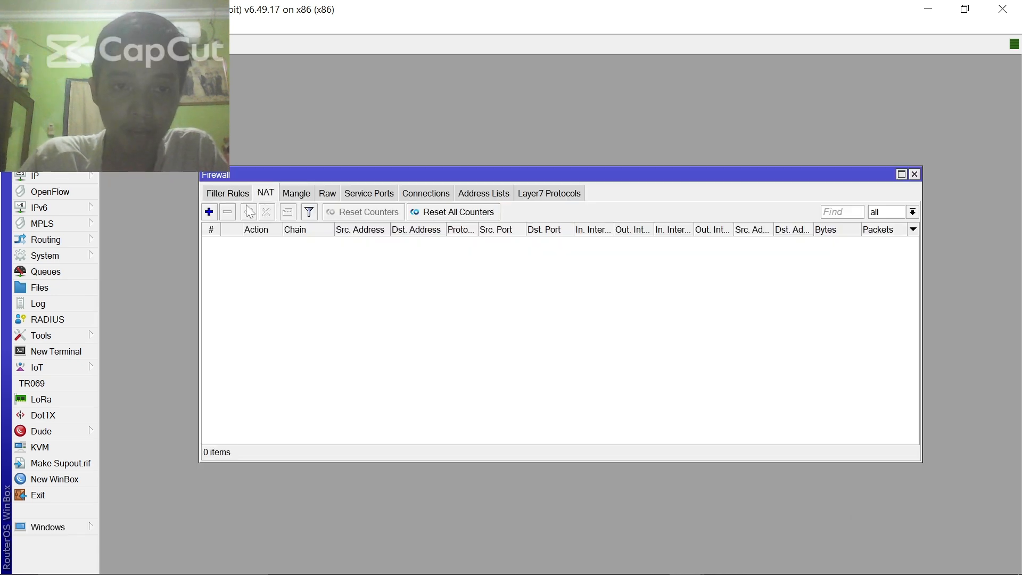
click(209, 212)
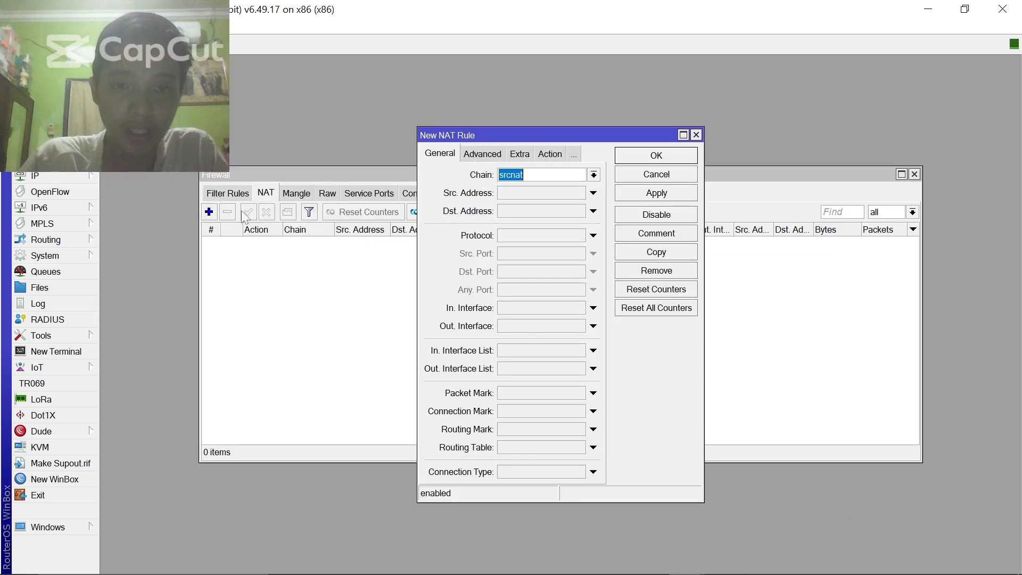
click(527, 322)
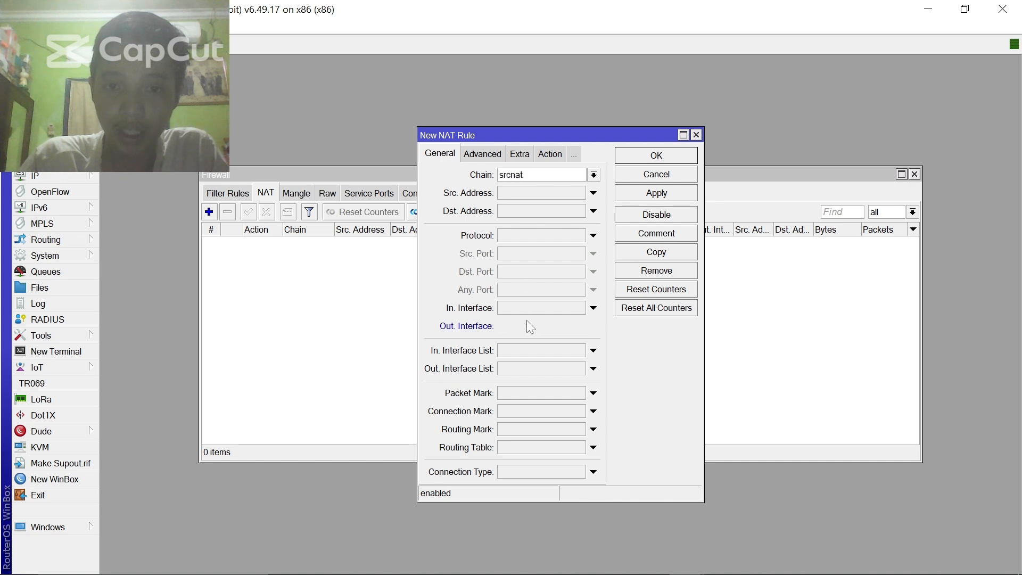
- Set the rule's action to masquerade, save it, and close Firewall
click(549, 154)
click(599, 174)
click(533, 250)
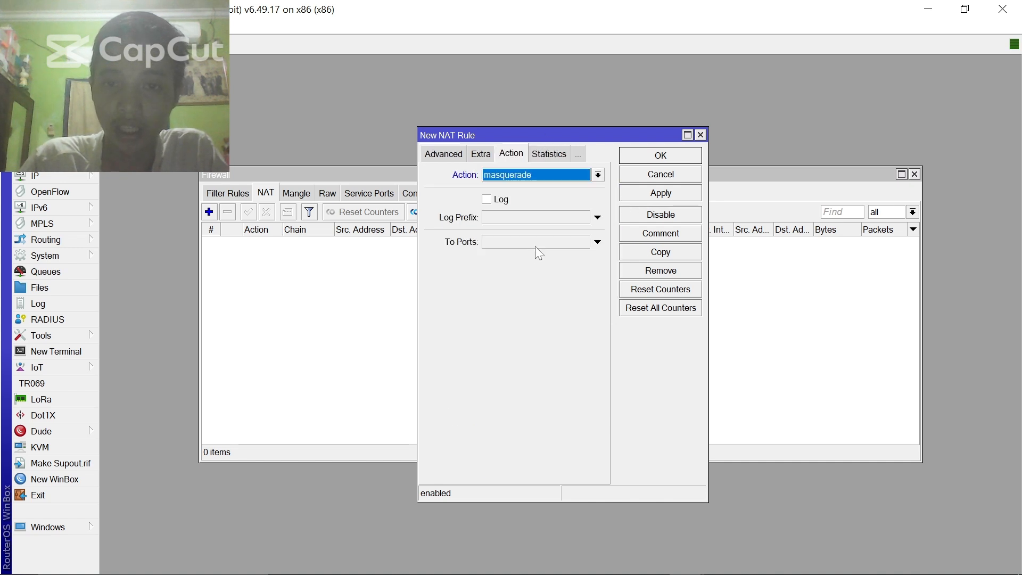
click(440, 158)
click(439, 158)
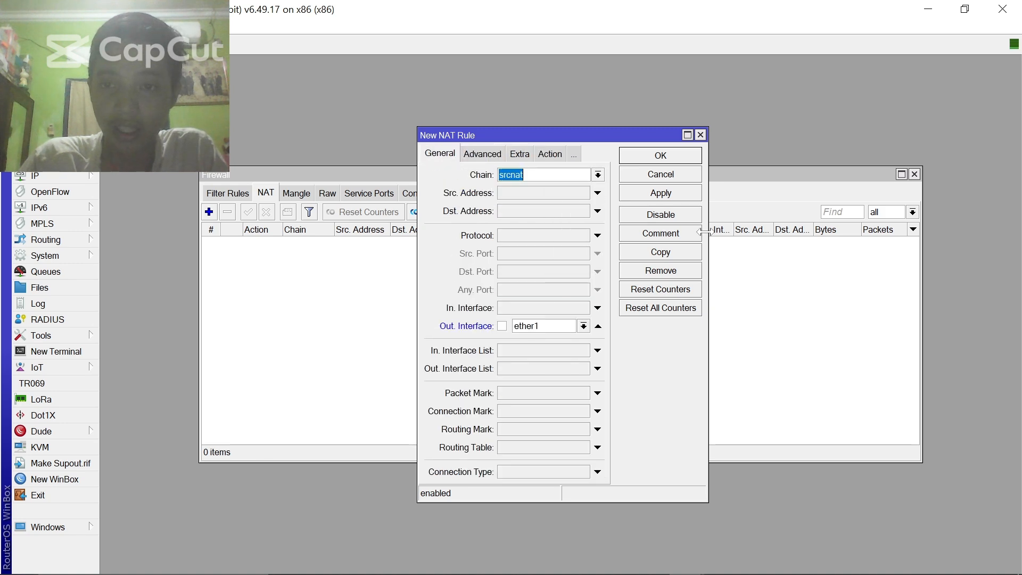
click(674, 198)
click(678, 161)
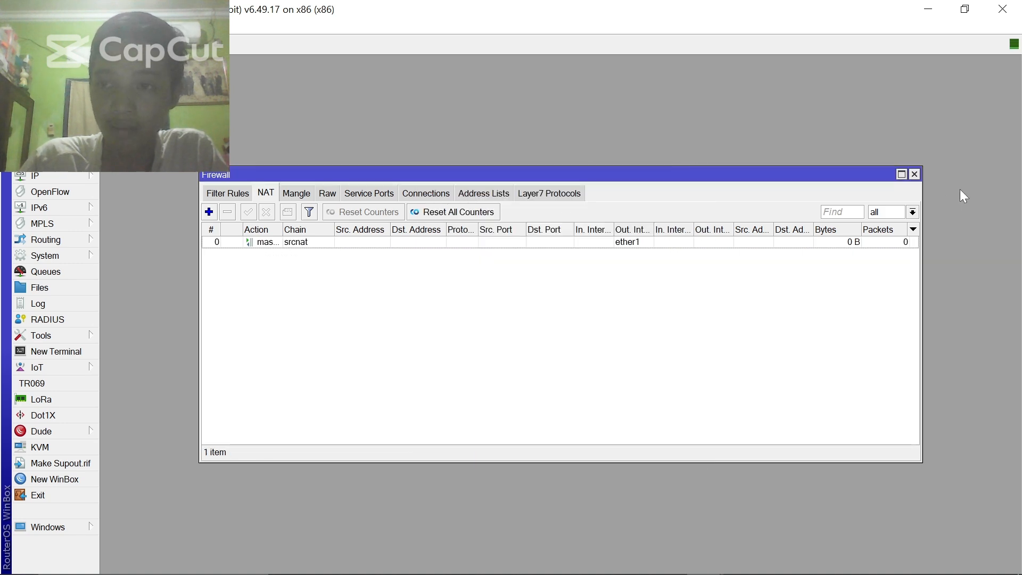
click(914, 174)
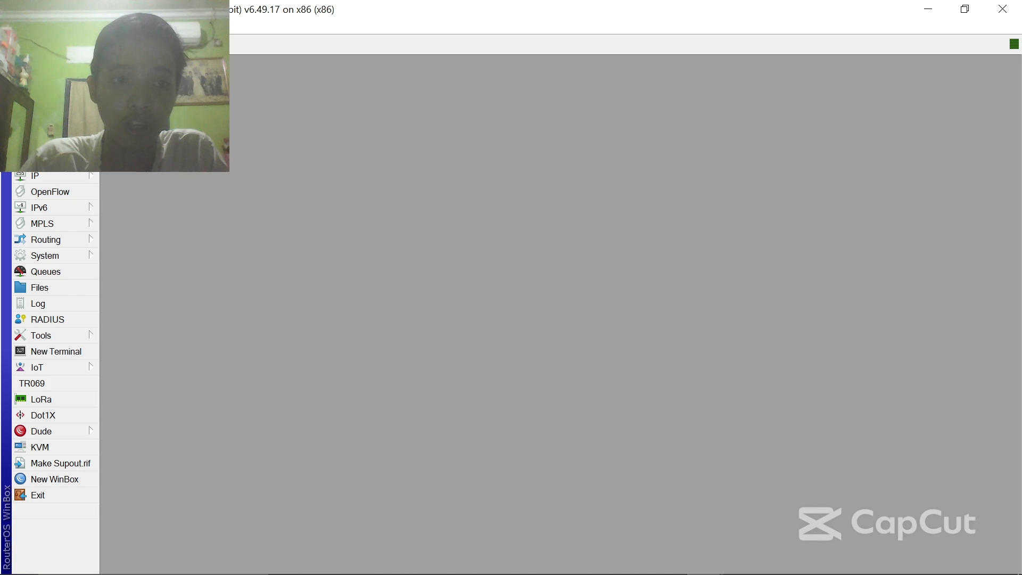
- Create a new bridge named bridge1
click(41, 128)
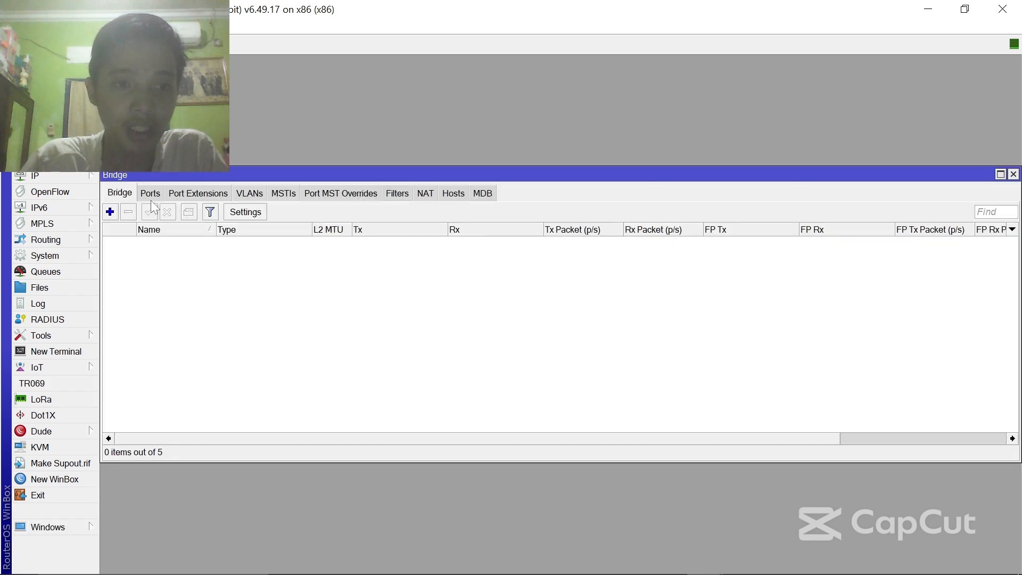
click(111, 212)
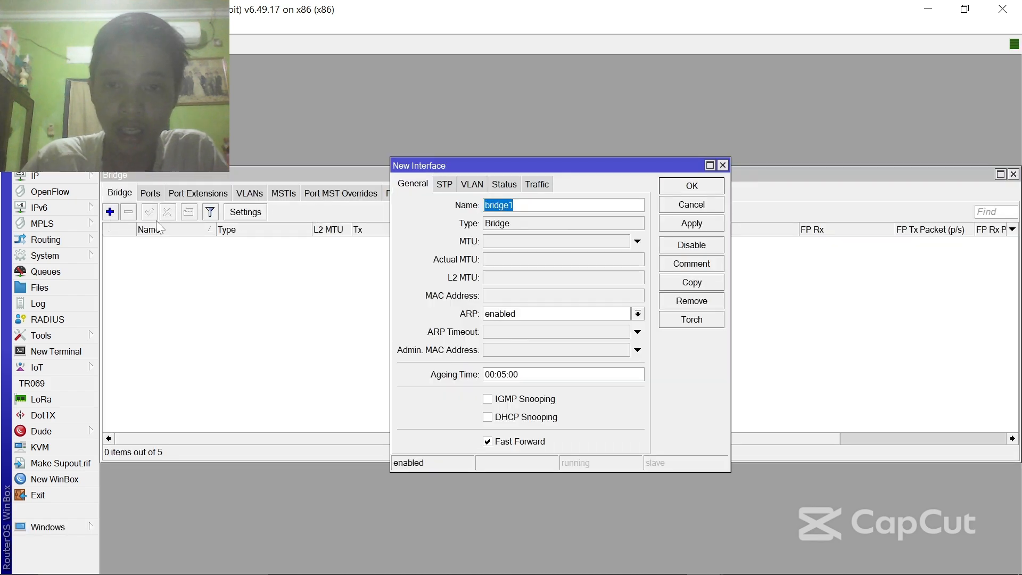
click(712, 221)
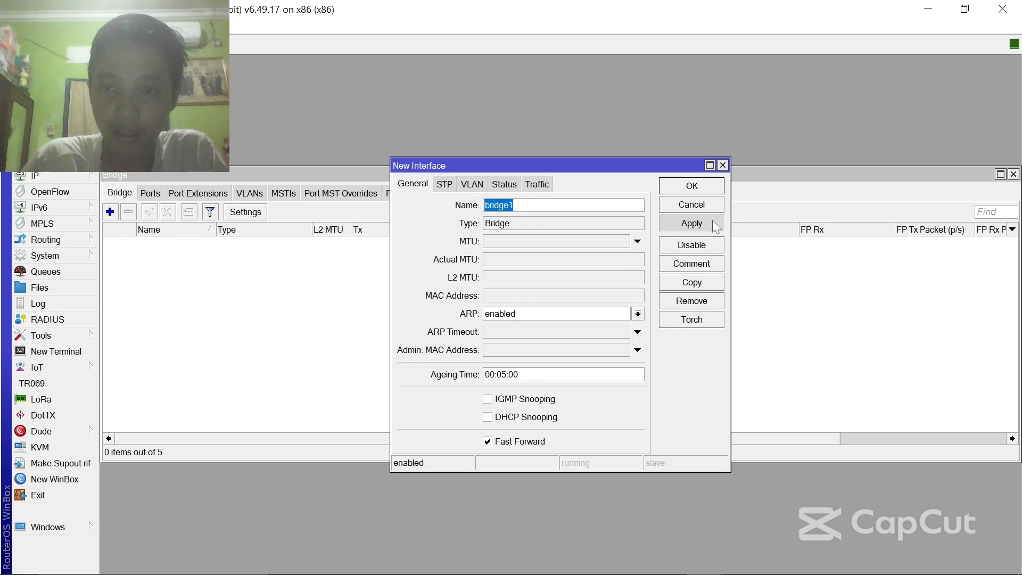
click(691, 185)
- Add ether2 as a port of bridge1
click(150, 193)
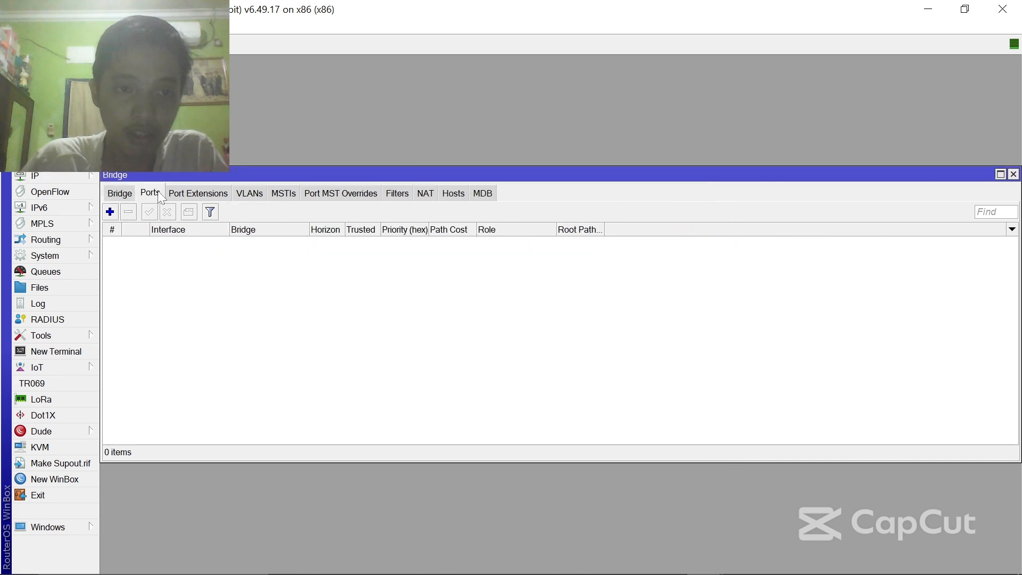
click(111, 212)
click(486, 222)
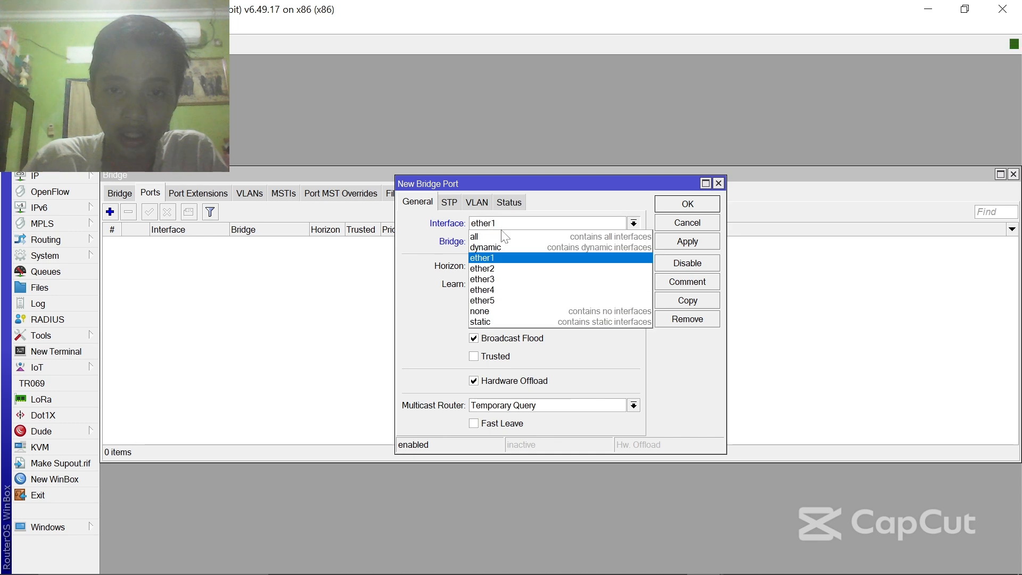
click(484, 268)
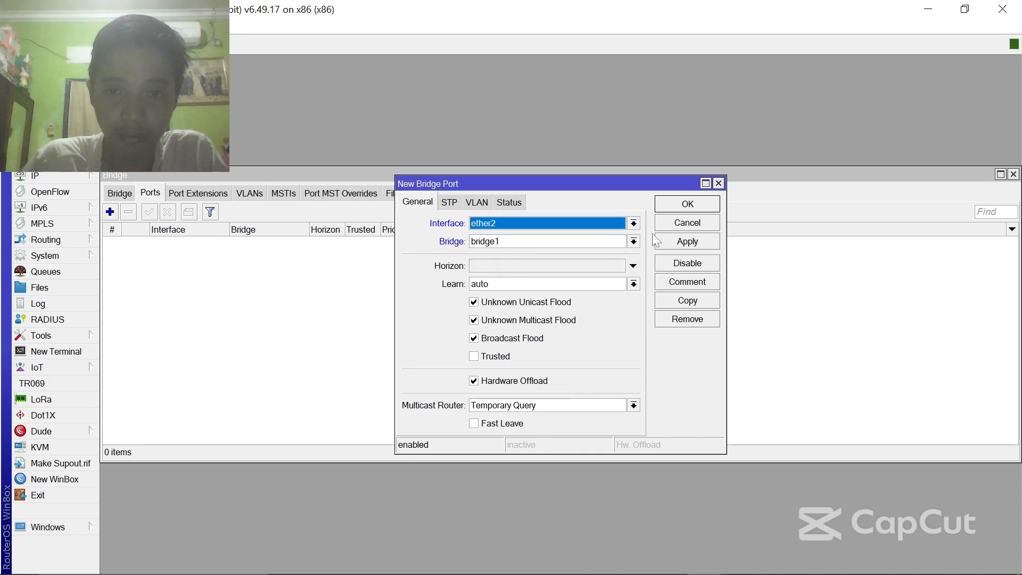
click(689, 241)
click(704, 203)
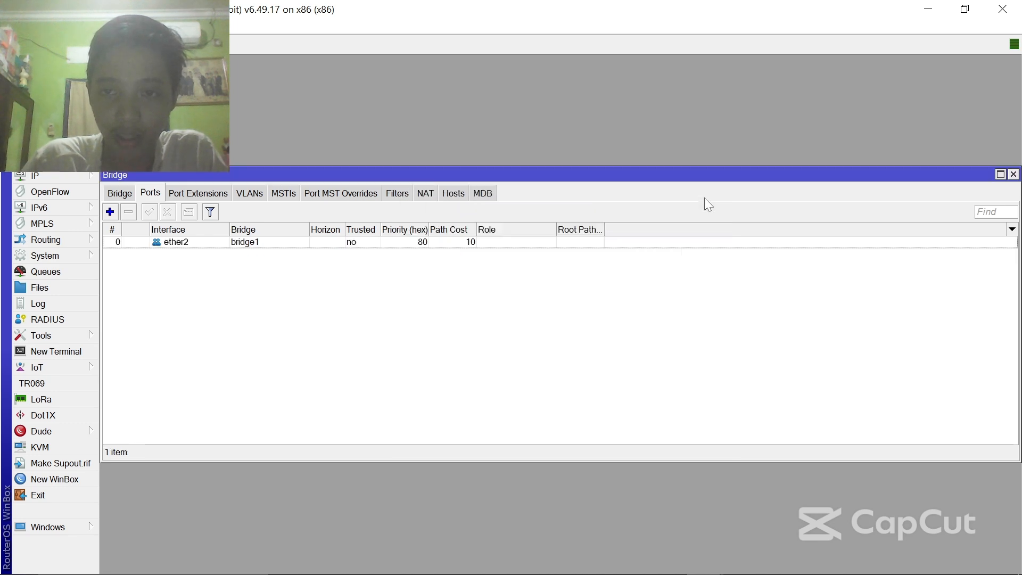
- Add ether3 as a second port of bridge1 and close the Bridge window
click(110, 212)
click(520, 223)
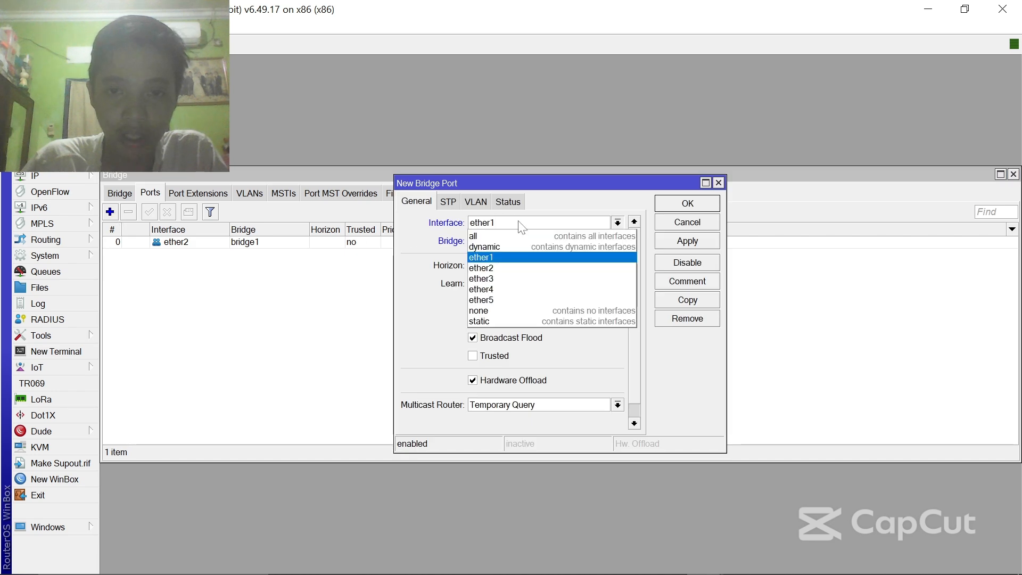
click(506, 279)
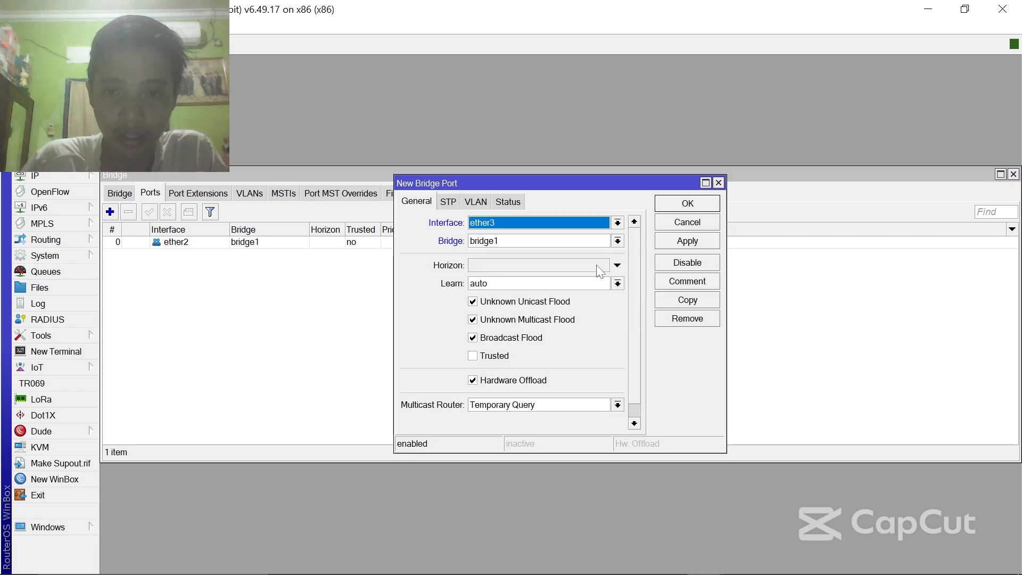
click(665, 244)
click(685, 205)
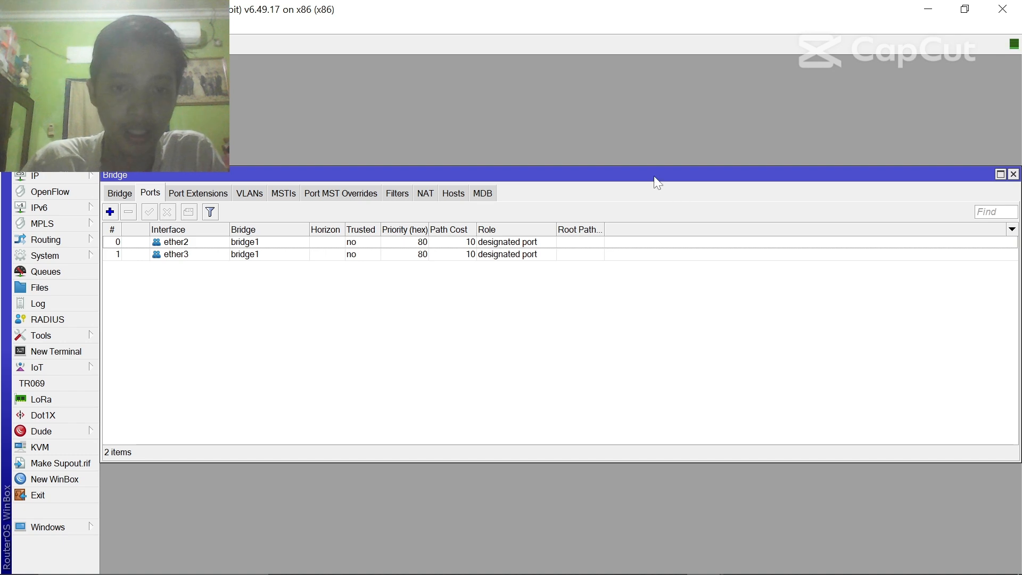
click(1013, 174)
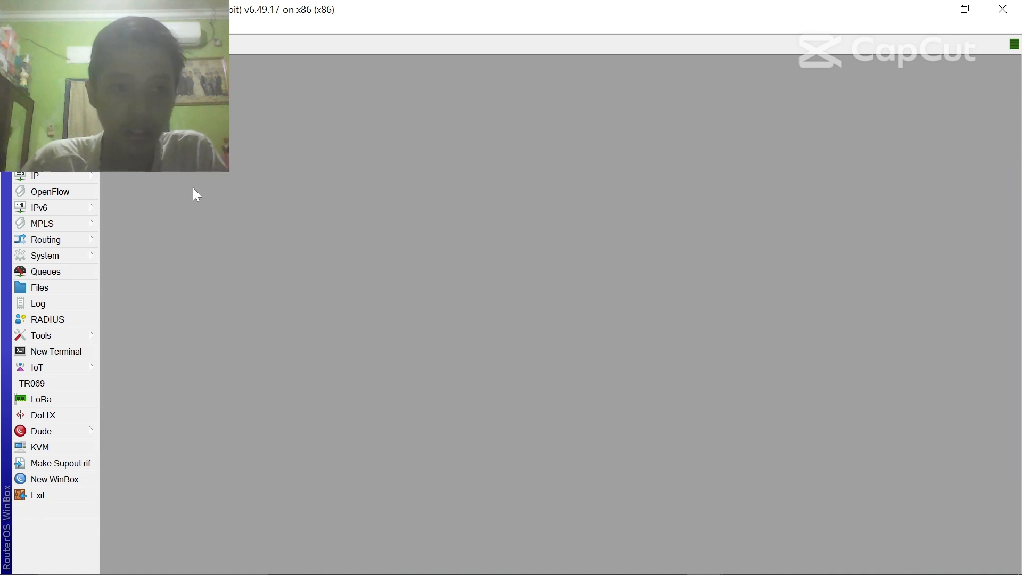
- Add address 178.165.0.0/18 on interface bridge1 in IP Addresses
click(73, 176)
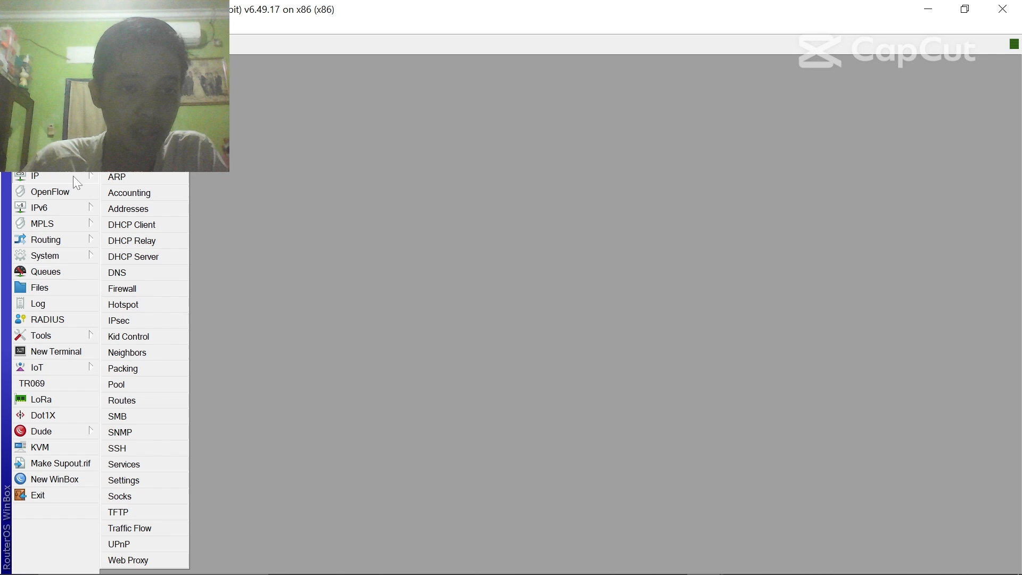
click(147, 212)
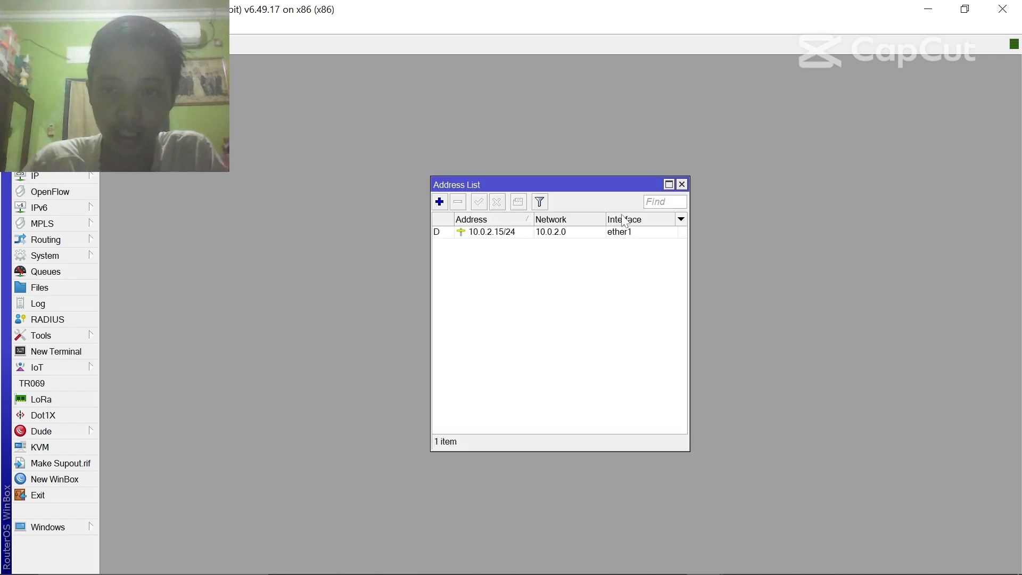
click(441, 203)
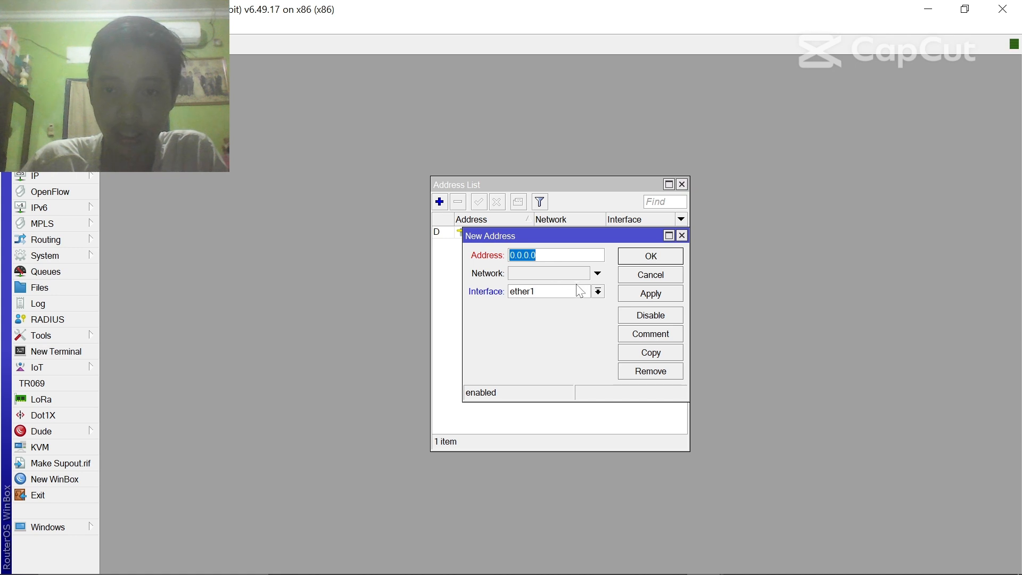
text(178)
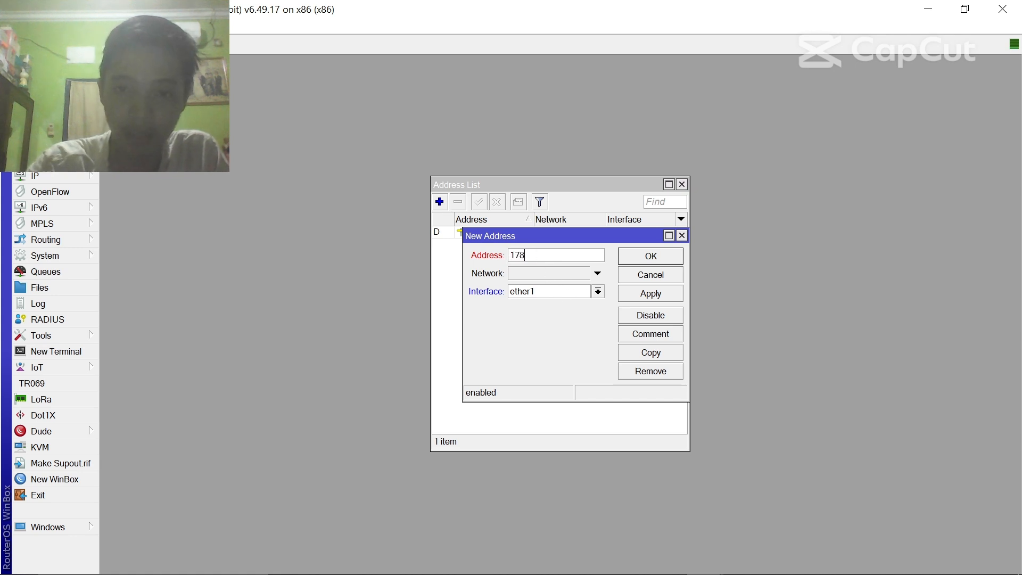
text(.165.)
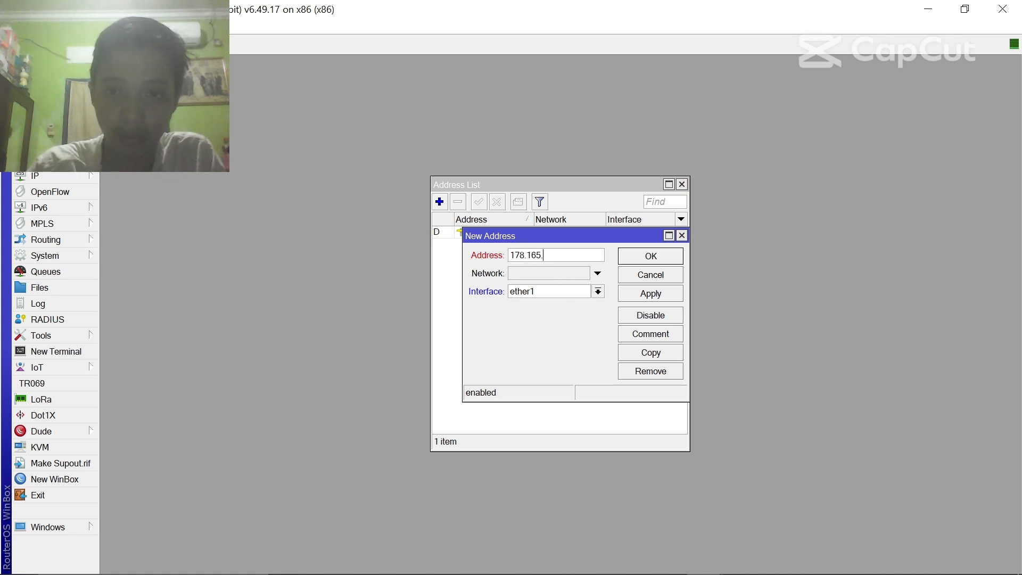
text(0.0/)
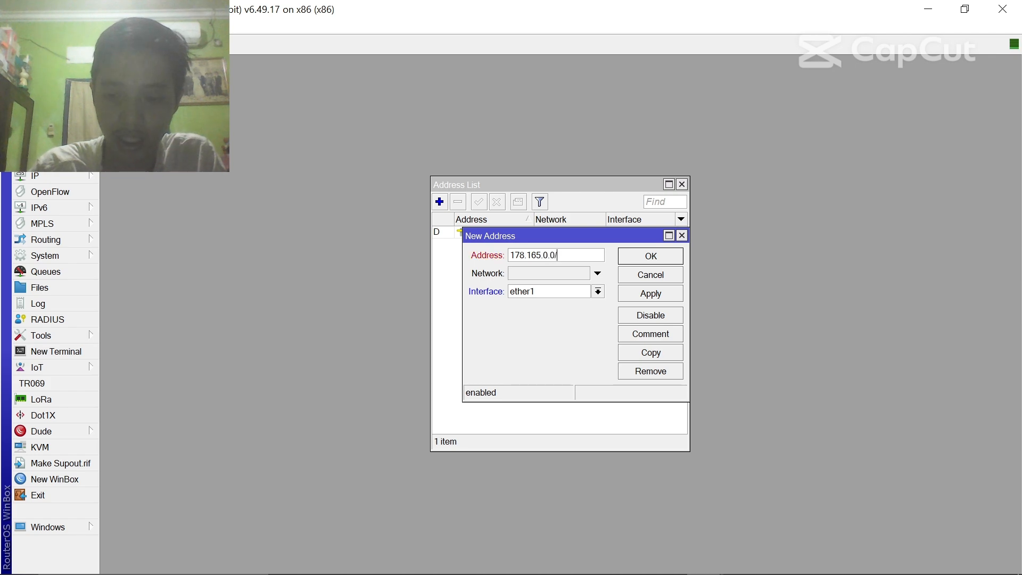
text(18)
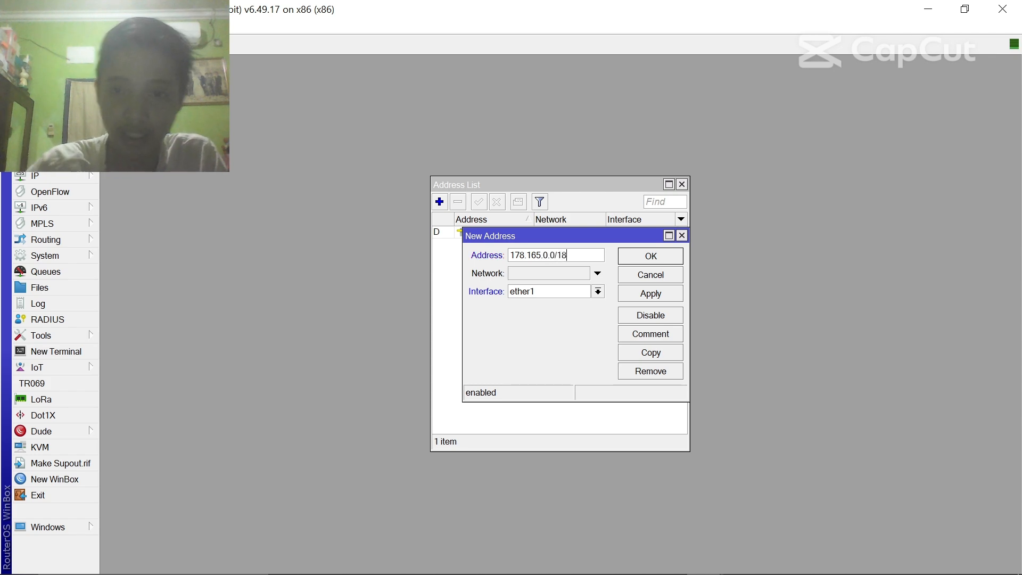
click(598, 291)
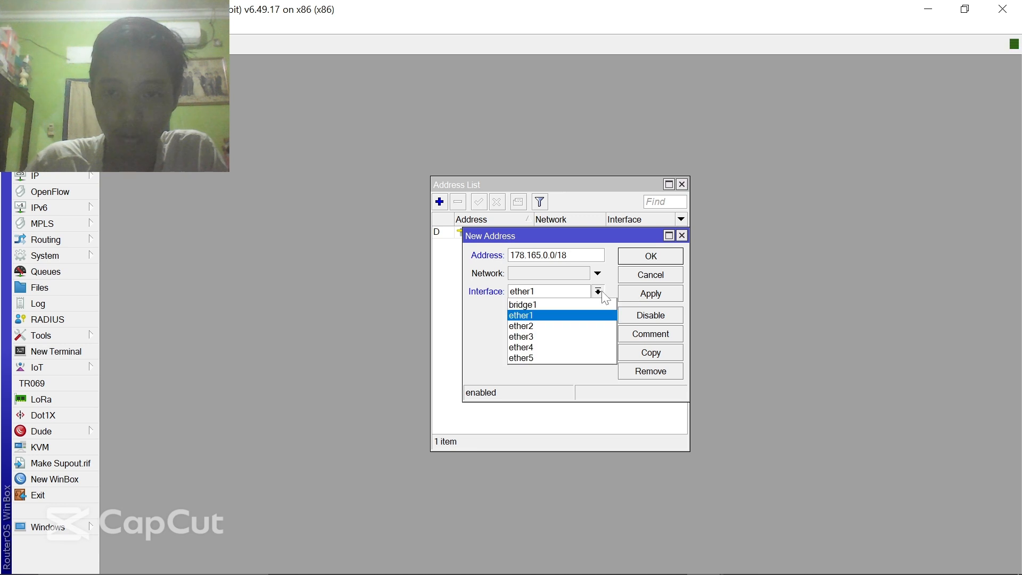
click(560, 305)
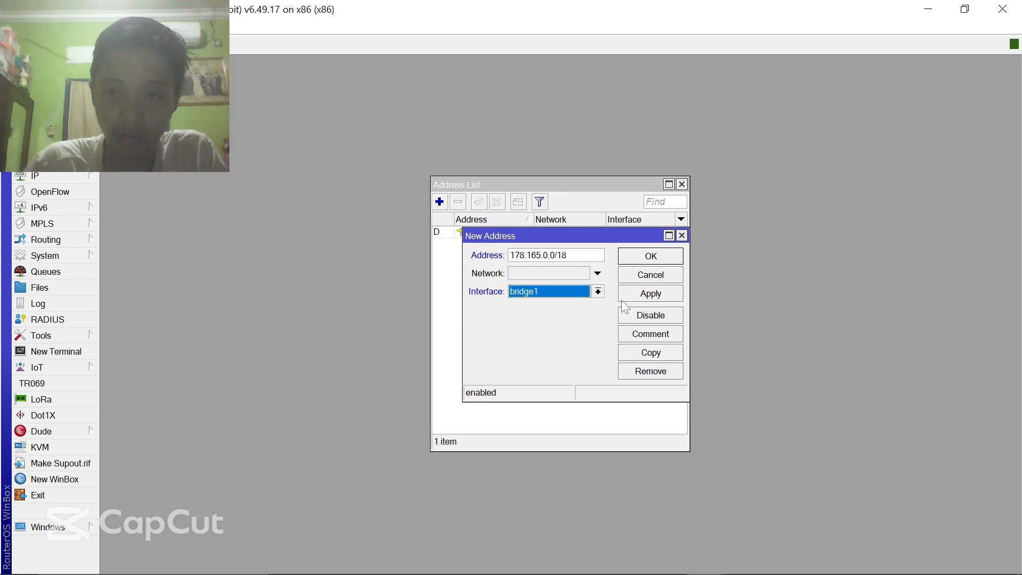
click(644, 294)
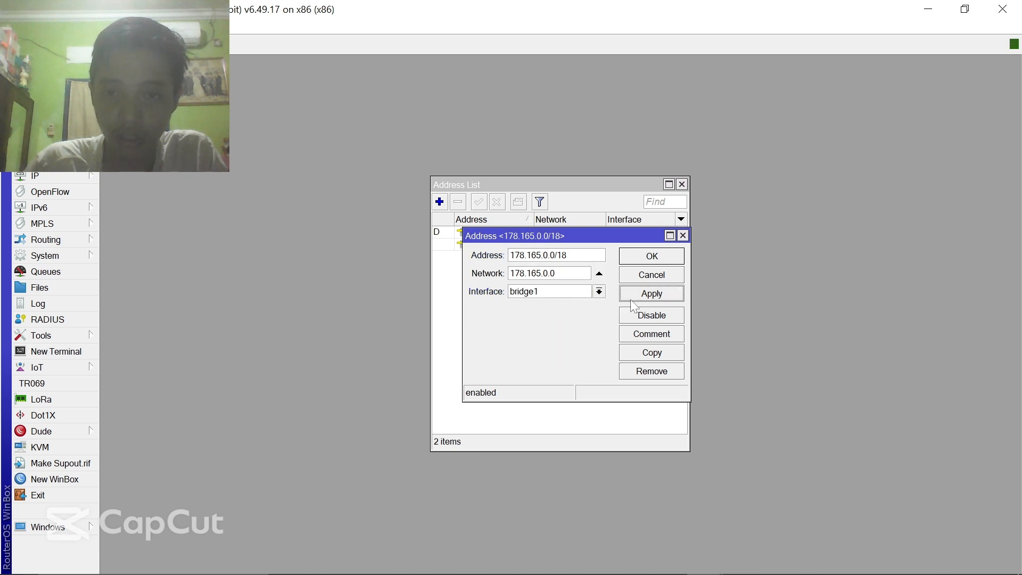
click(669, 260)
click(682, 184)
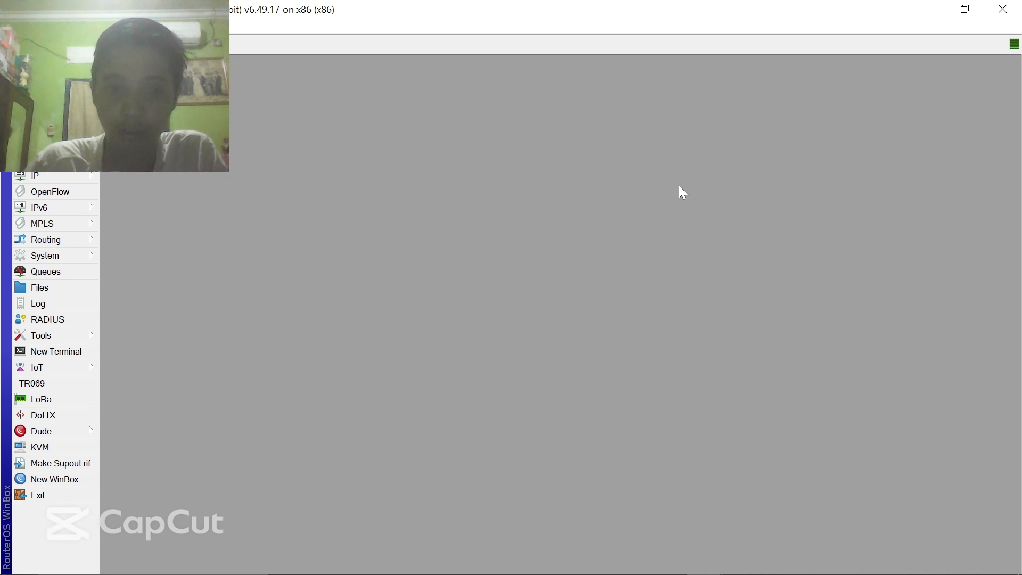
click(61, 352)
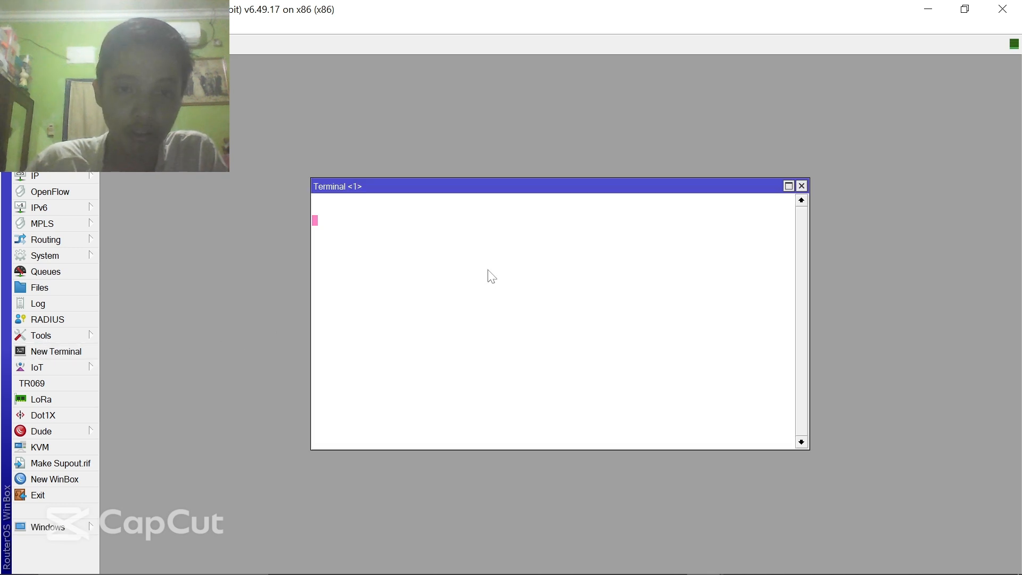
text(admin)
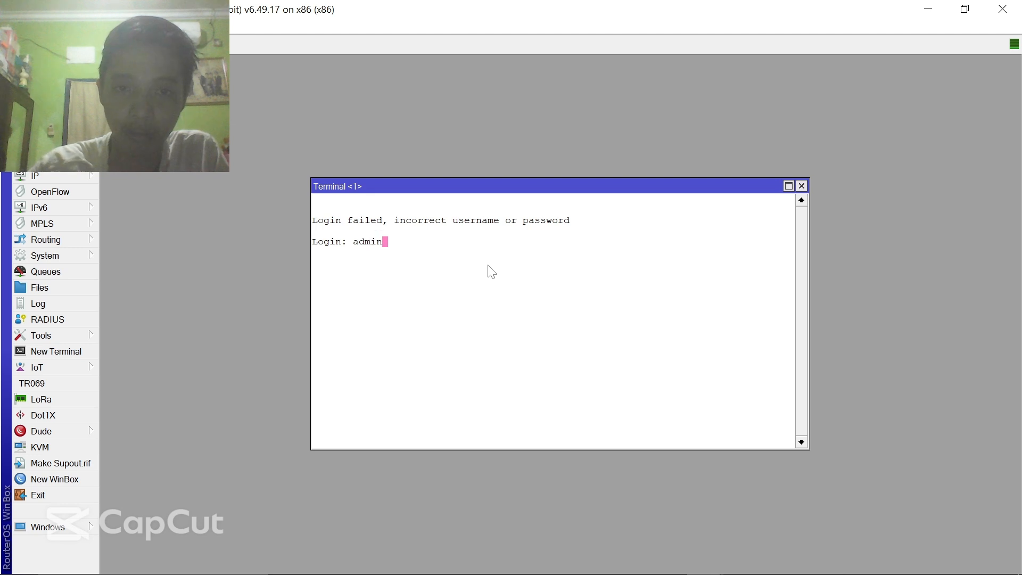
key(Return)
key(Return)
key(Return)
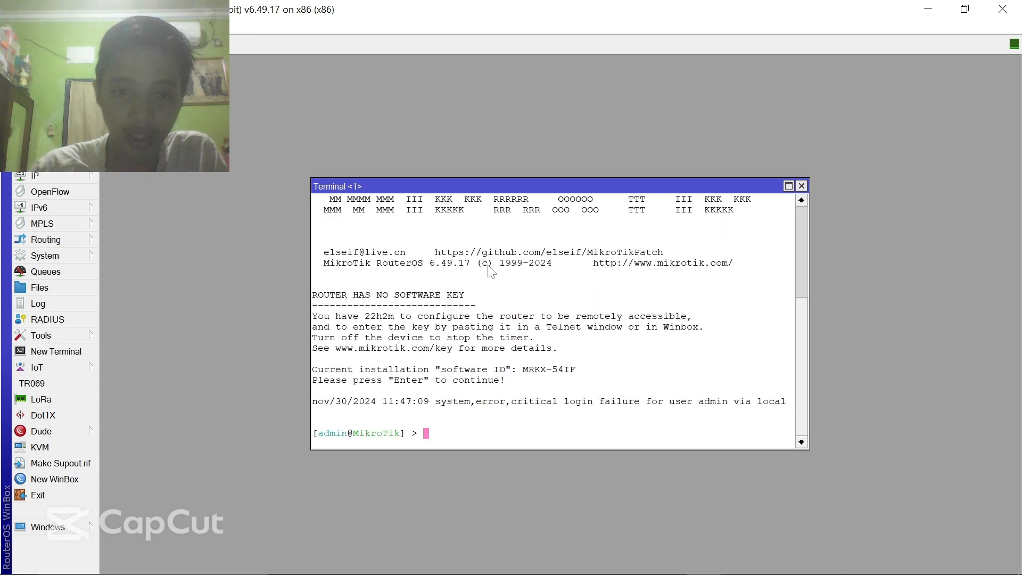
text(ping 8.8.8.8)
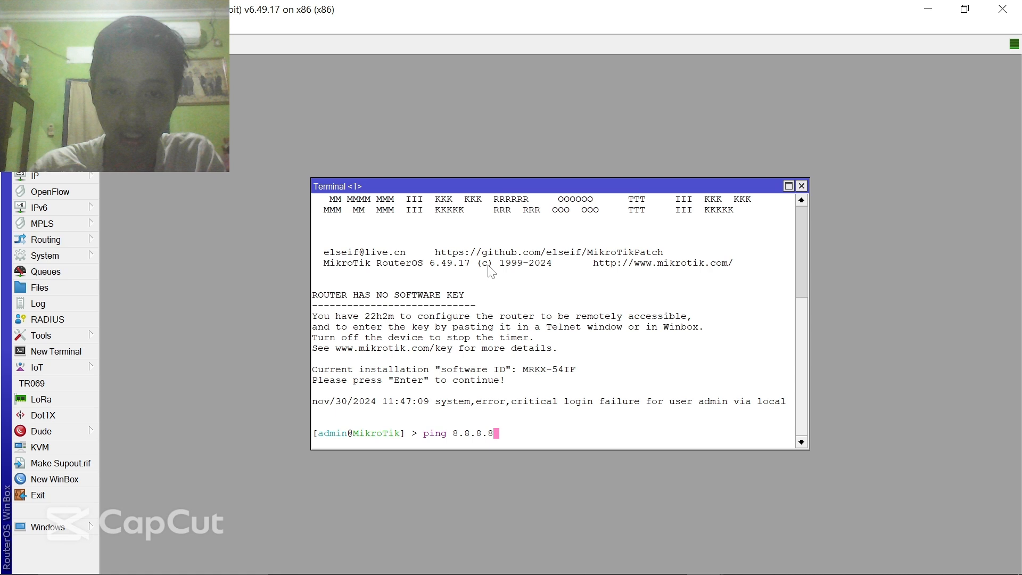
key(Return)
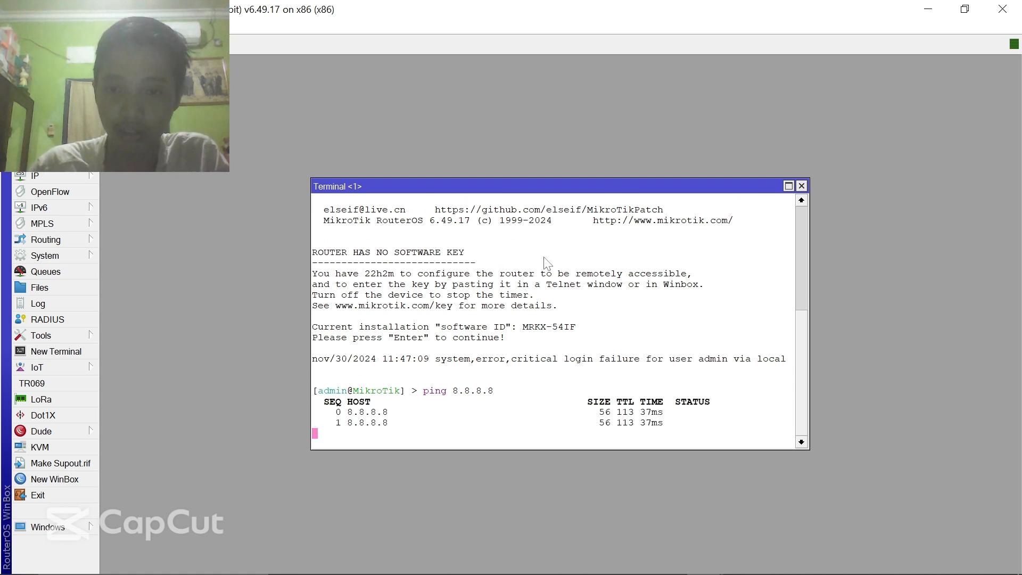
click(802, 186)
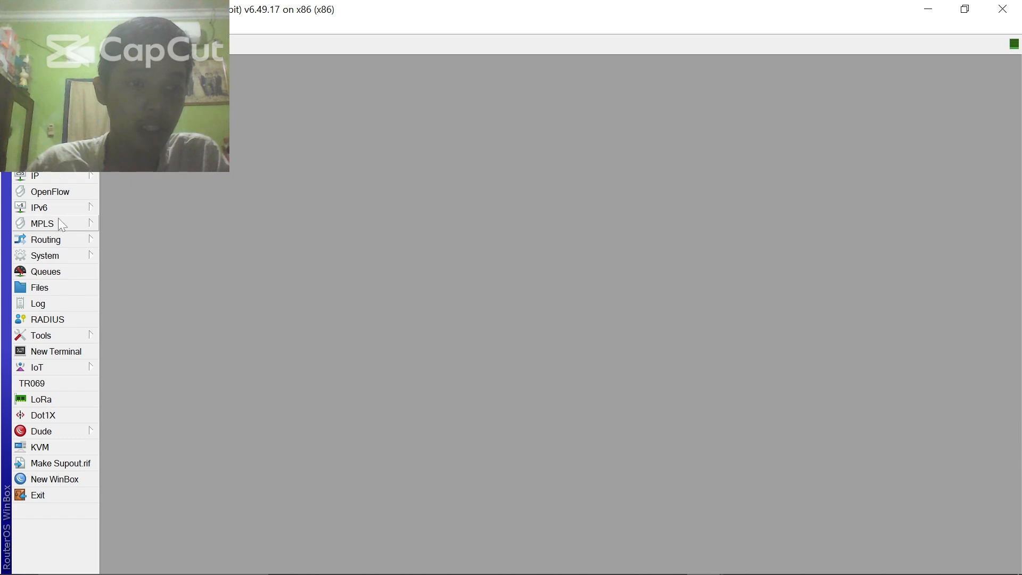
- Add address 10.50.48.1/20 on interface ether4
click(59, 240)
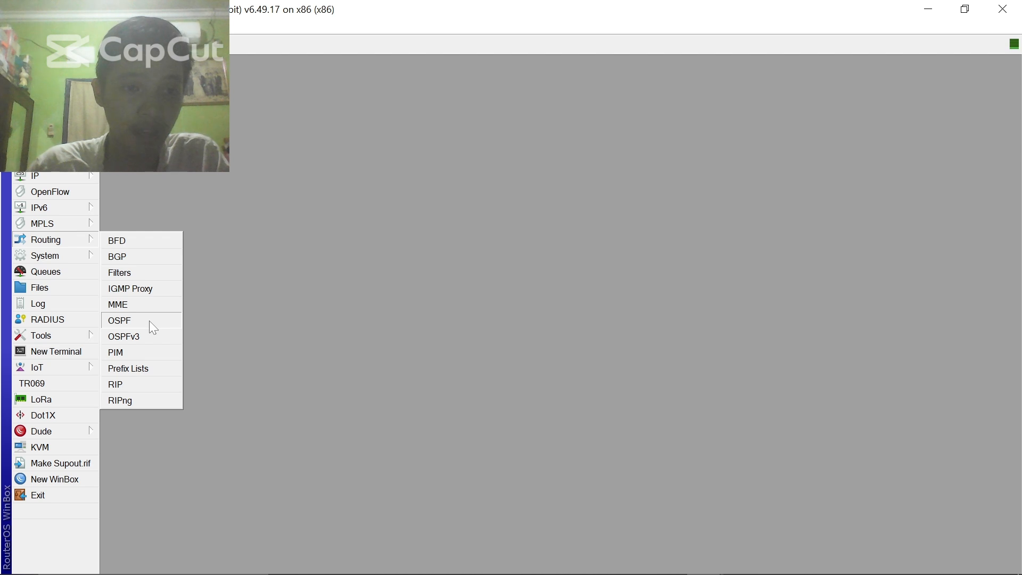
click(53, 177)
click(136, 211)
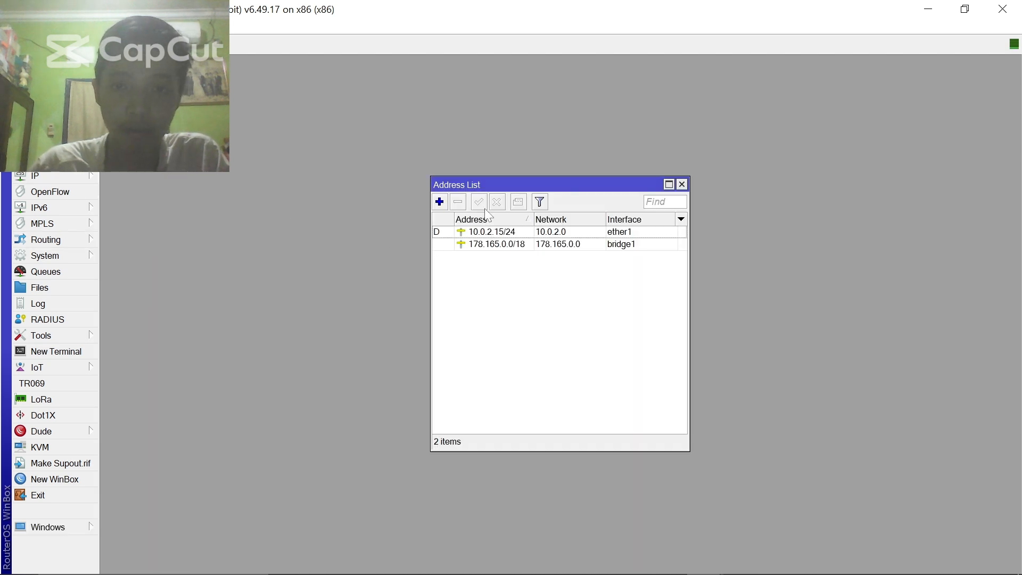
click(438, 206)
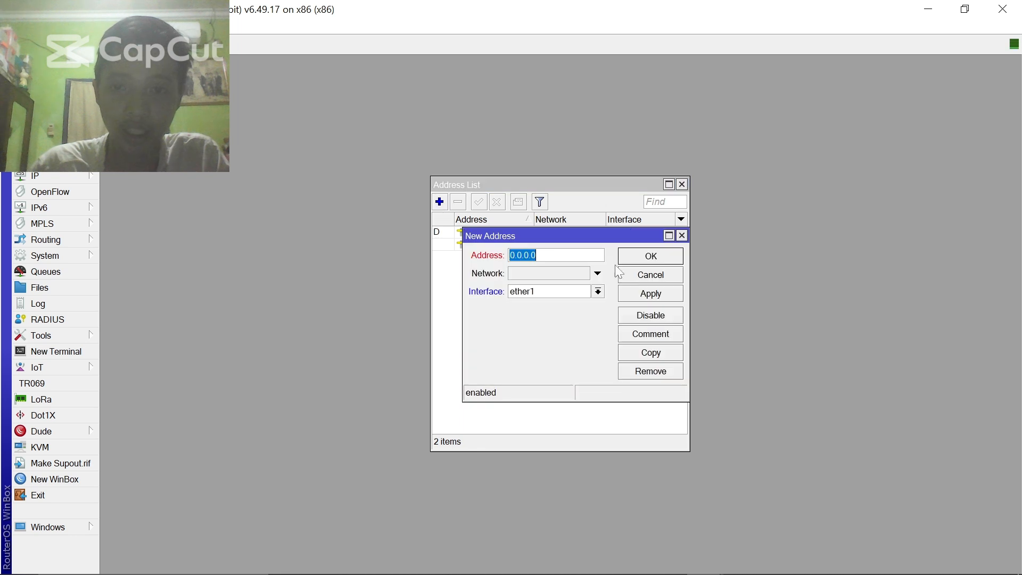
click(582, 295)
click(577, 347)
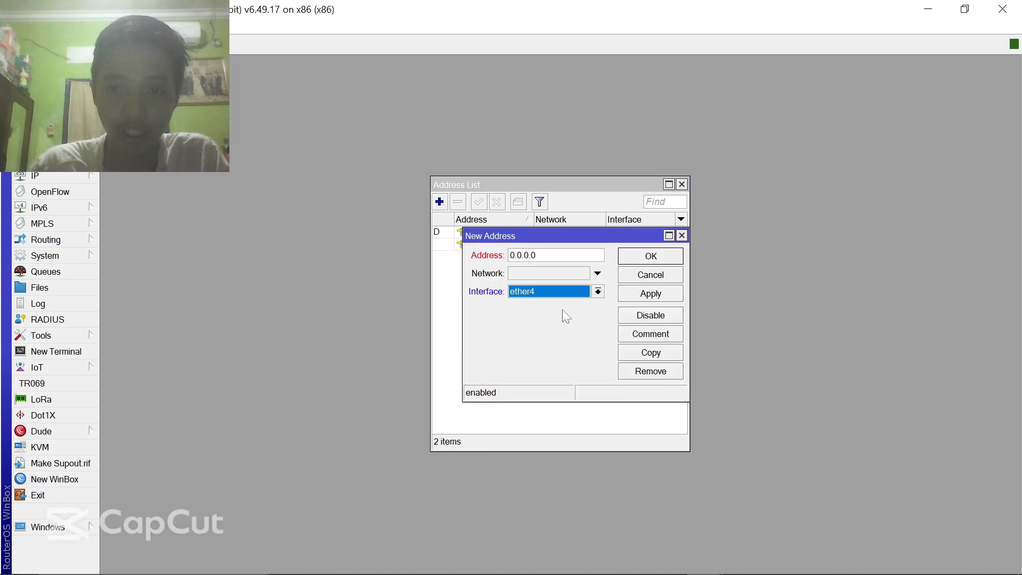
click(549, 255)
text(10.)
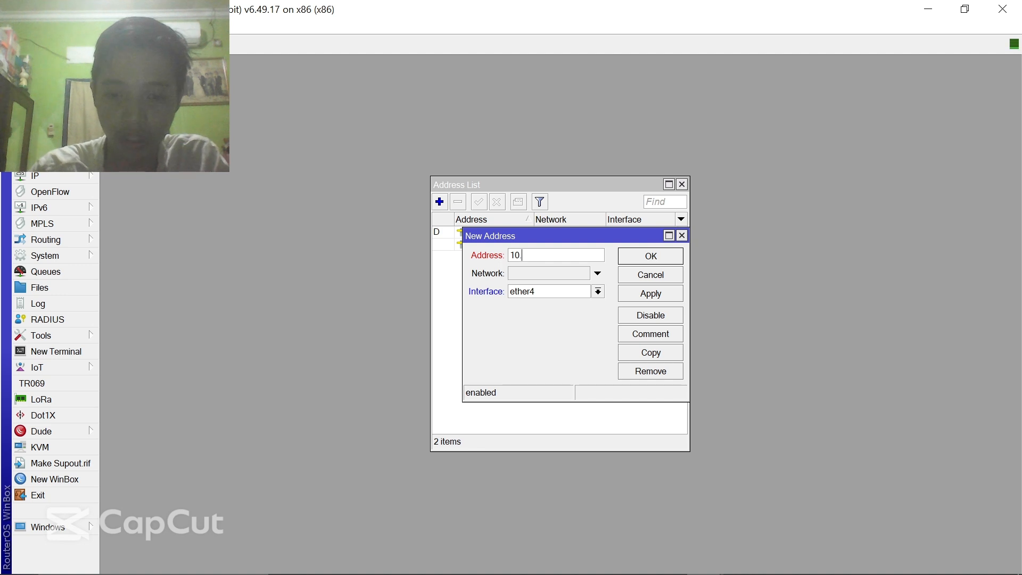
text(50.48.)
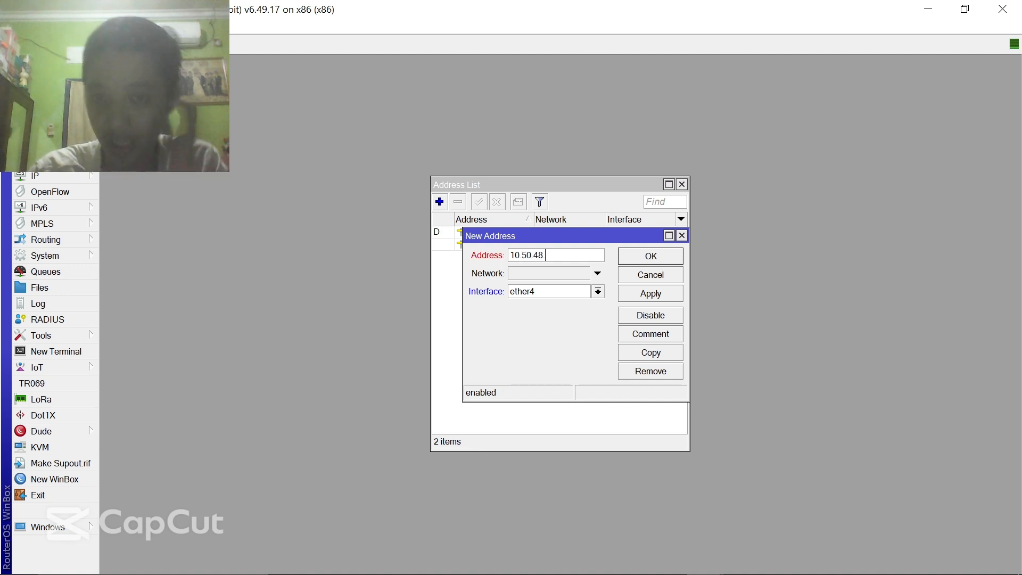
text(0/20)
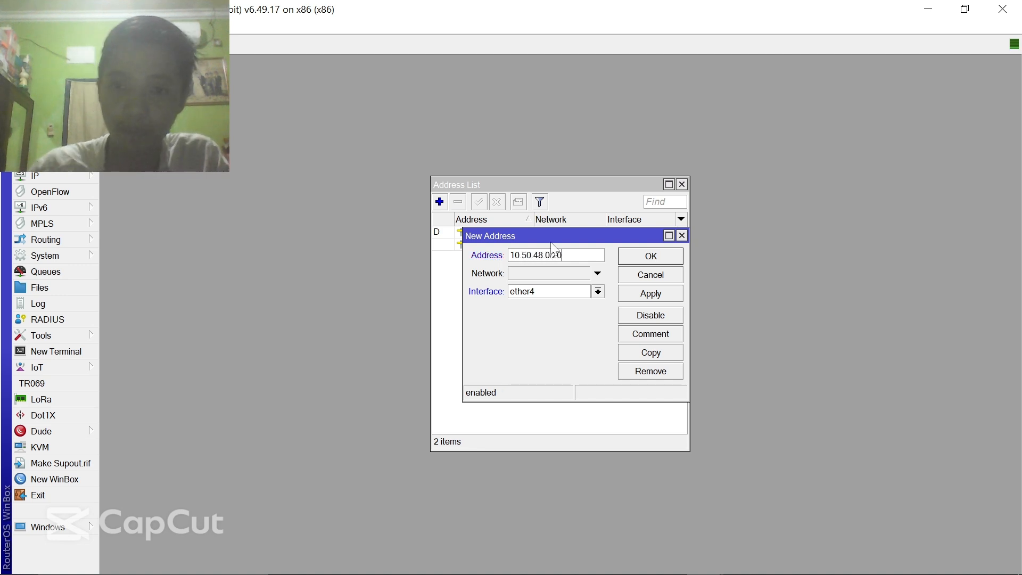
click(549, 255)
key(BackSpace)
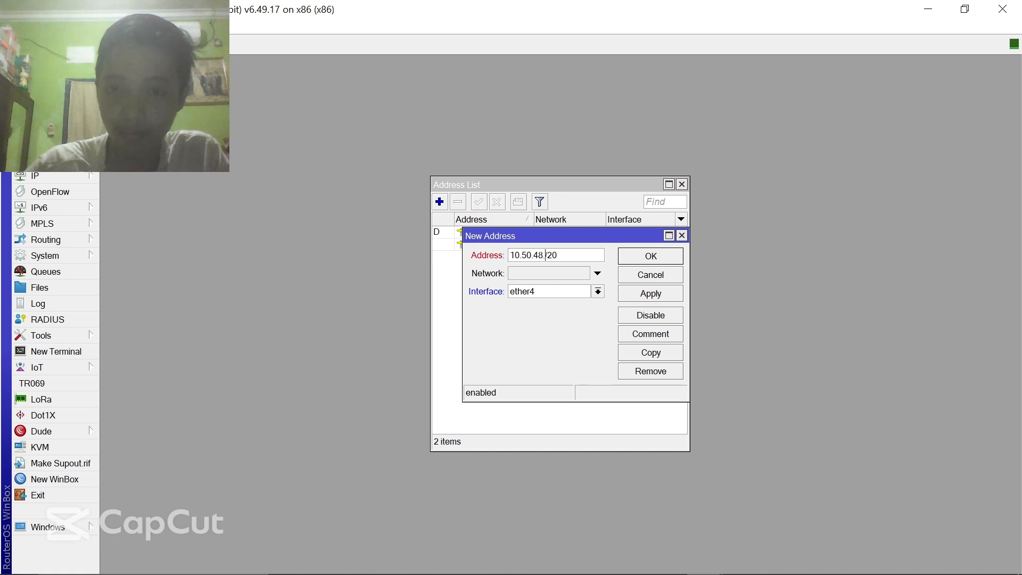
text(1)
click(662, 294)
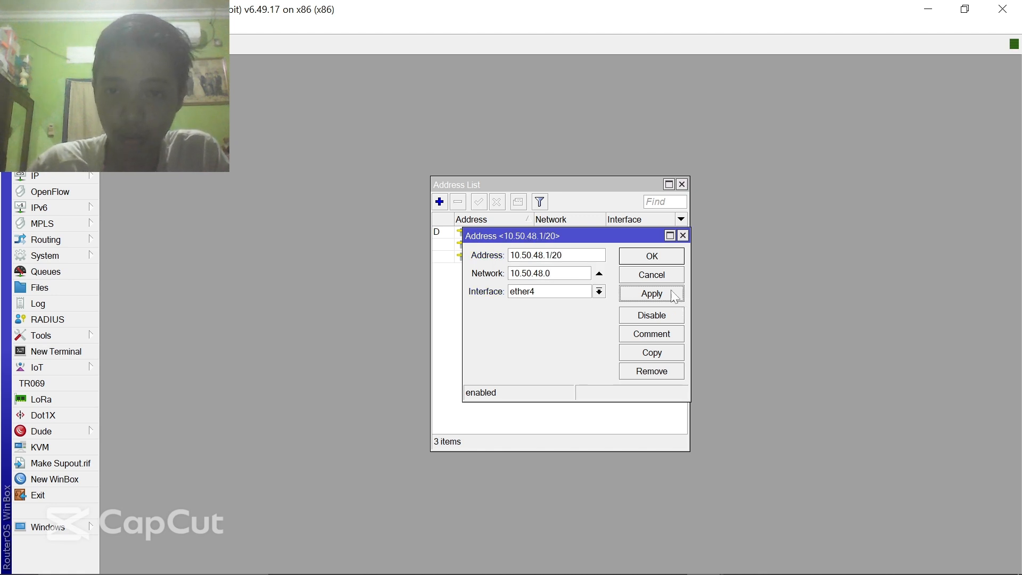
click(659, 260)
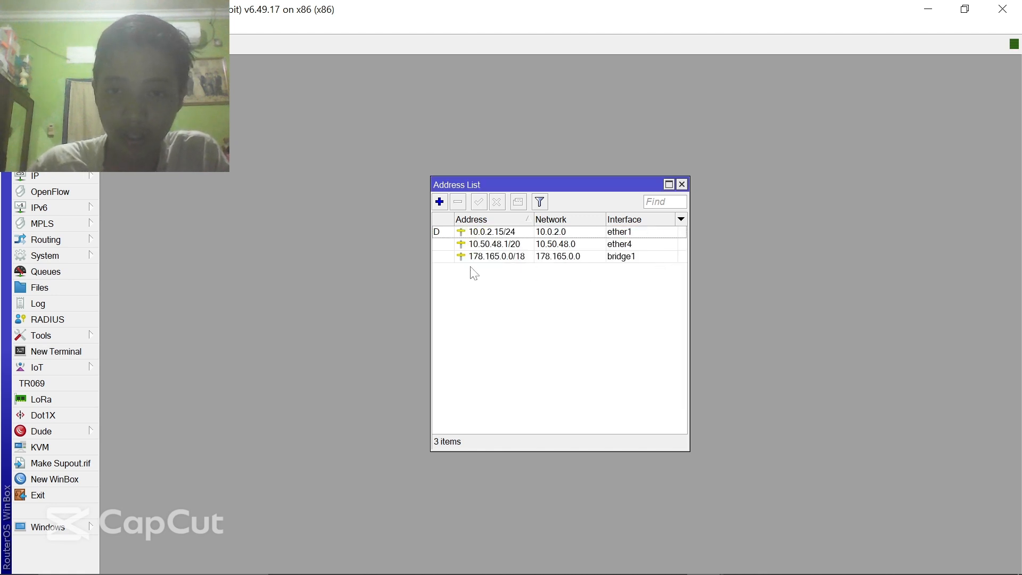
- Change the bridge1 address from 178.165.0.0/18 to 178.165.0.1/18
double_click(523, 260)
click(555, 255)
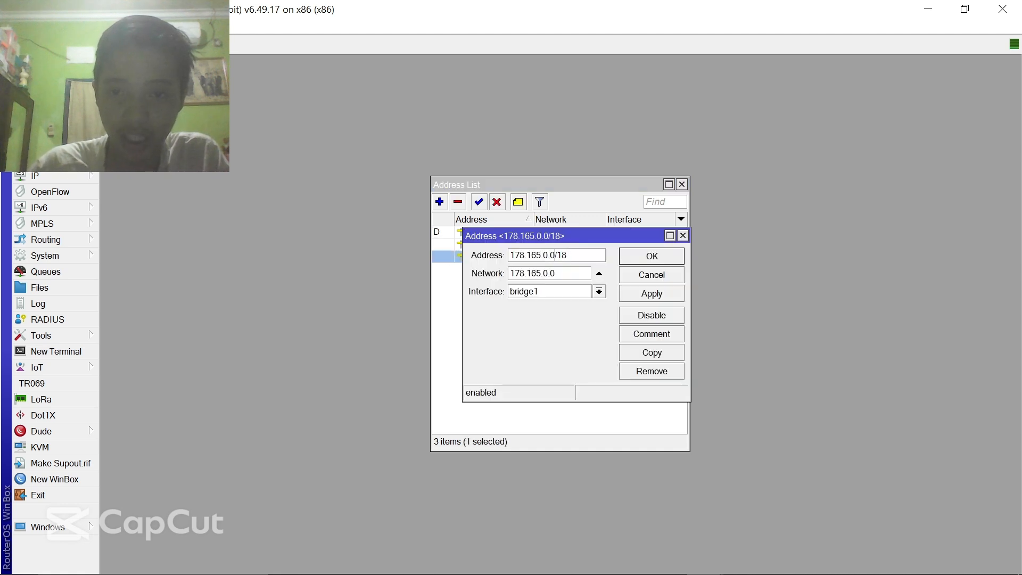
key(BackSpace)
text(1)
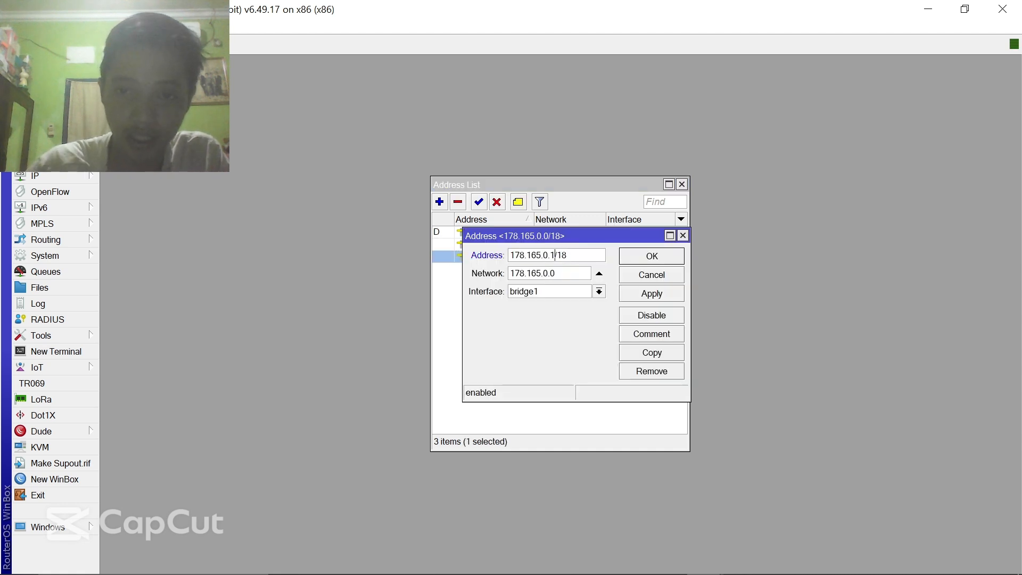
click(670, 292)
click(662, 258)
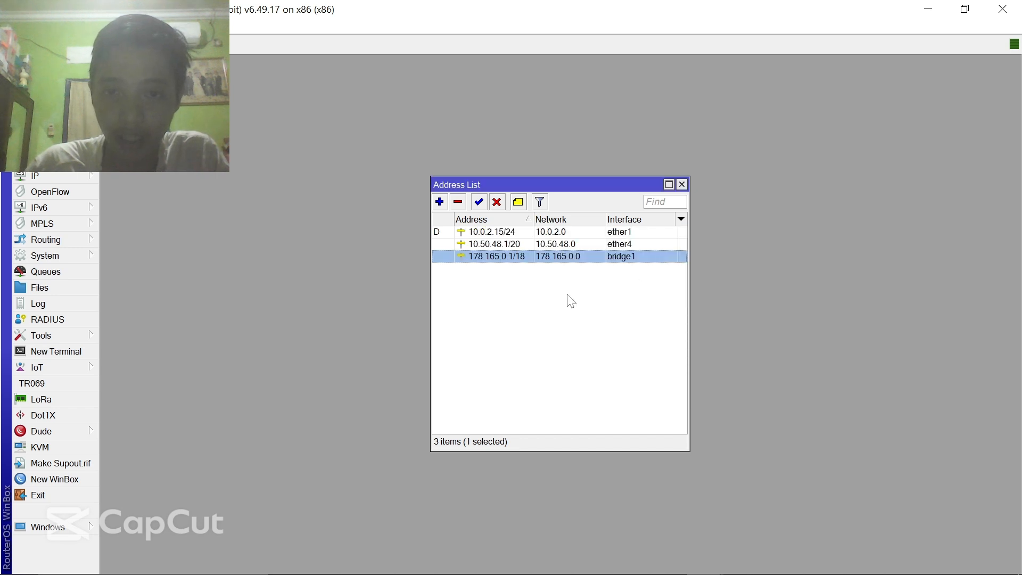
click(557, 290)
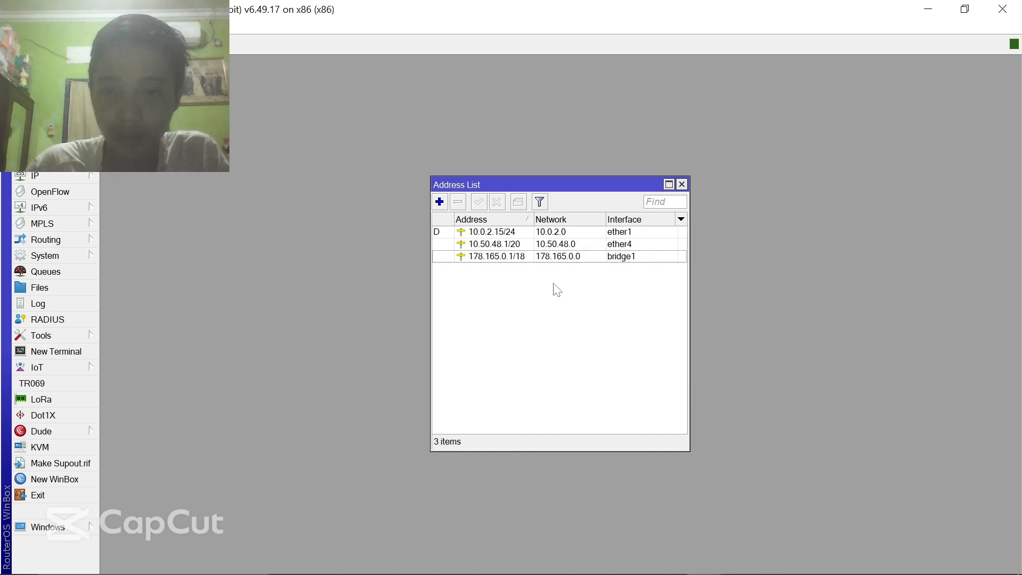
- Add OSPF network 10.50.48.0/20 in the backbone area
click(682, 186)
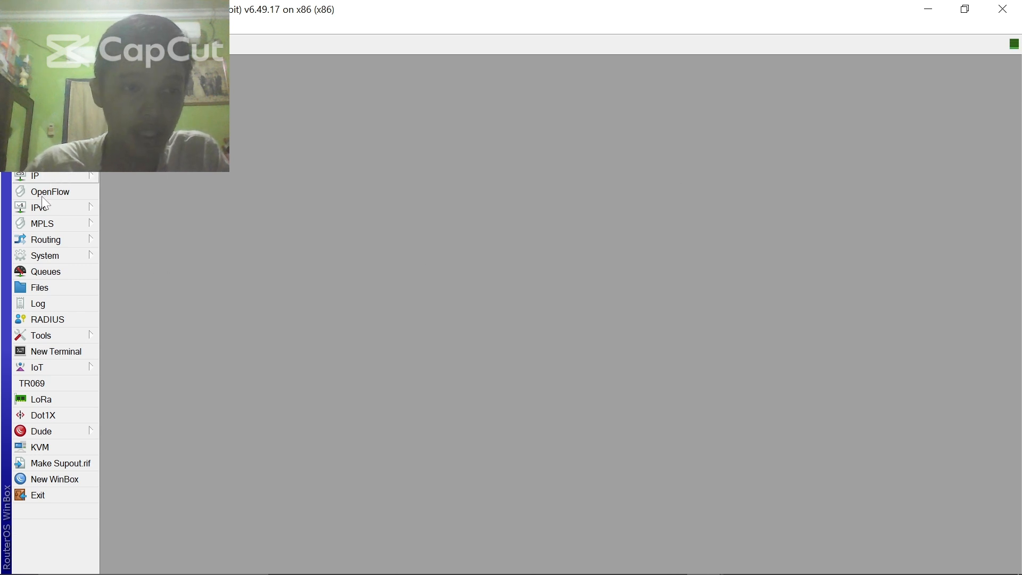
click(61, 245)
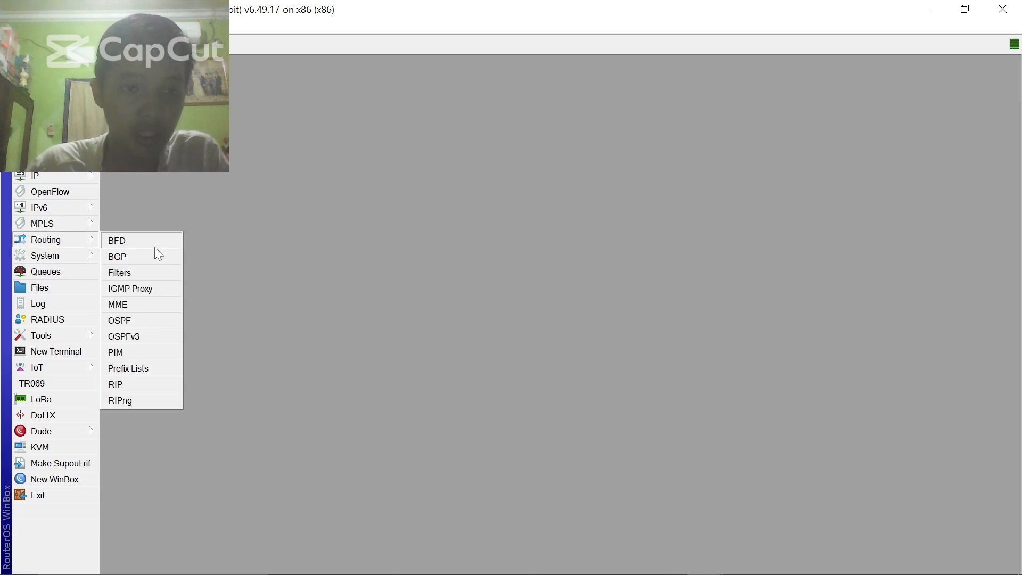
click(120, 321)
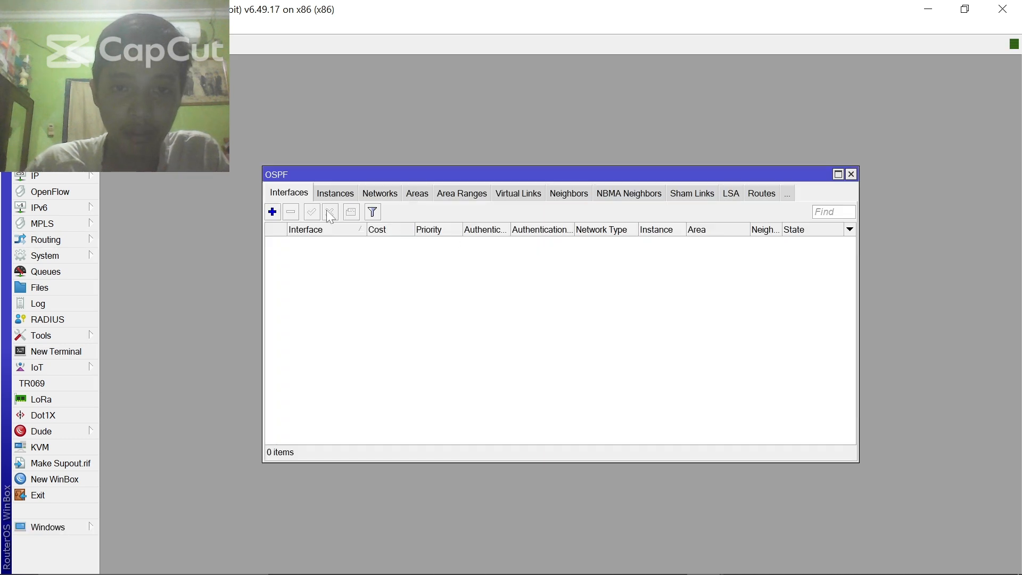
click(379, 196)
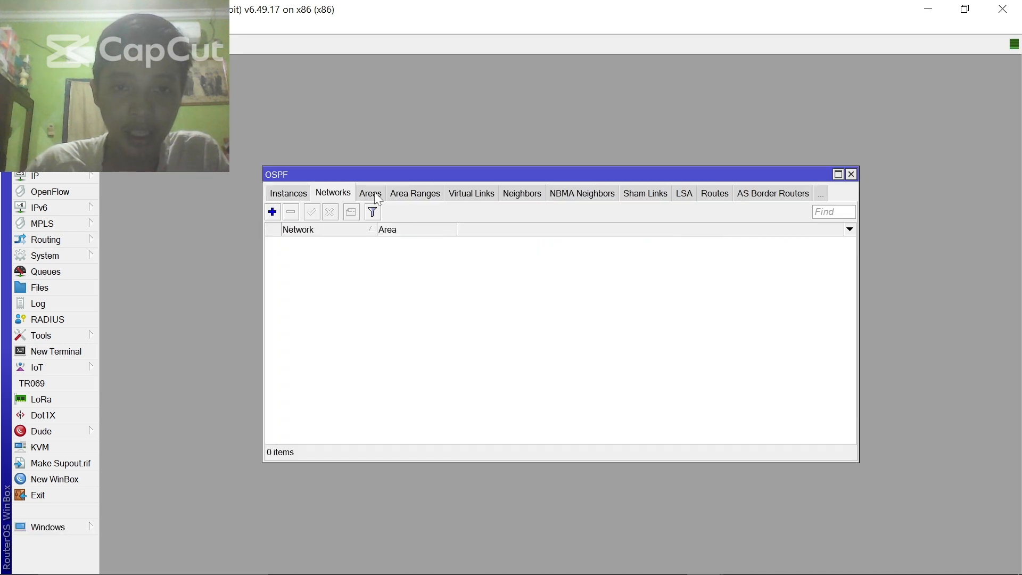
click(272, 217)
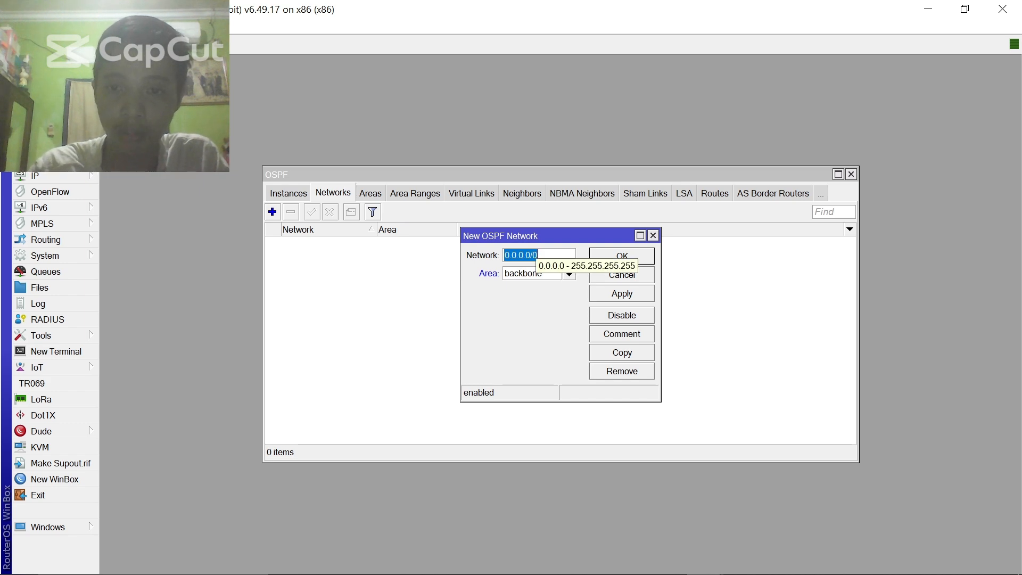
text(10)
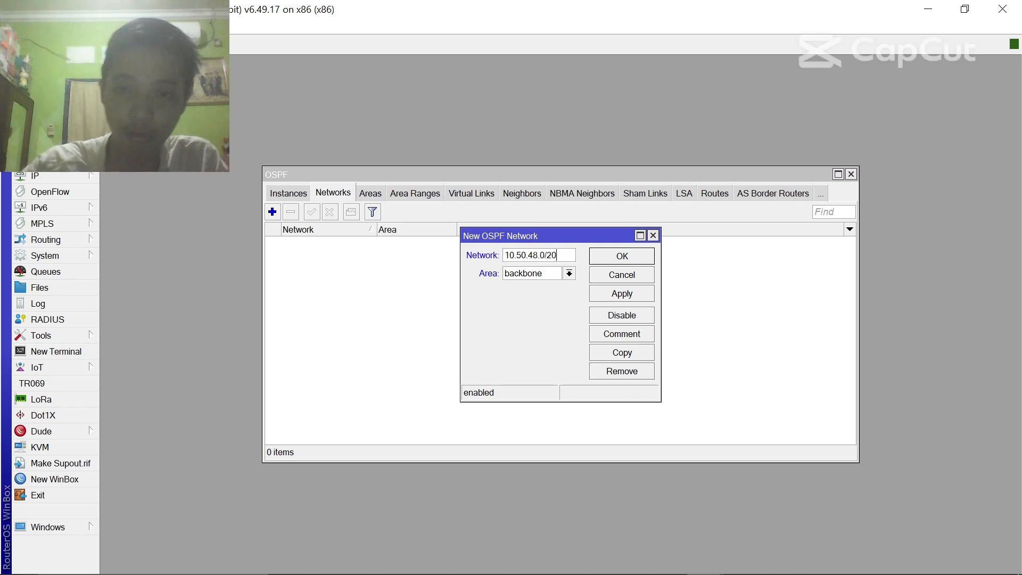
click(618, 298)
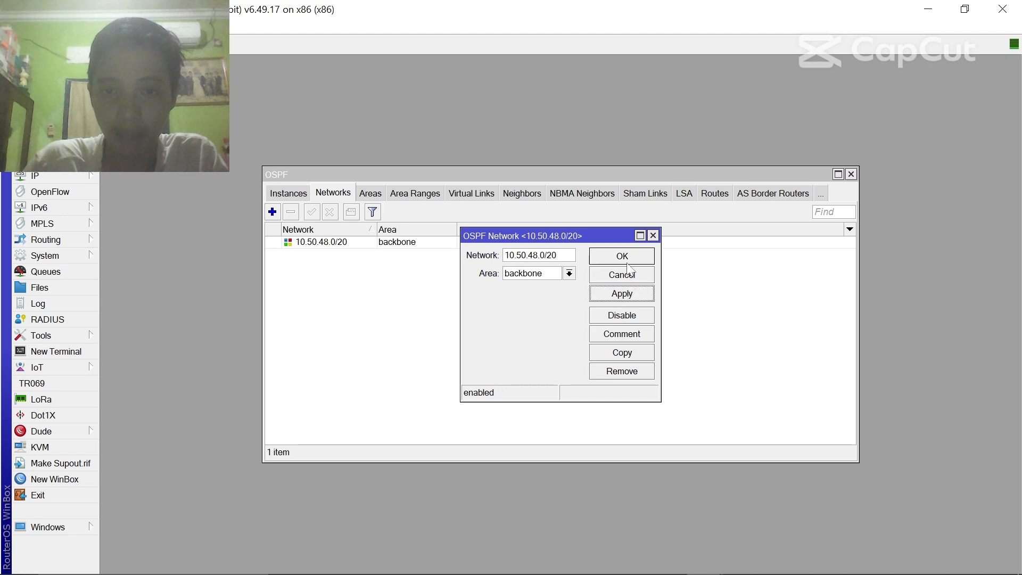
click(632, 259)
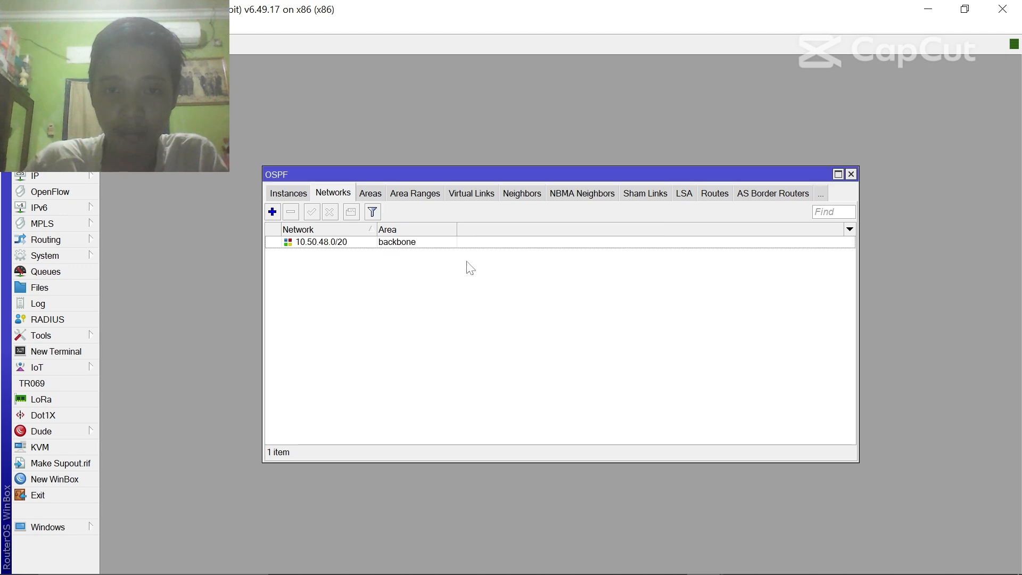
- Add OSPF network 178.165.0.0/18 in the backbone area and close OSPF
click(274, 213)
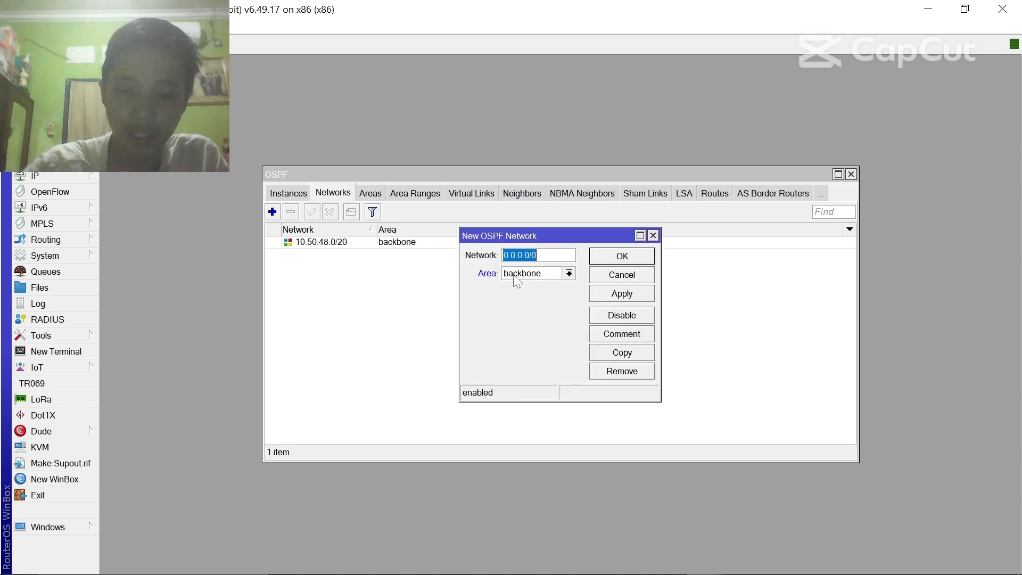
text(178)
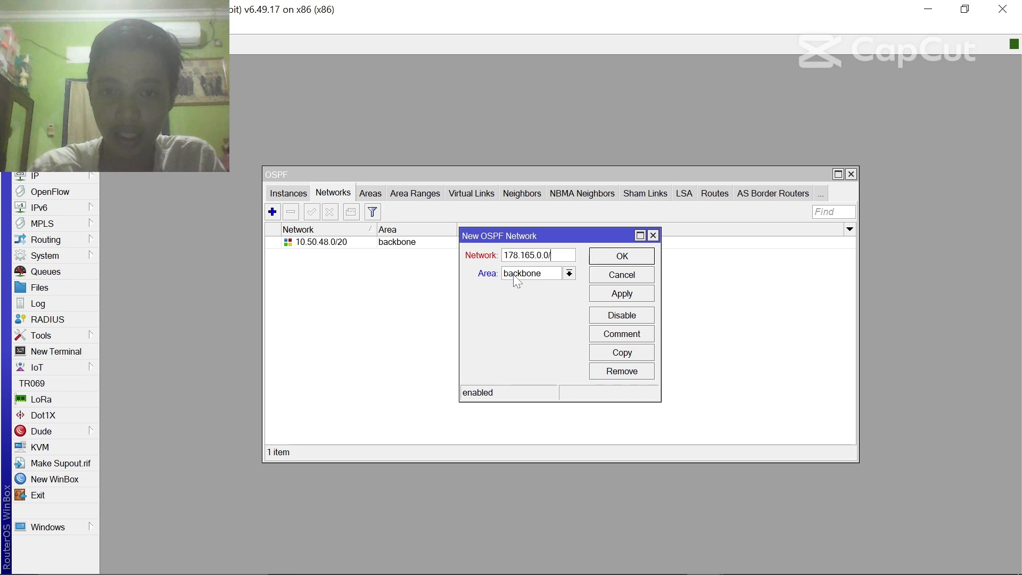
text(.165.0.0/18)
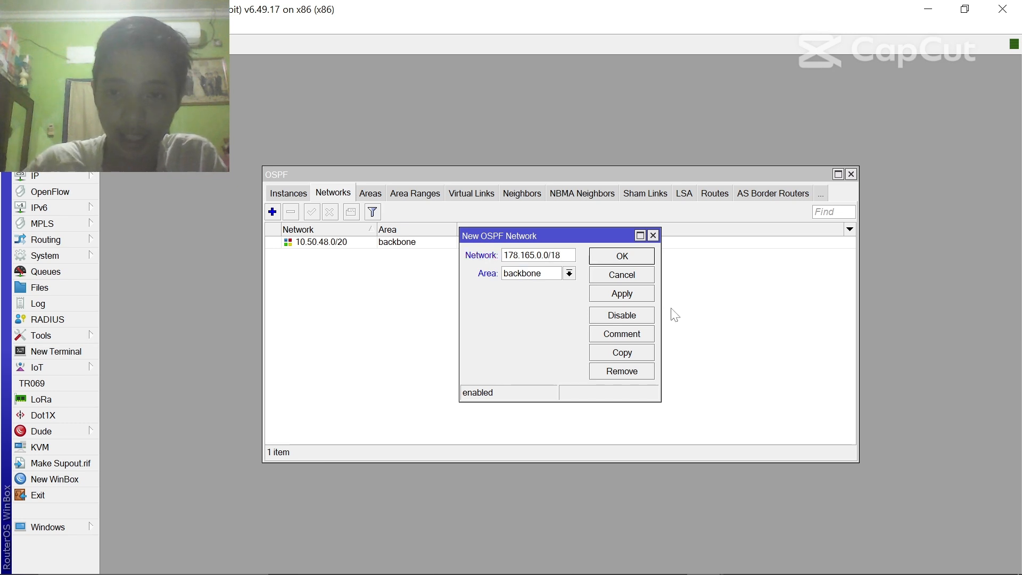
click(647, 294)
click(647, 255)
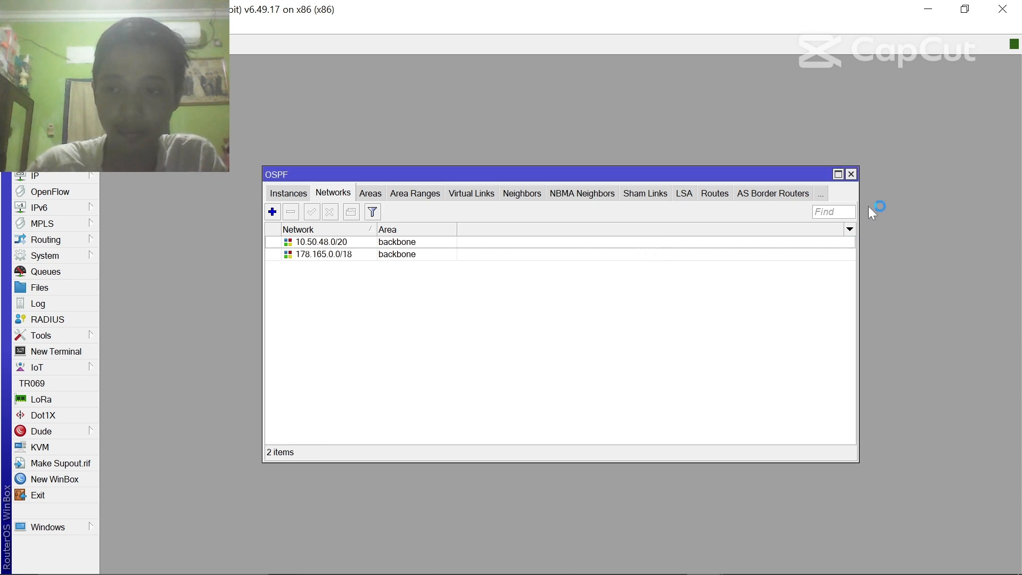
click(854, 178)
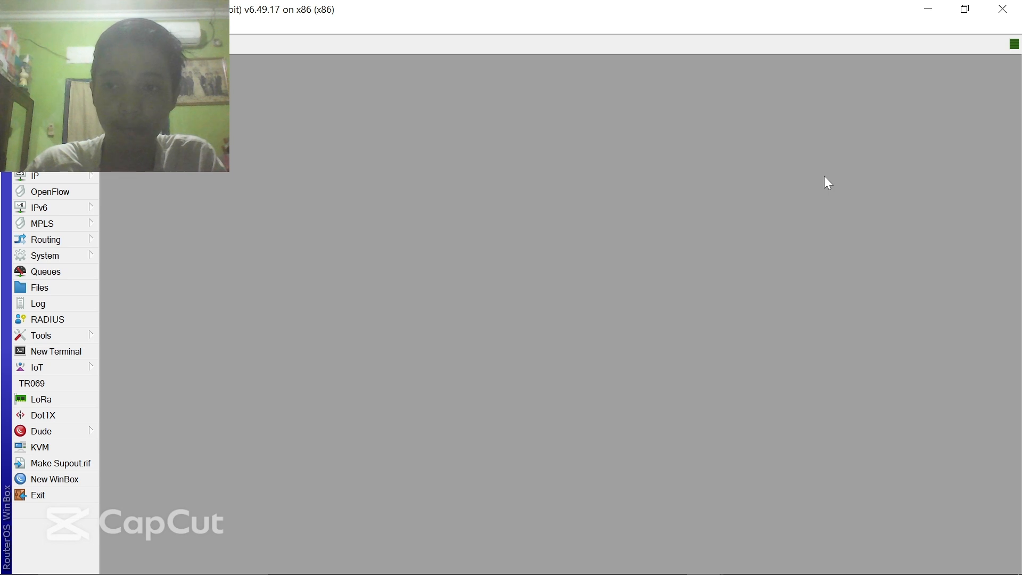
- Add address 10.50.48.2/20 on ether1
click(936, 9)
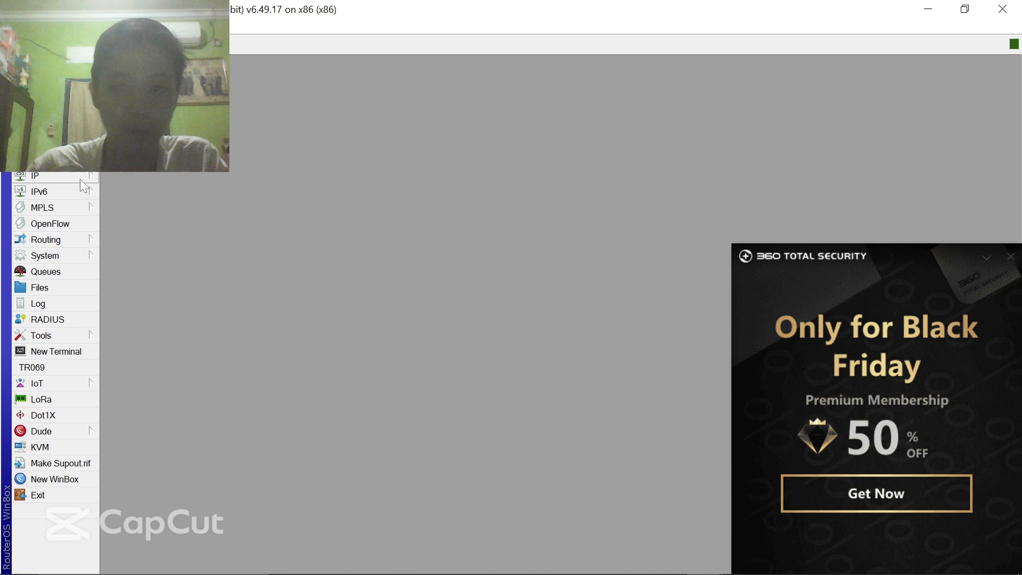
click(1011, 259)
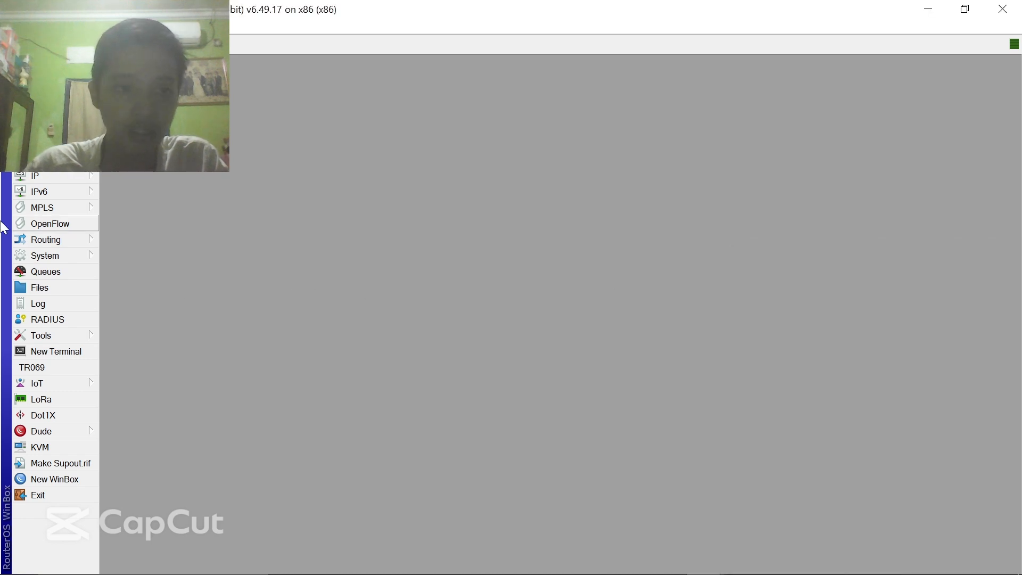
click(72, 176)
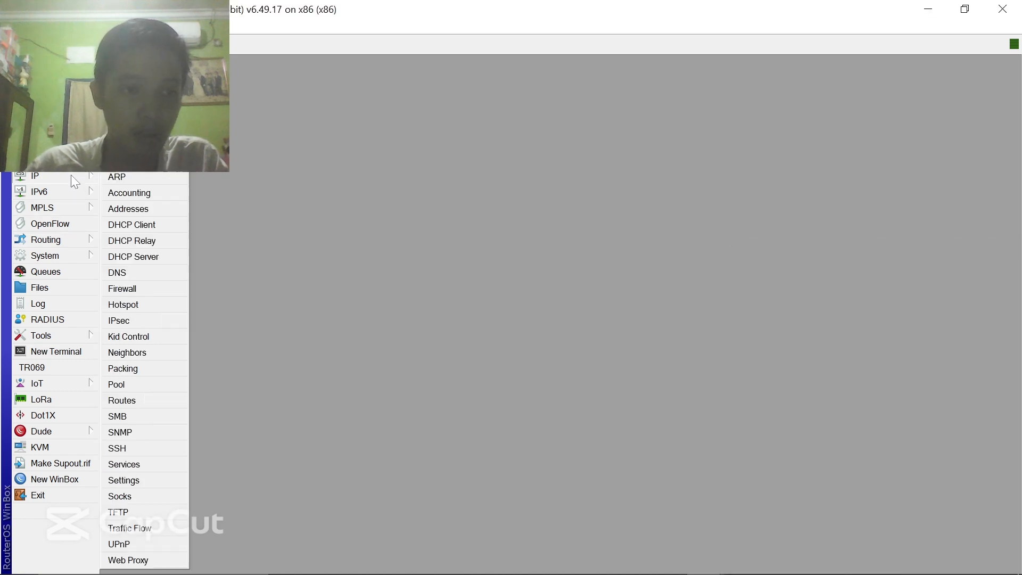
click(165, 209)
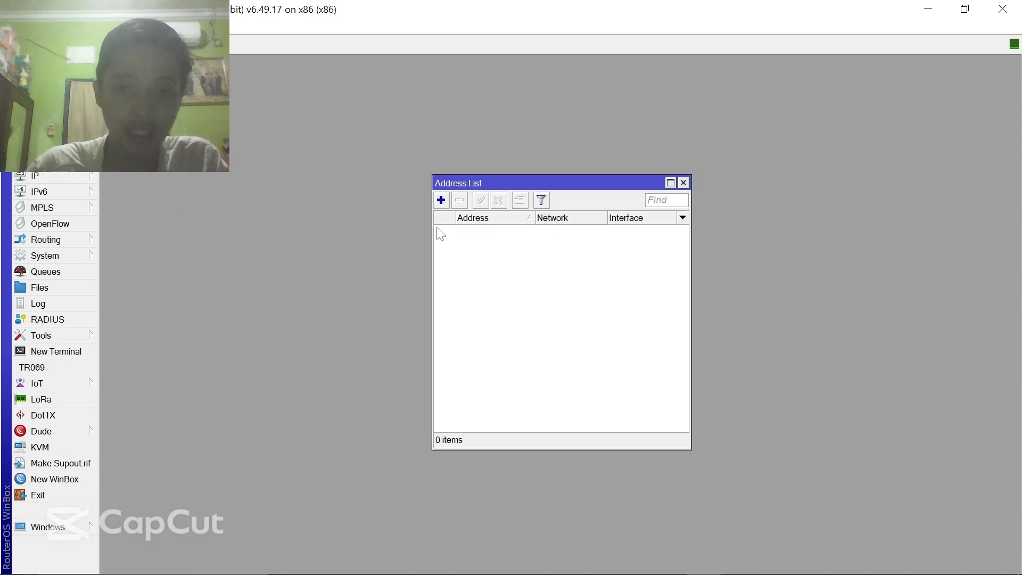
click(440, 200)
text(10)
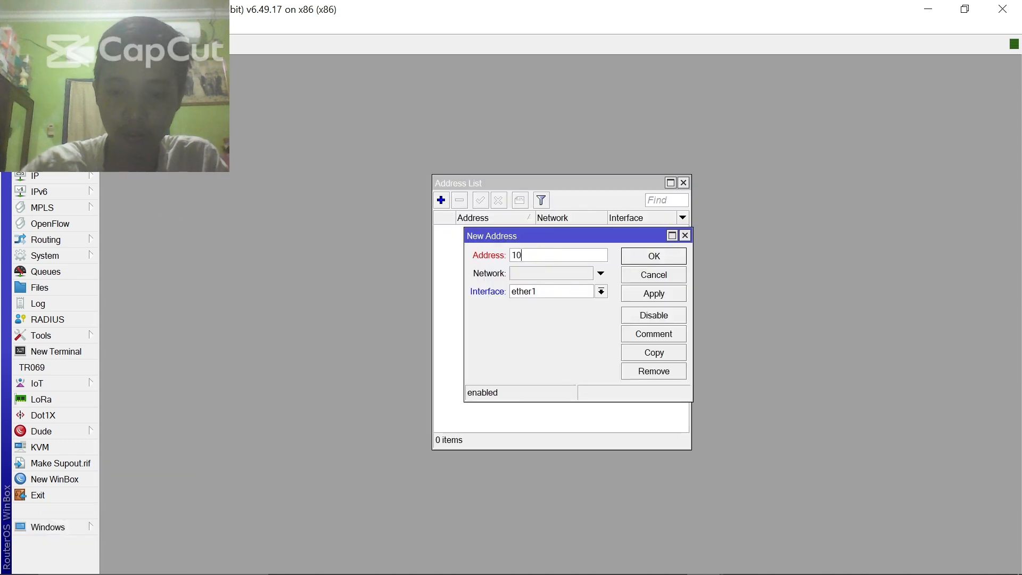
text(.50.48.)
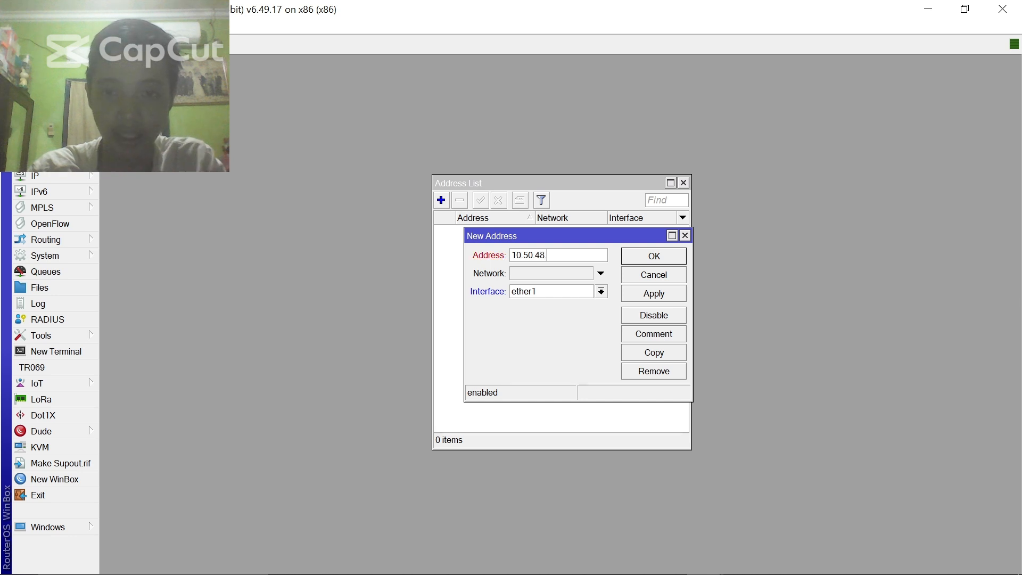
text(2/20)
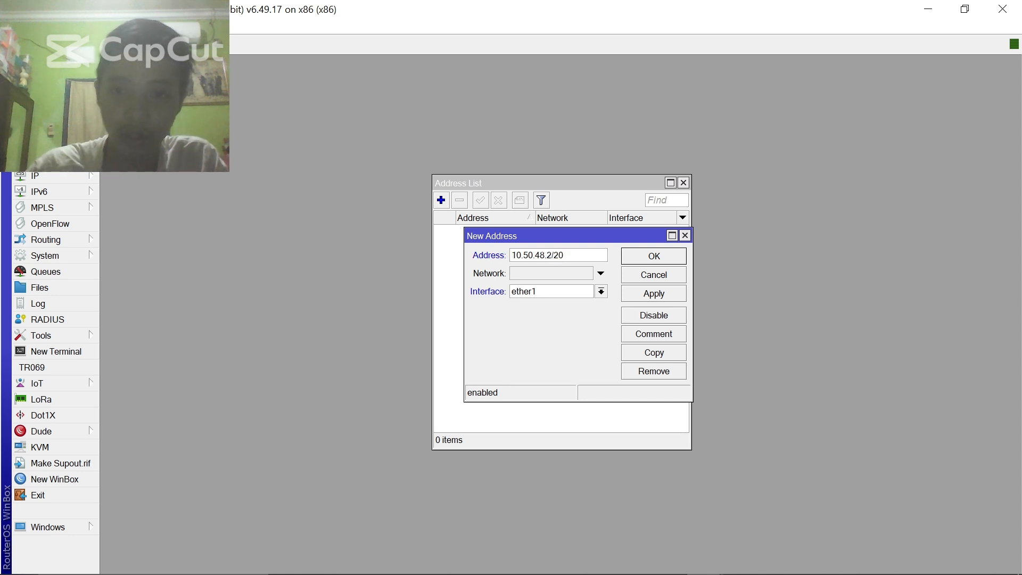
click(672, 298)
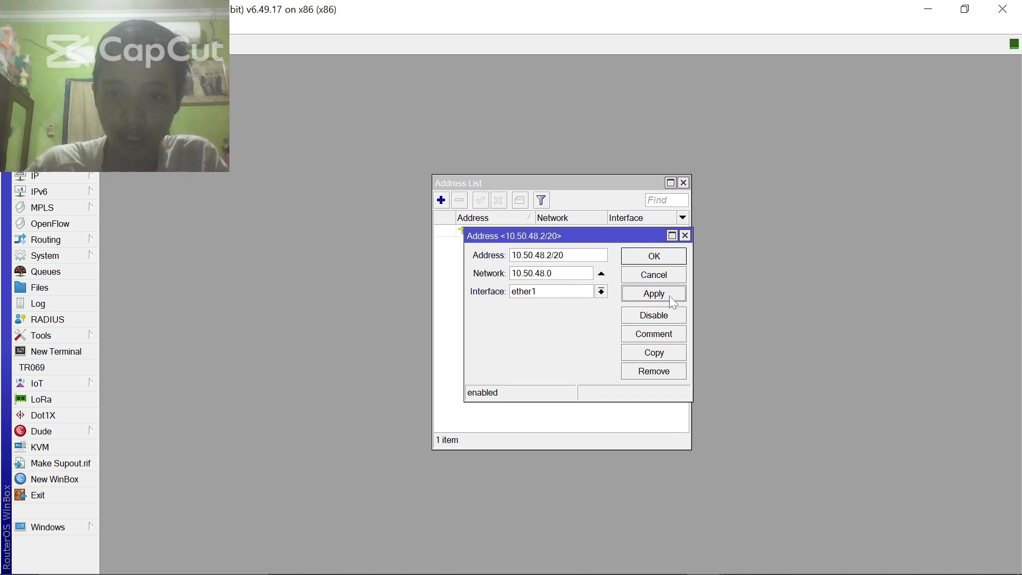
click(669, 261)
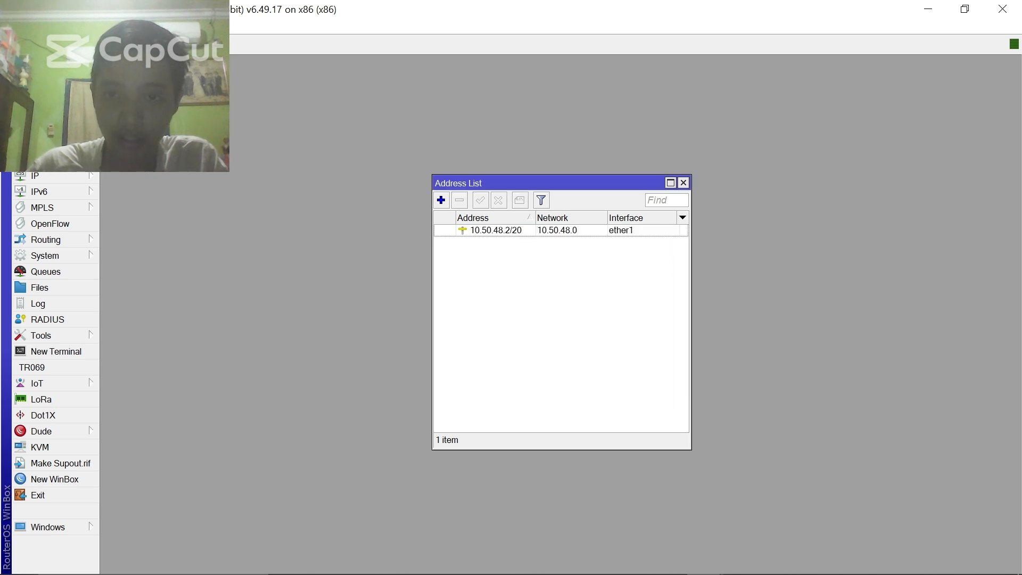
- Add address 192.168.10.1/29 on ether2 and close the Address List
click(441, 200)
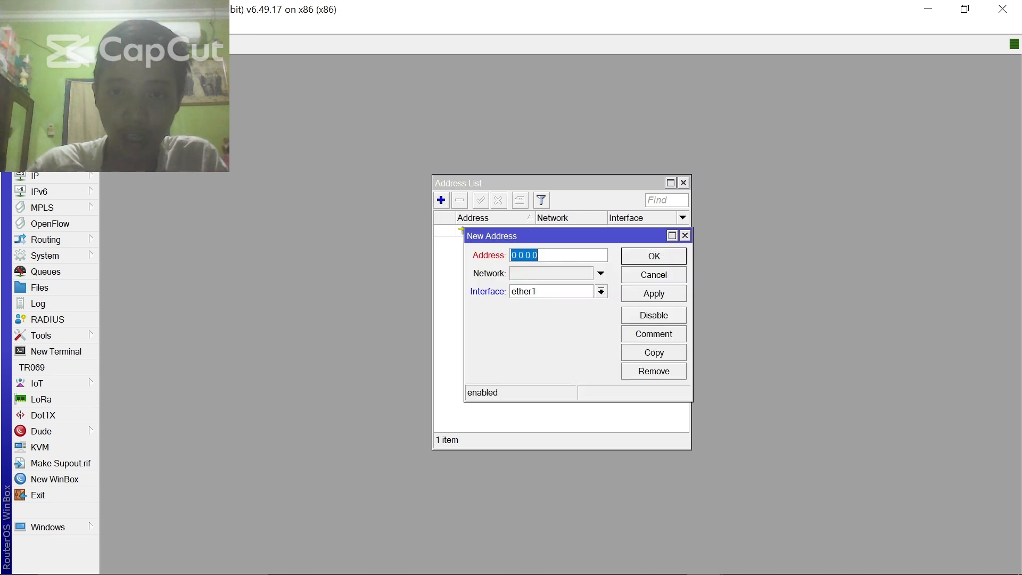
text(192.1)
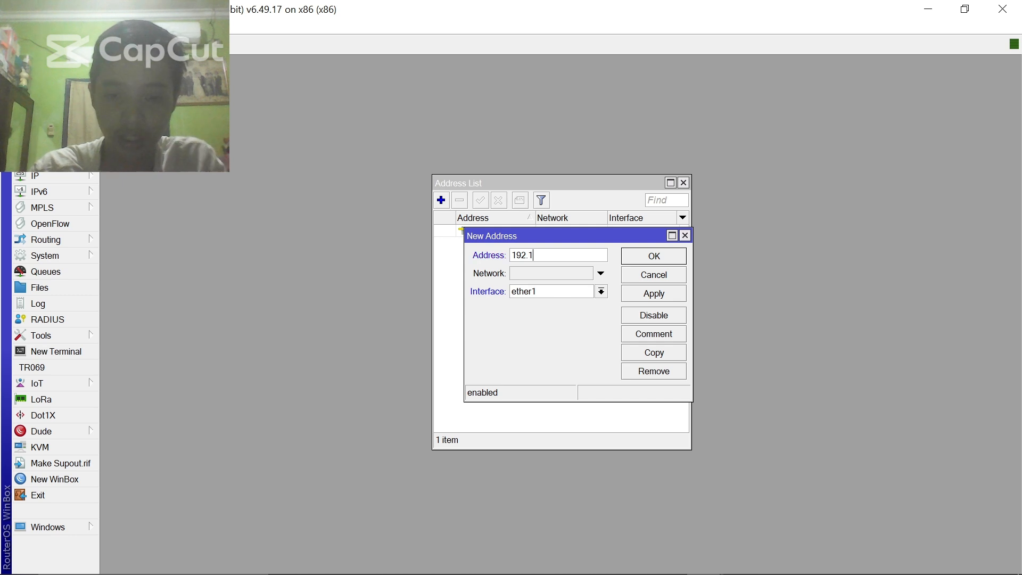
text(68.10.1/29)
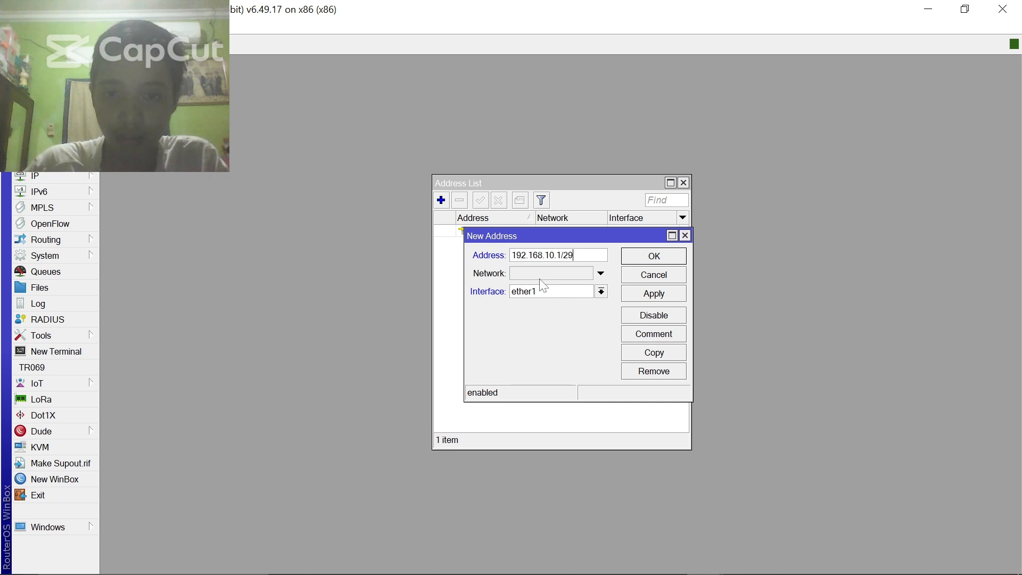
click(596, 293)
click(589, 313)
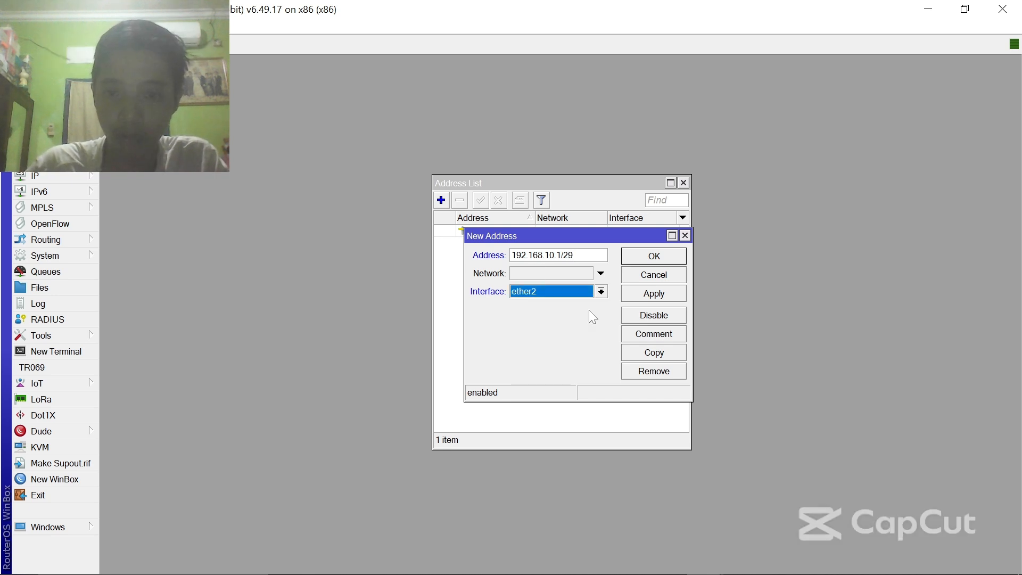
click(679, 293)
click(678, 258)
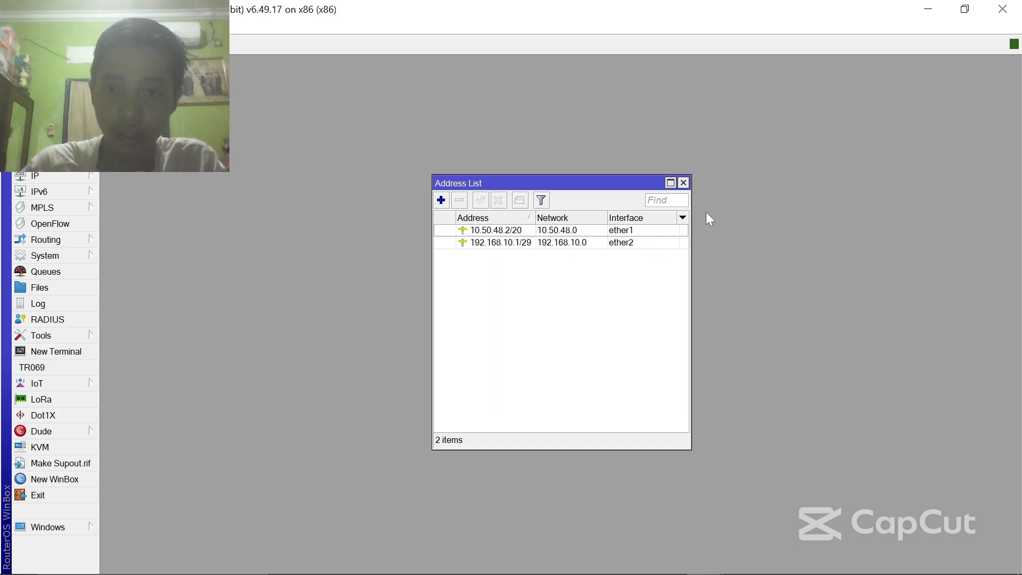
click(683, 183)
- Enter DNS servers 8.8.8.8 and 8.8.4.4, allow remote requests, and save
click(34, 176)
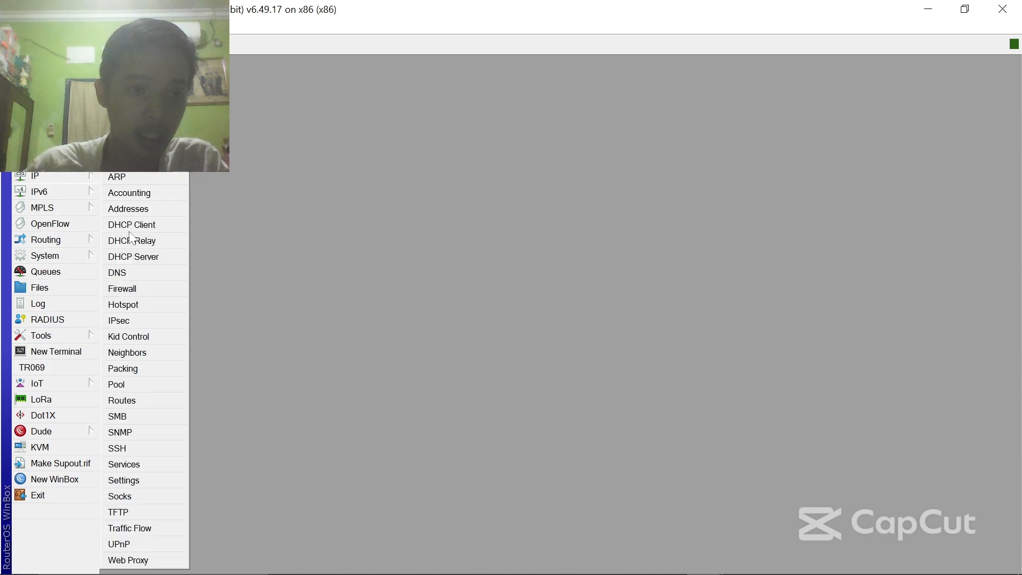
click(167, 273)
click(557, 200)
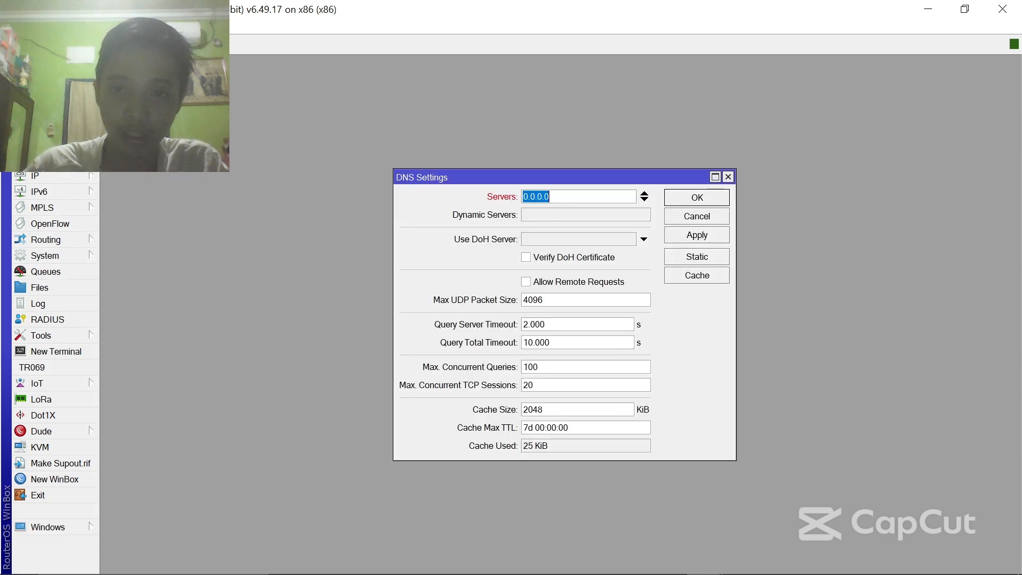
text(8.8.8.8)
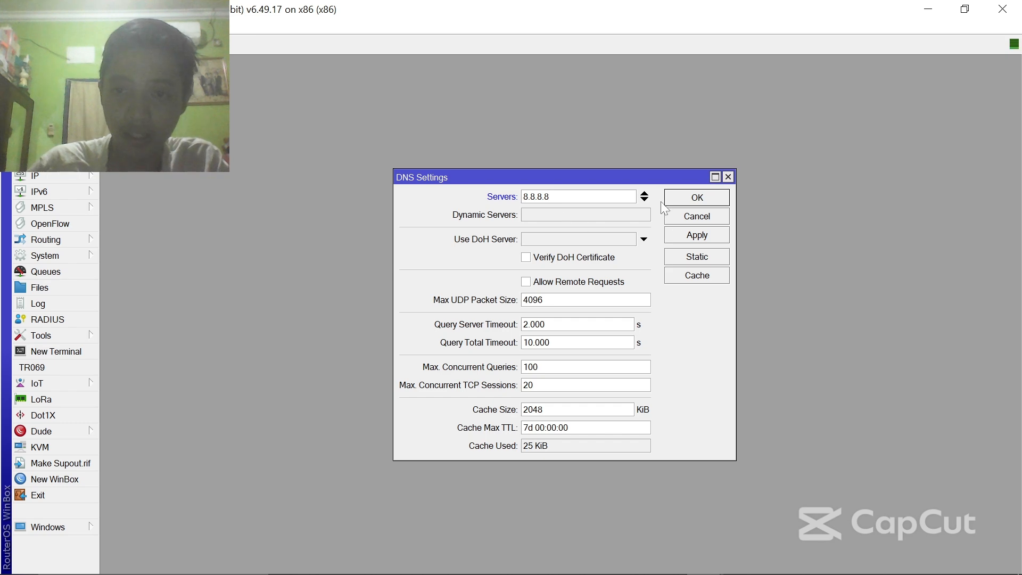
click(646, 200)
text(8.8.)
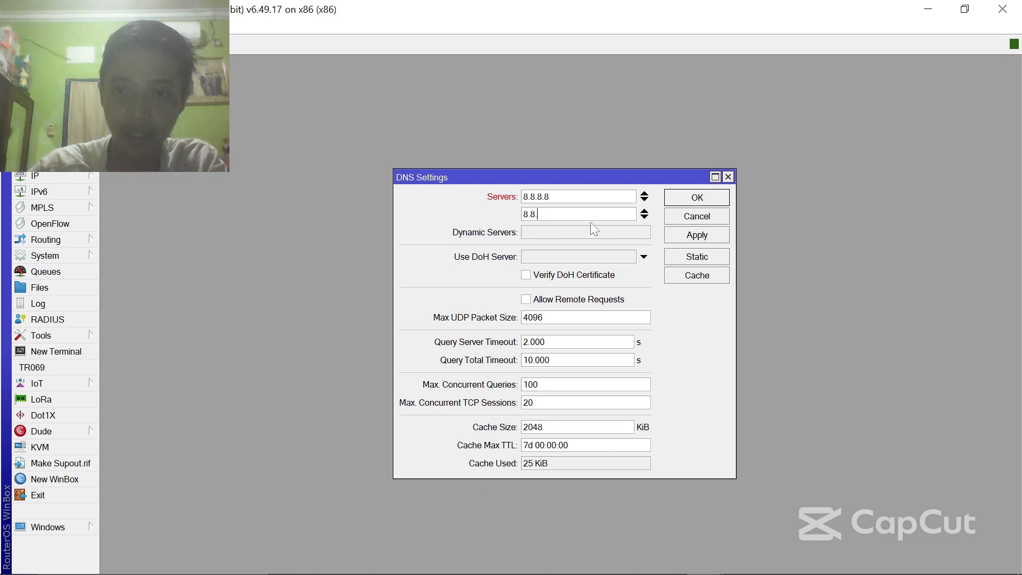
text(4.4)
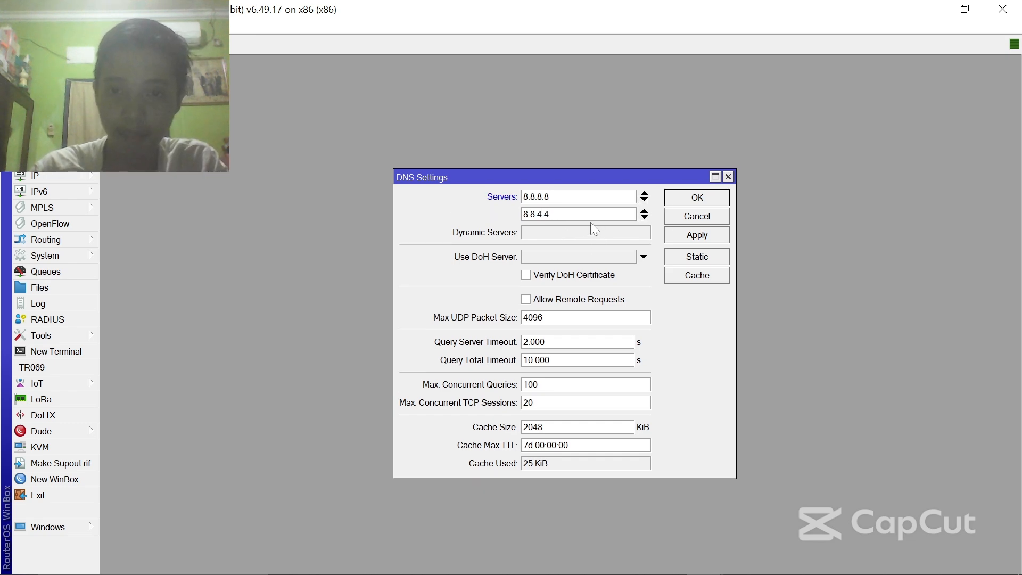
click(538, 299)
click(694, 234)
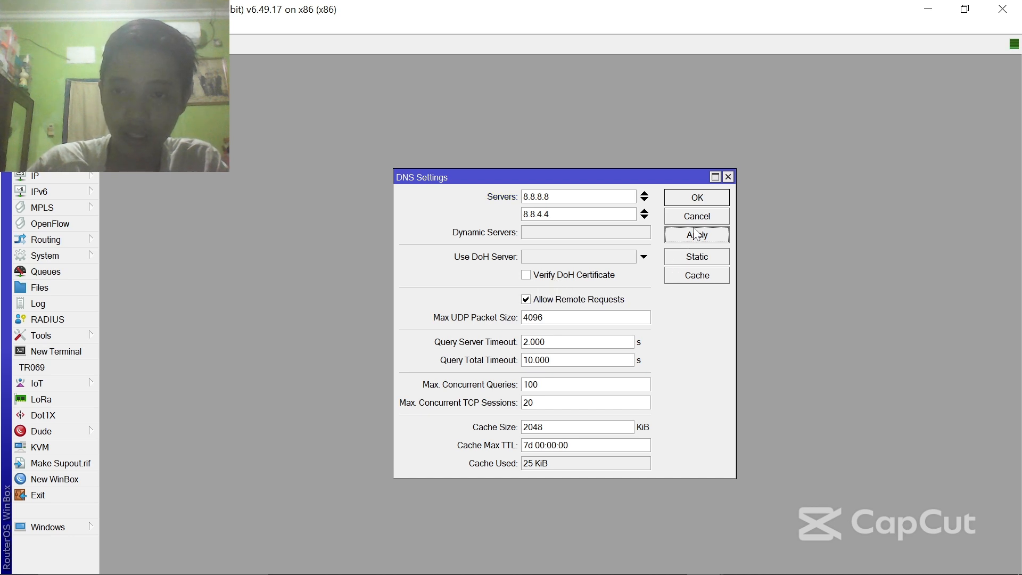
click(706, 201)
- Create a new srcnat rule in Firewall NAT with out-interface ether1
click(74, 176)
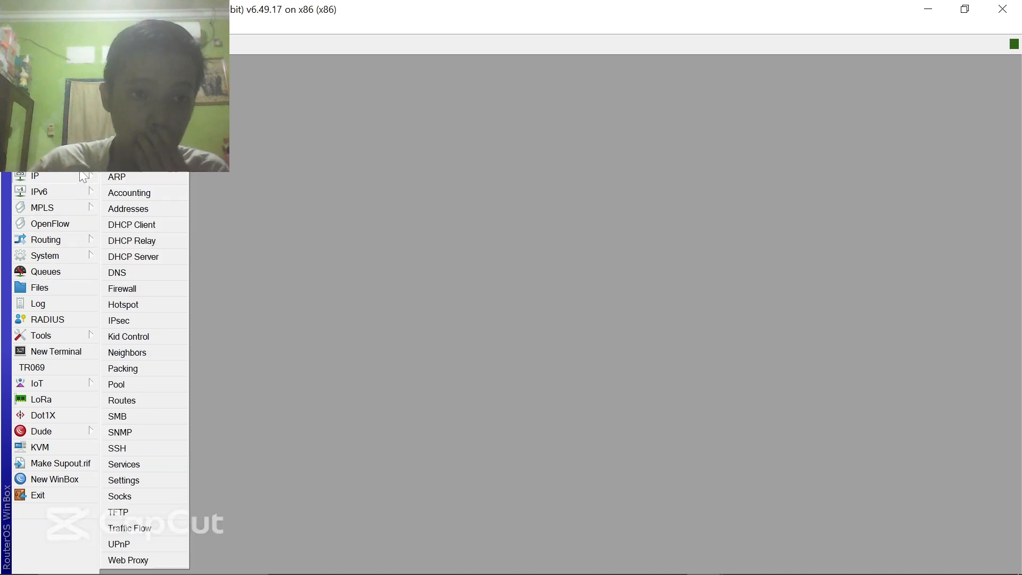
click(158, 292)
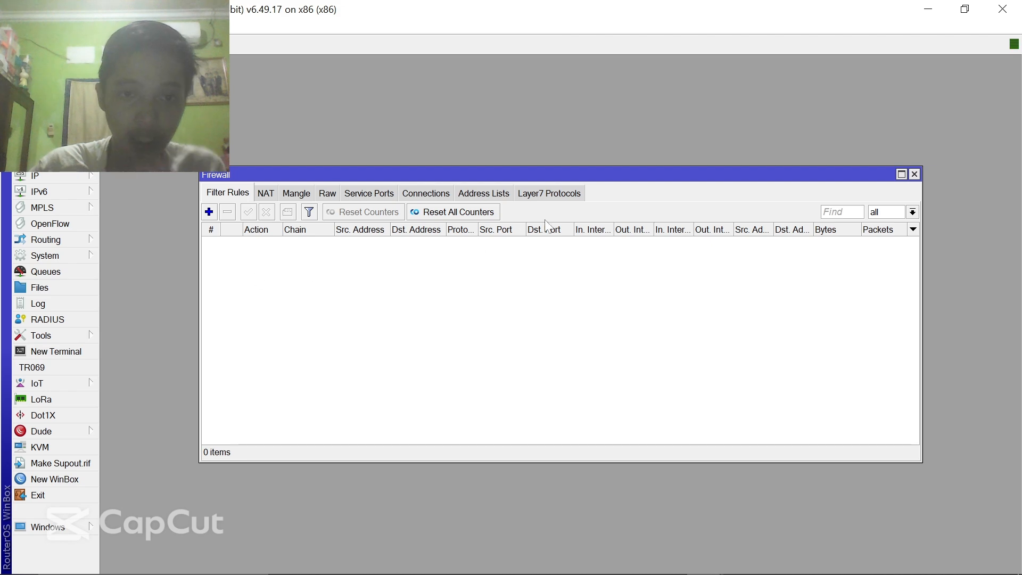
click(266, 193)
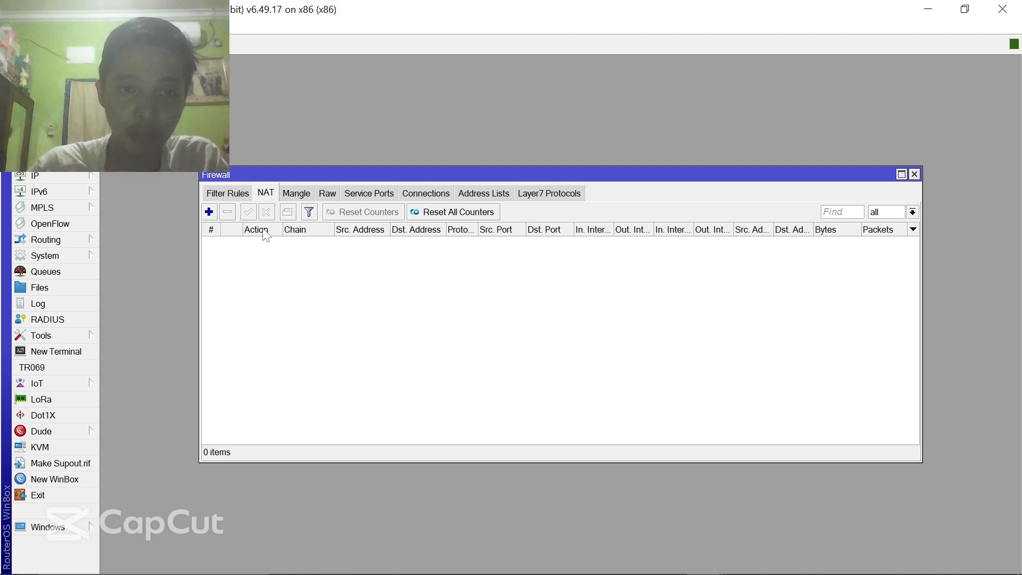
click(209, 212)
click(517, 312)
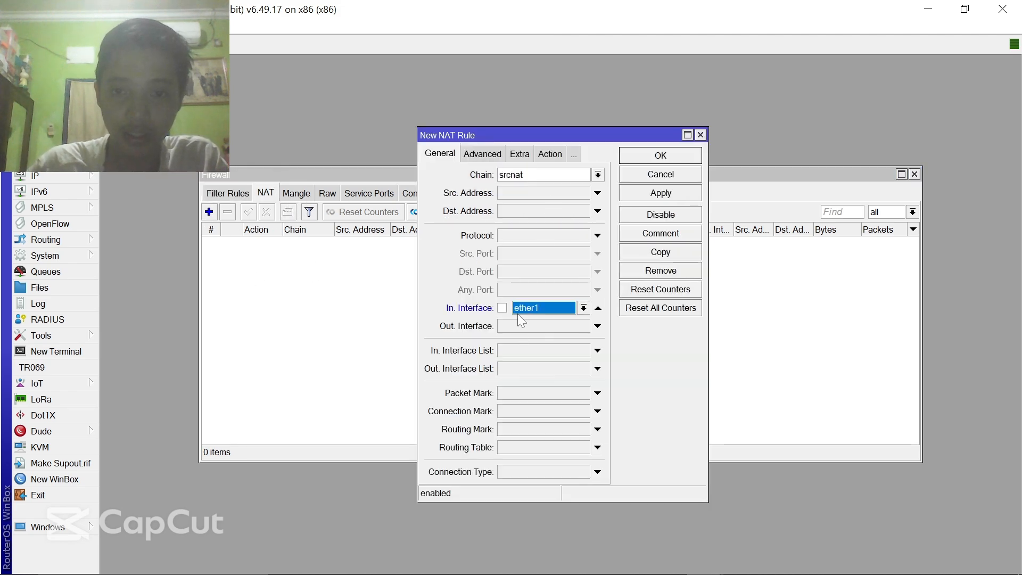
click(597, 309)
click(518, 327)
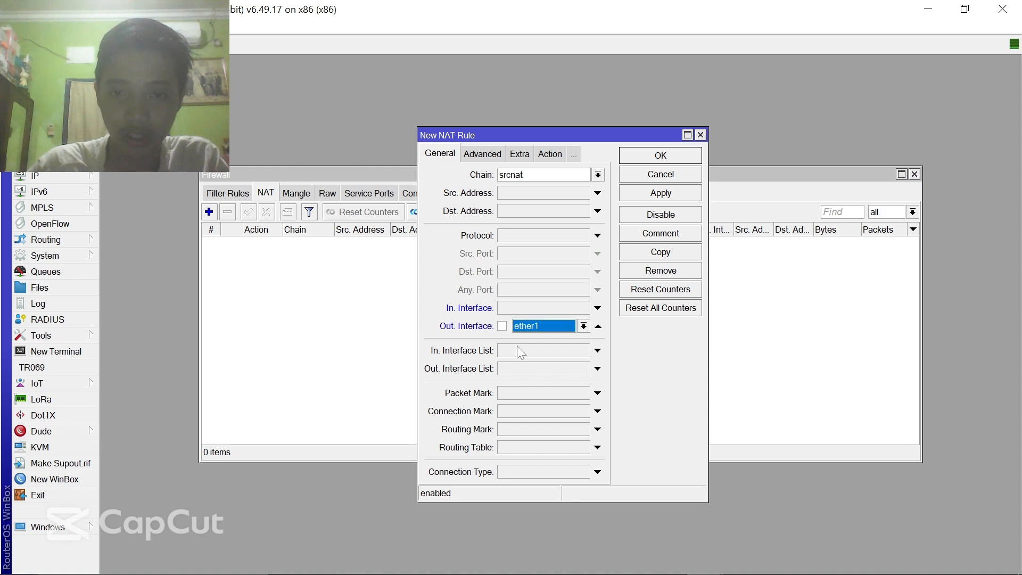
- Set the rule's action to masquerade, save it, and close Firewall
click(550, 153)
click(598, 174)
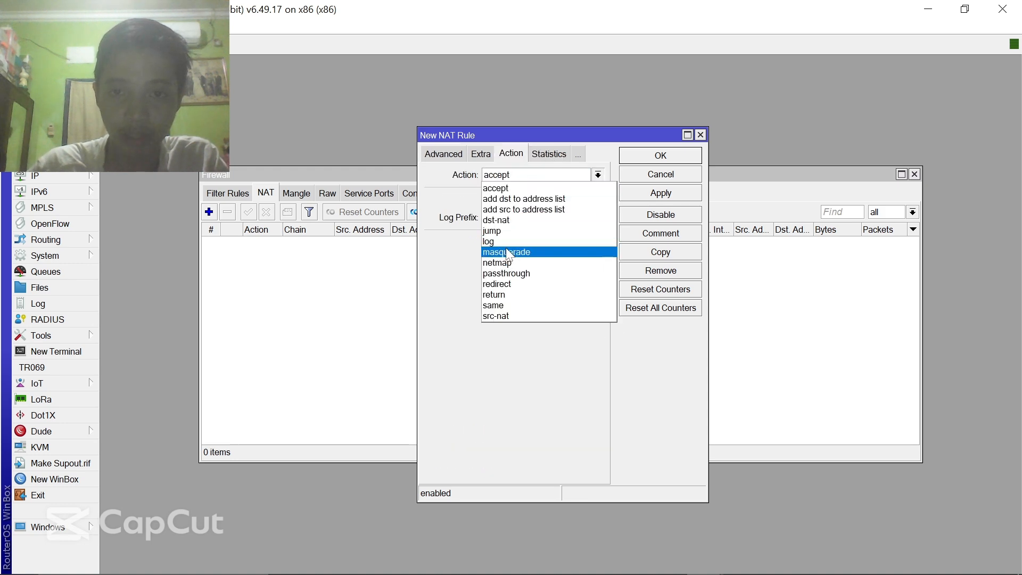
click(591, 251)
click(692, 194)
click(690, 157)
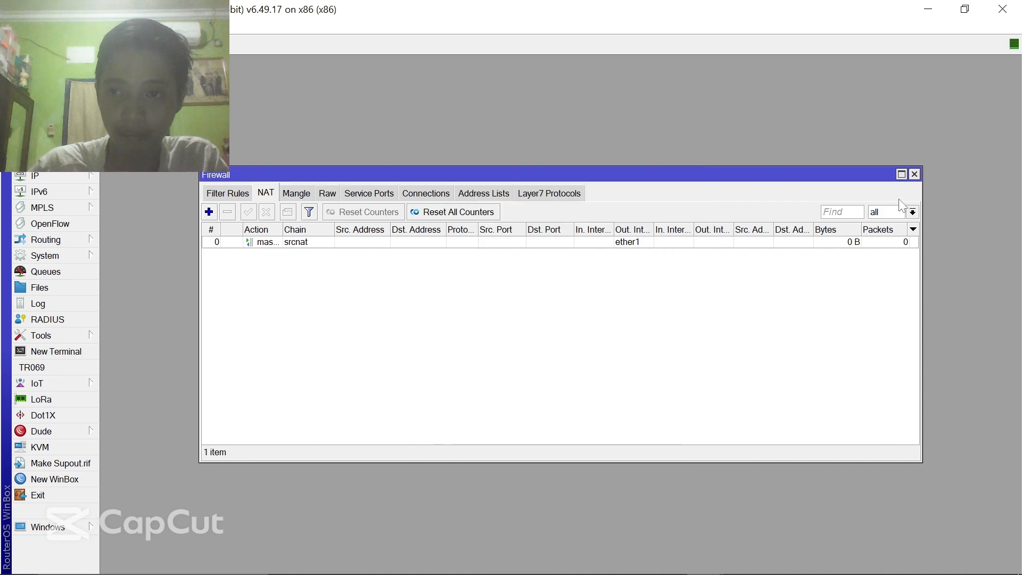
click(914, 175)
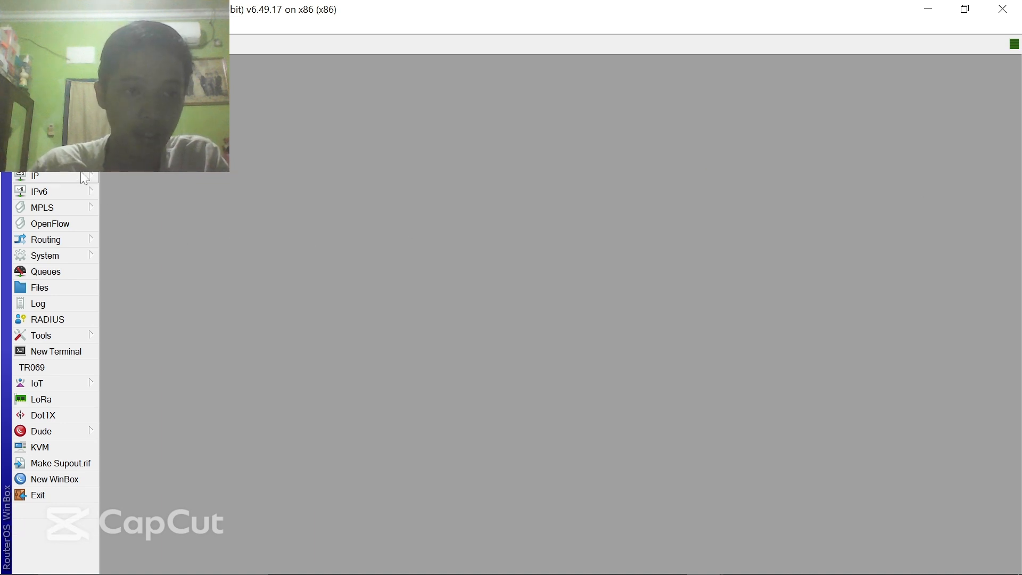
- Review the router's IP address list
click(53, 176)
click(130, 209)
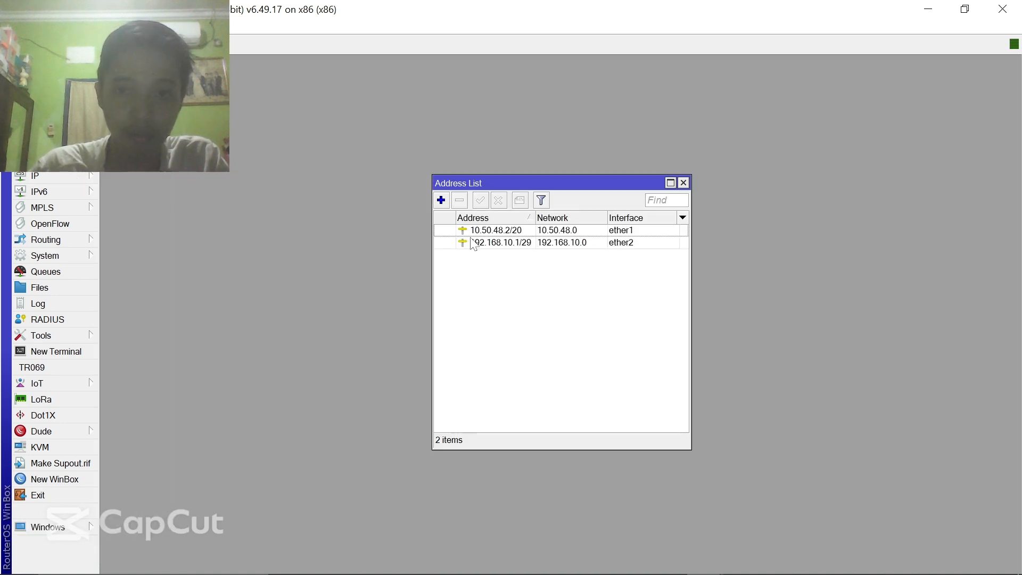
click(683, 183)
- Add route 0.0.0.0/0 via gateway 10.50.48.1 and close the Route List
click(73, 176)
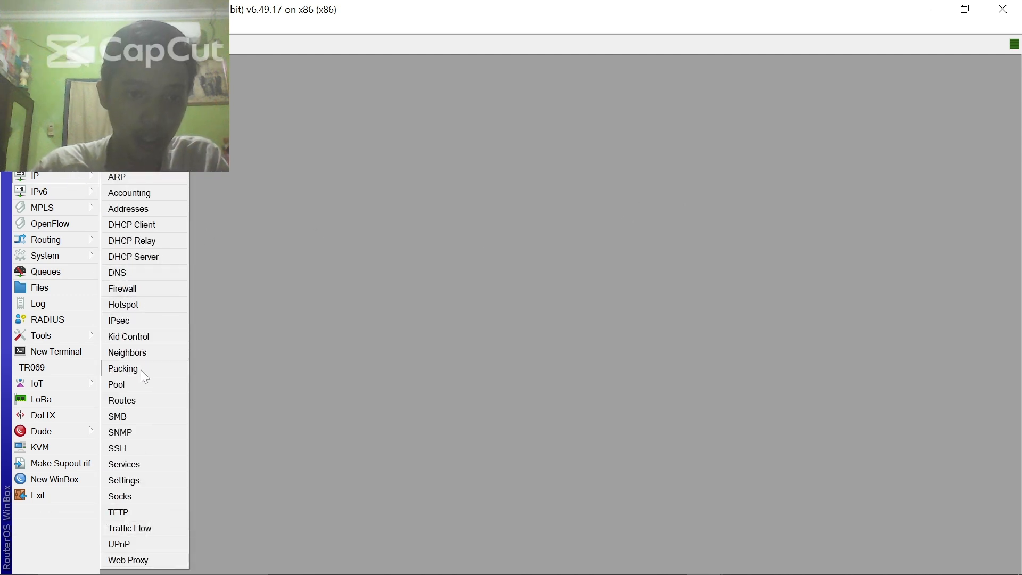
click(130, 401)
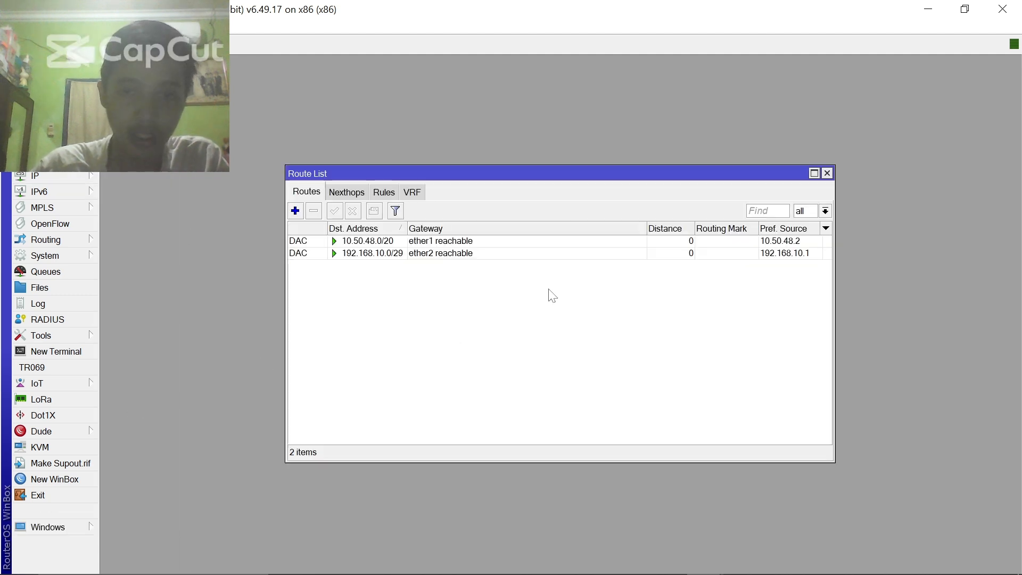
click(295, 211)
double_click(556, 244)
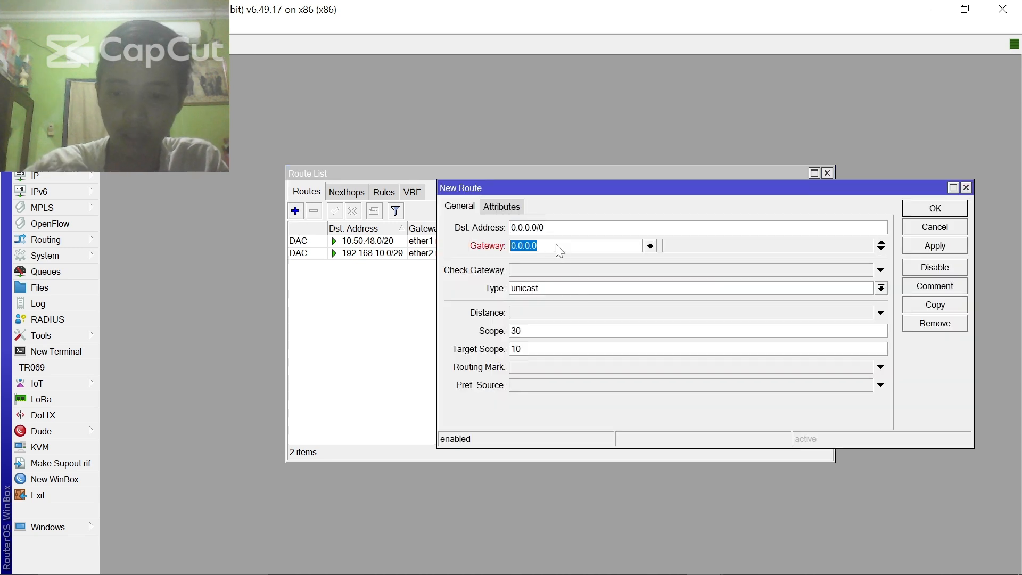
text(10.50.48.1)
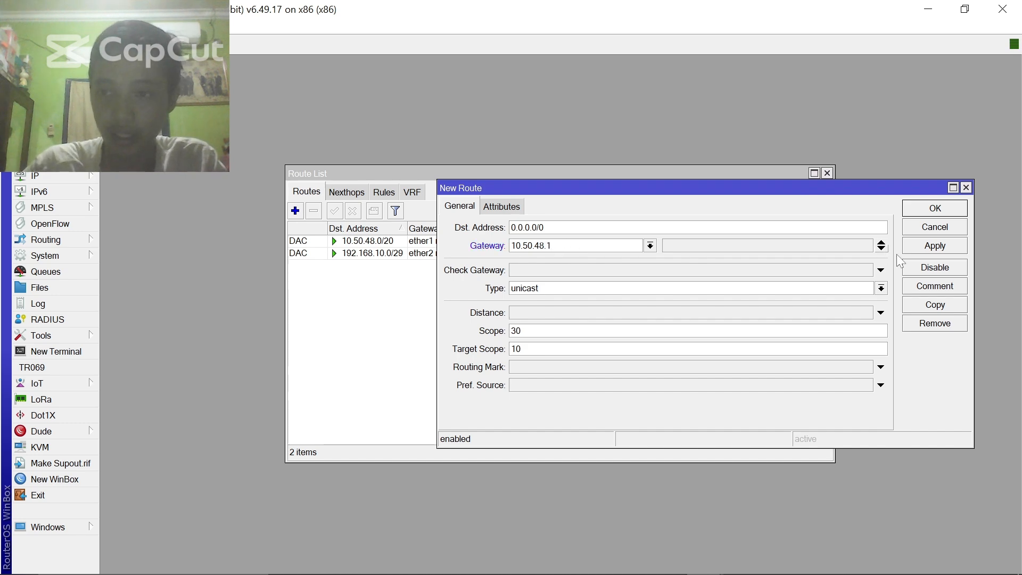
click(921, 247)
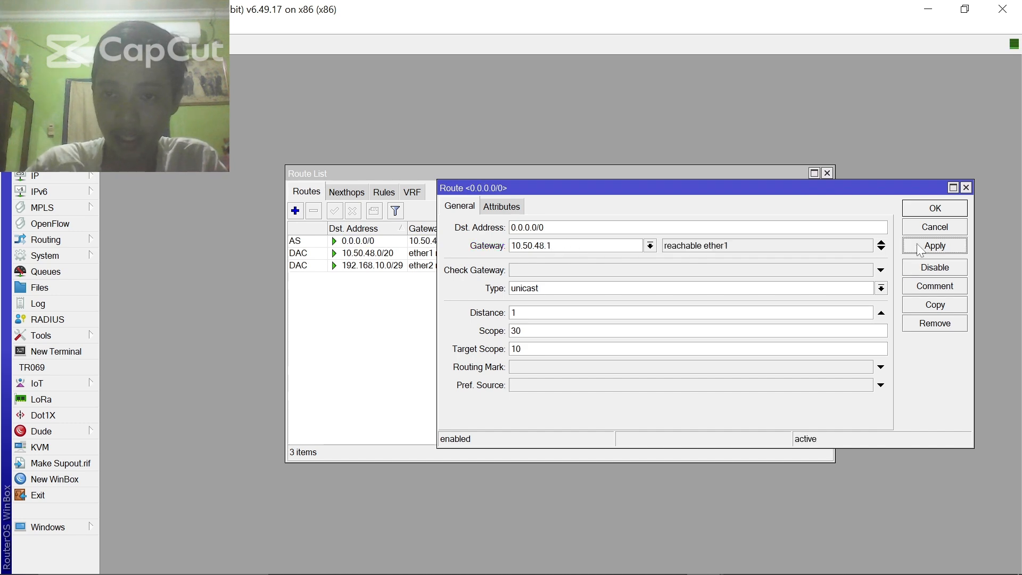
click(944, 210)
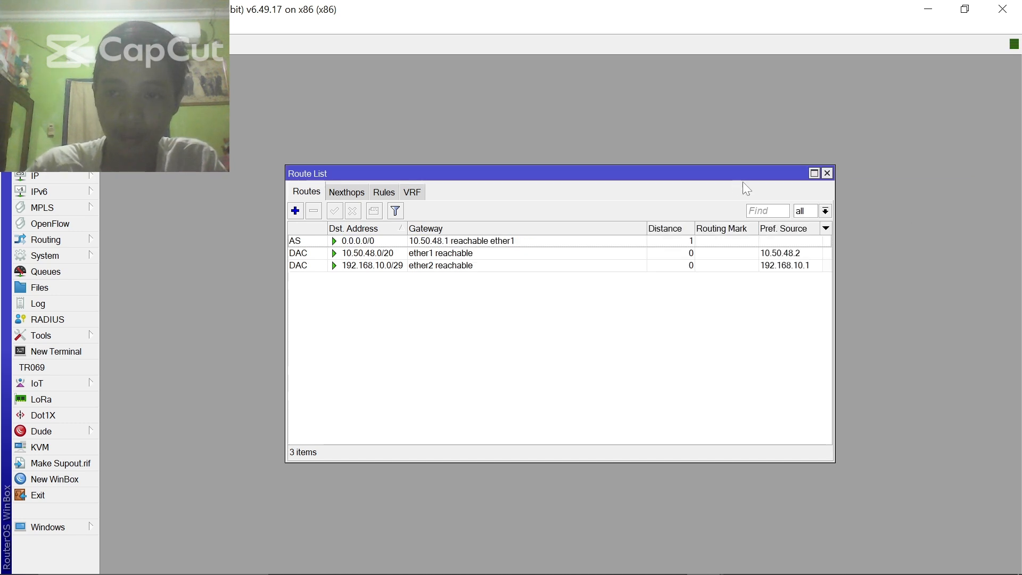
click(828, 173)
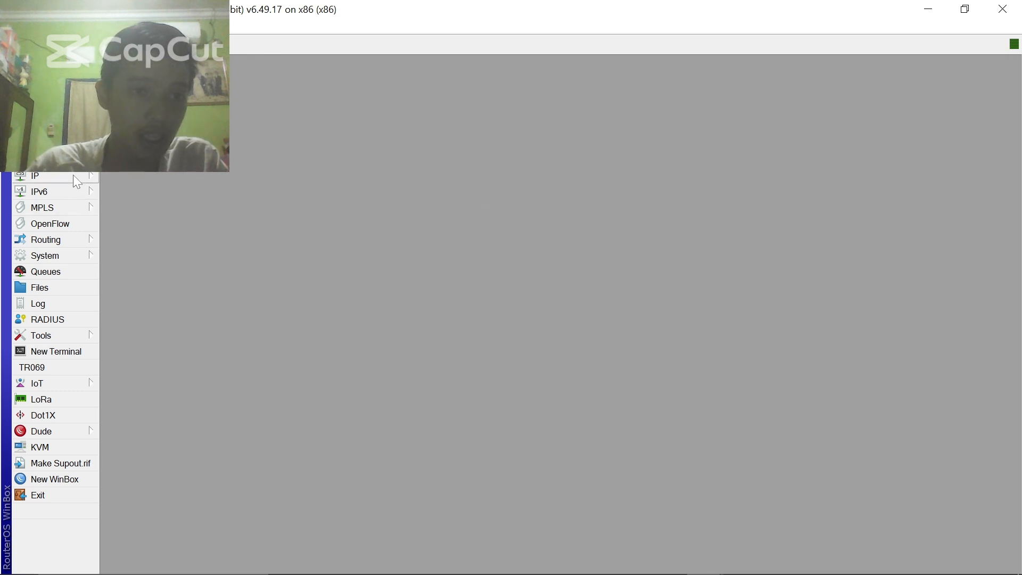
click(45, 352)
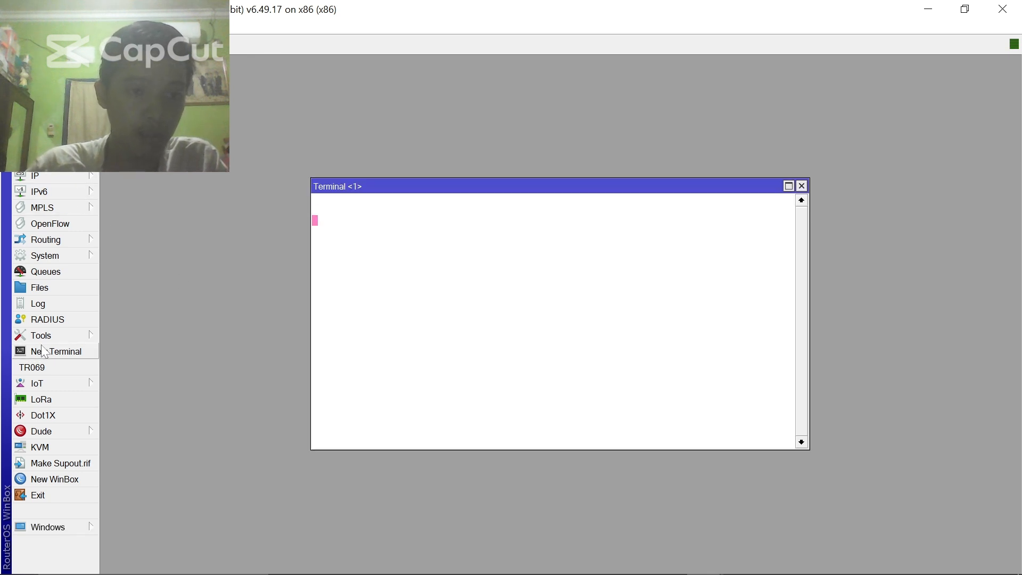
text(ad)
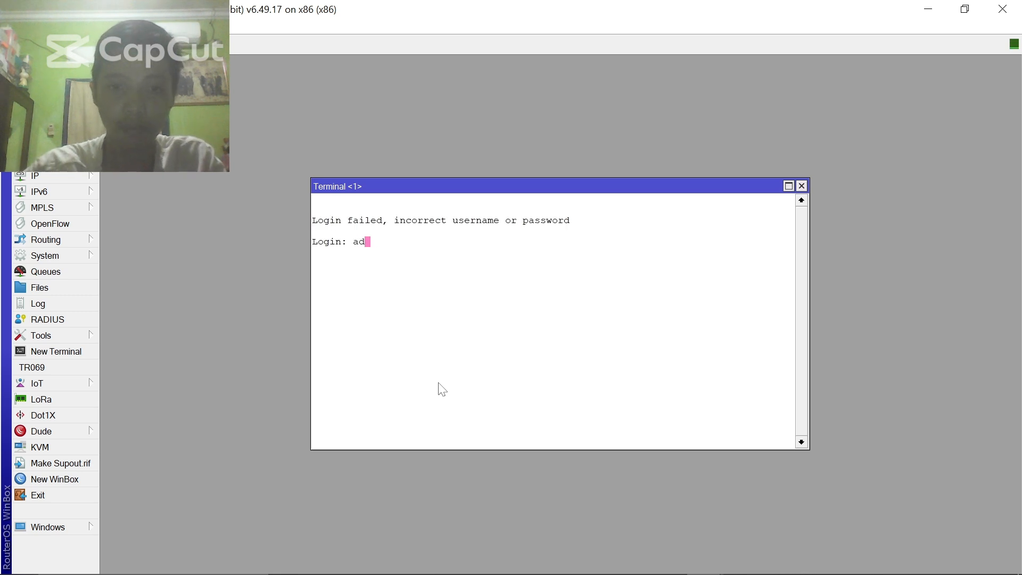
text(min)
key(Return)
key(Return)
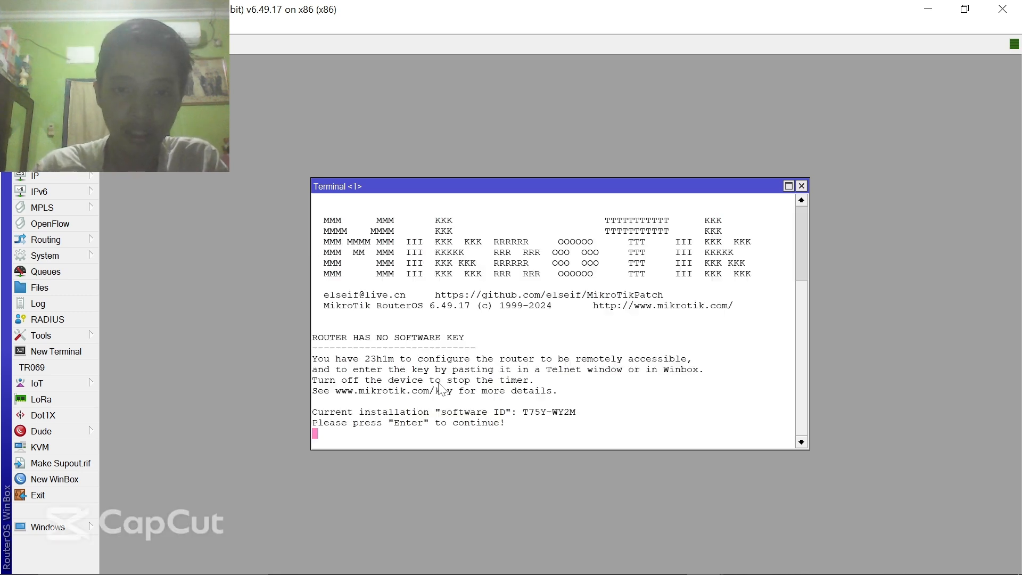
key(Return)
text(ping )
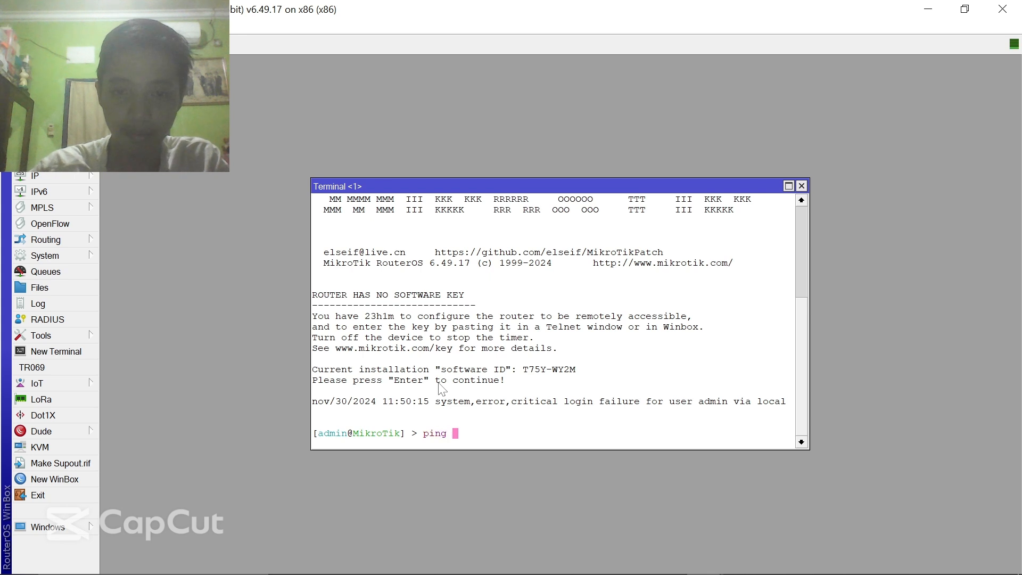
text(8.8.8.8)
key(Return)
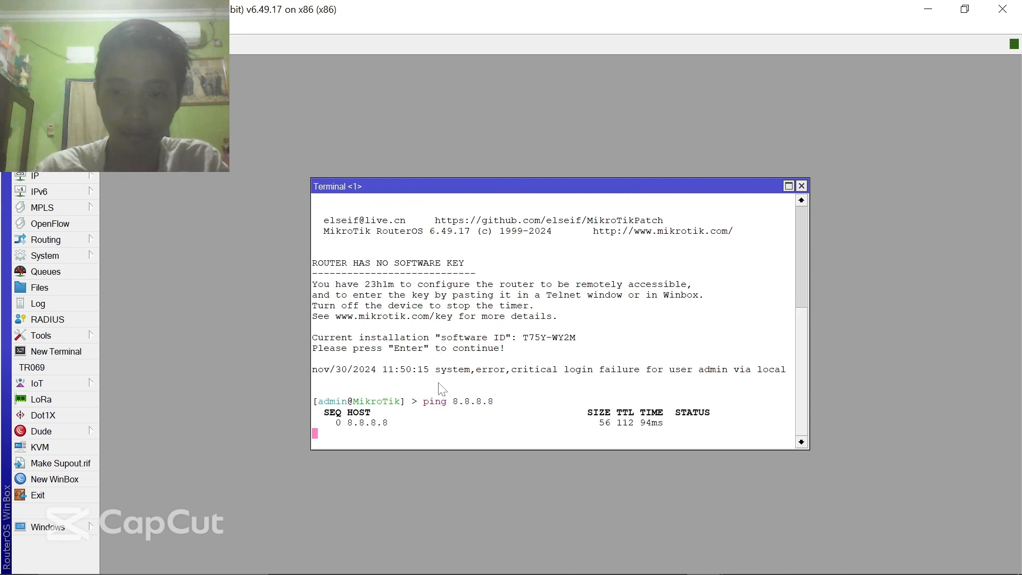
click(801, 186)
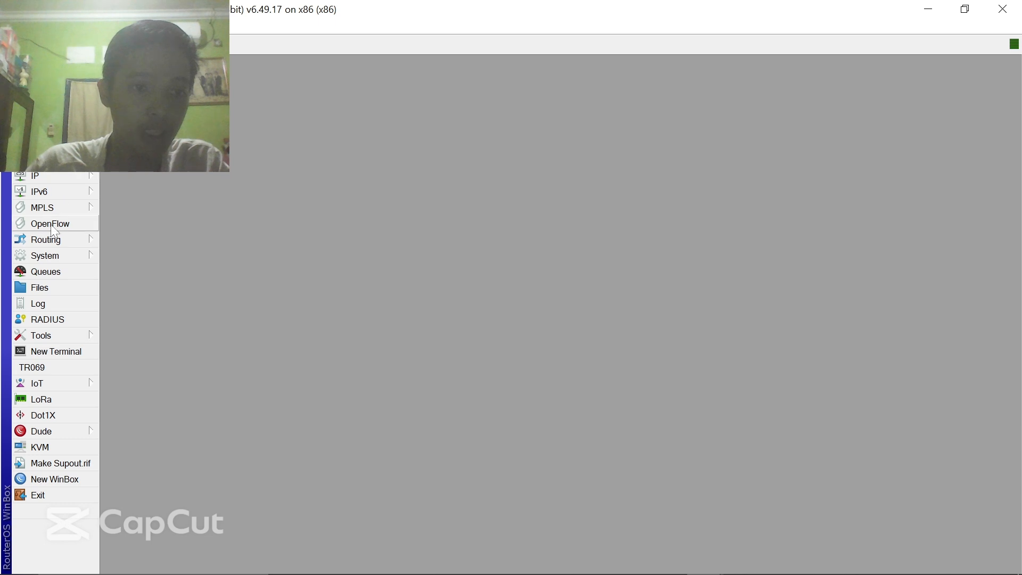
- Add OSPF networks 10.50.48.0/20 and 192.168.10.0/29 in the backbone area under Routing > OSPF
click(50, 240)
click(155, 322)
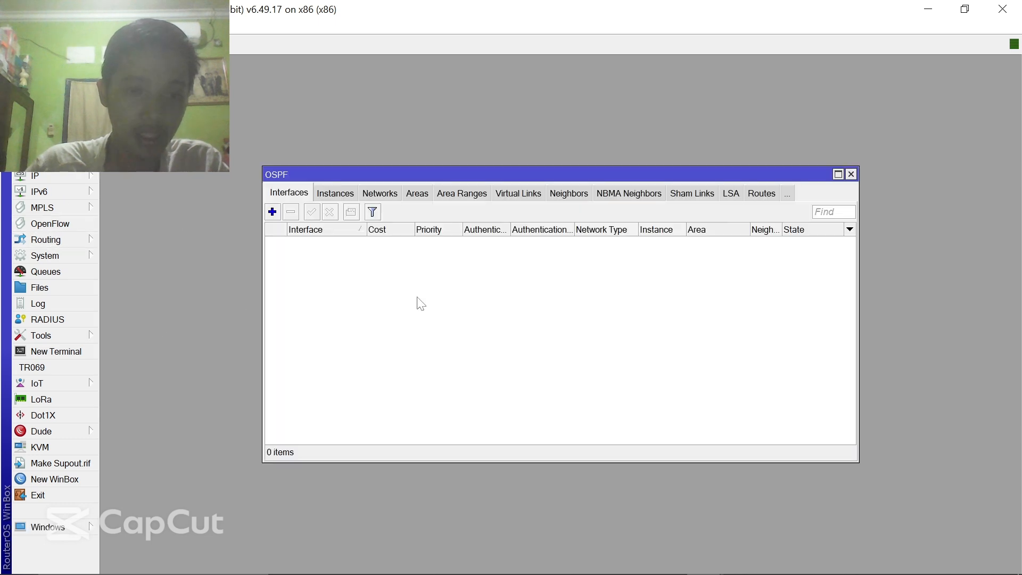
click(380, 193)
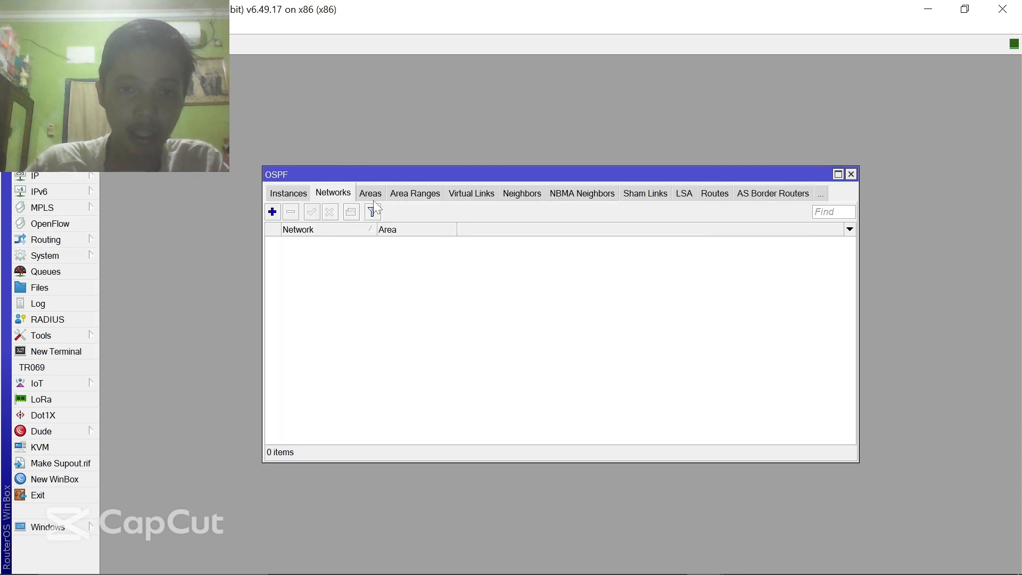
click(272, 211)
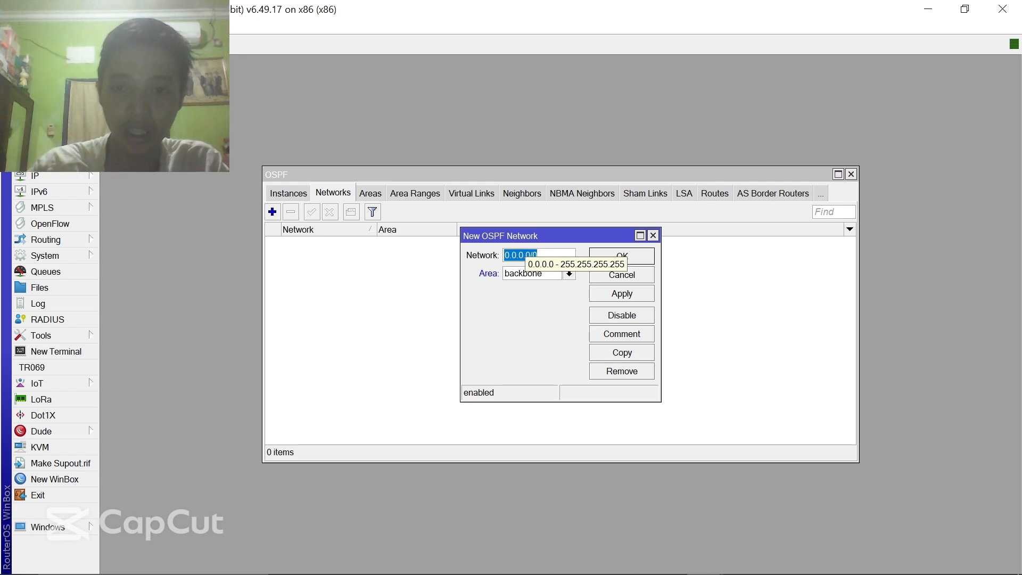
text(10.50.)
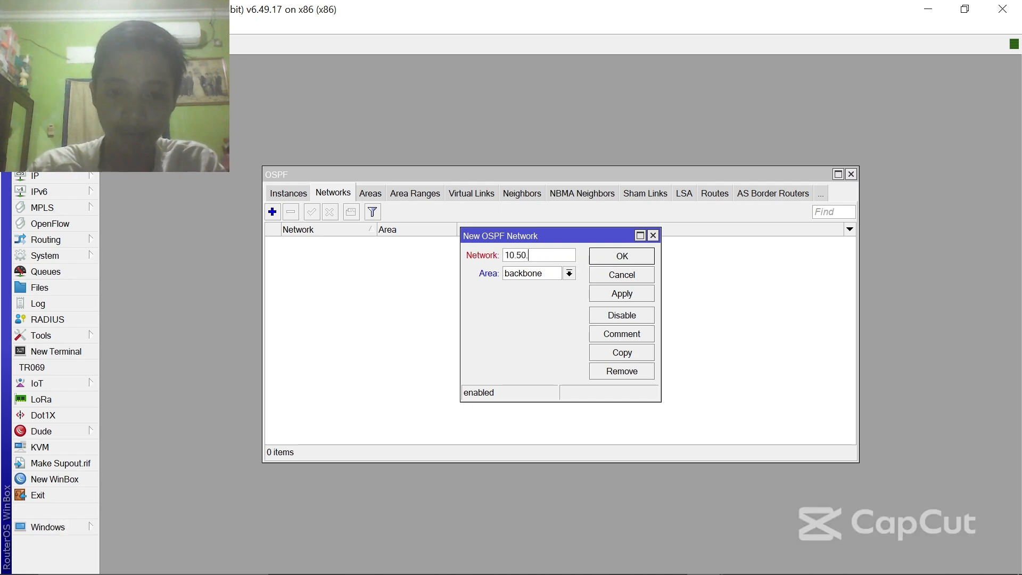
text(48.)
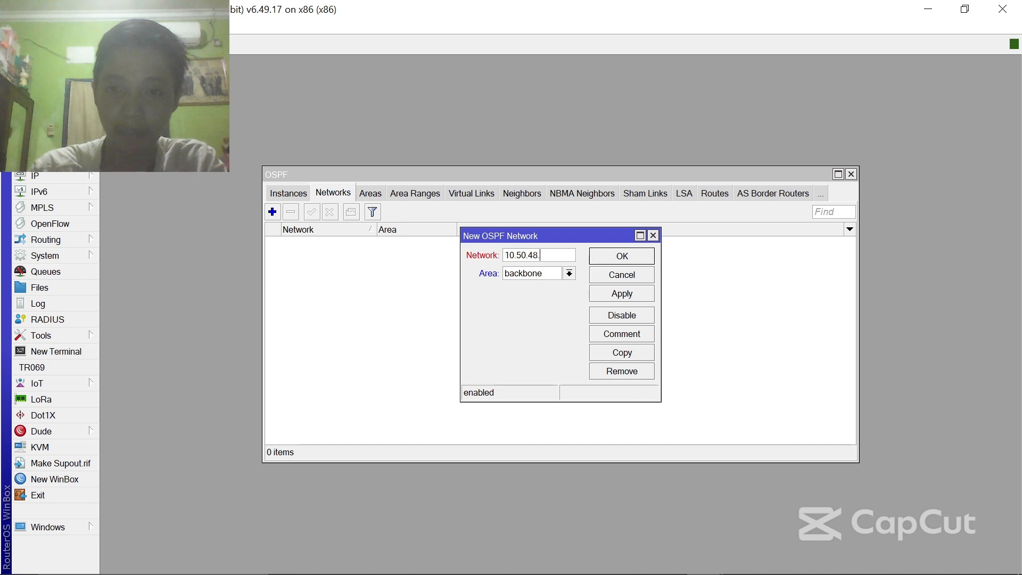
text(0/20)
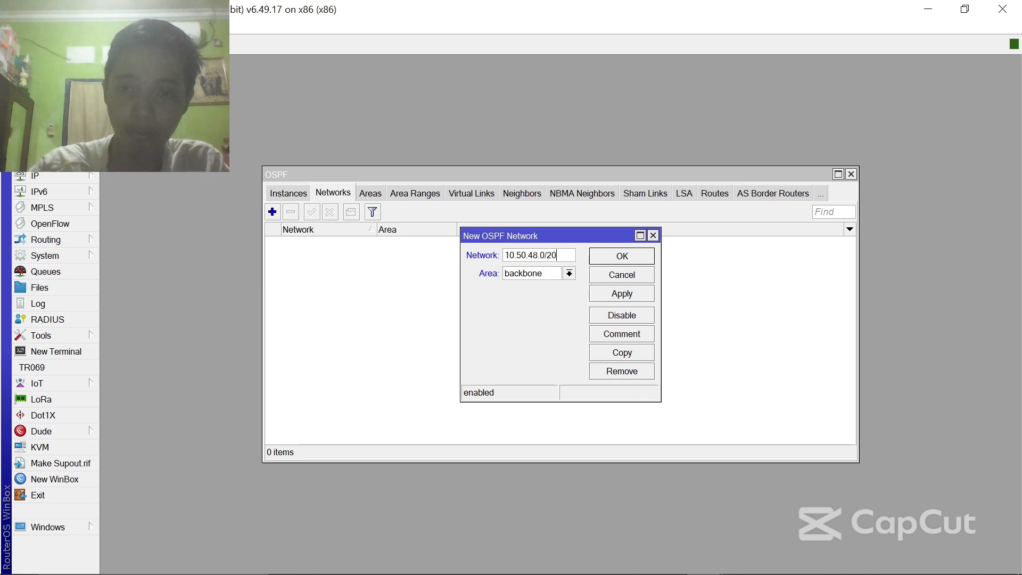
click(636, 293)
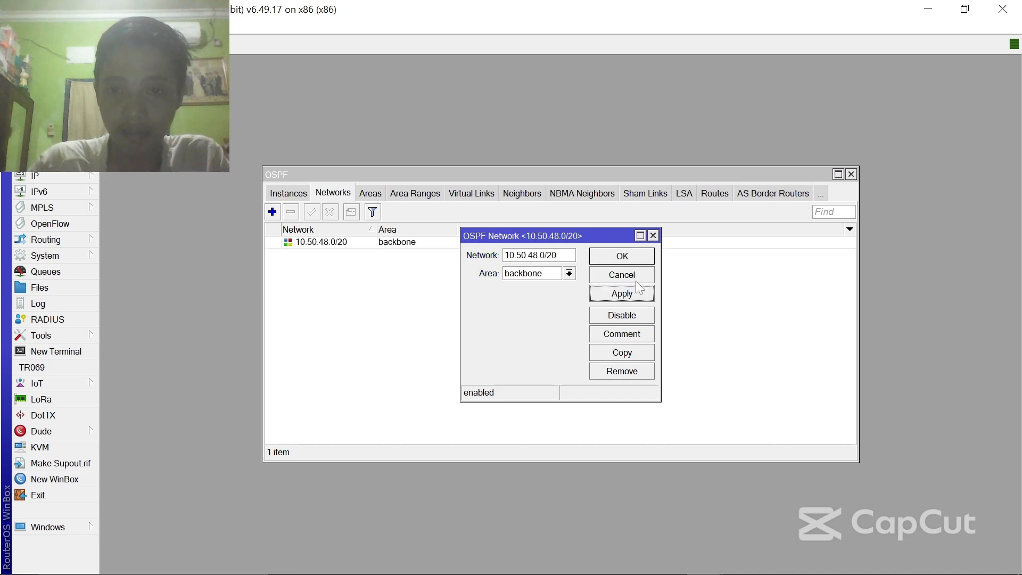
click(645, 258)
click(272, 212)
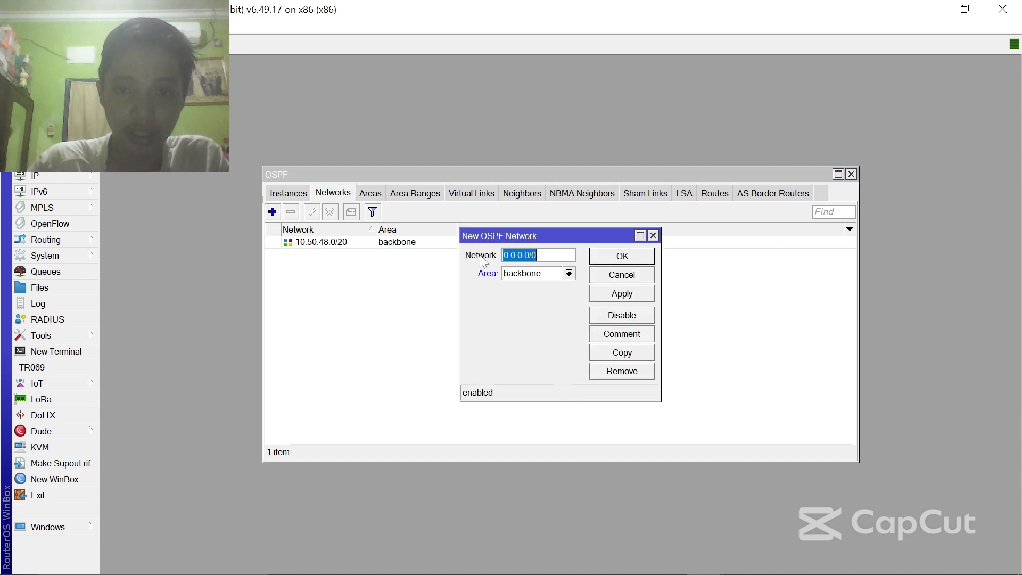
text(192.1)
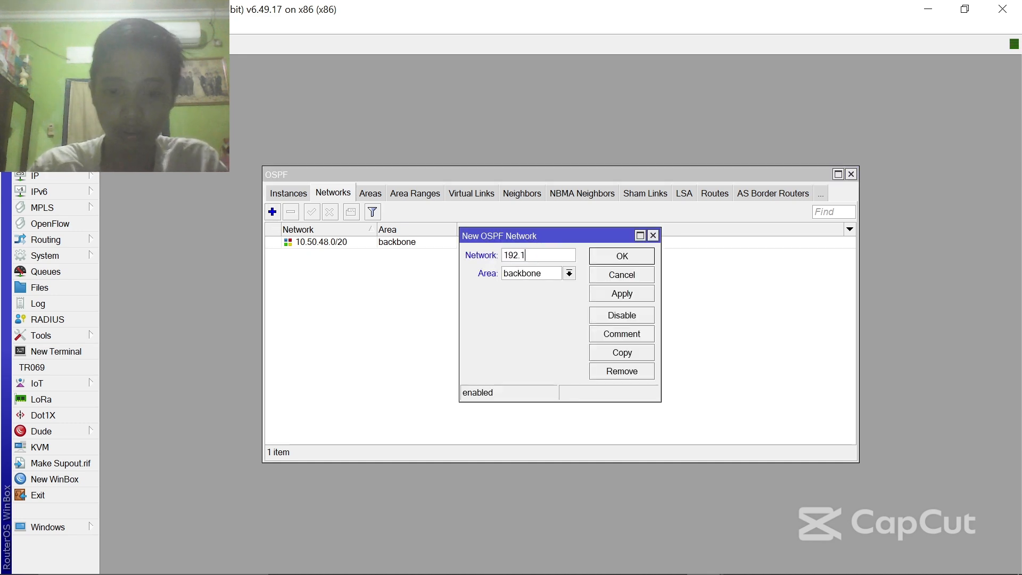
text(68.10.0)
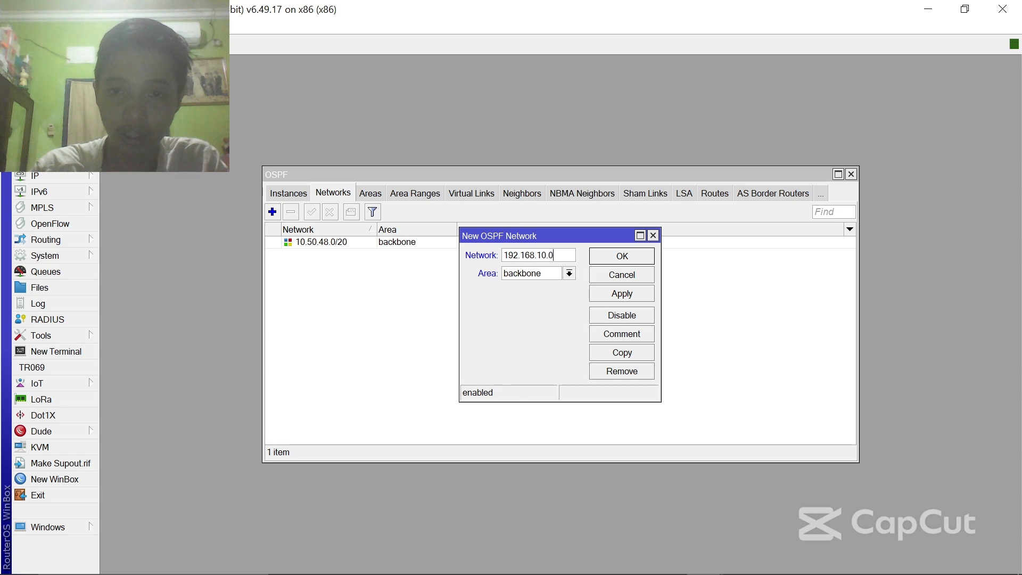
text(/29)
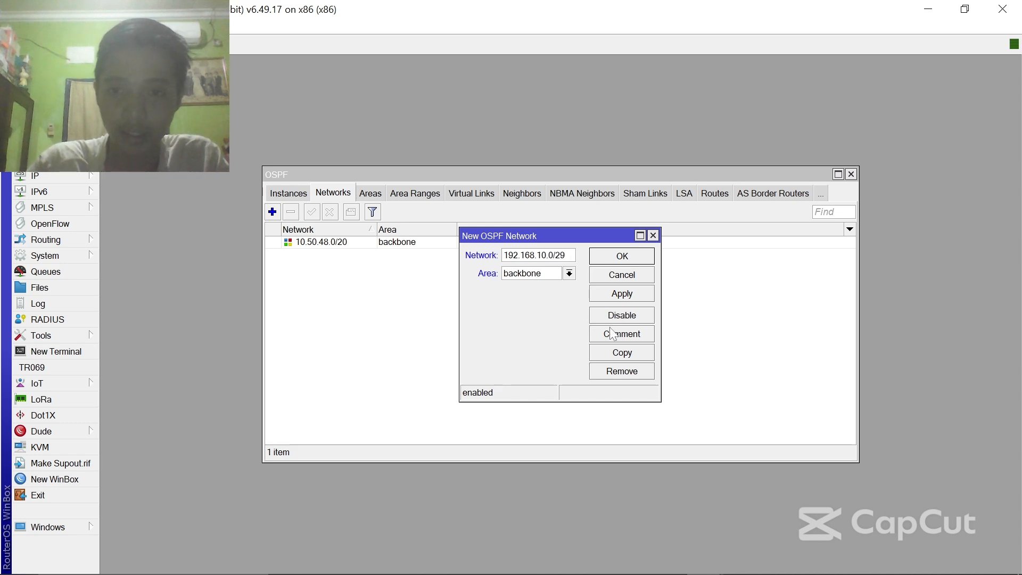
click(634, 298)
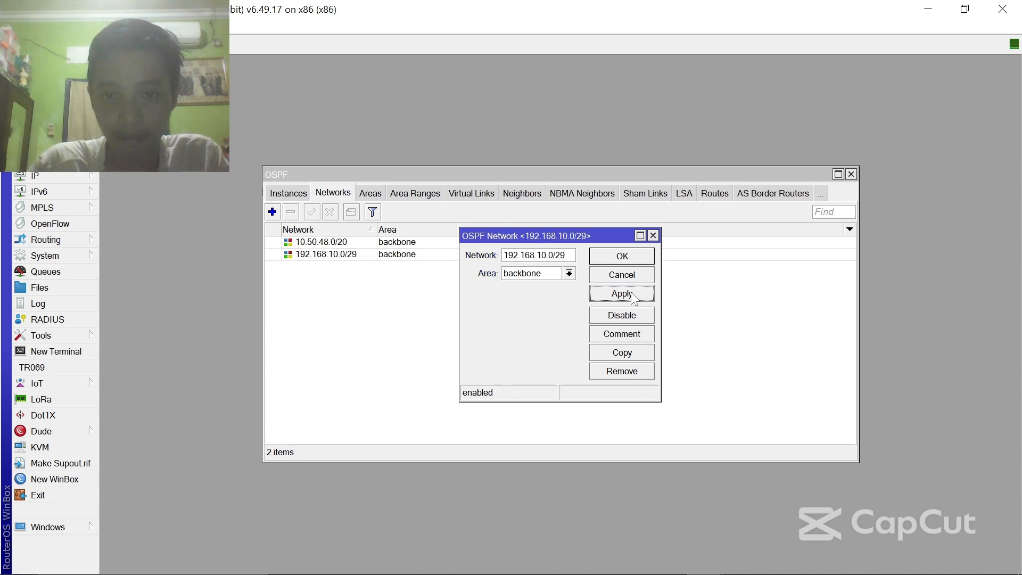
click(636, 261)
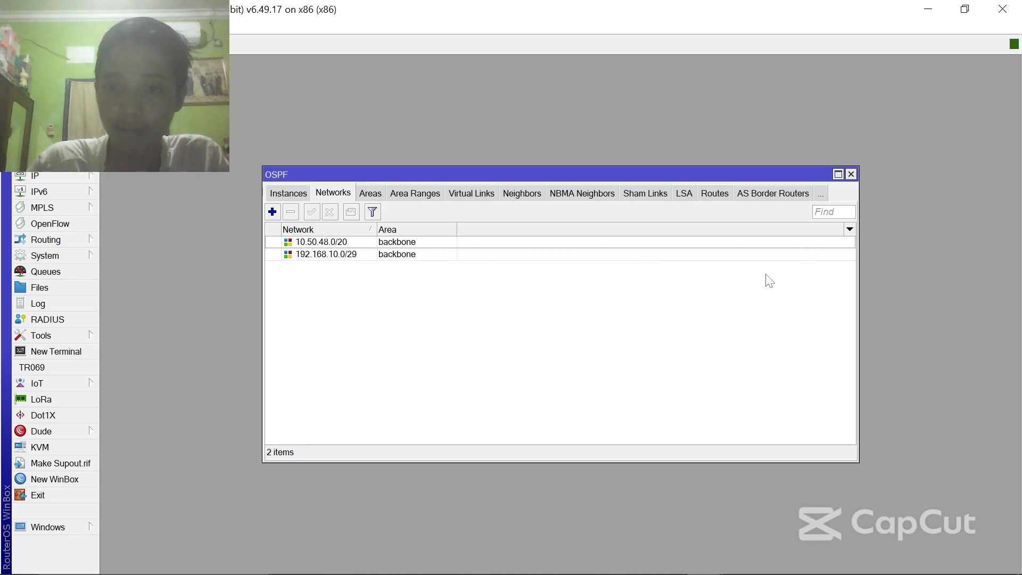
- Close the Winbox OSPF window and open /etc/network/interfaces in nano
click(851, 175)
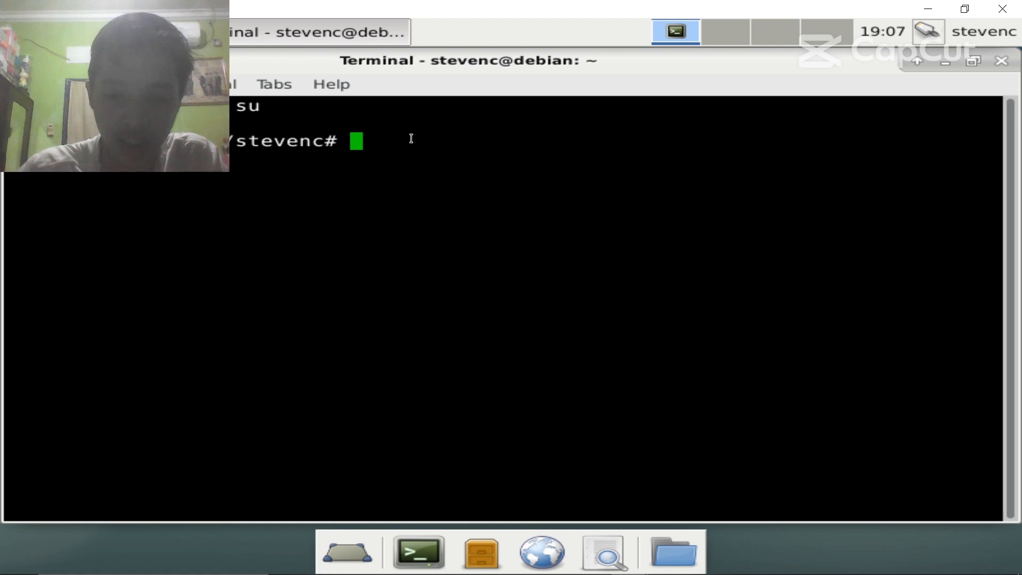
text(nano /etc/)
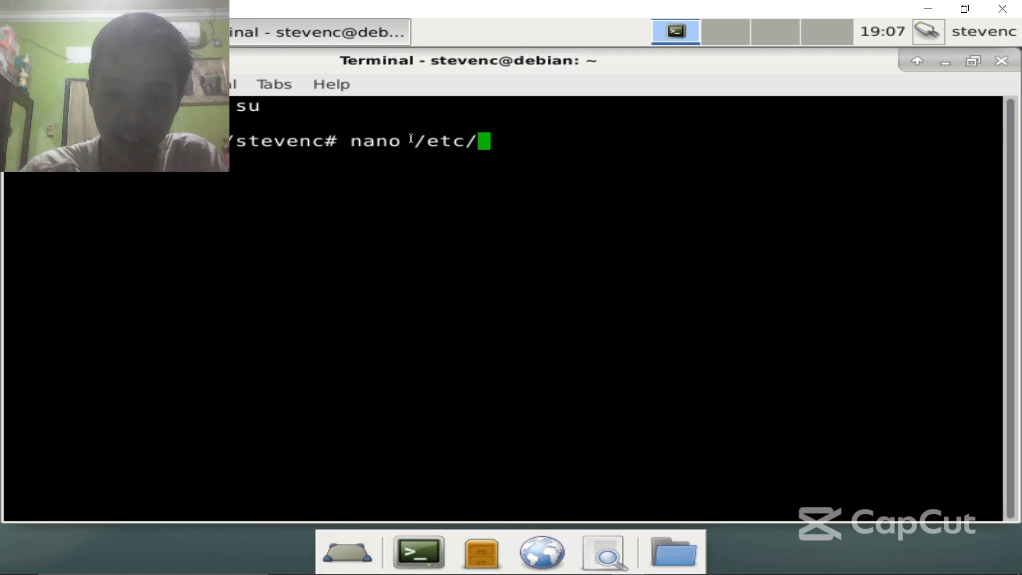
text(network)
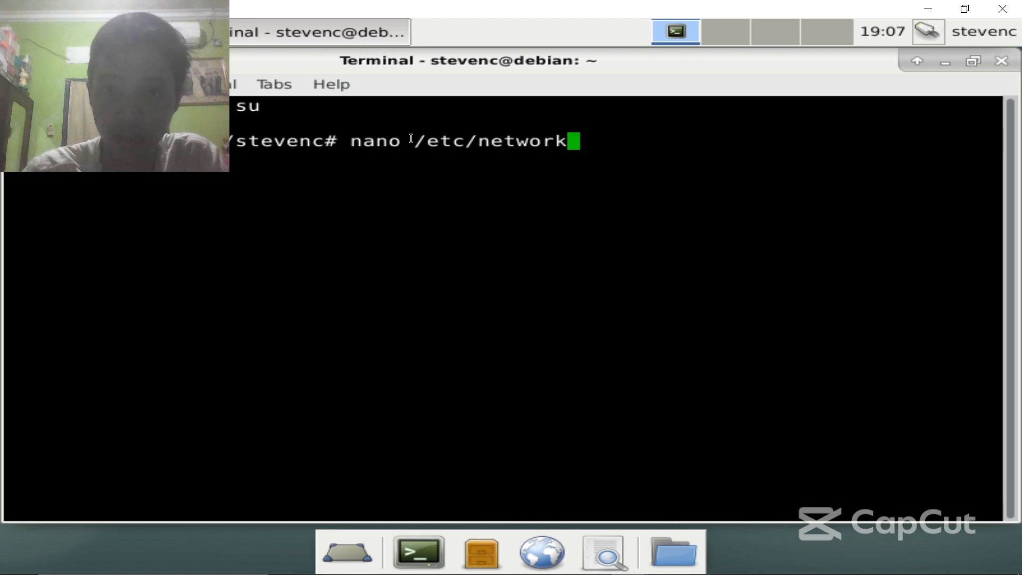
text(/interfaces)
key(Return)
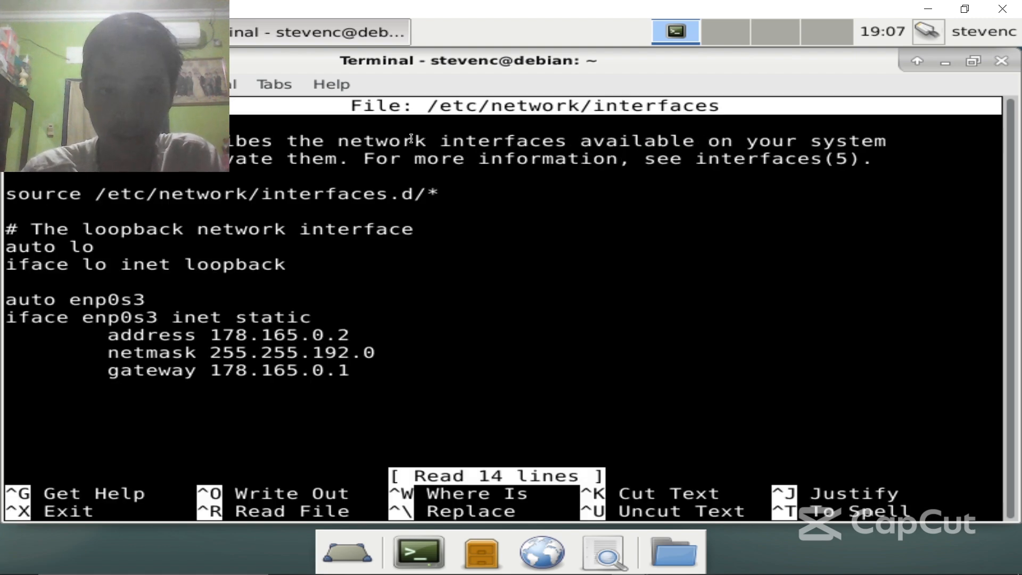
- Look over the auto enp0s3 and iface enp0s3 inet static lines
key(Down)
key(Down)
key(Down)
key(Down)
key(Down)
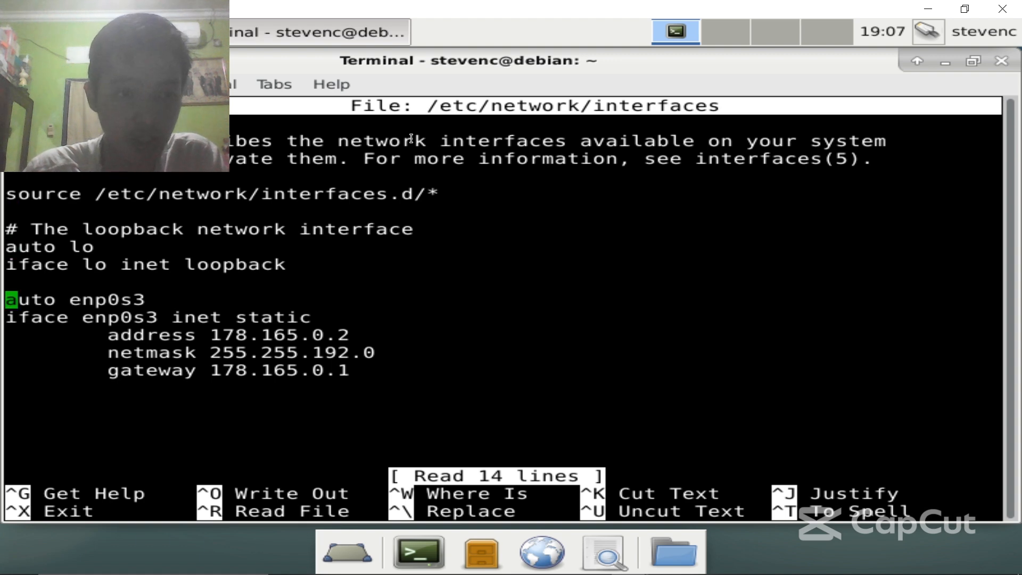
key(Down)
key(Up)
key(Right)
key(Right)
key(Right)
key(Right)
key(Right)
key(Right)
key(Right)
key(Down)
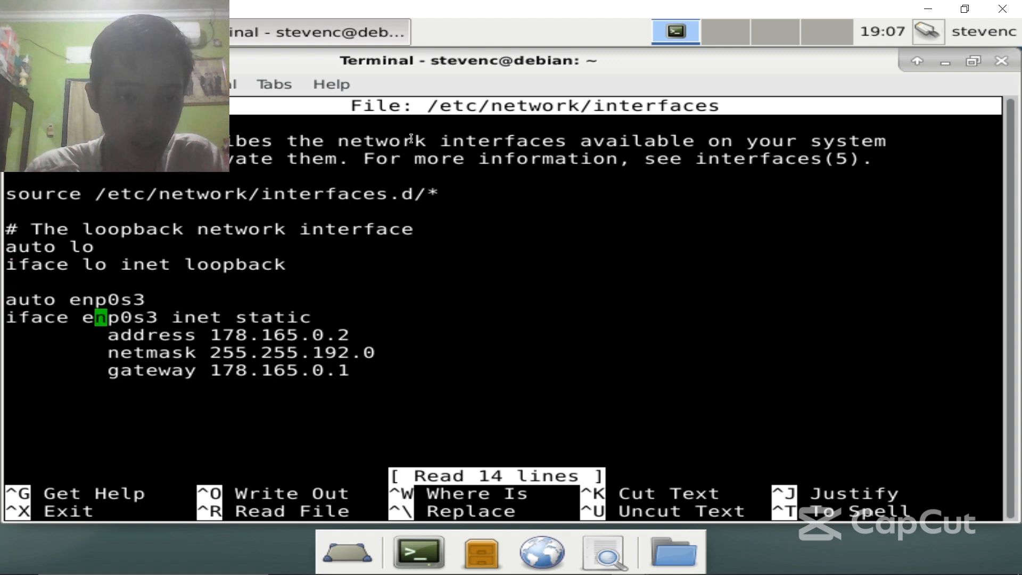
key(Up)
key(Down)
key(Down)
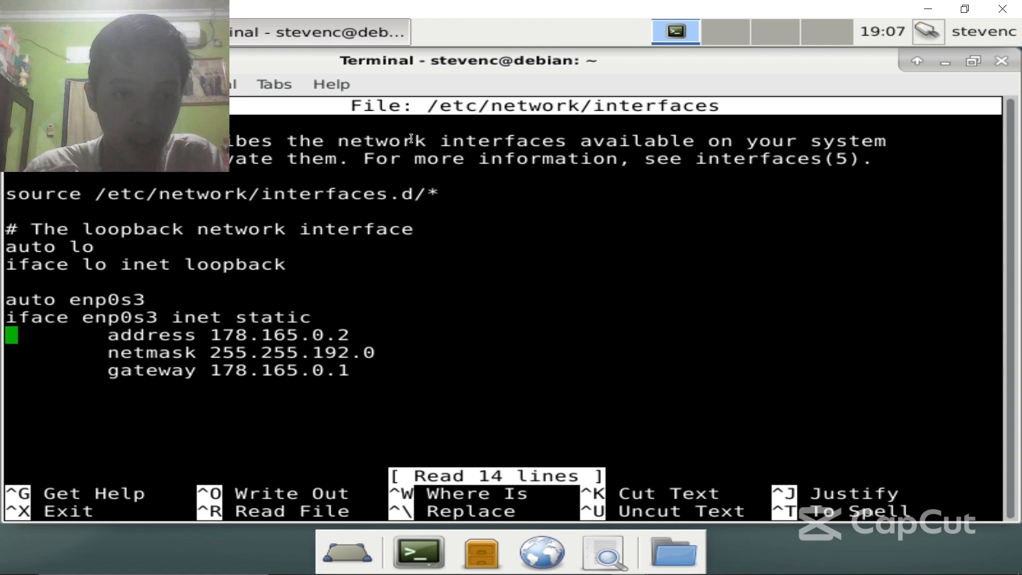
key(Up)
key(Up)
key(Left)
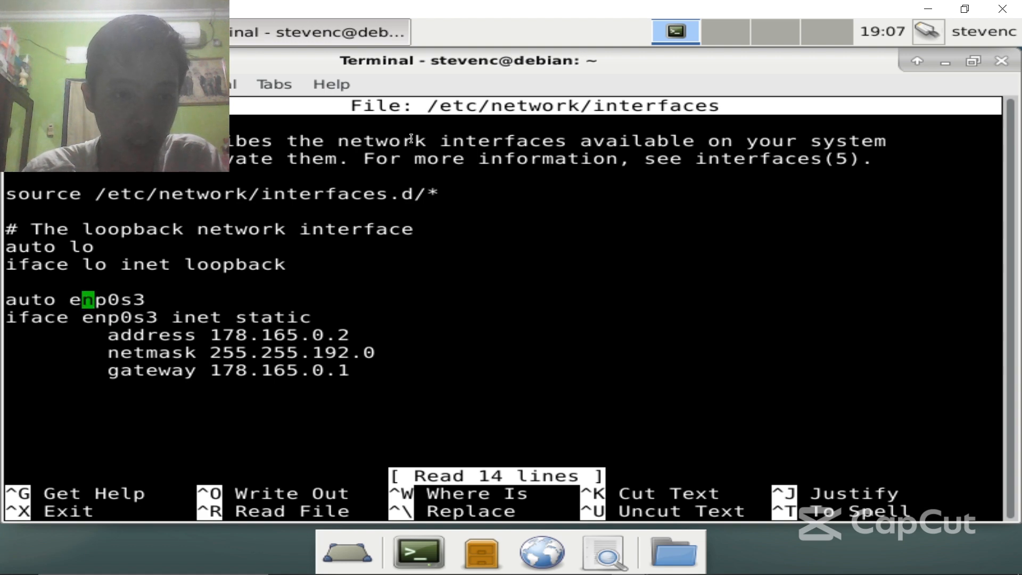
key(Left)
key(Down)
key(Right)
key(Right)
key(Right)
key(Right)
key(Right)
key(Right)
key(Right)
key(Right)
key(Right)
key(Right)
key(Right)
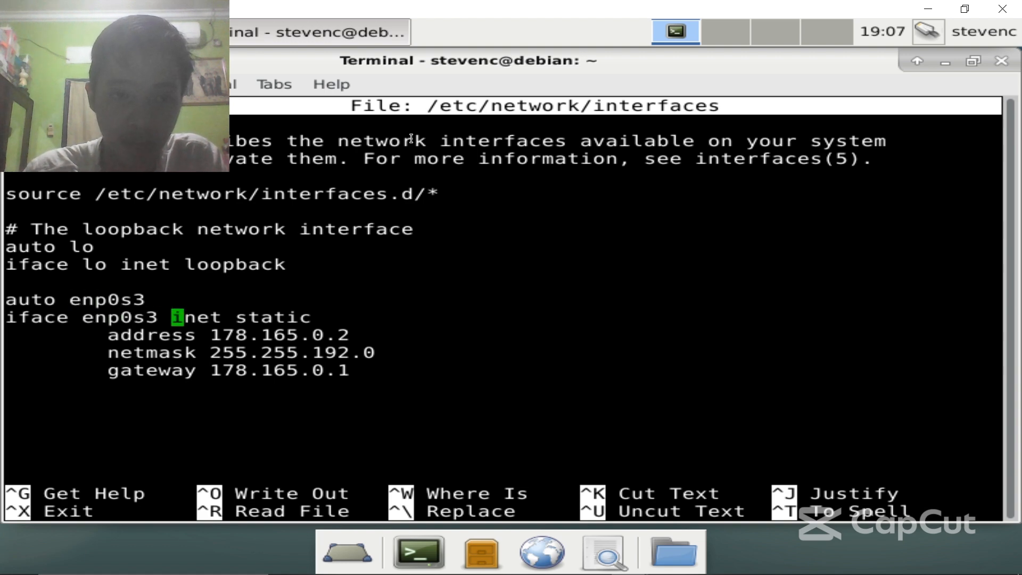
- Check address 178.165.0.2, netmask 255.255.192.0 and gateway 178.165.0.1, then exit nano
key(Down)
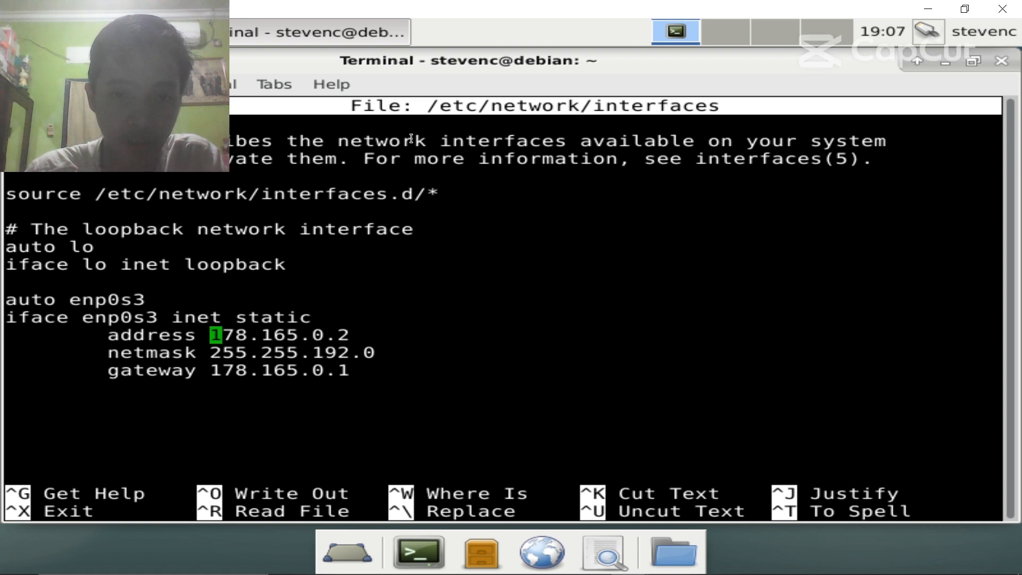
key(Right)
key(Right)
key(Right)
key(Right)
key(Right)
key(Right)
key(Down)
key(Down)
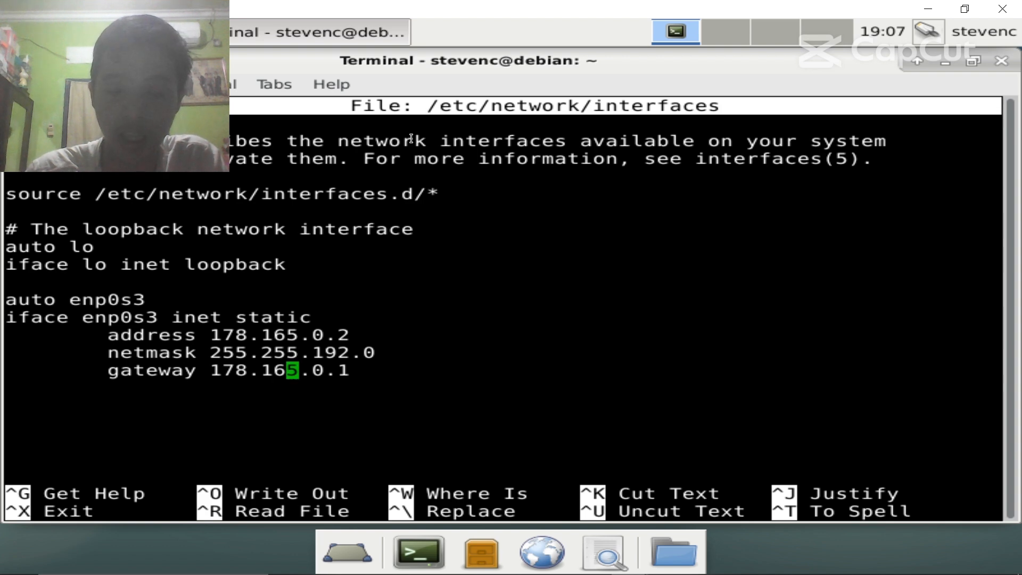
key(Up)
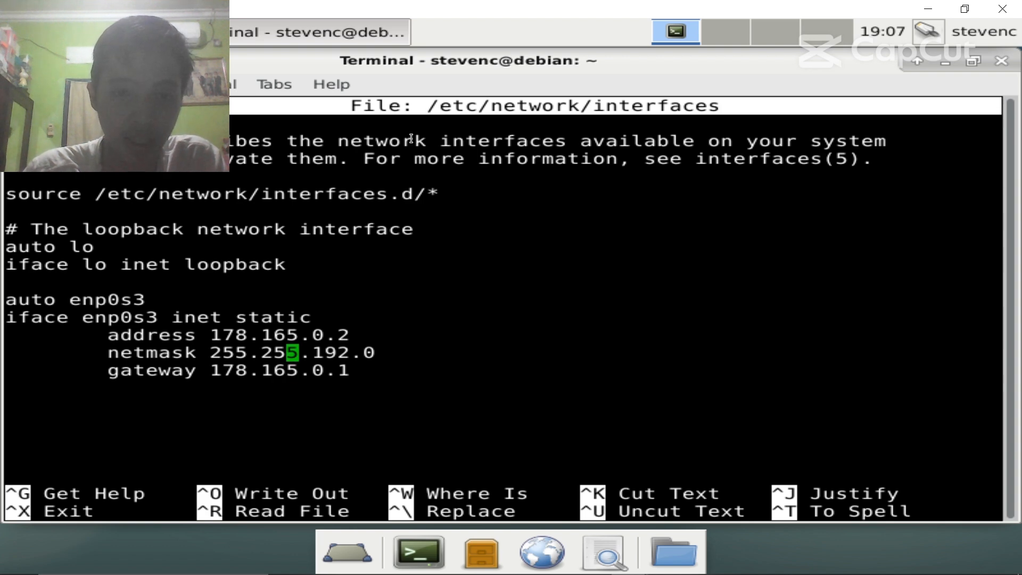
key(Up)
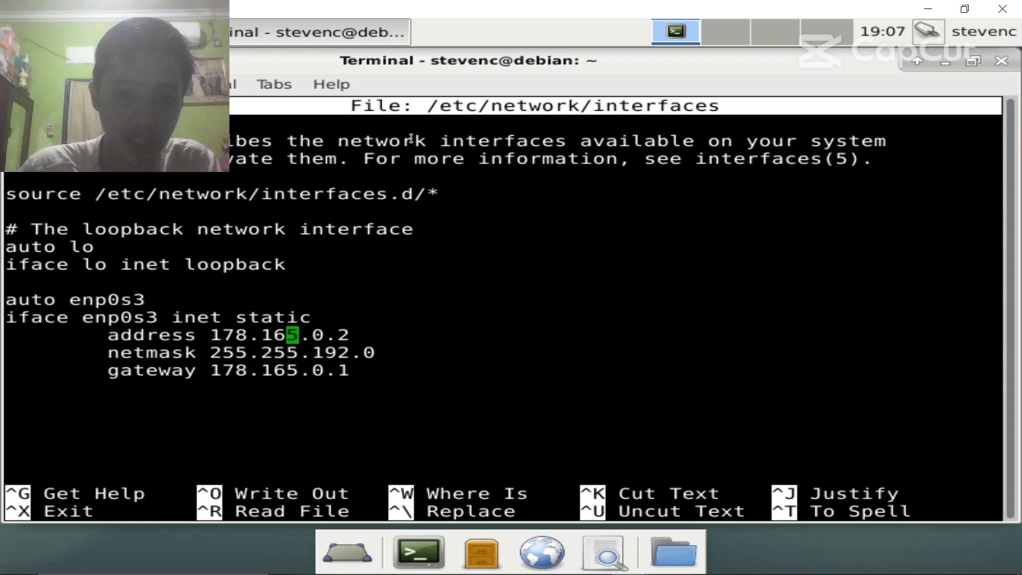
key(Down)
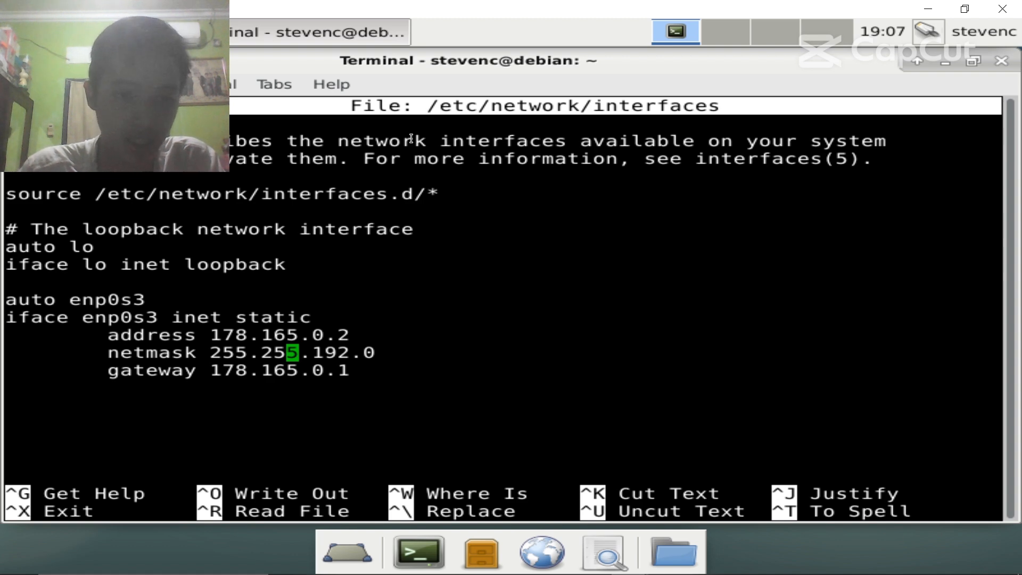
key(ctrl+x)
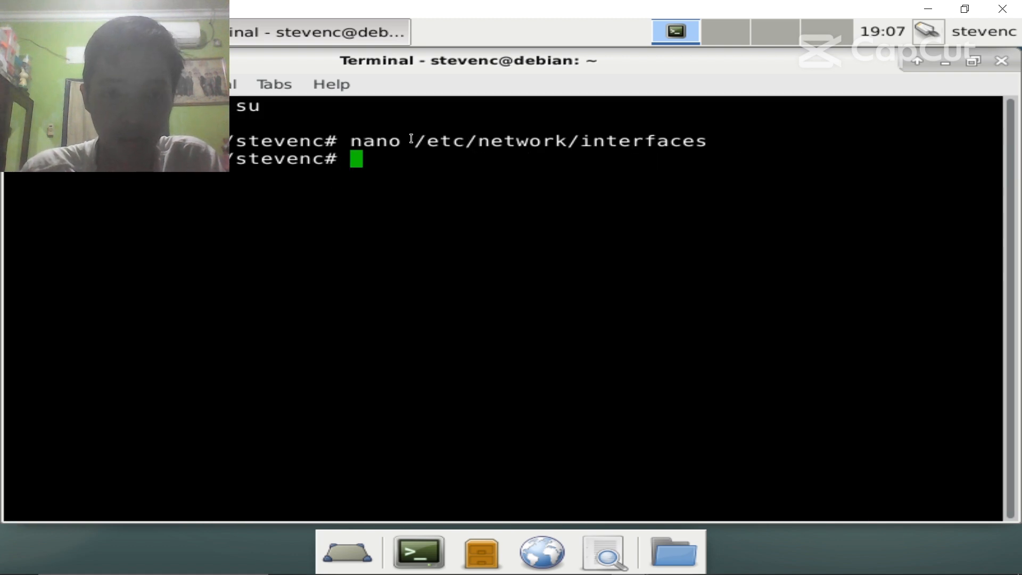
- Open /etc/dhcp/dhcpd.conf in nano and move to the internal-subnet example's range line
text(nano /etc/dc)
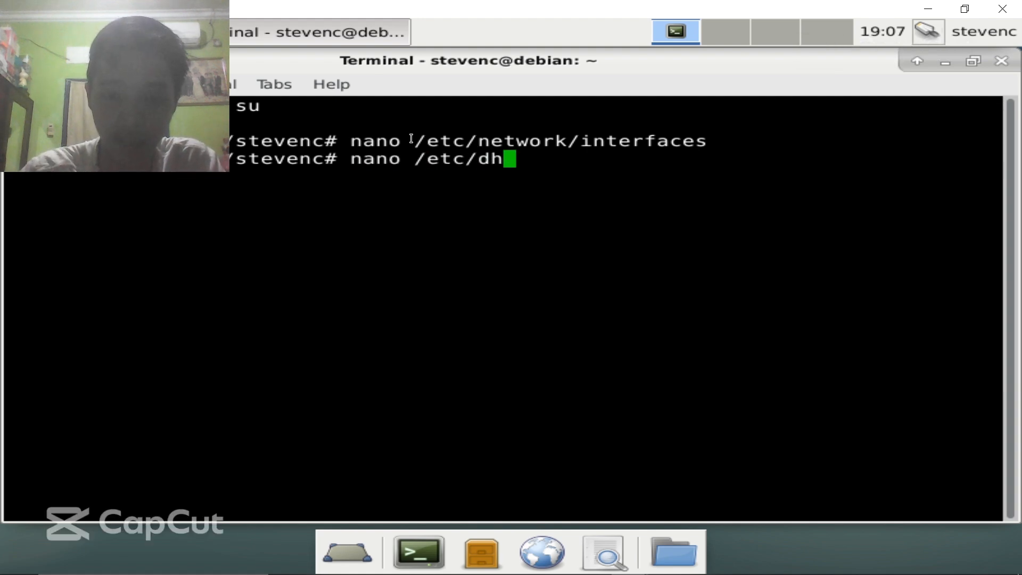
text(cp/dhcp)
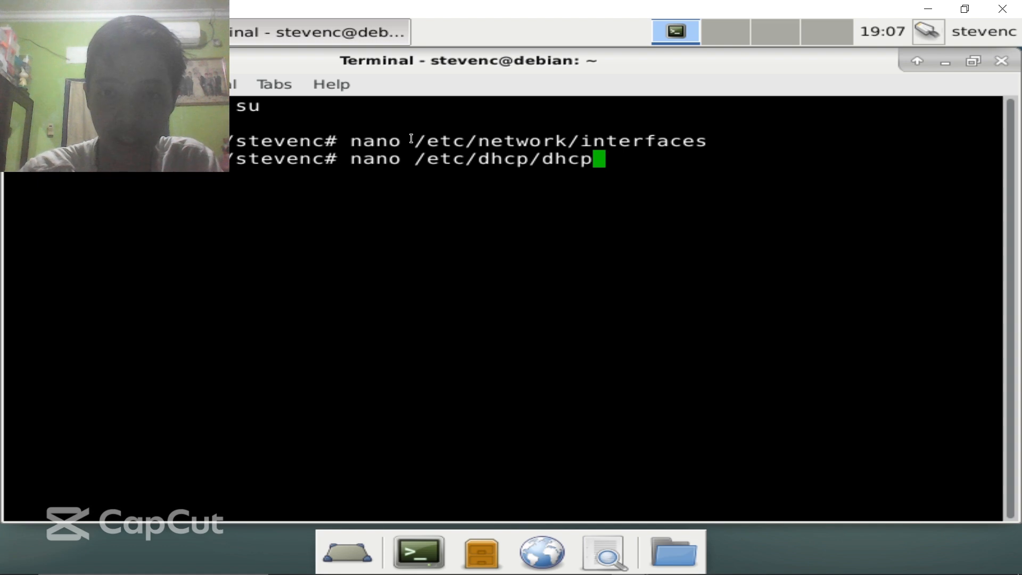
text(d.conf)
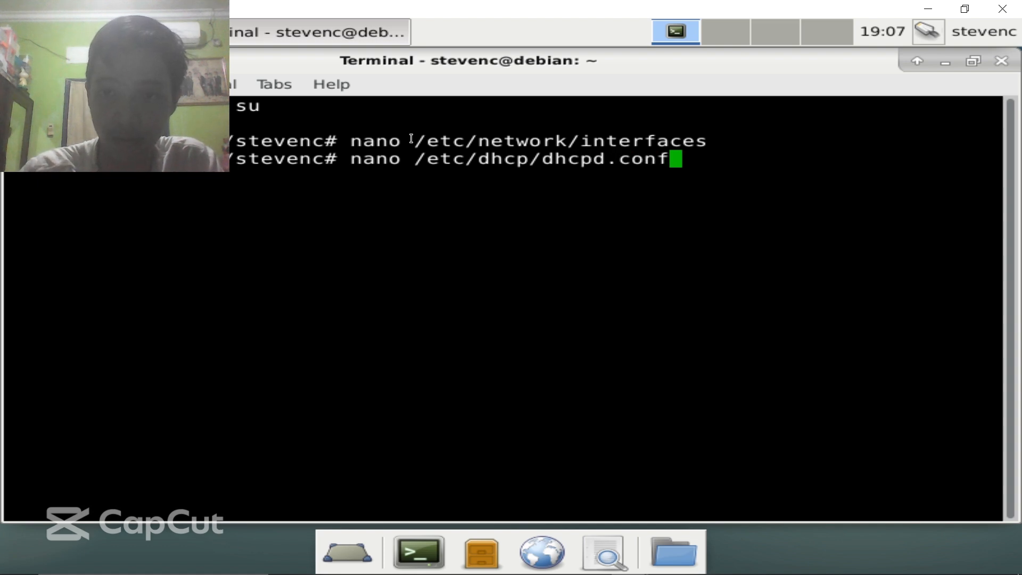
key(Return)
key(Down)
key(Down)
key(Down)
key(Down)
key(Down)
key(Down)
key(Down)
key(Down)
key(Down)
key(Down)
key(Down)
key(Down)
key(Down)
key(Down)
key(Down)
key(Down)
key(Down)
key(Down)
key(Down)
key(Down)
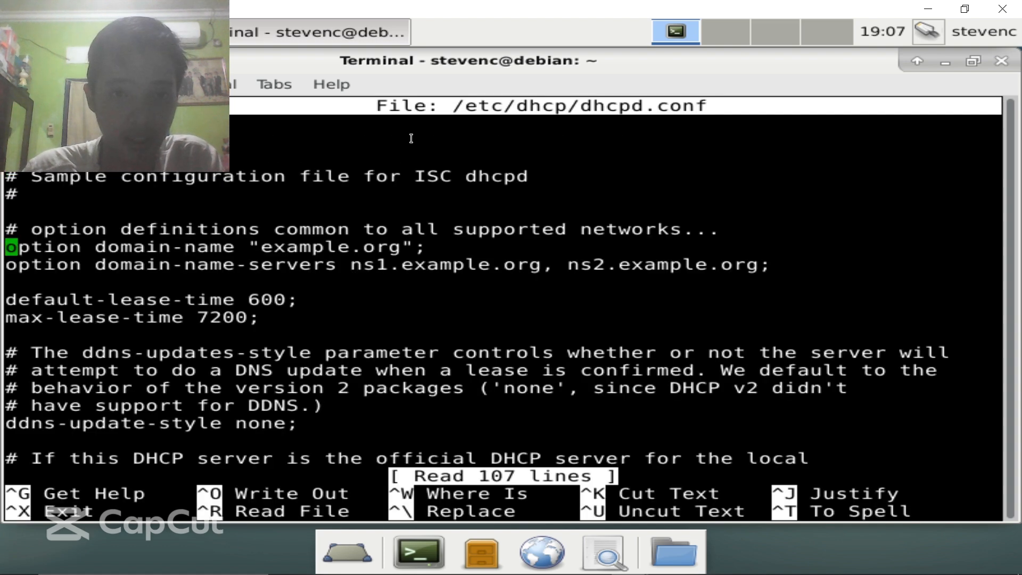
key(Down)
key(Down)
key(Down)
key(Down)
key(Down)
key(Down)
key(Down)
key(Down)
key(Down)
key(Down)
key(Down)
key(Down)
key(Down)
key(Down)
key(Down)
key(Down)
key(Down)
key(Down)
key(Down)
key(Down)
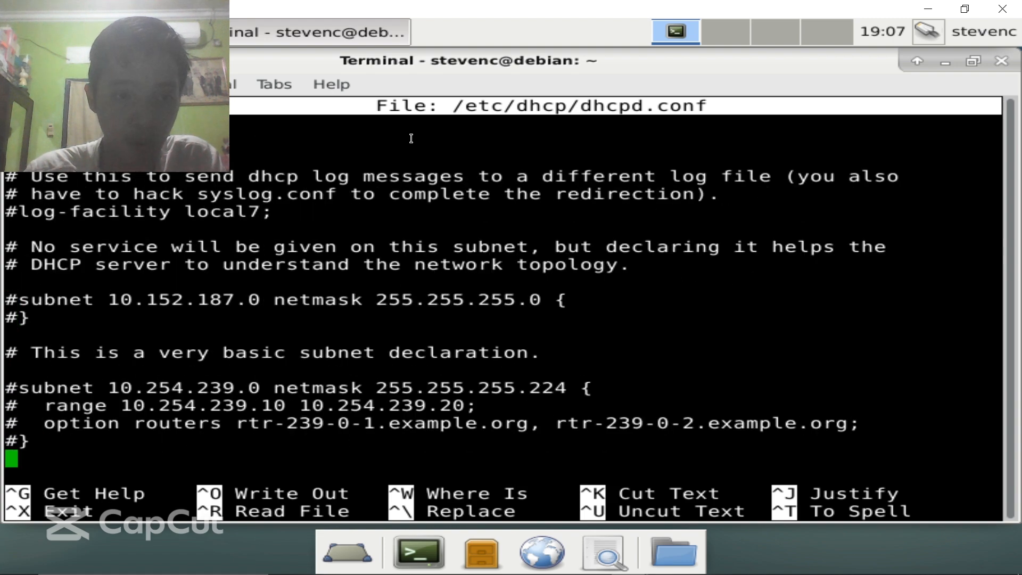
key(Up)
key(Up)
key(Up)
key(Up)
key(Up)
key(Up)
key(Up)
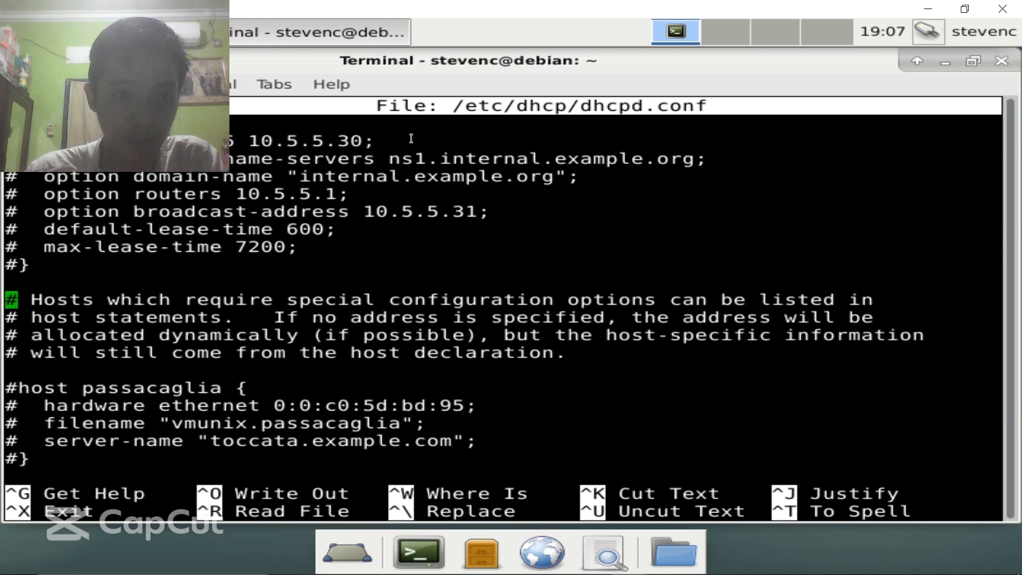
key(Down)
key(Down)
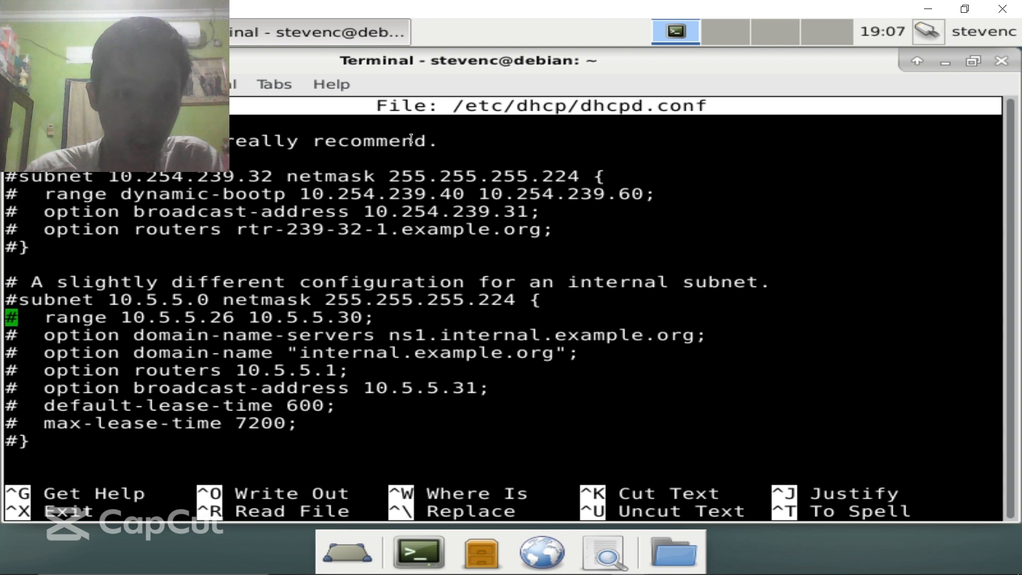
key(Right)
key(Right)
key(Right)
key(Right)
key(Right)
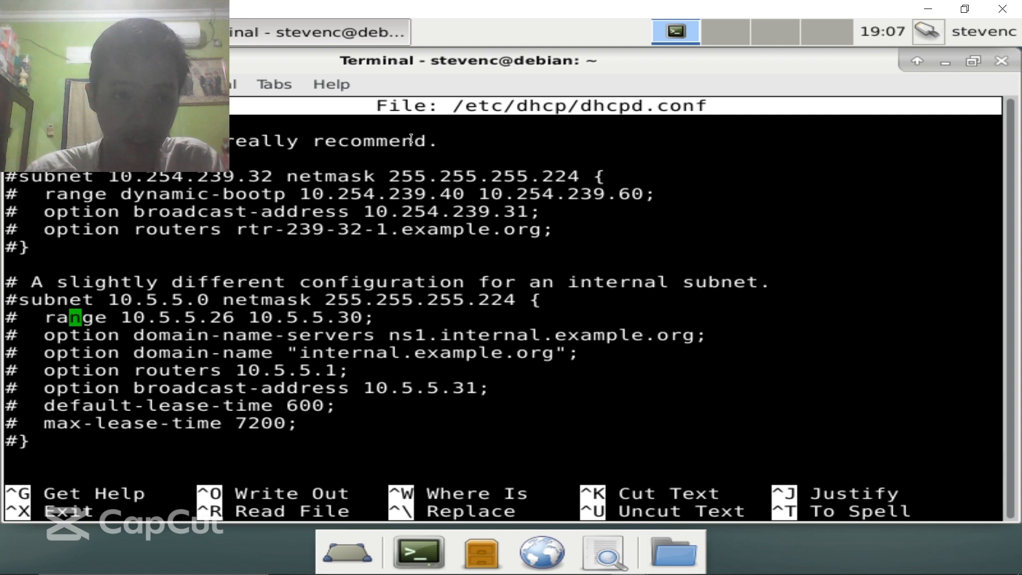
- Uncomment the subnet line and change it to 178.165.0.0 netmask 255.255.192.0
key(Up)
key(Left)
key(Left)
key(Left)
key(Left)
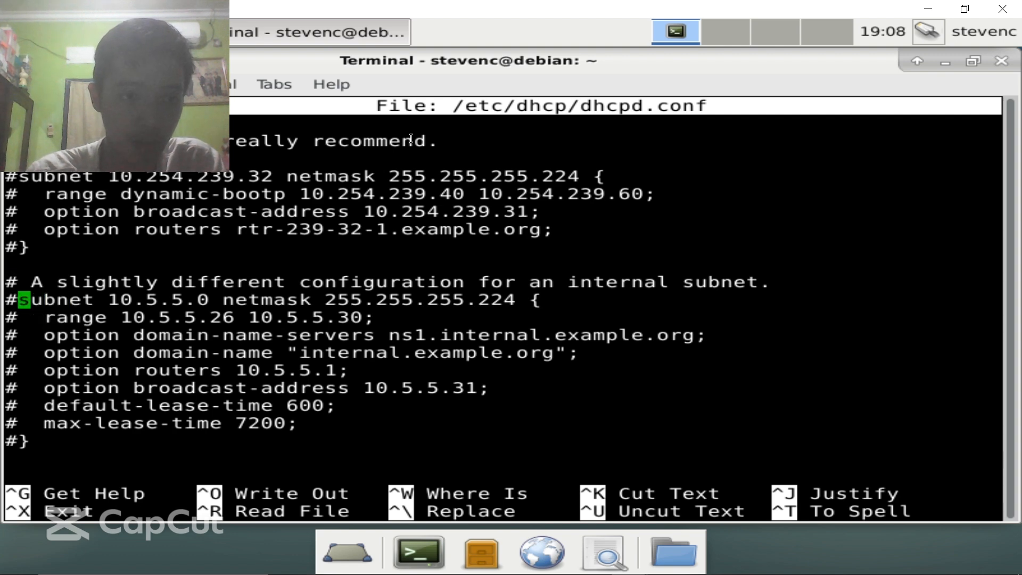
key(BackSpace)
key(Right)
key(Right)
key(Right)
key(Right)
key(Right)
key(Right)
key(Right)
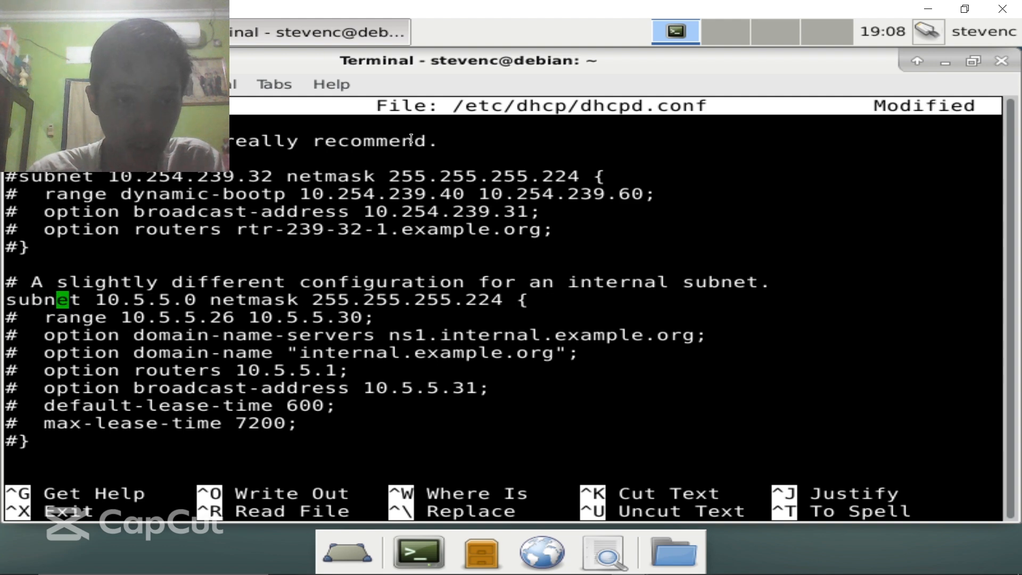
key(Right)
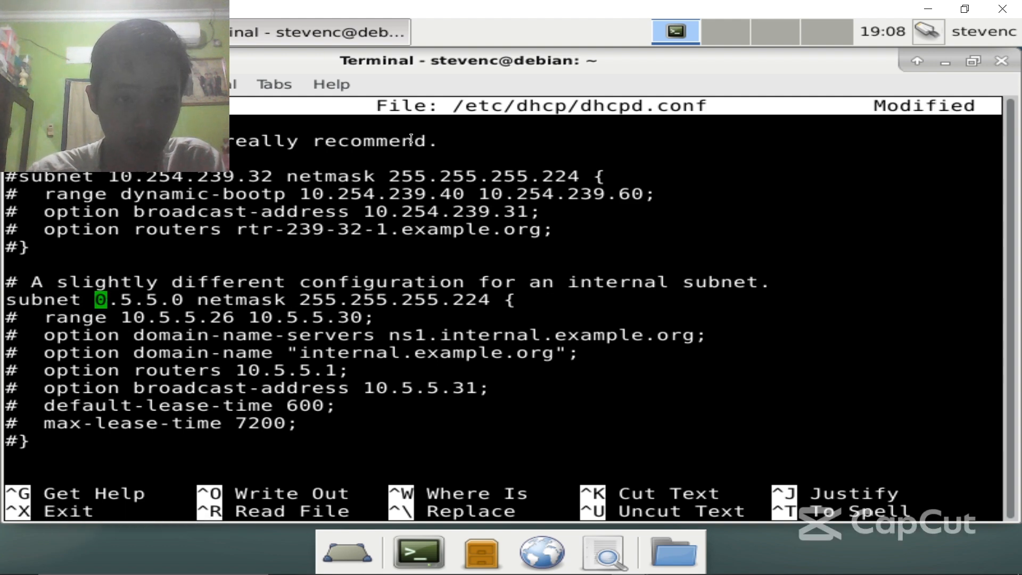
text(78)
key(Delete)
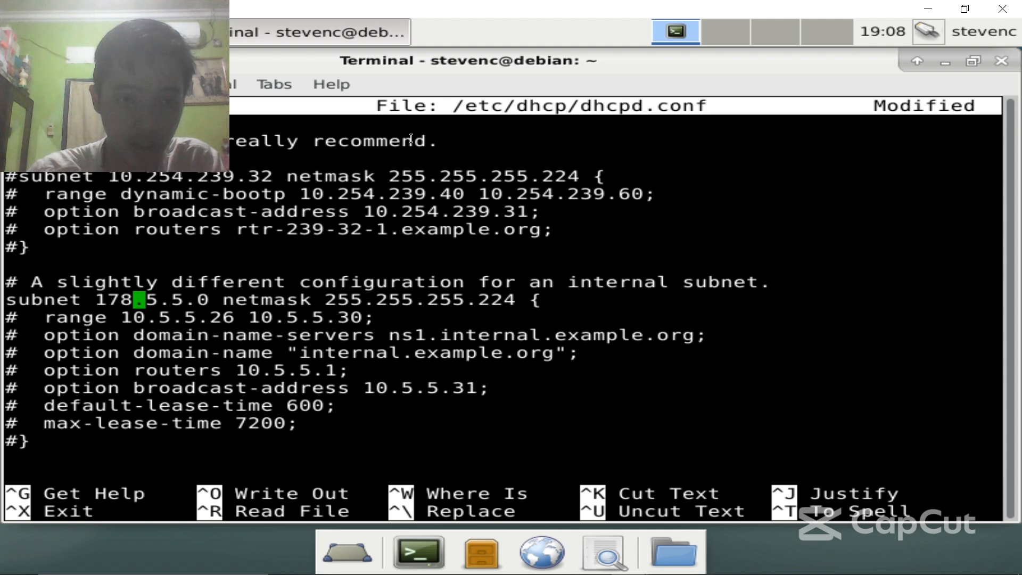
key(Right)
key(Delete)
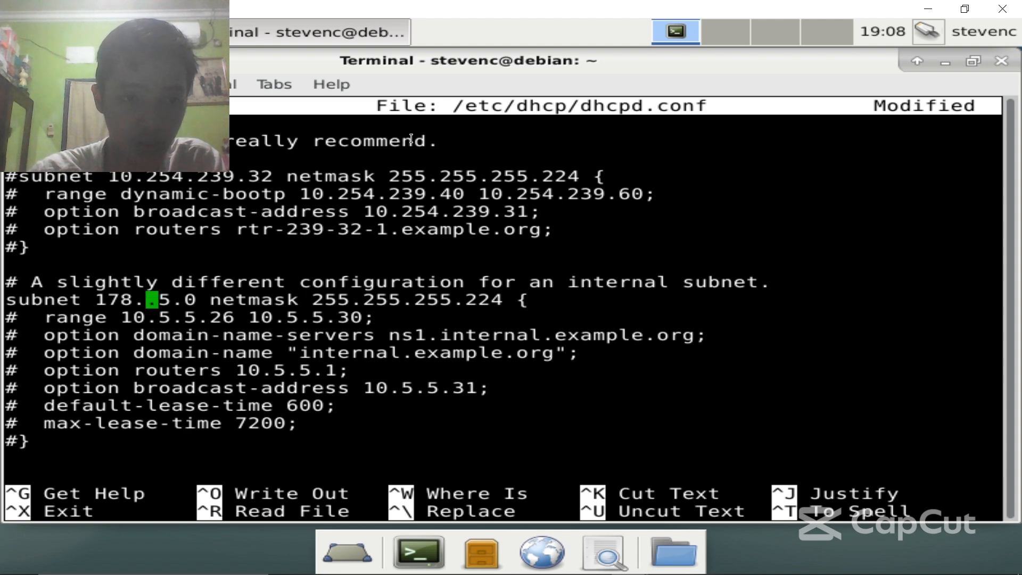
text(165)
key(Right)
key(Delete)
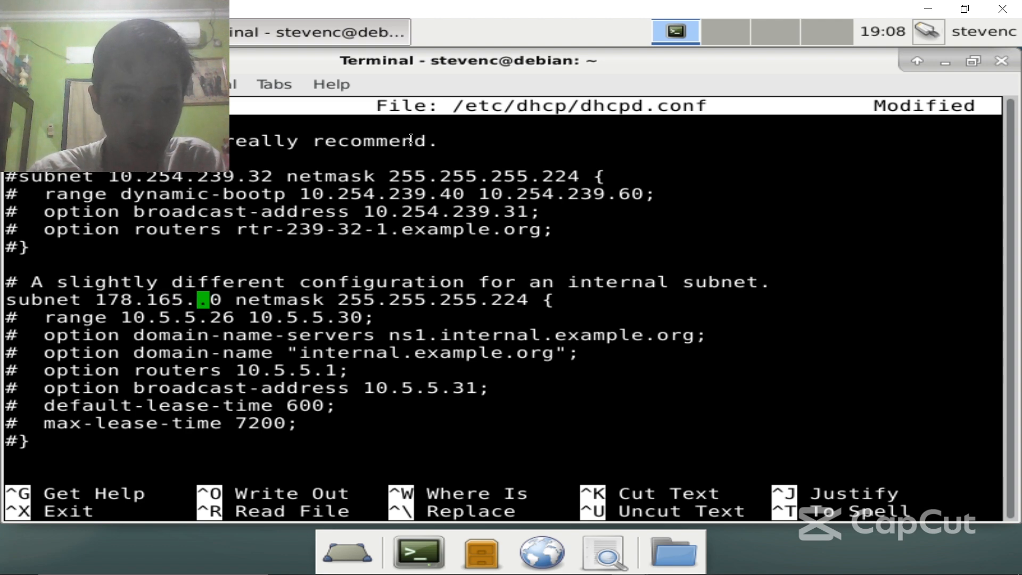
text(0)
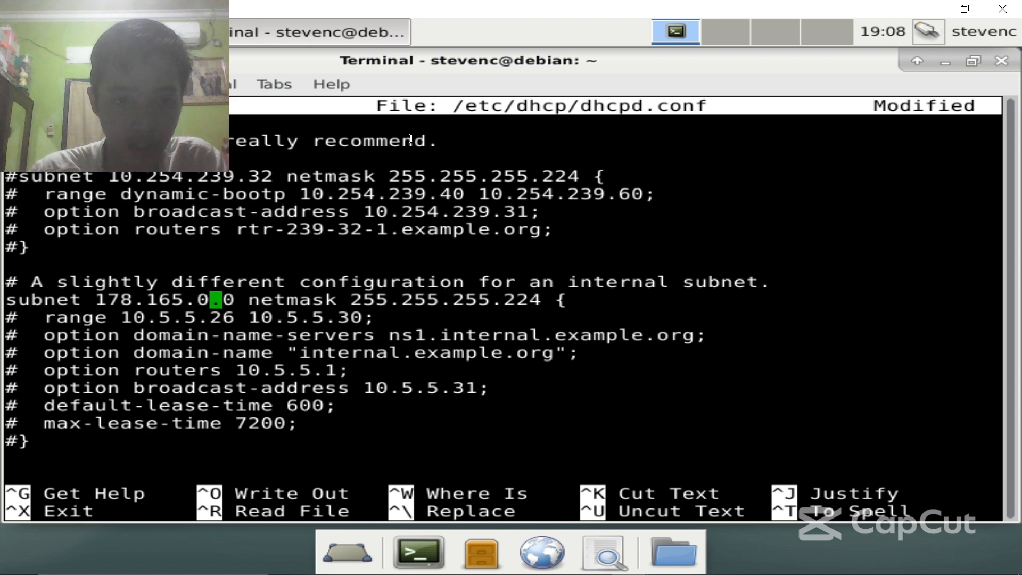
key(Right)
key(Right)
key(Right)
key(Right)
key(Right)
key(Right)
key(Right)
key(Right)
key(Right)
key(Right)
key(Right)
key(Right)
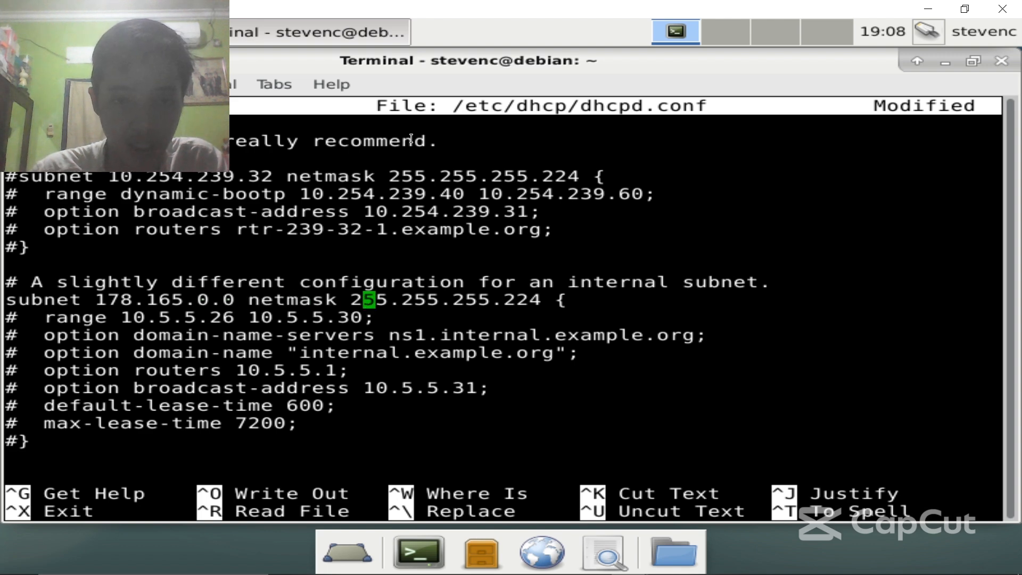
key(Right)
key(Right)
key(Right)
key(Right)
key(Right)
key(Right)
key(Right)
key(Right)
key(Right)
key(Right)
key(Right)
key(Right)
key(Right)
key(Right)
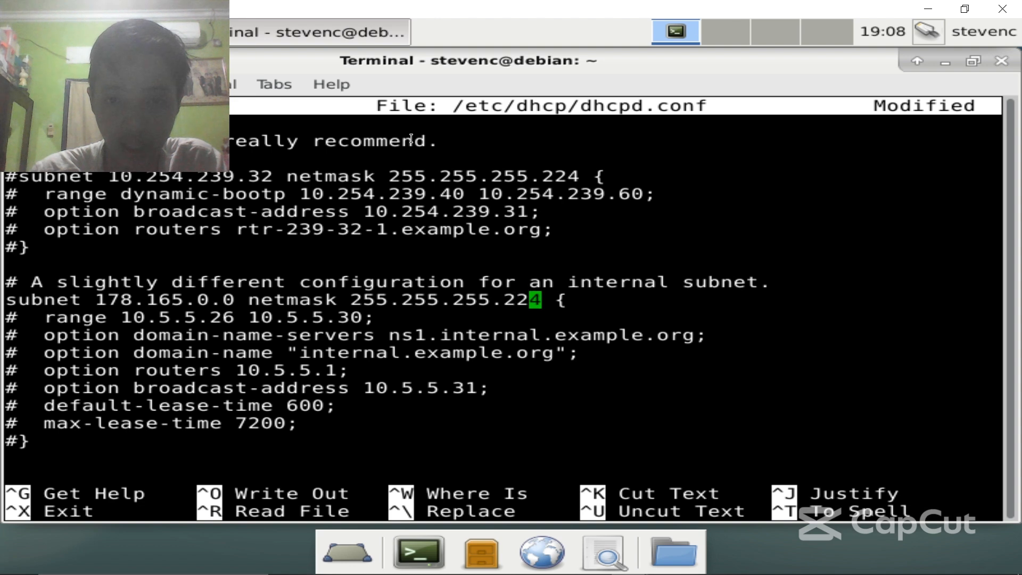
key(BackSpace)
key(BackSpace)
key(BackSpace)
key(BackSpace)
key(BackSpace)
key(BackSpace)
key(BackSpace)
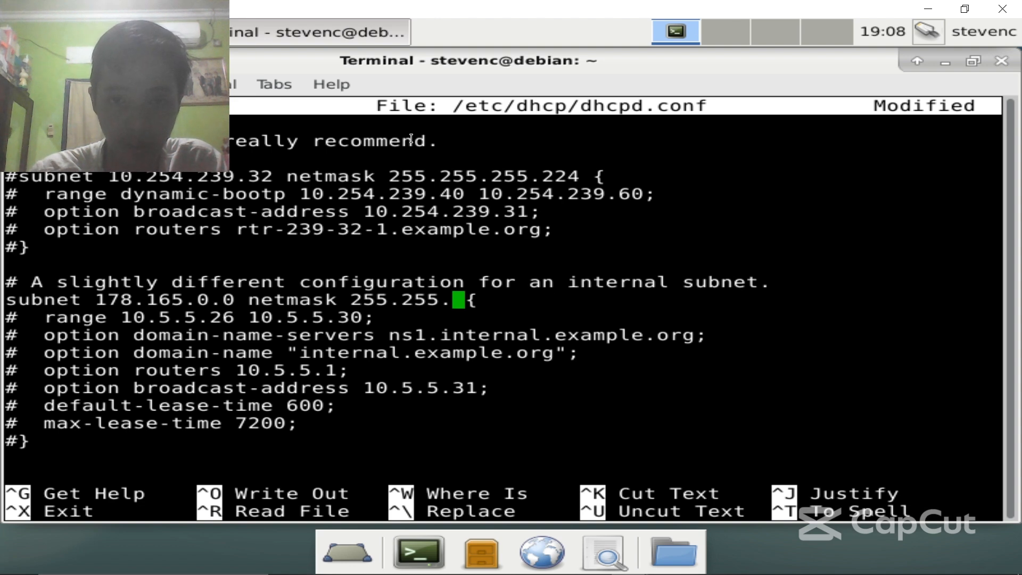
text(192.0)
- Change the range end address from 10.5.5.30 to 178.165.63.254
key(Down)
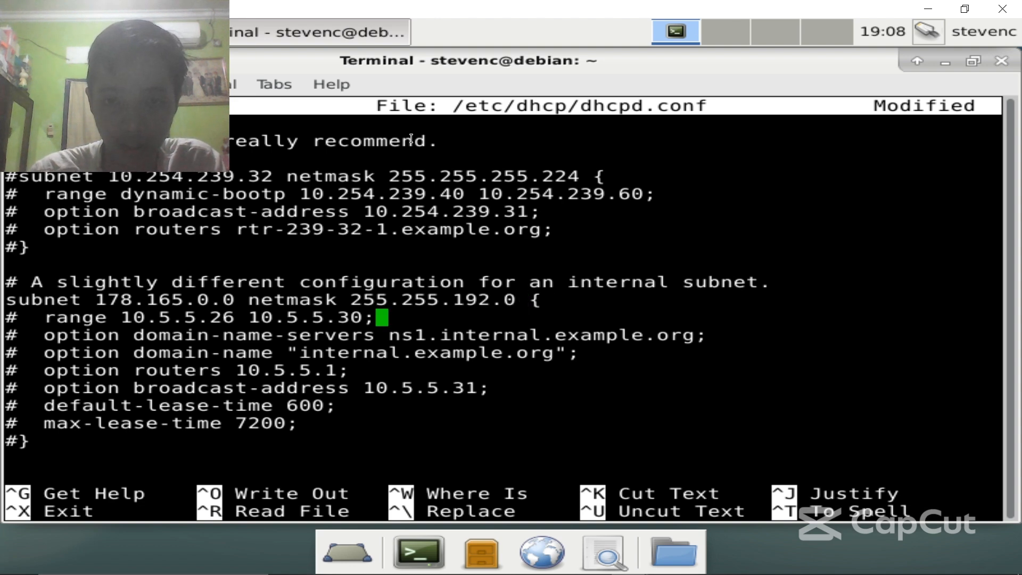
key(Left)
key(Left)
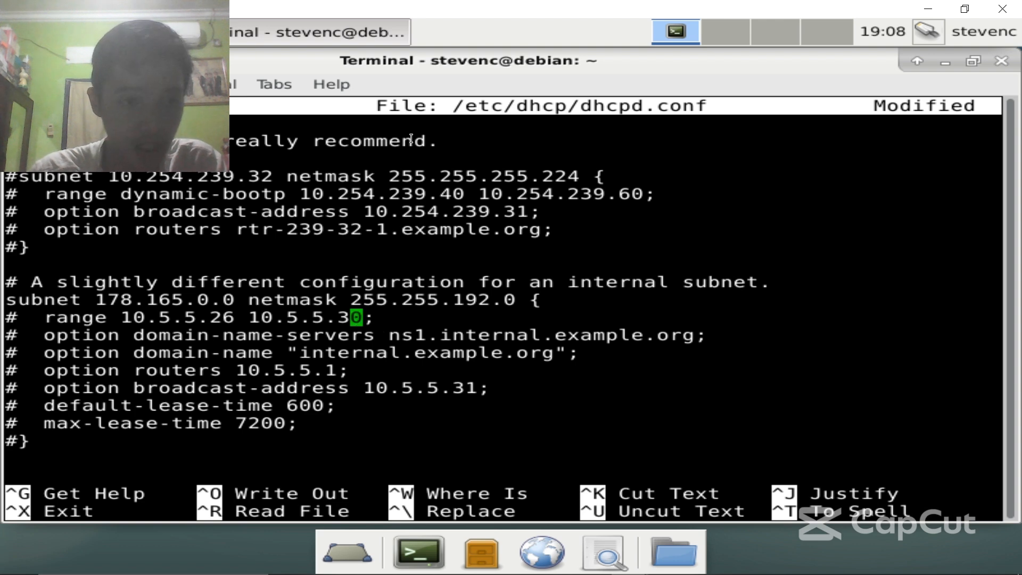
key(BackSpace)
key(BackSpace)
key(BackSpace)
key(BackSpace)
key(BackSpace)
key(BackSpace)
key(BackSpace)
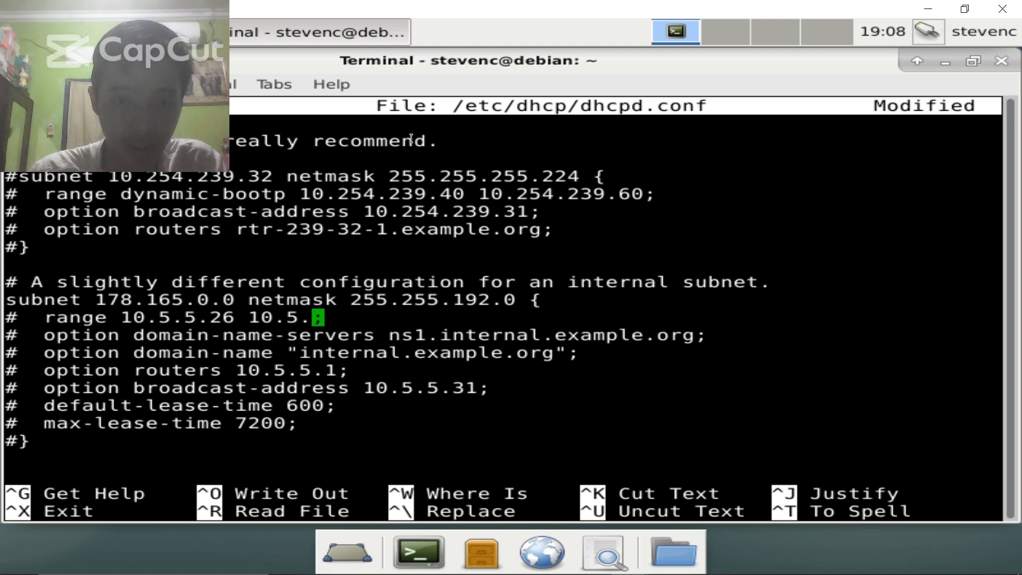
key(Delete)
text(78.1)
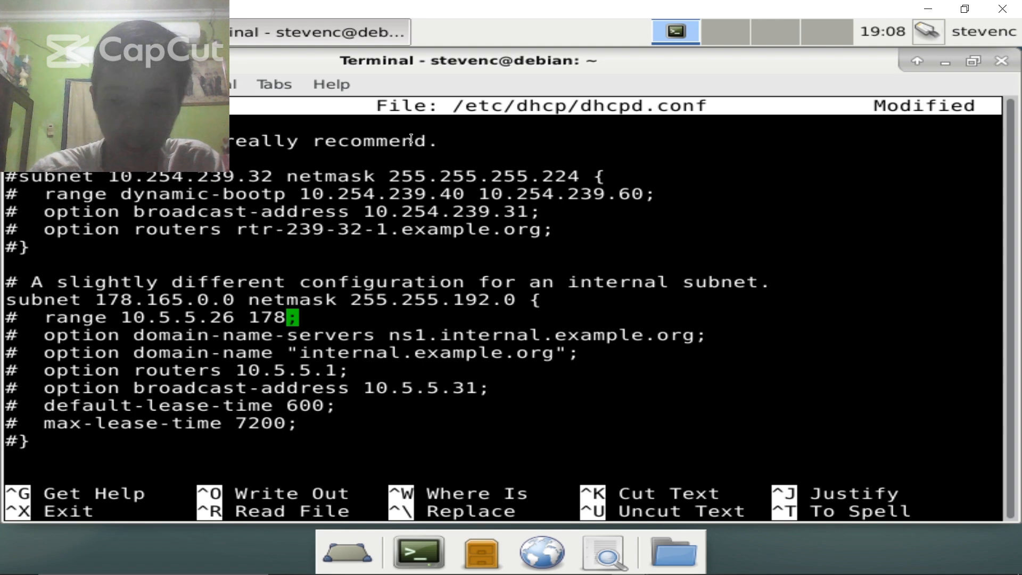
text(65.)
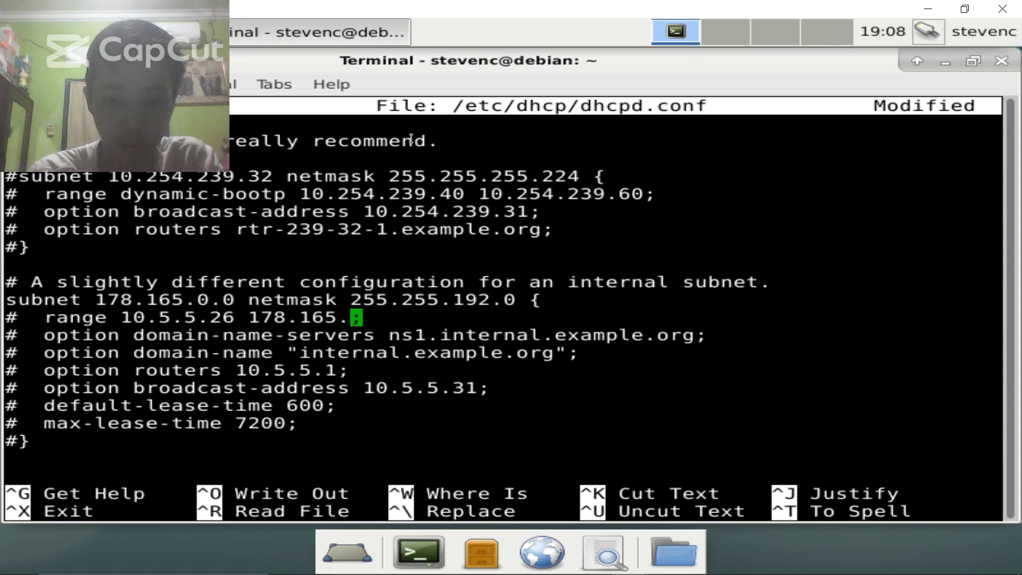
text(63.254)
key(Left)
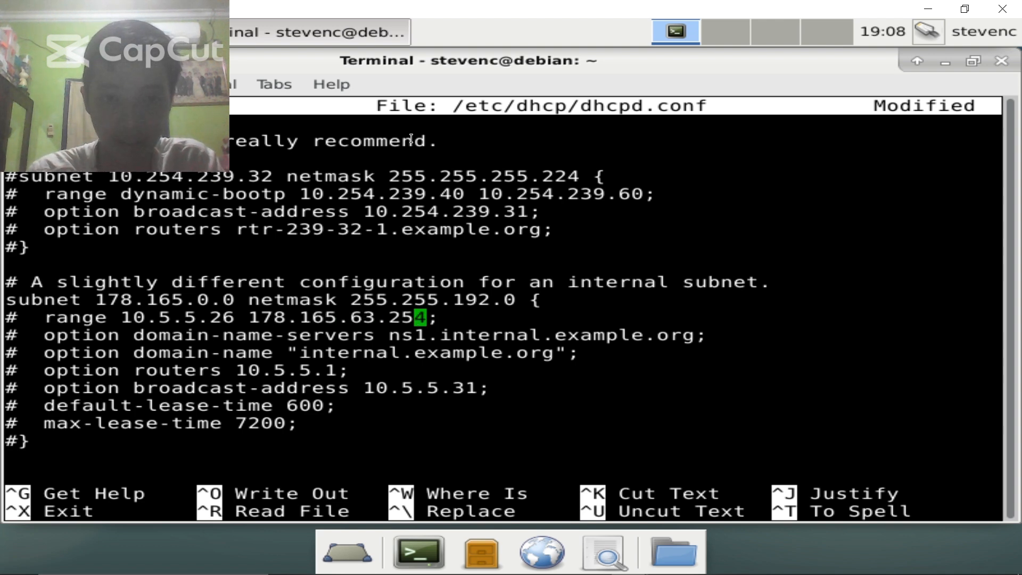
- Change the range start address from 10.5.5.26 to 178.165.0.10
key(Left)
key(Left)
key(Left)
key(Left)
key(Left)
key(Left)
key(Left)
key(Left)
key(Left)
key(Left)
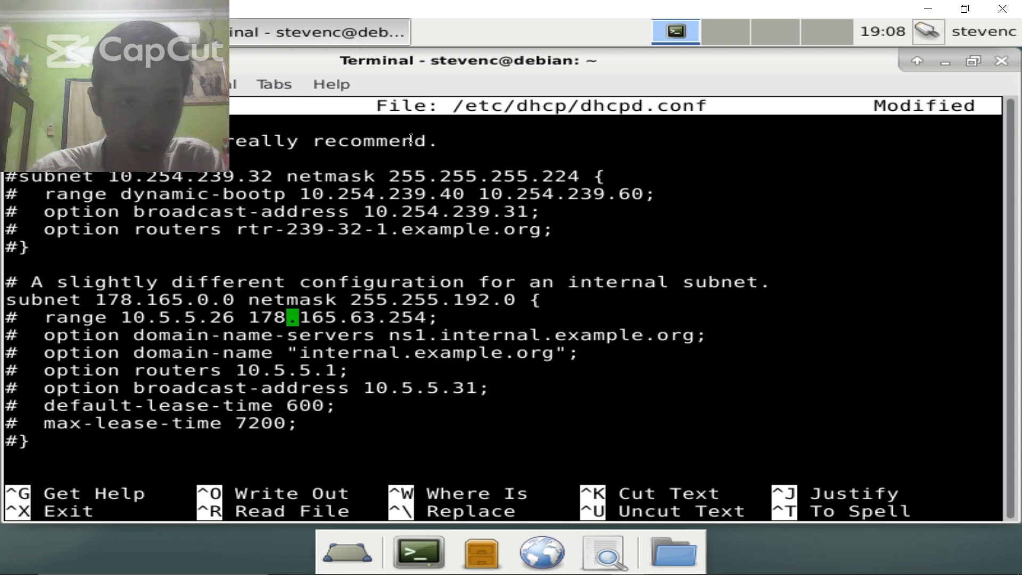
key(Left)
key(Left)
key(Left)
key(Left)
key(Left)
key(BackSpace)
key(Delete)
key(Delete)
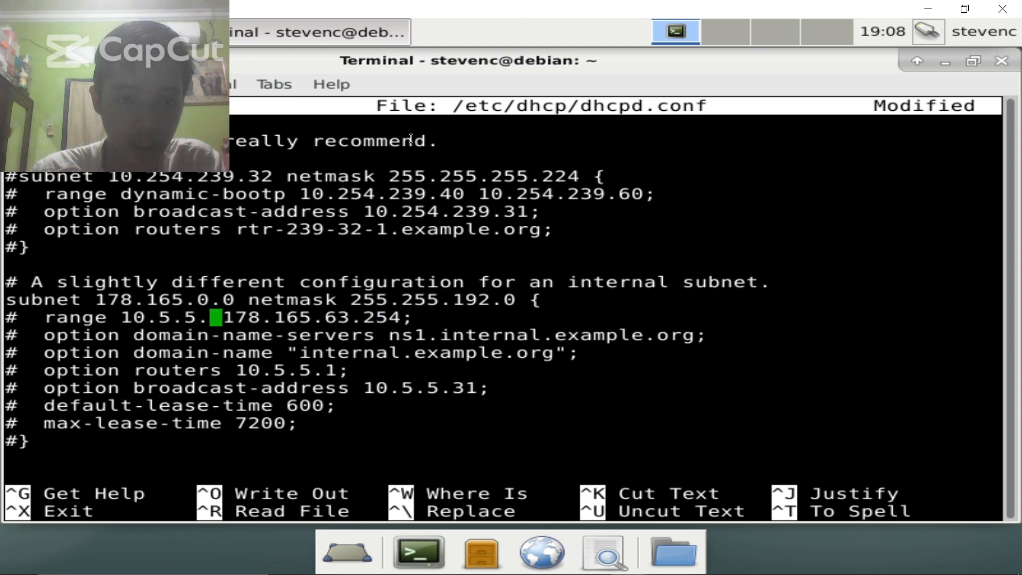
text(10)
key(Left)
key(Left)
key(Left)
key(Left)
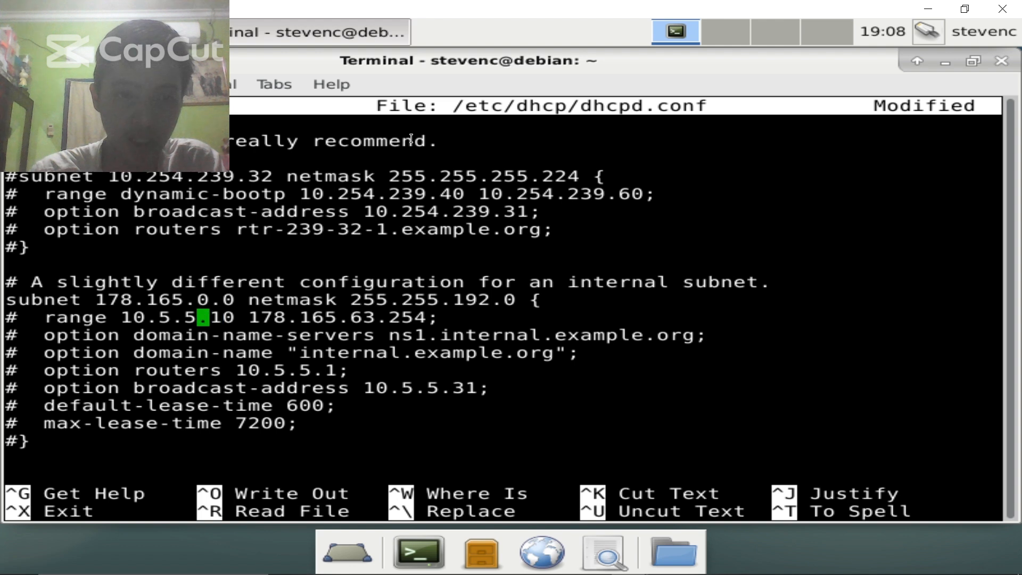
key(BackSpace)
key(Delete)
key(BackSpace)
key(BackSpace)
key(BackSpace)
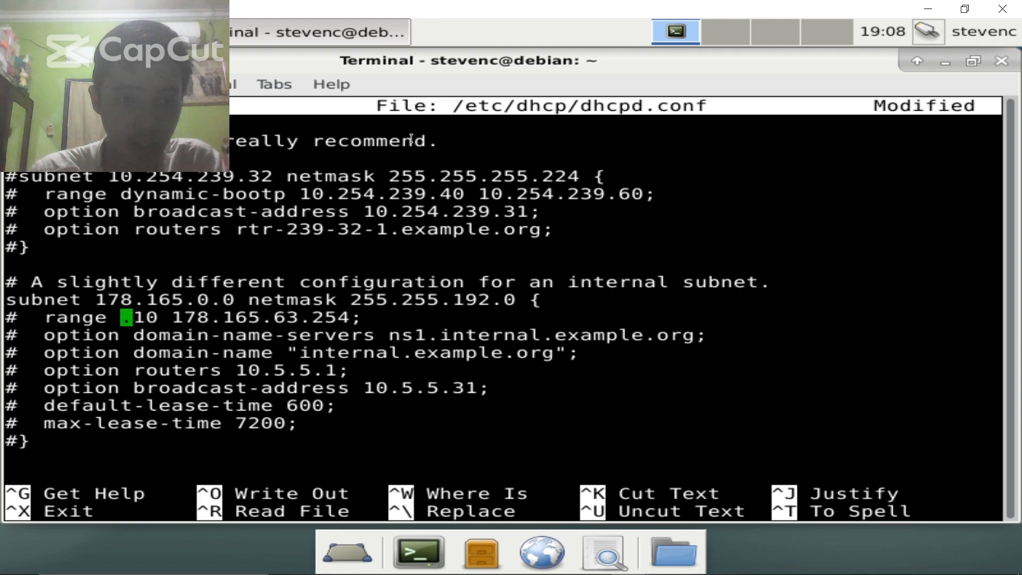
text(78.1)
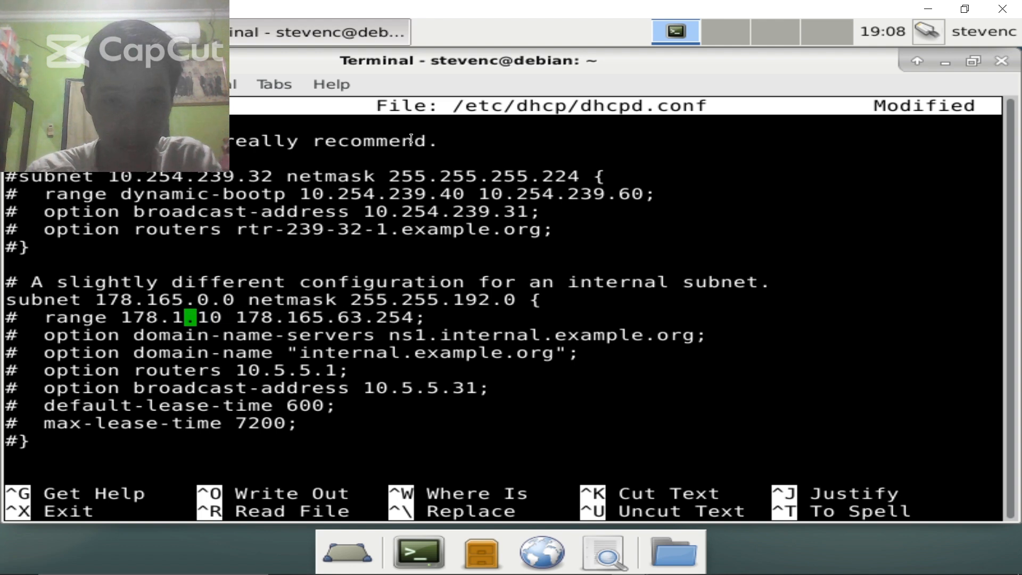
text(65.0)
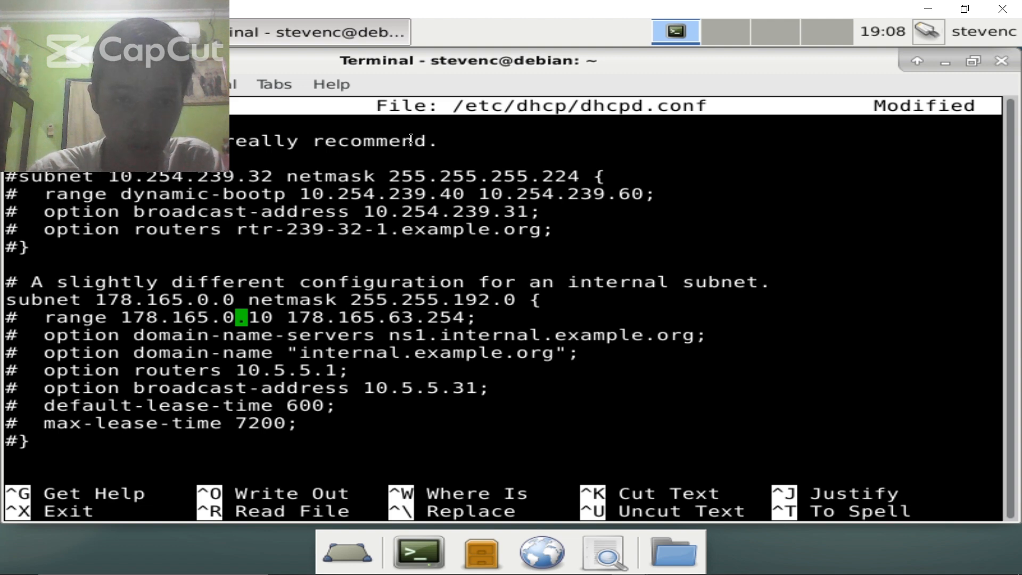
key(Up)
key(Down)
key(Left)
key(Left)
key(Left)
key(Left)
key(Left)
key(Left)
key(Left)
key(Left)
key(Left)
key(Left)
key(Left)
key(Left)
key(Left)
key(Left)
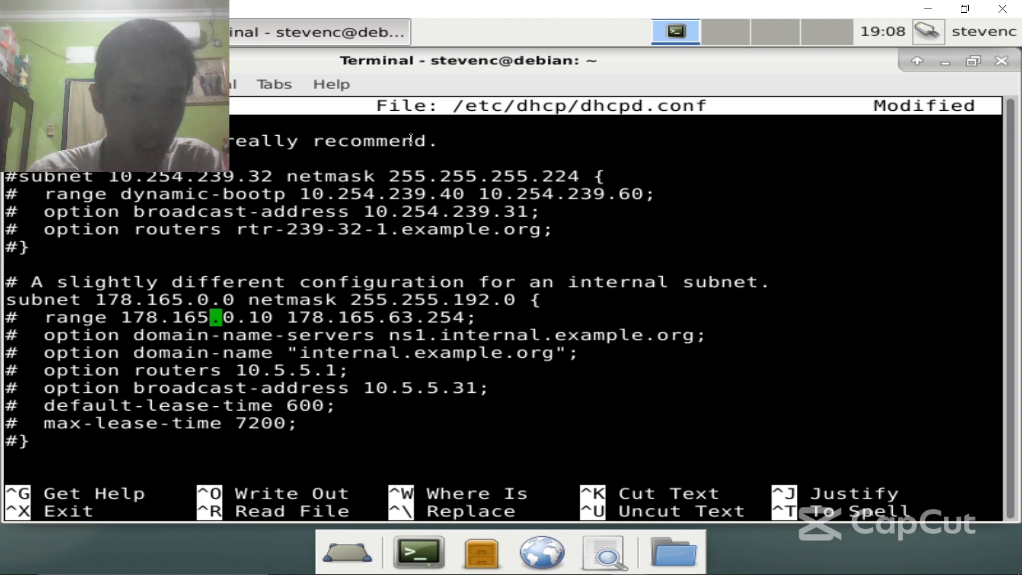
key(Left)
key(Left)
key(Left)
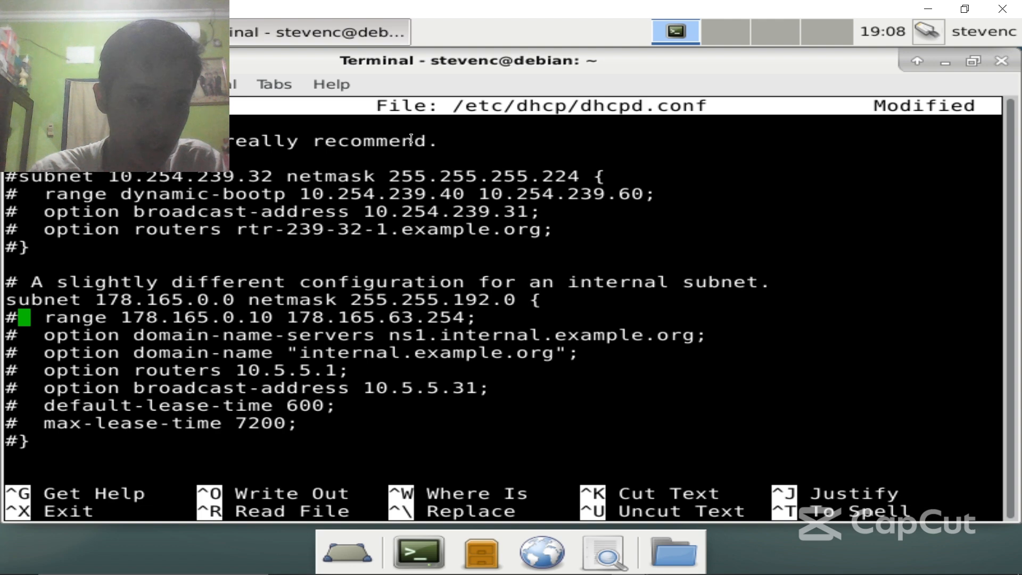
- Uncomment the range and domain-name-servers lines, setting the nameserver to 8.8.8.8
key(BackSpace)
key(Down)
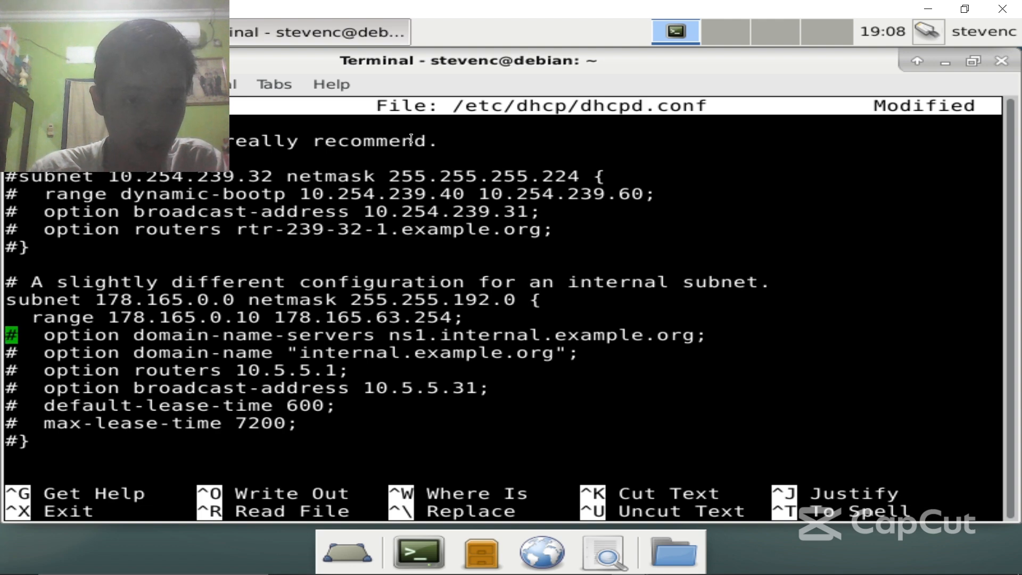
key(Right)
key(Left)
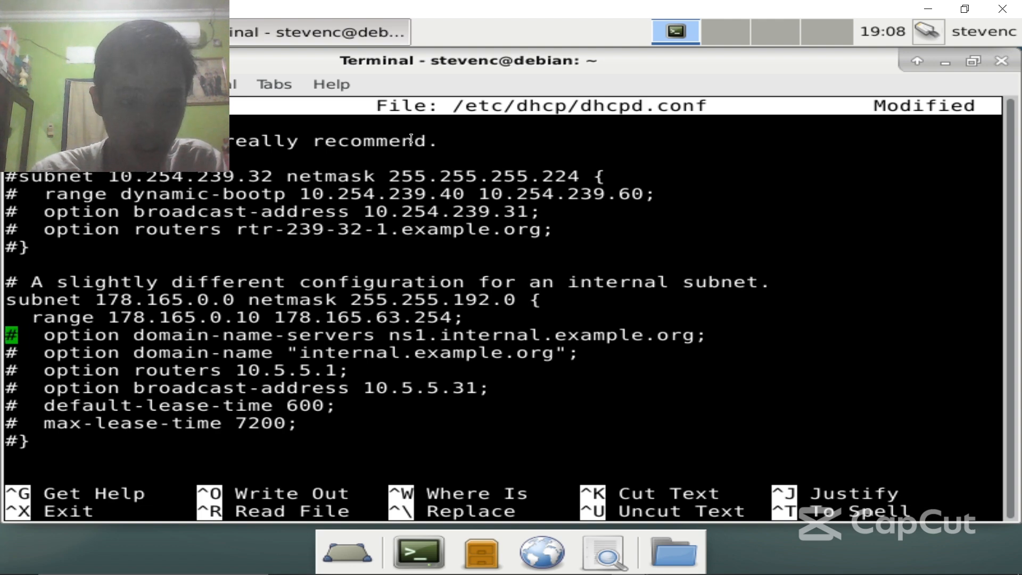
key(Right)
key(Down)
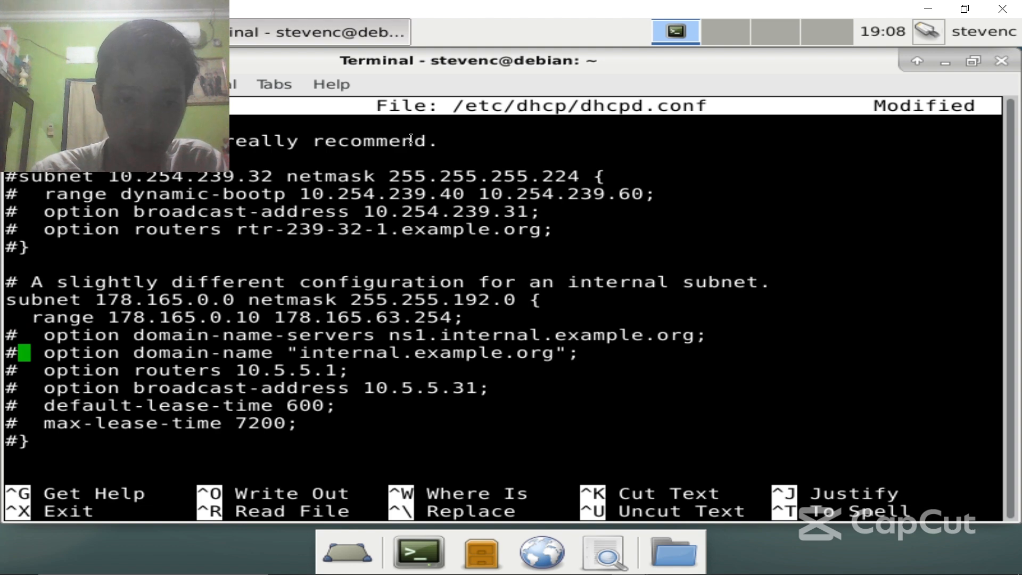
key(Up)
key(BackSpace)
key(Right)
key(Right)
key(Right)
key(Right)
key(Right)
key(Right)
key(Right)
key(Right)
key(Right)
key(Right)
key(Right)
key(Right)
key(Right)
key(Right)
key(Right)
key(Right)
key(Right)
key(Right)
key(Right)
key(Right)
key(Right)
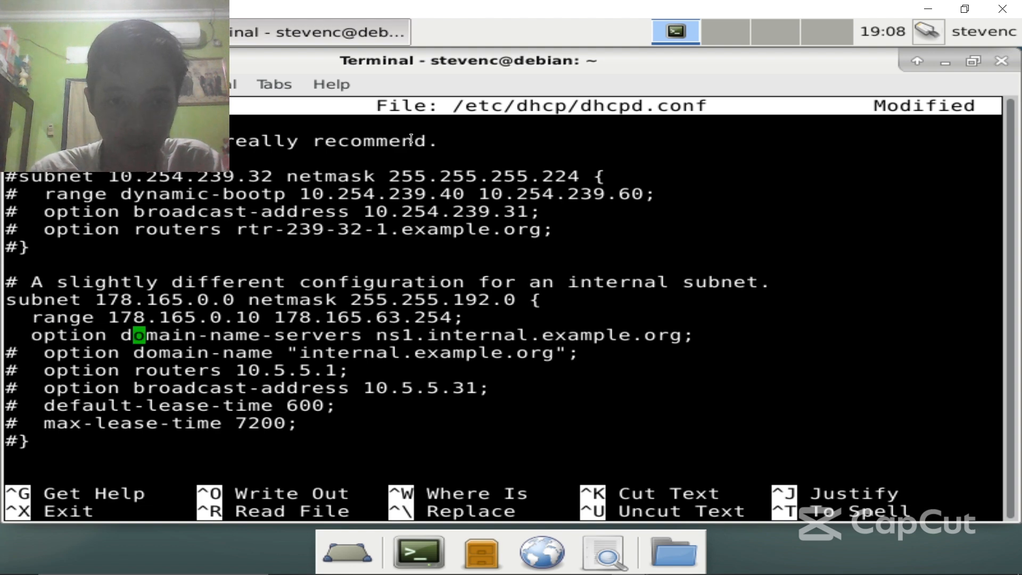
key(Right)
key(Right)
key(Right)
key(Right)
key(Right)
key(Right)
key(Right)
key(Right)
key(Right)
key(Right)
key(Right)
key(Right)
key(Right)
key(Right)
key(Right)
key(Right)
key(Right)
key(Right)
key(Right)
key(Right)
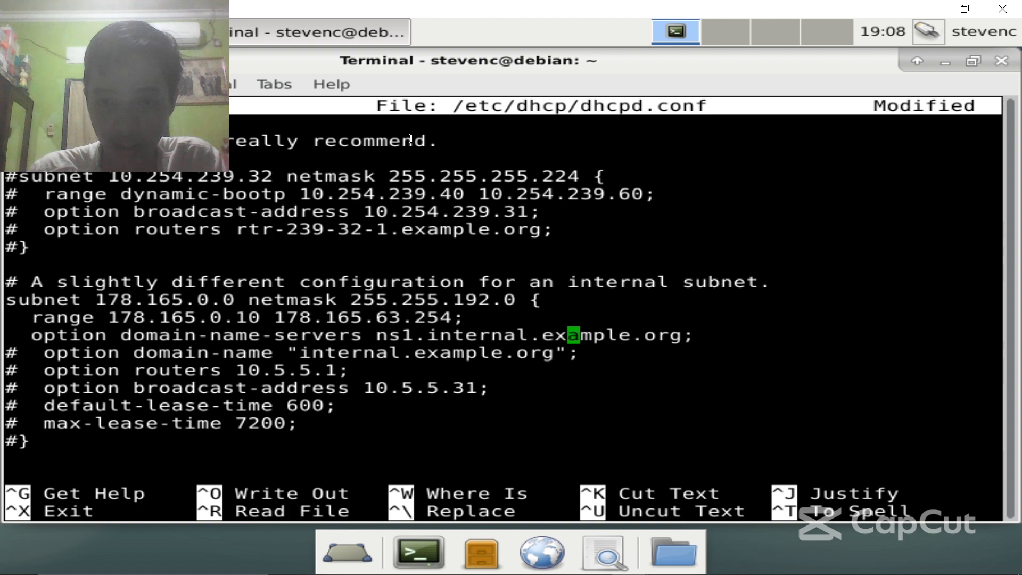
key(Right)
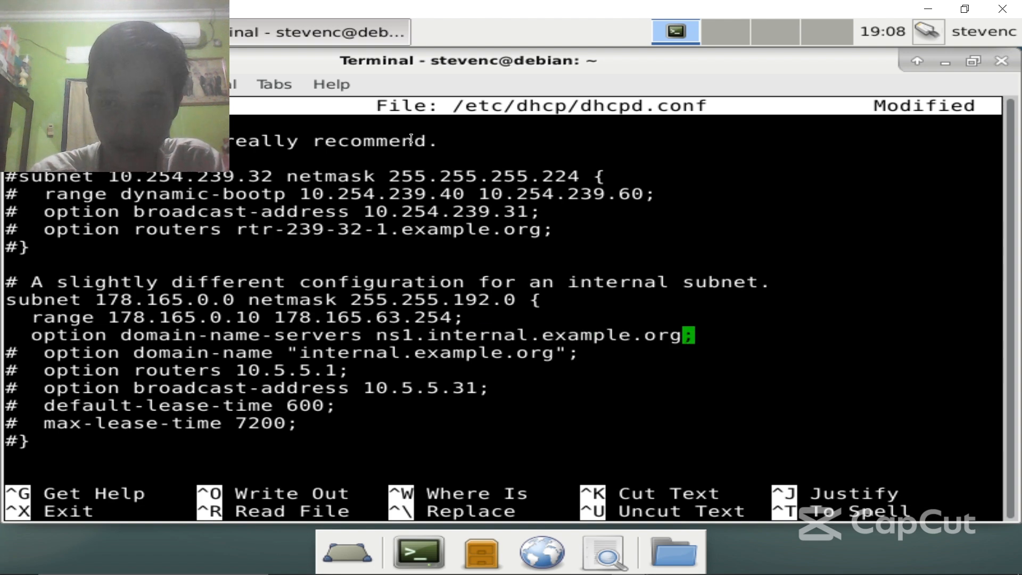
key(BackSpace)
key(BackSpace)
key(BackSpace)
key(BackSpace)
key(BackSpace)
key(BackSpace)
key(BackSpace)
key(BackSpace)
key(BackSpace)
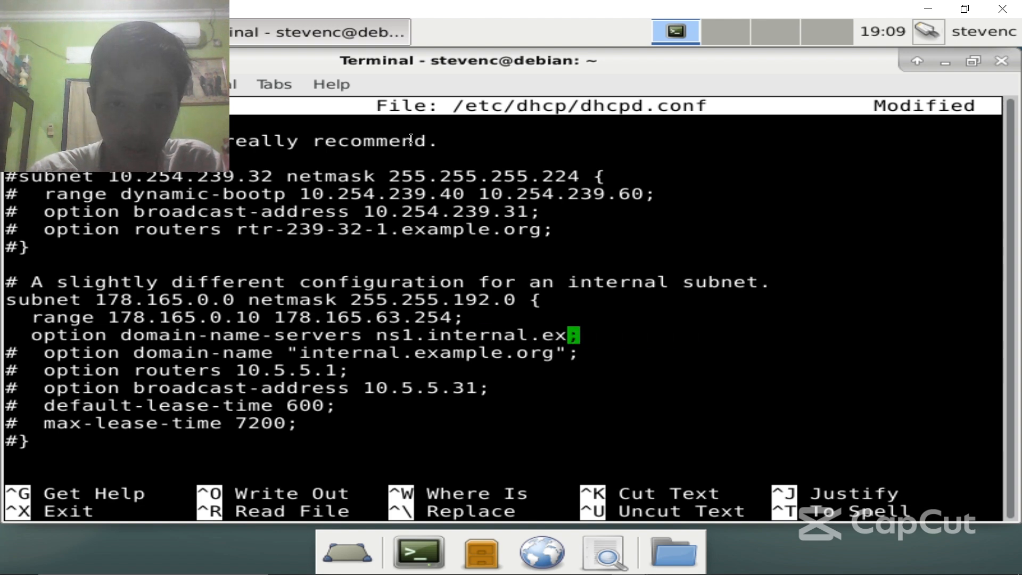
key(BackSpace)
key(BackSpace)
key(BackSpace)
key(BackSpace)
key(BackSpace)
key(BackSpace)
key(BackSpace)
key(BackSpace)
key(BackSpace)
key(BackSpace)
key(BackSpace)
key(BackSpace)
key(BackSpace)
key(BackSpace)
key(BackSpace)
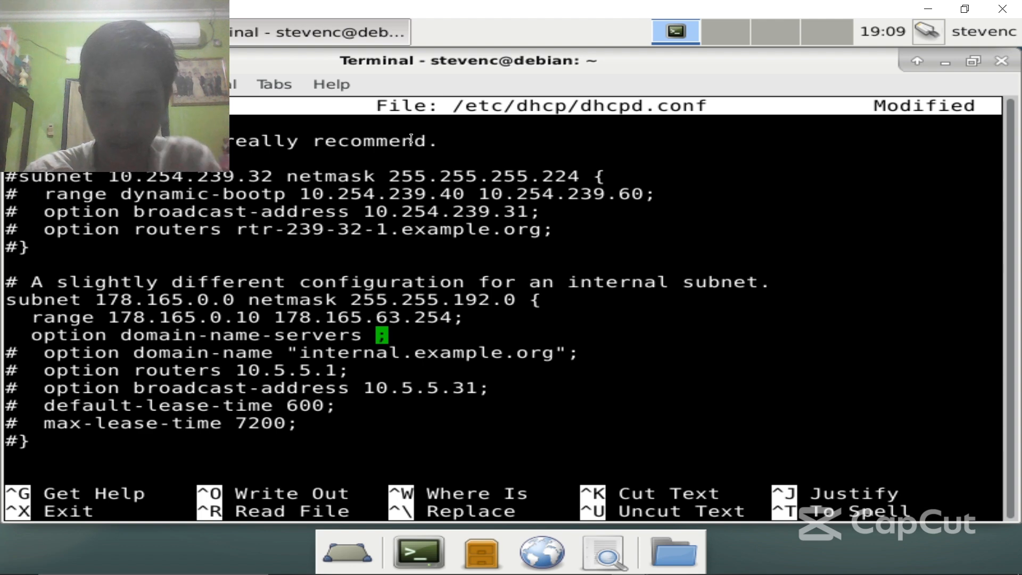
text(8.8.8.)
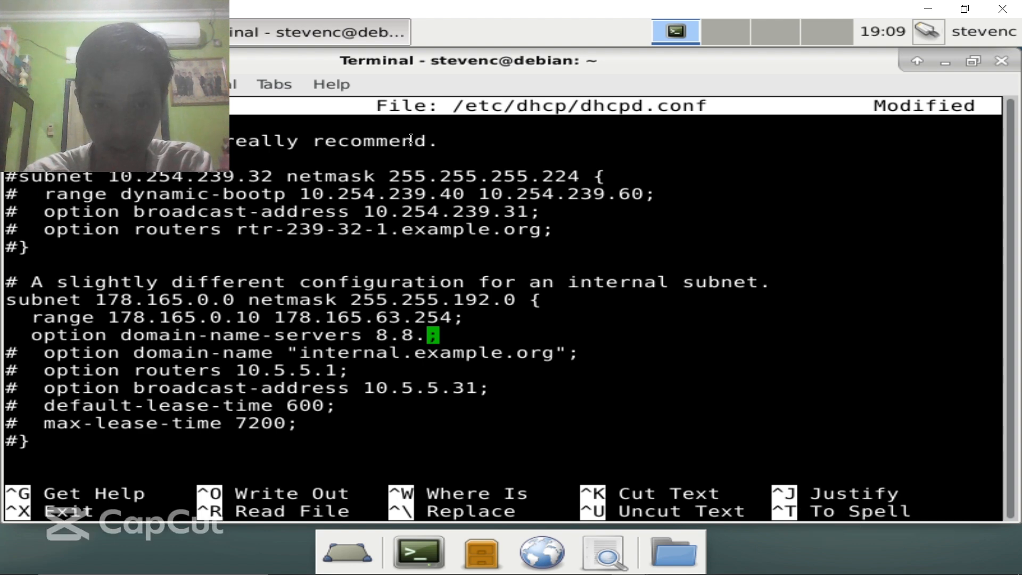
text(8)
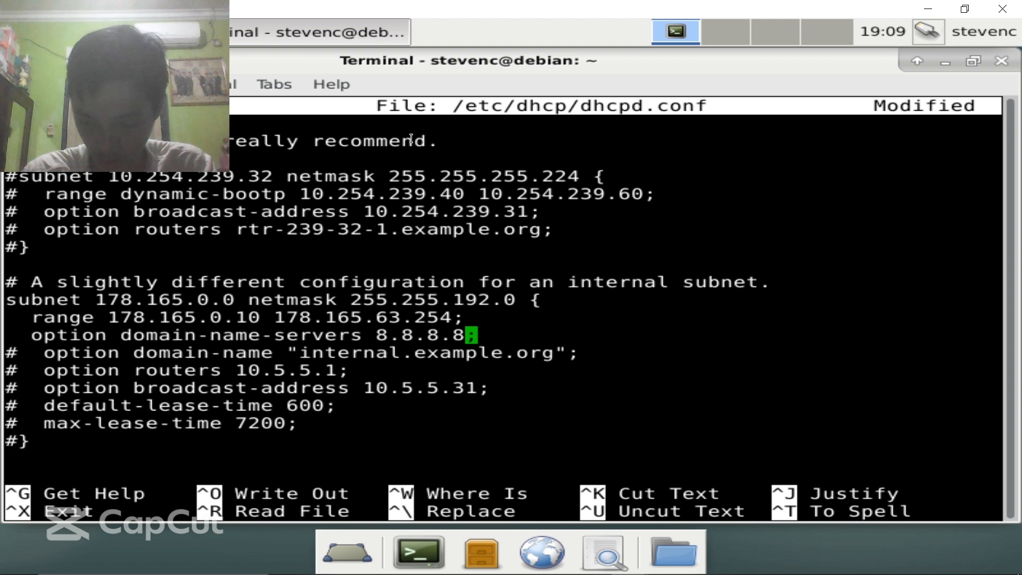
- Set routers to 178.165.0.1 and broadcast-address to 178.165.63.255
key(Down)
key(Left)
key(Left)
key(Left)
key(Left)
key(Left)
key(Left)
key(Left)
key(Left)
key(Left)
key(Left)
key(Left)
key(Left)
key(Left)
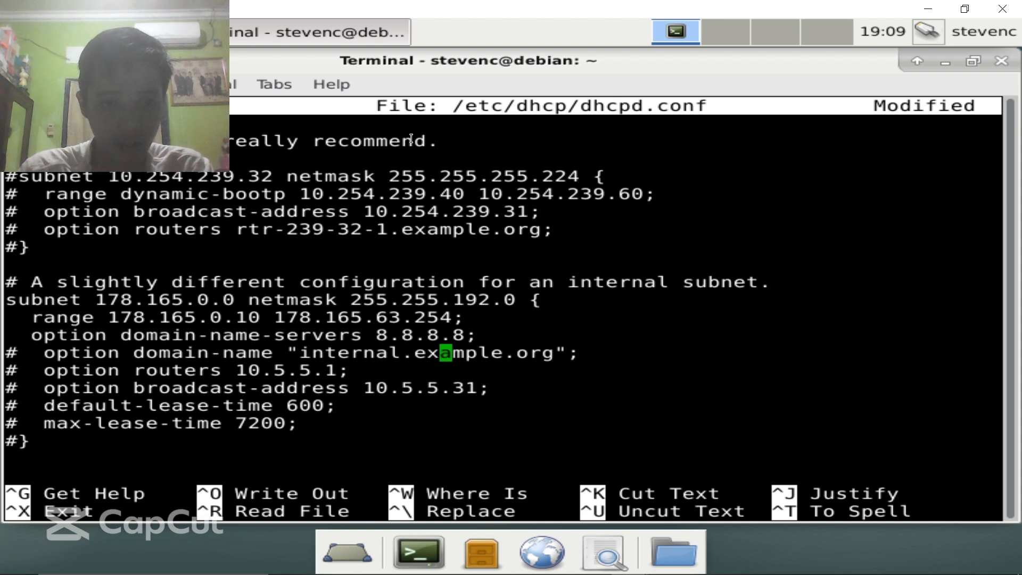
key(Left)
key(Left)
key(Left)
key(Left)
key(Down)
key(Left)
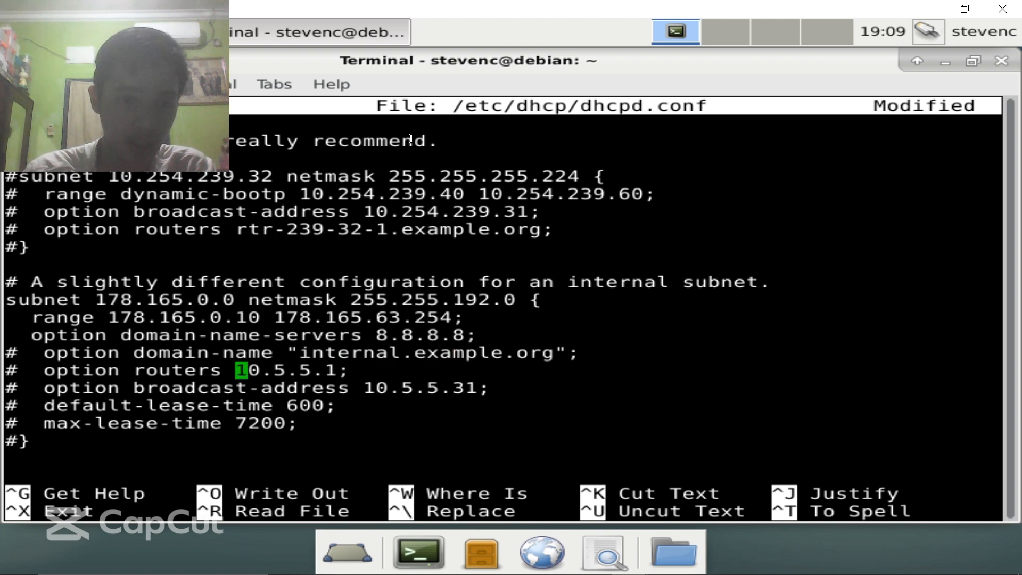
key(Right)
key(Right)
key(Right)
key(Right)
key(Right)
key(Right)
key(Right)
key(Right)
key(BackSpace)
key(BackSpace)
key(BackSpace)
key(BackSpace)
key(BackSpace)
key(BackSpace)
key(BackSpace)
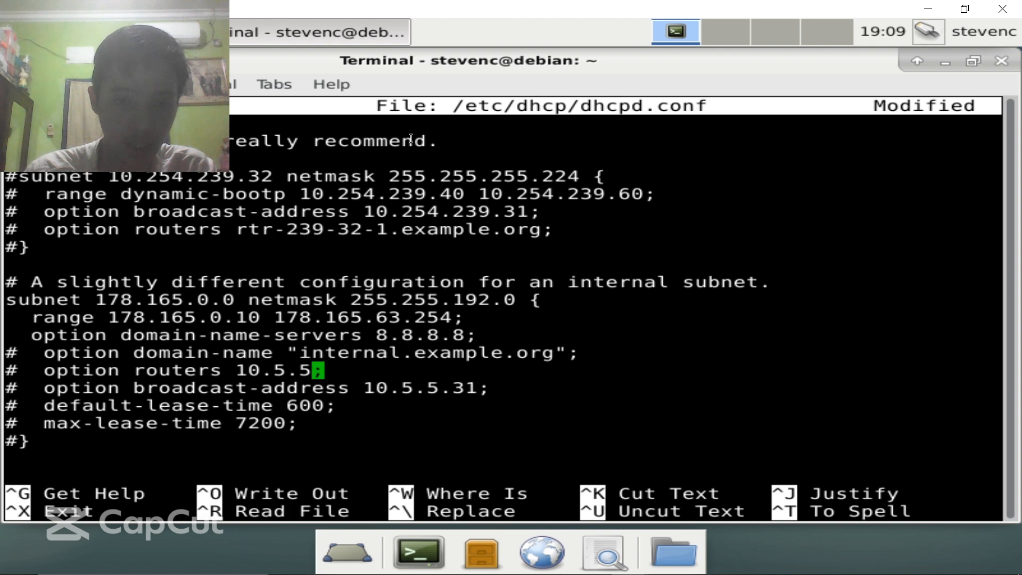
text(78.16)
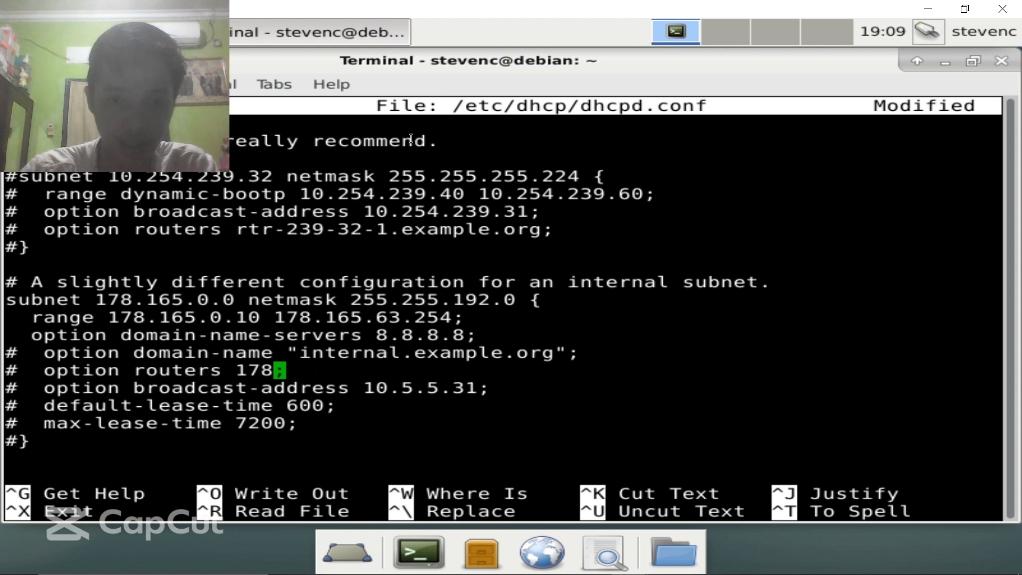
text(5.)
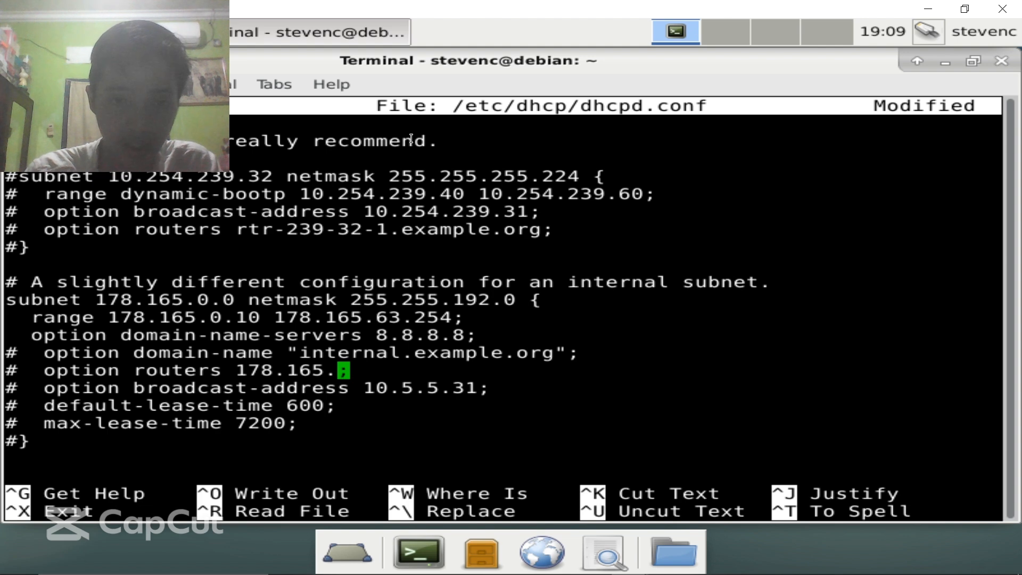
text(0.1)
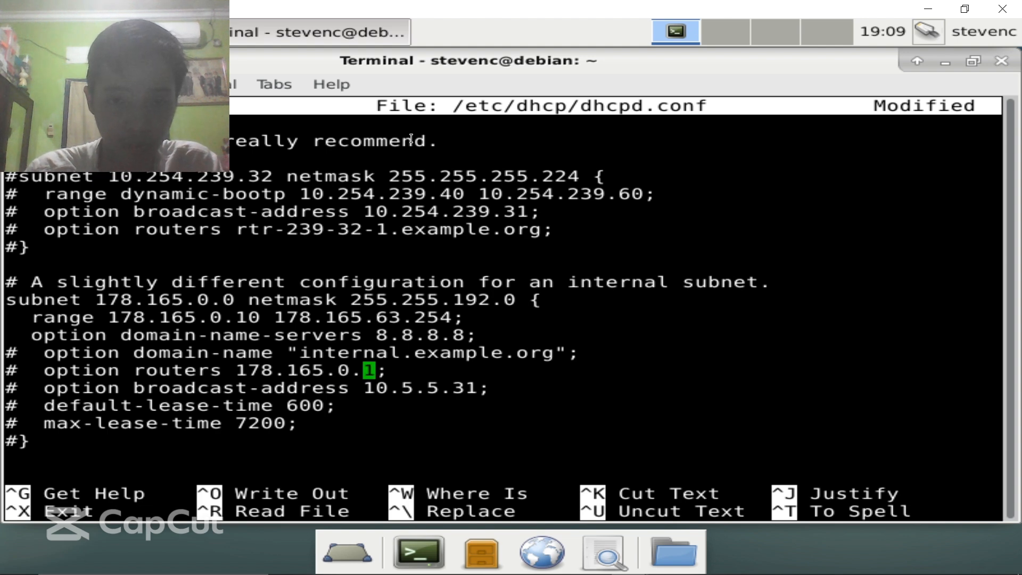
key(Down)
key(Right)
key(Right)
key(Right)
key(Right)
key(Right)
key(Right)
key(Right)
key(Right)
key(Right)
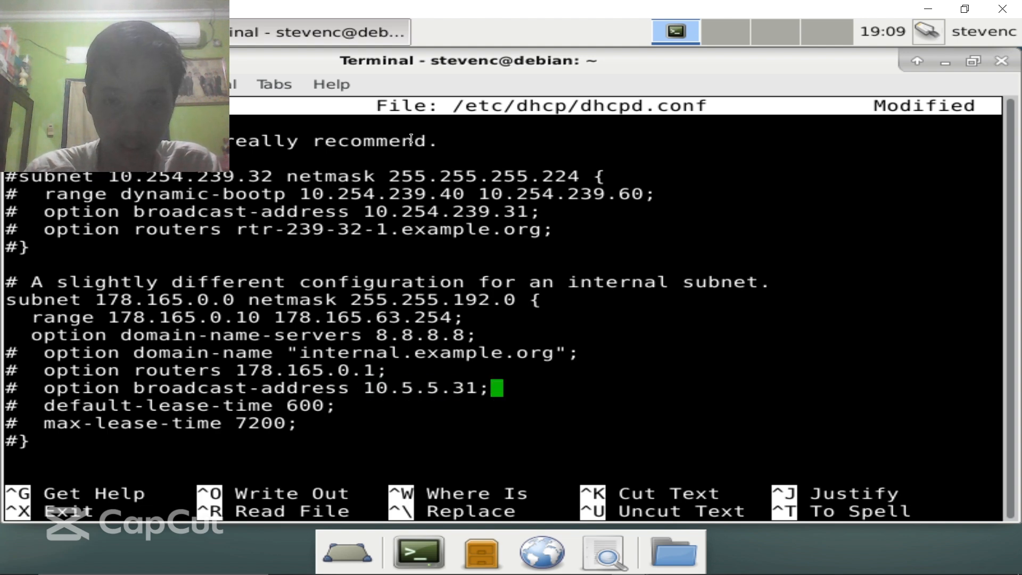
key(BackSpace)
key(BackSpace)
key(BackSpace)
key(BackSpace)
key(BackSpace)
key(BackSpace)
key(BackSpace)
key(BackSpace)
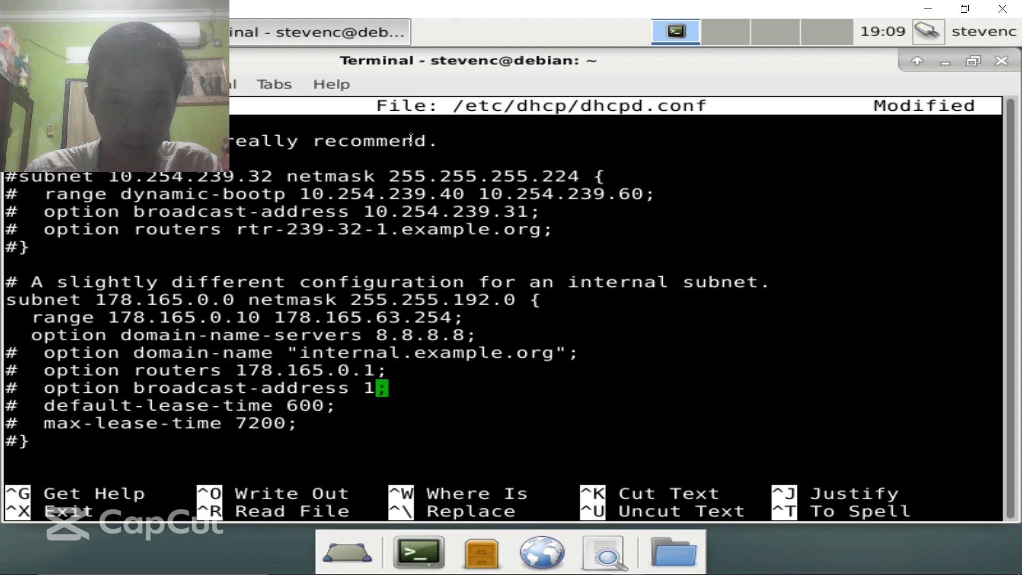
text(78.165.)
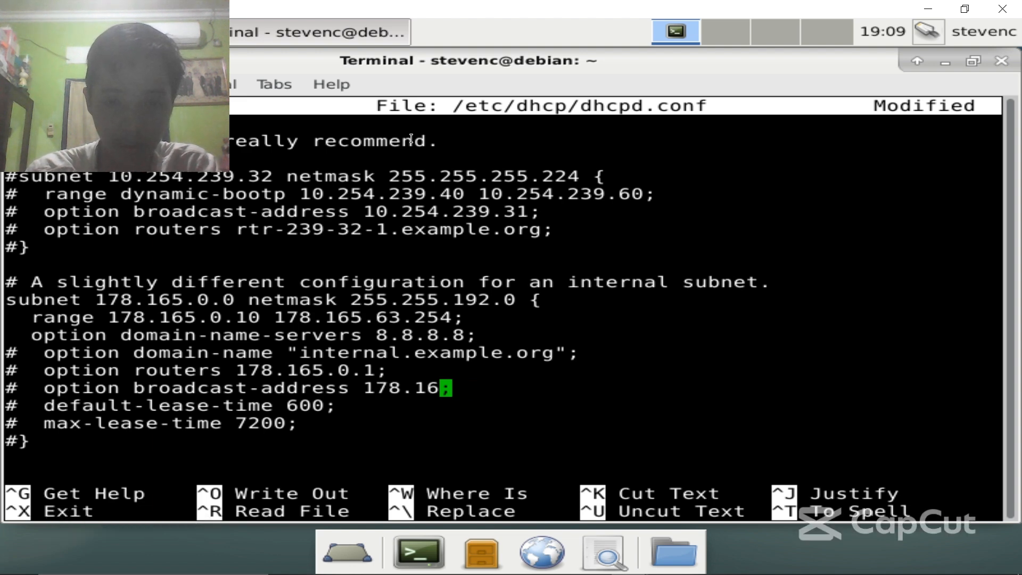
text(63.)
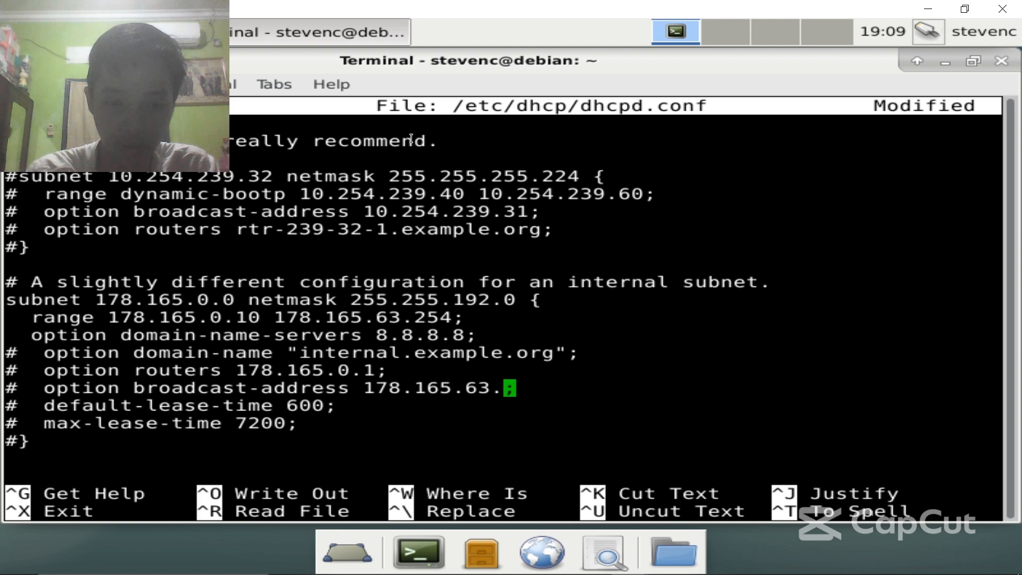
text(255)
- Uncomment the domain-name, routers, broadcast, lease-time lines and the block's closing brace
key(Down)
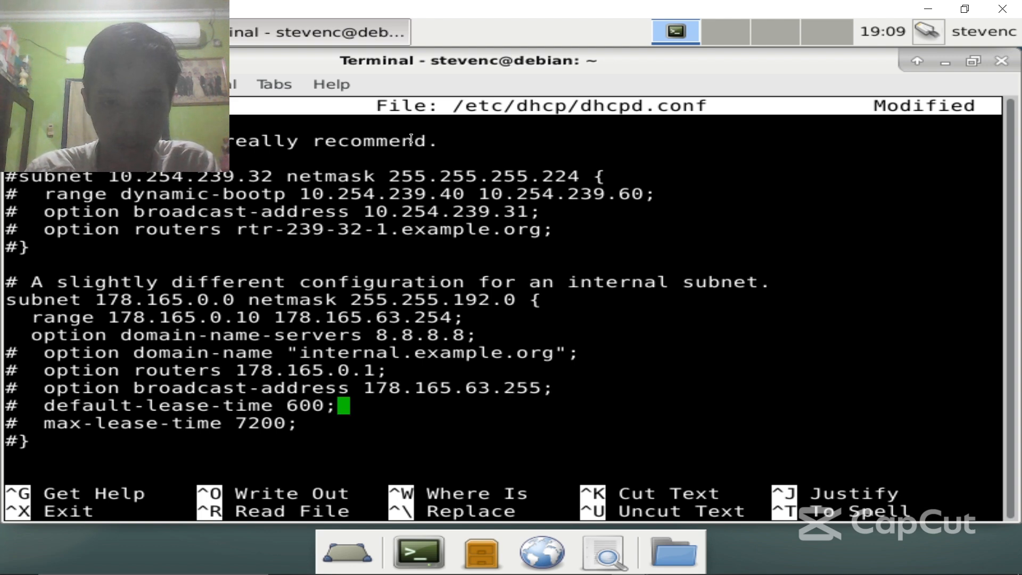
key(Left)
key(Left)
key(Left)
key(Left)
key(Left)
key(Left)
key(Left)
key(Left)
key(Left)
key(Left)
key(Left)
key(Left)
key(Left)
key(Left)
key(Left)
key(Left)
key(Left)
key(Left)
key(Left)
key(Left)
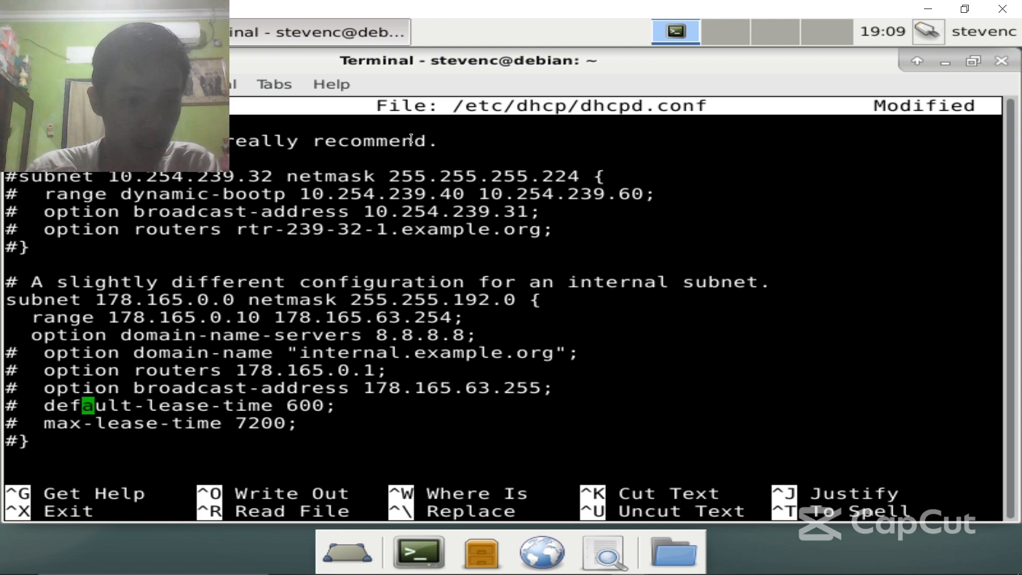
key(Left)
key(Up)
key(Left)
key(Left)
key(Left)
key(Up)
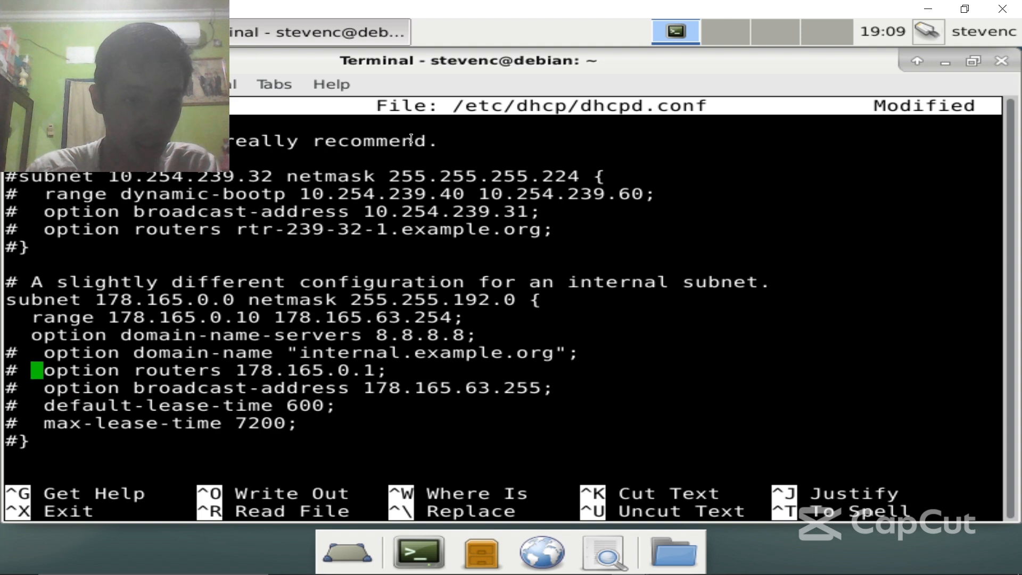
key(Up)
key(Left)
key(BackSpace)
key(Down)
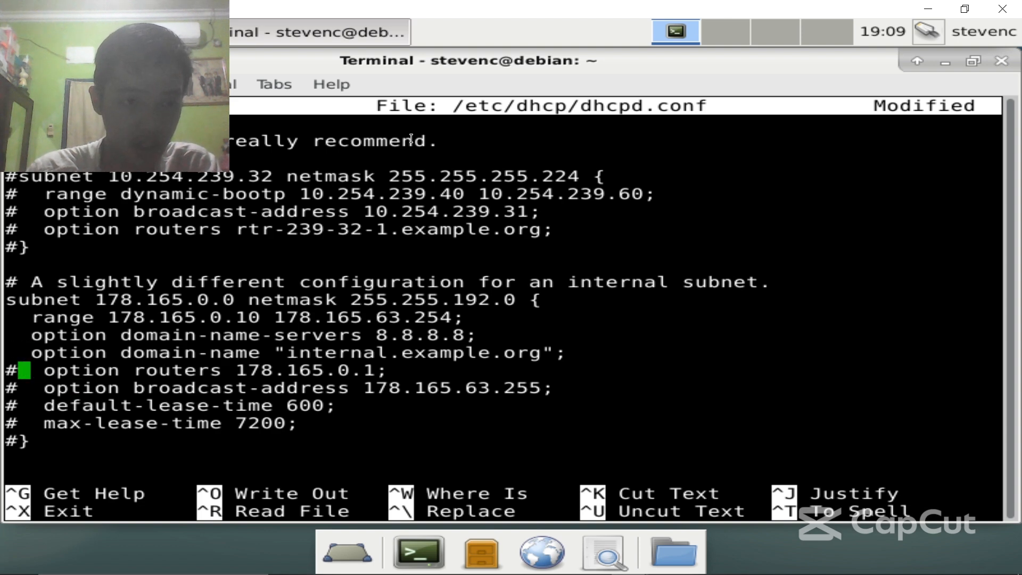
key(Delete)
key(Down)
key(Delete)
key(Down)
key(Delete)
key(Down)
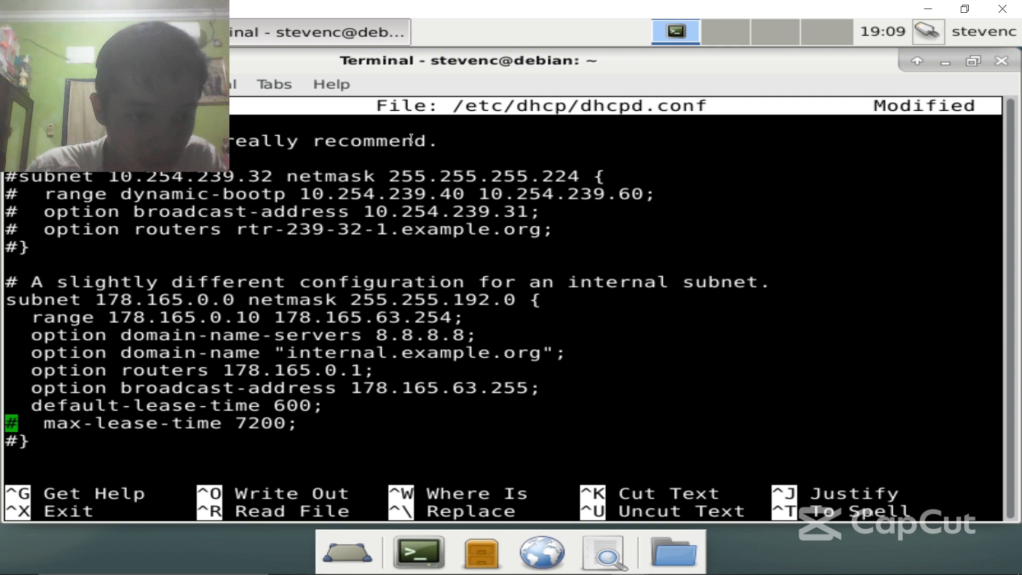
key(Delete)
key(Down)
key(Right)
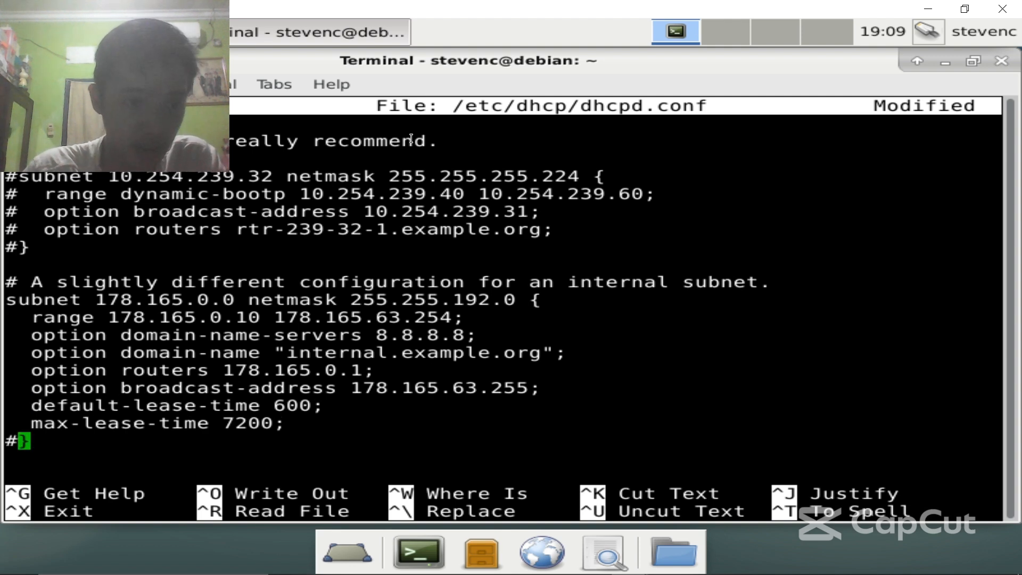
key(BackSpace)
- Add a blank line after the subnet block's closing brace
key(Up)
key(Up)
key(Up)
key(Up)
key(Up)
key(Up)
key(Up)
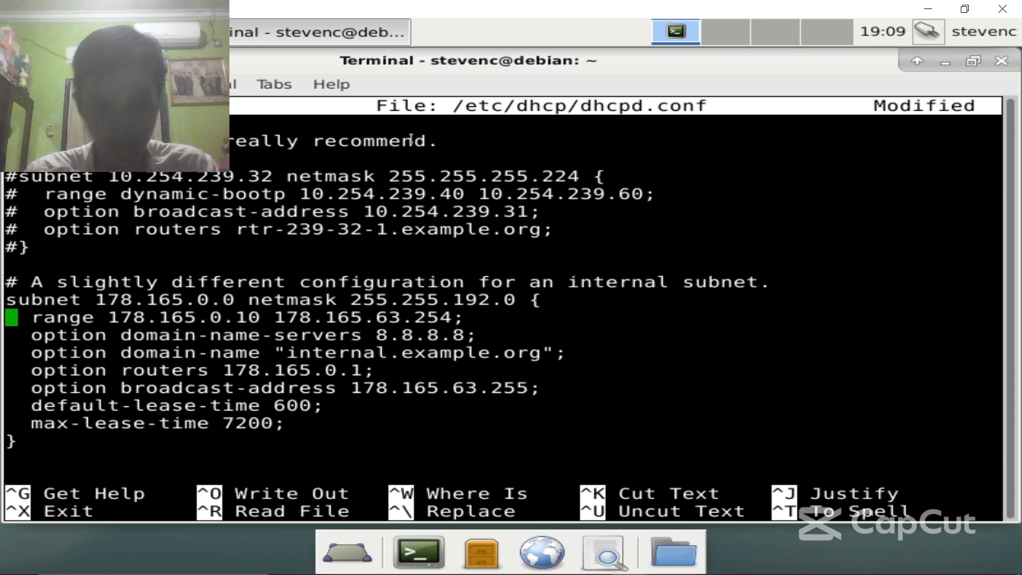
key(Down)
key(Down)
key(Down)
key(Down)
key(Down)
key(Down)
key(Down)
key(Right)
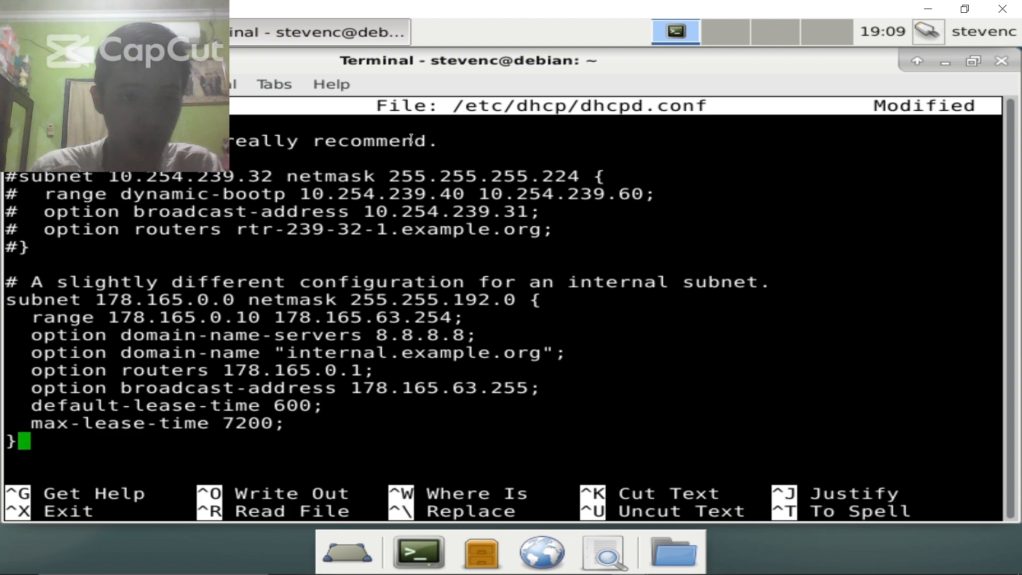
key(Return)
key(Return)
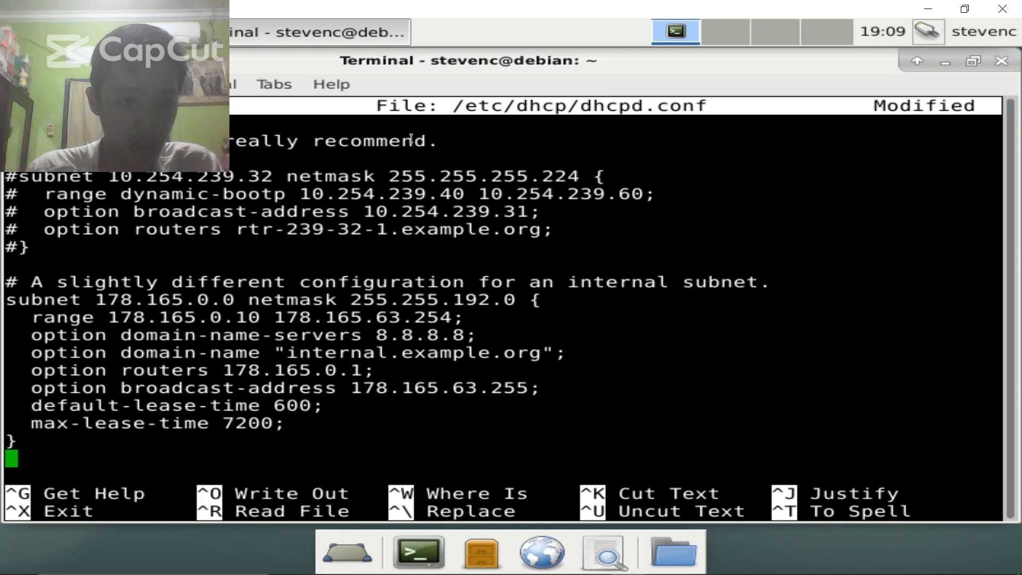
key(BackSpace)
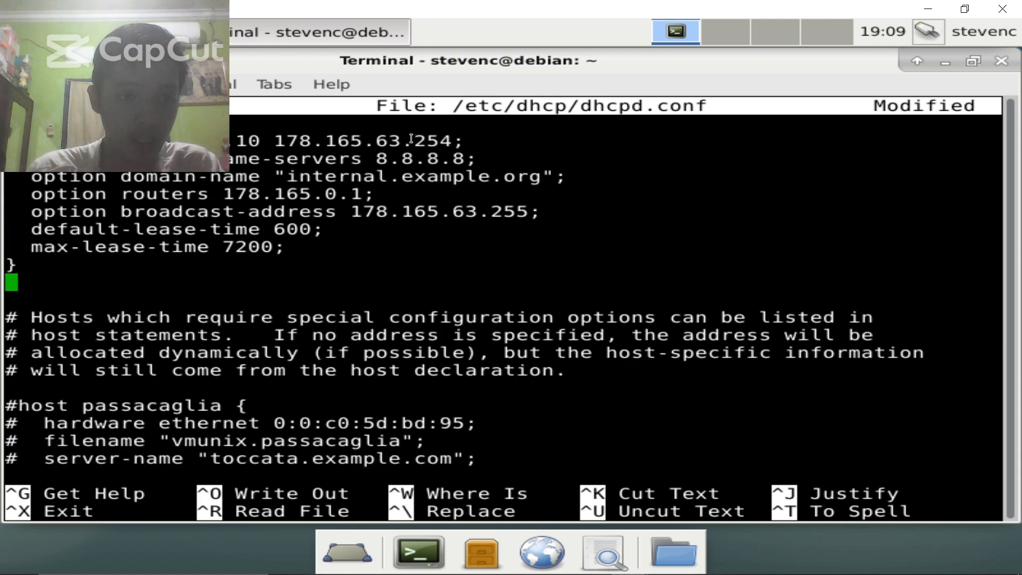
key(Up)
key(Up)
key(Up)
key(Up)
key(Up)
key(Up)
key(Up)
key(Up)
key(Up)
key(Up)
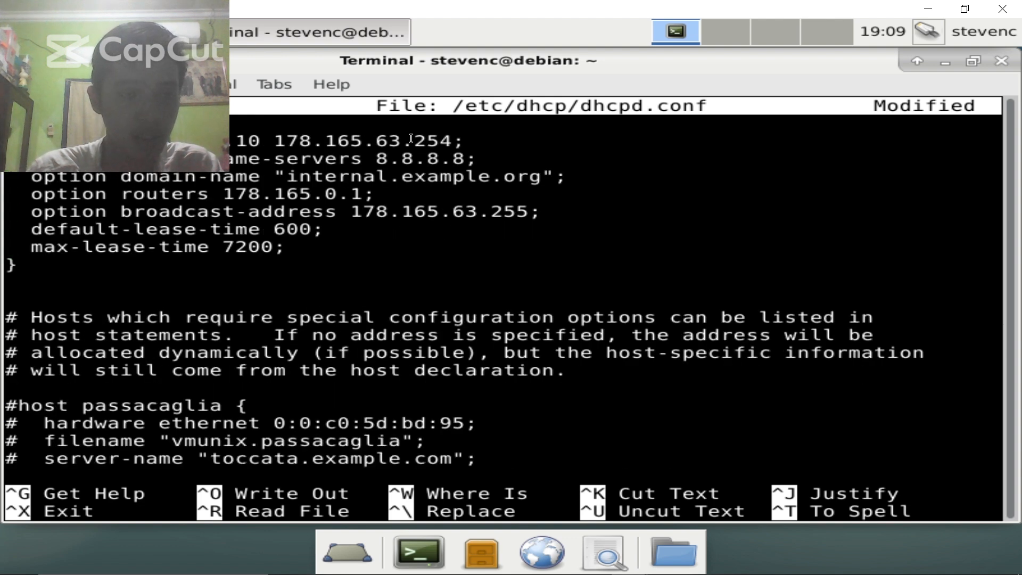
key(Down)
key(Down)
key(Down)
key(Down)
key(Down)
key(Down)
key(Down)
key(Down)
key(Down)
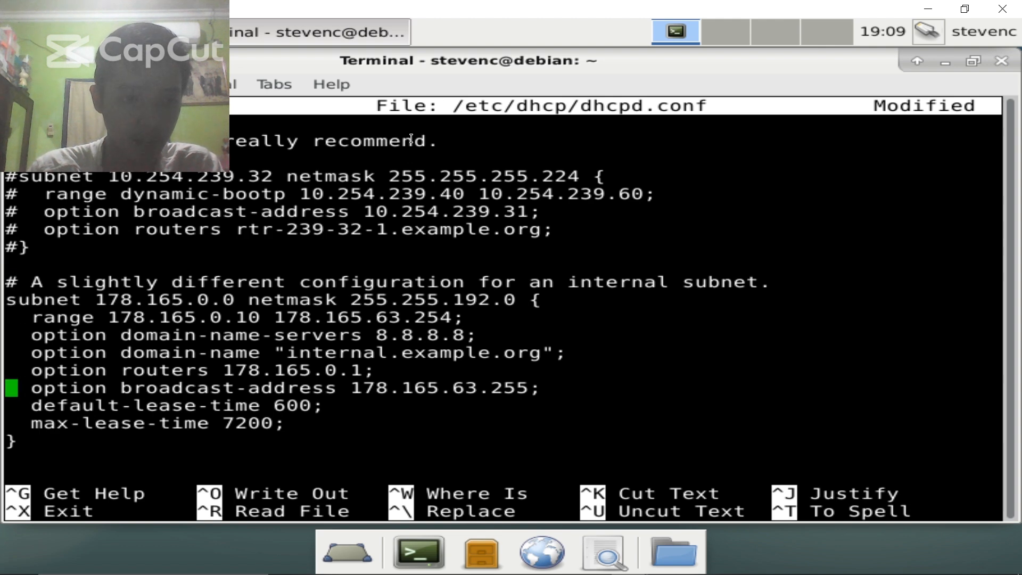
- Type 'subnet 192.168.10.0 netmask 255.255.255.224 {' on the blank line after the block
key(Down)
text(sub)
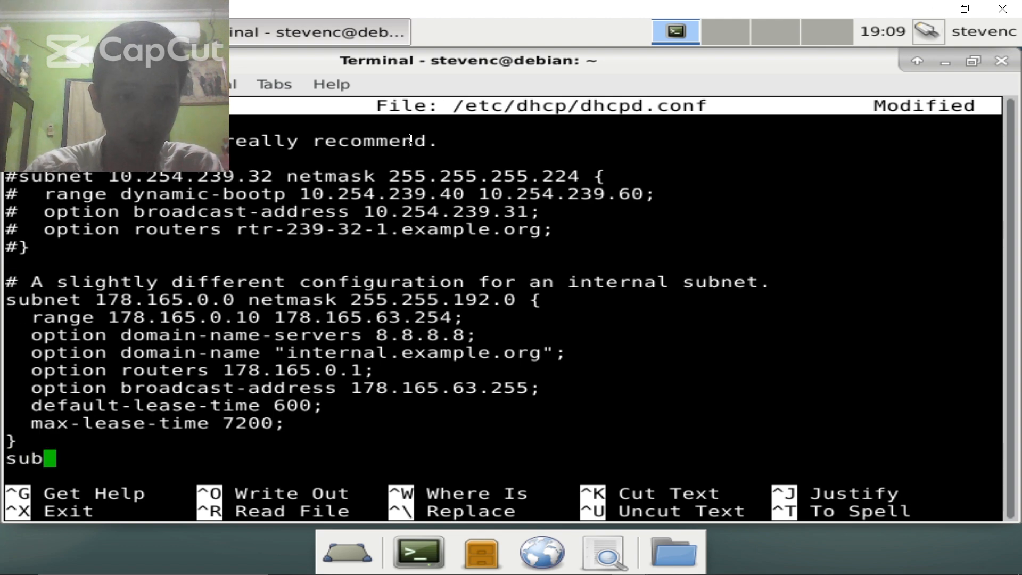
text(net 192.16)
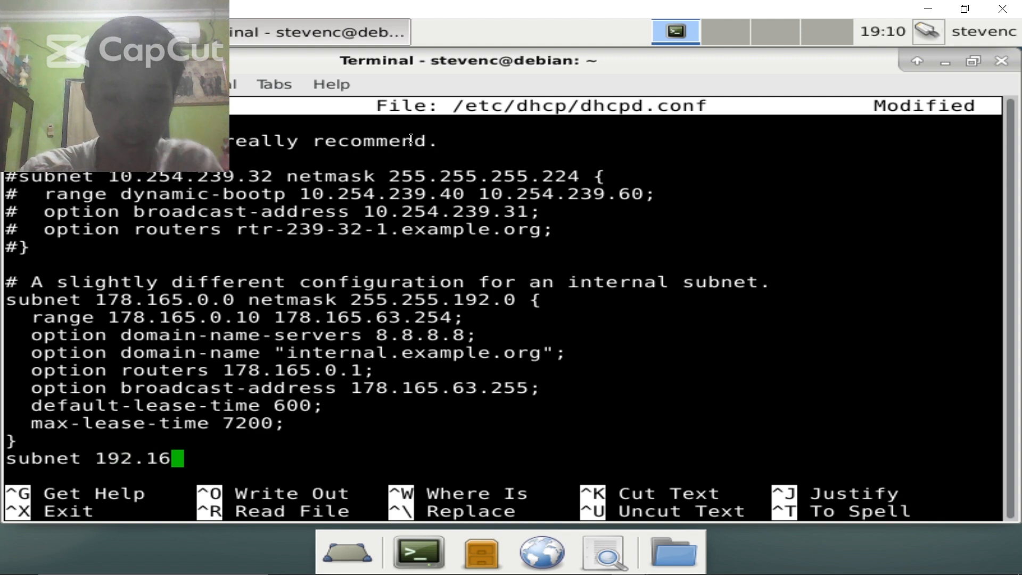
text(8.)
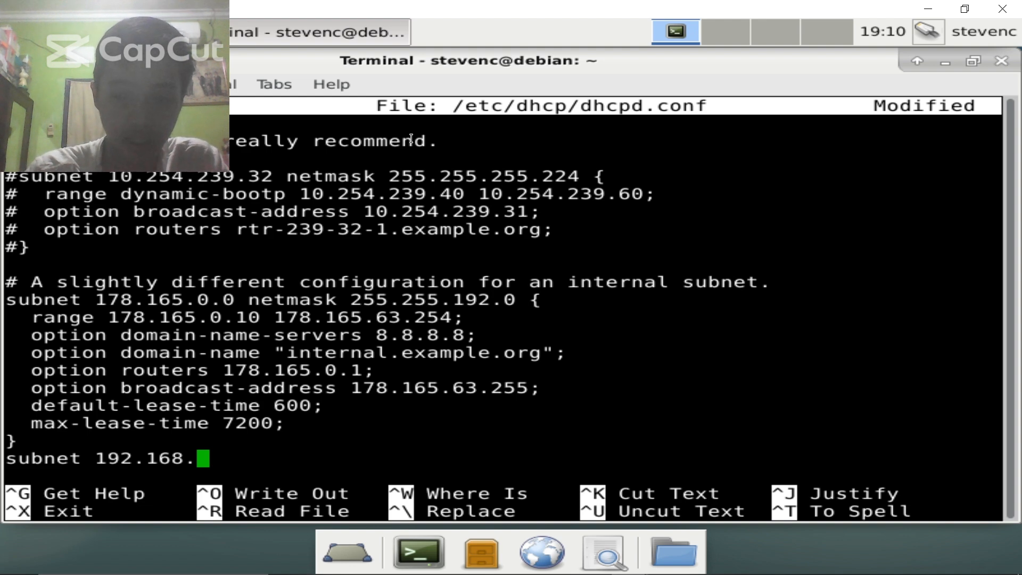
text(0)
key(BackSpace)
text(10.)
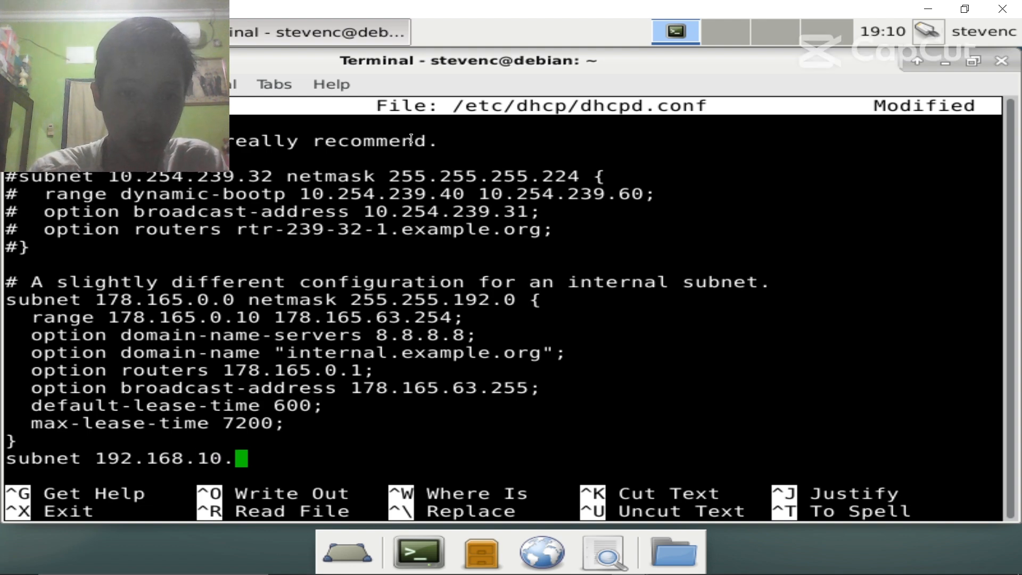
text(0 netmask )
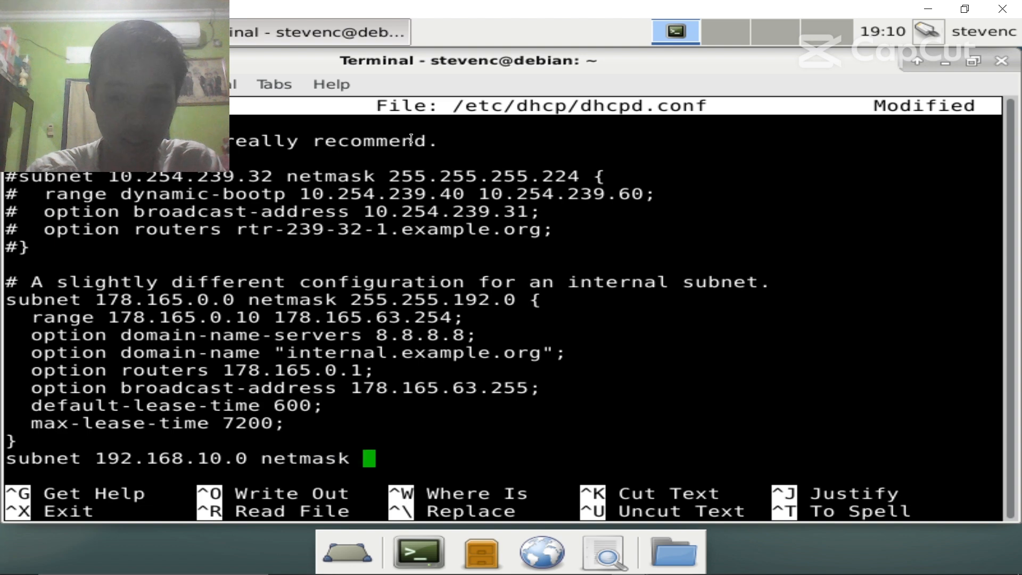
text(255.255)
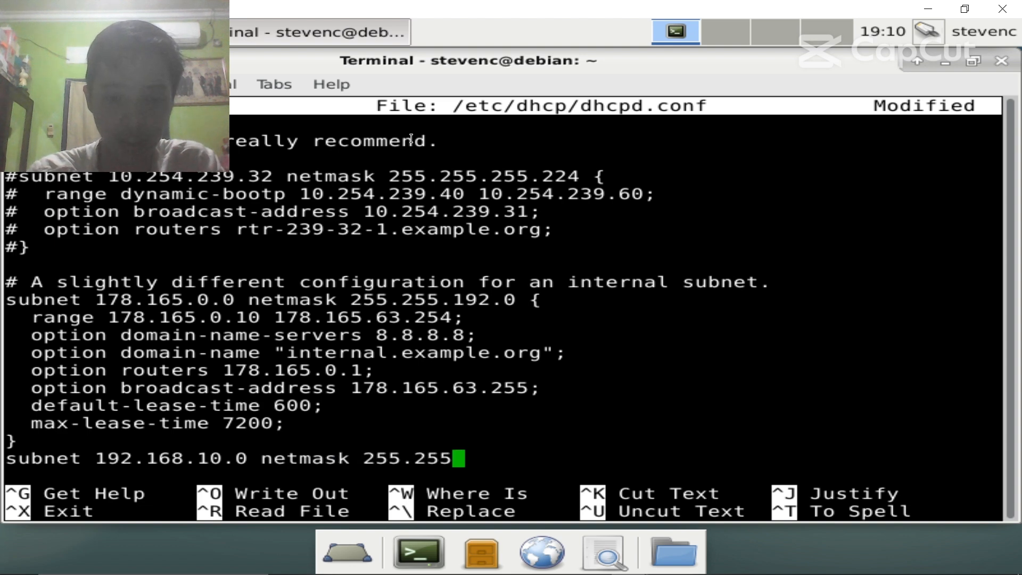
text(.)
text(255.225)
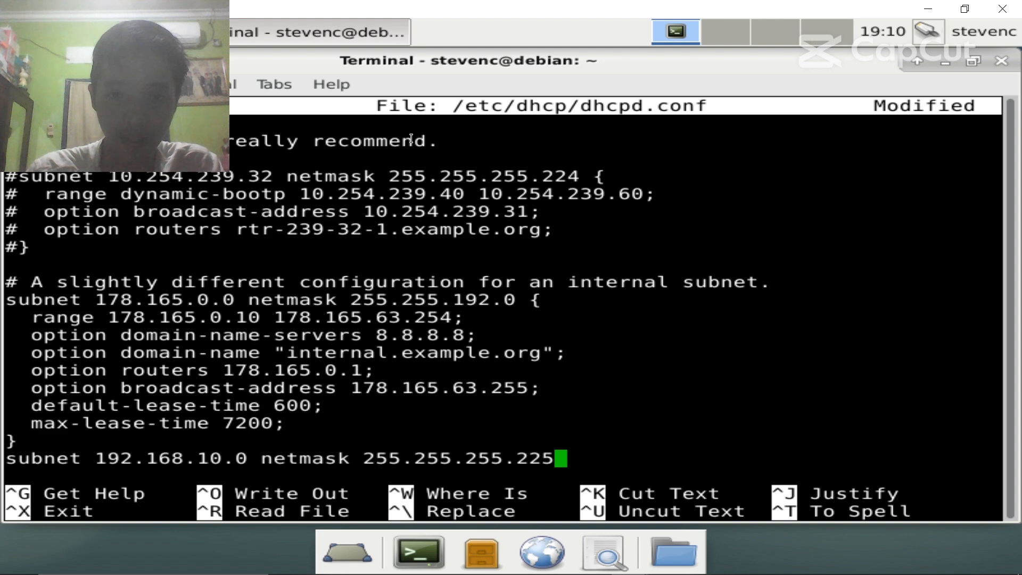
key(BackSpace)
text(4)
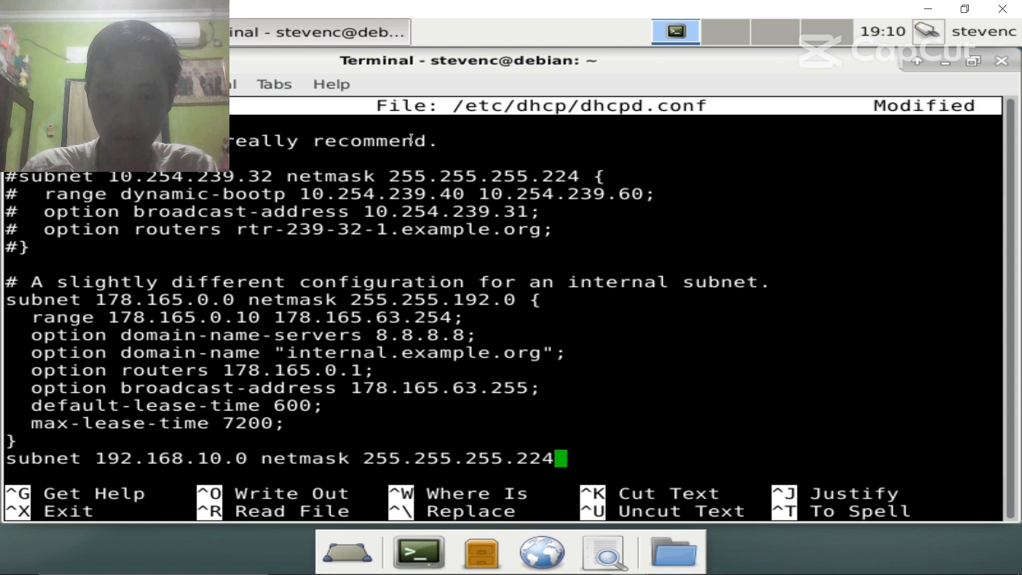
text({)
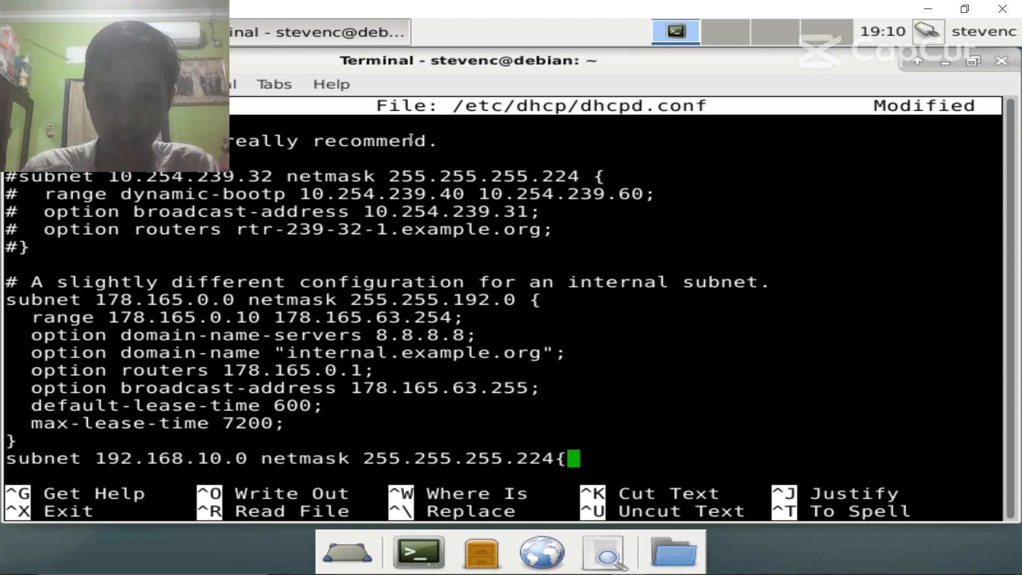
key(Left)
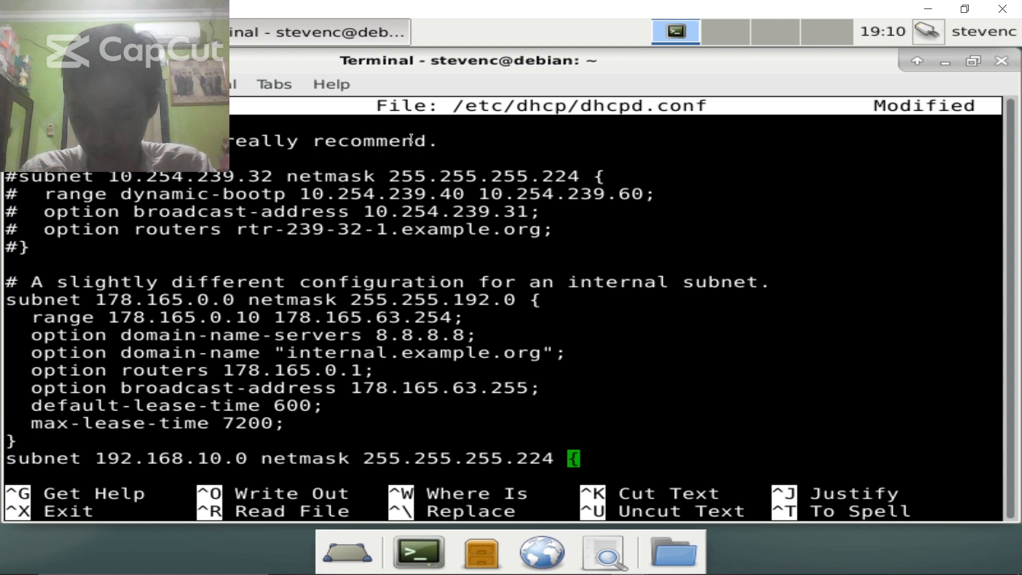
- Open a blank line after the opening brace of the new 192.168.10.0 subnet block
key(End)
key(Return)
key(Up)
key(Up)
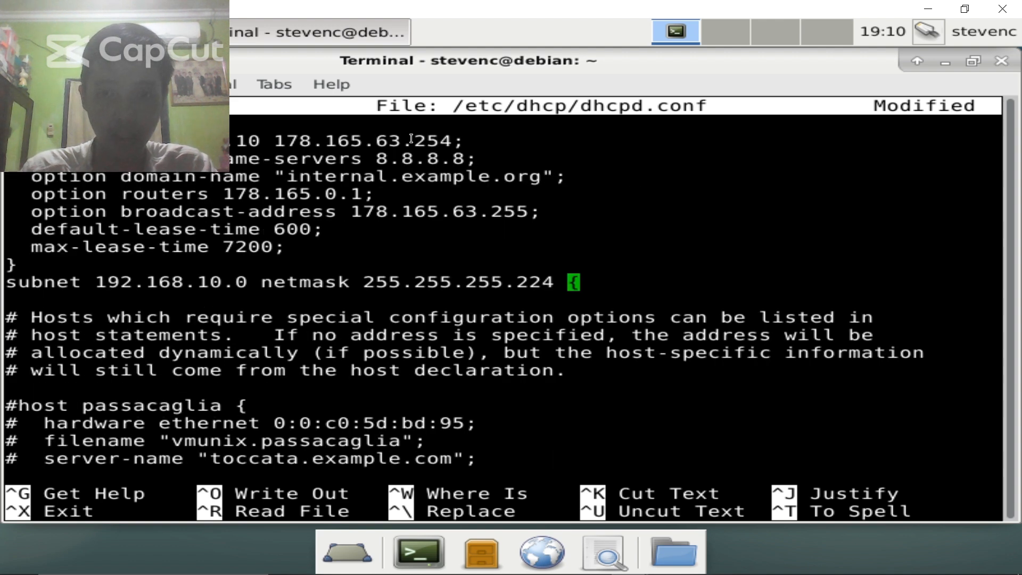
key(Down)
key(Left)
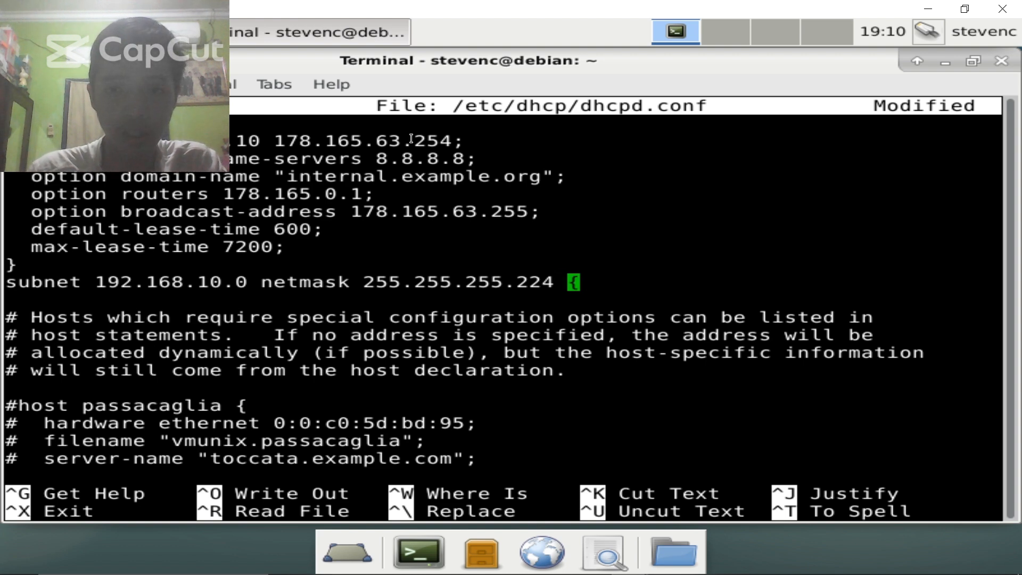
key(Right)
key(Right)
key(Return)
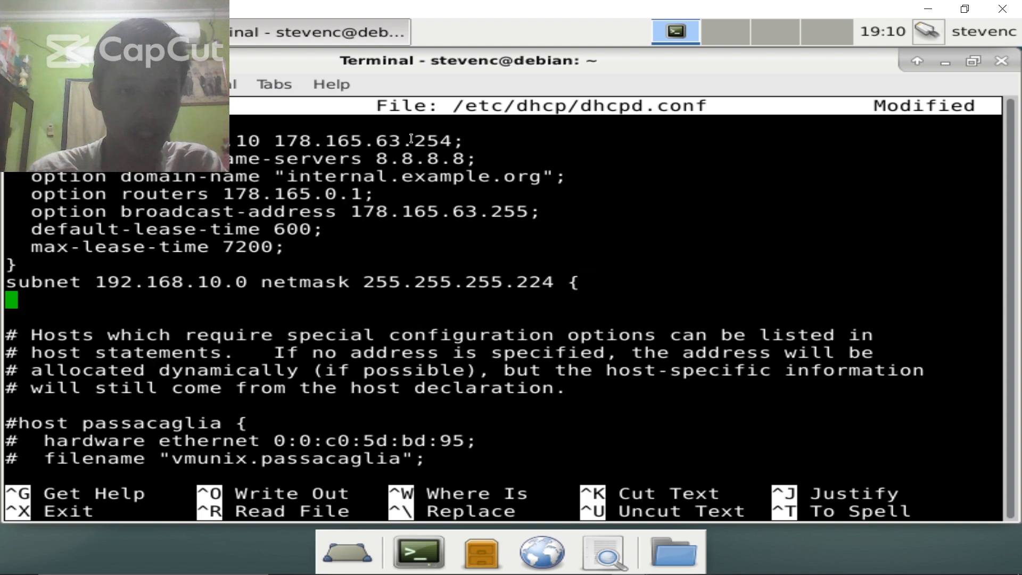
key(Up)
key(Up)
key(Up)
key(Up)
key(Up)
key(Up)
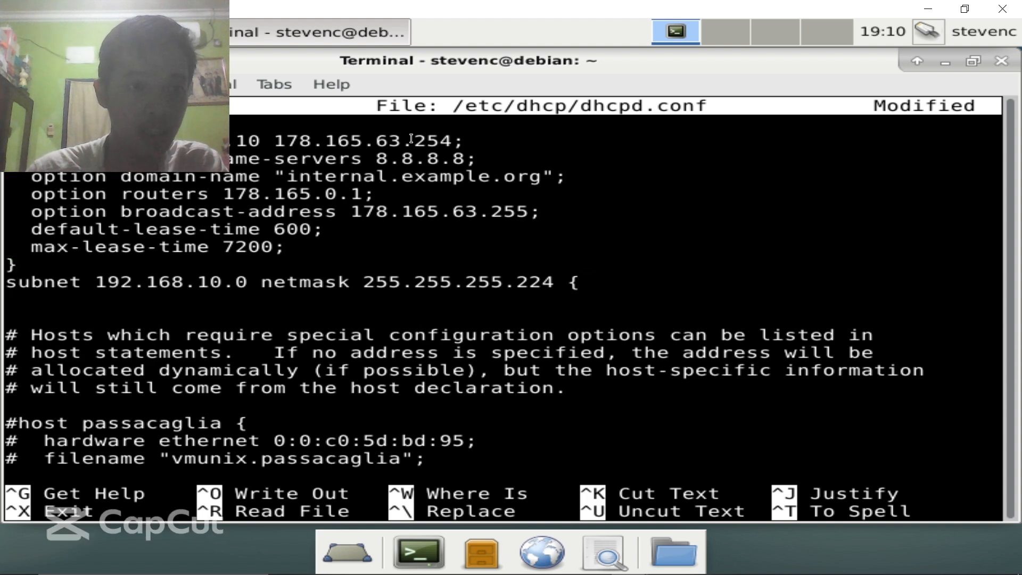
key(Up)
key(Up)
key(Up)
key(Up)
key(Down)
key(Down)
key(Down)
key(Down)
key(Down)
key(Down)
key(Down)
key(Down)
key(Down)
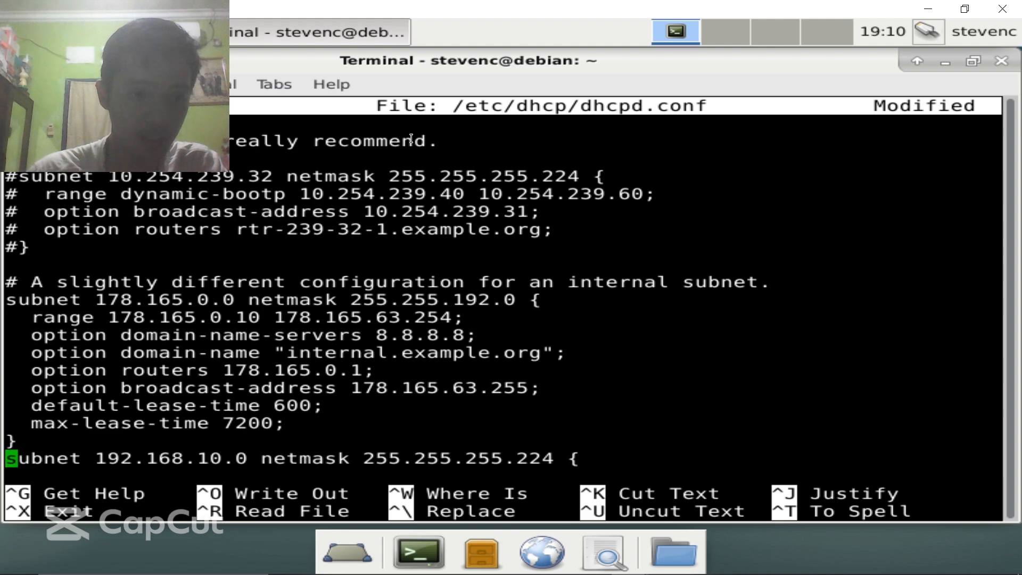
key(Down)
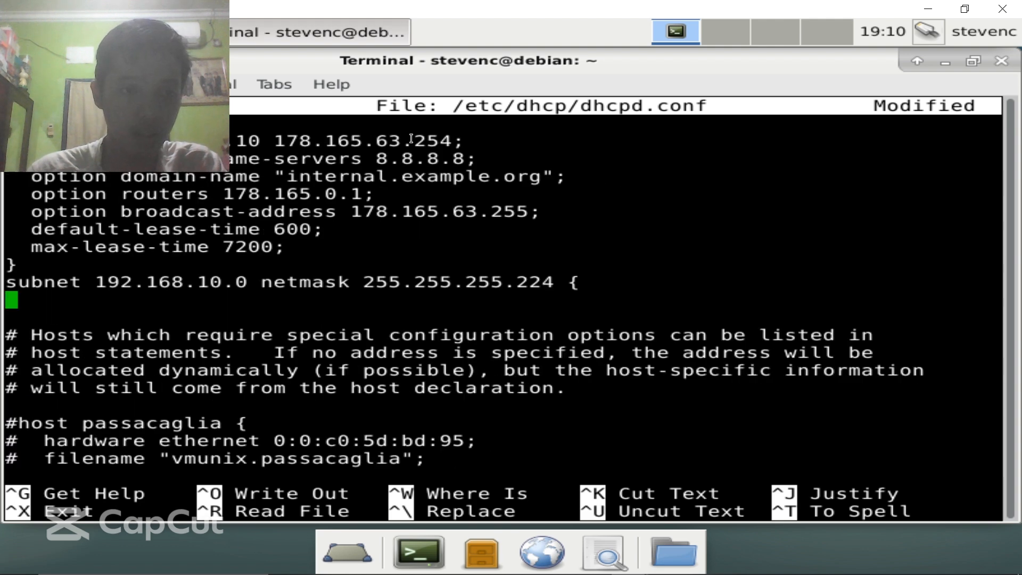
- Add the line 'range 192.168.10.2 192.168.10.6' inside the subnet block
key(Tab)
key(BackSpace)
text(range)
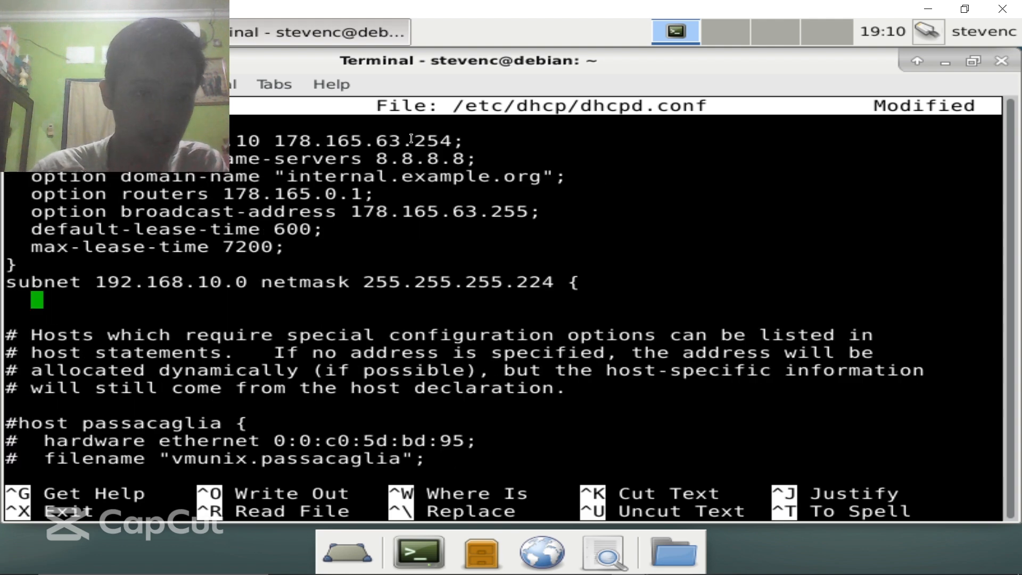
text( 1)
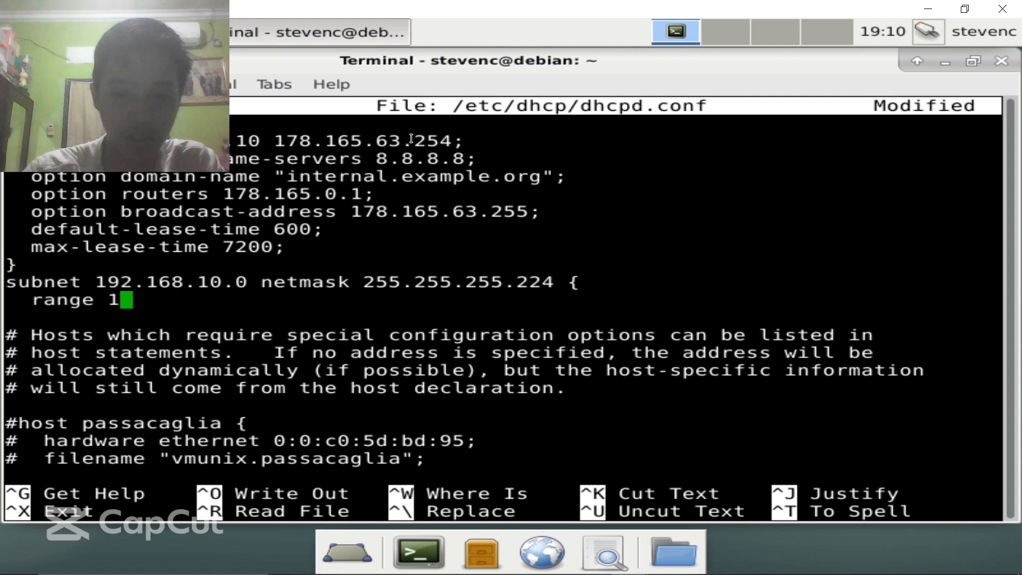
text(92.16)
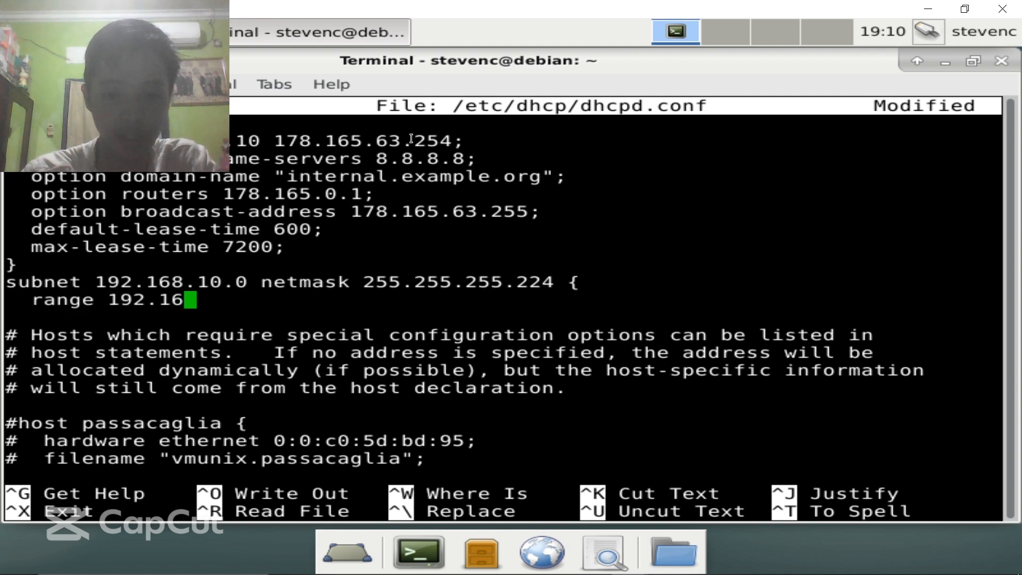
text(8.)
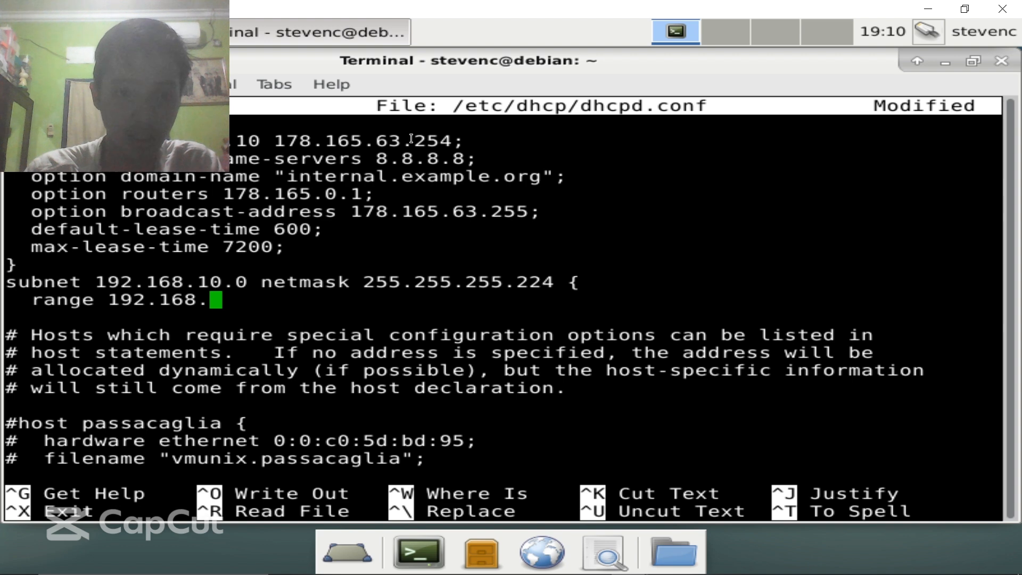
text(10.)
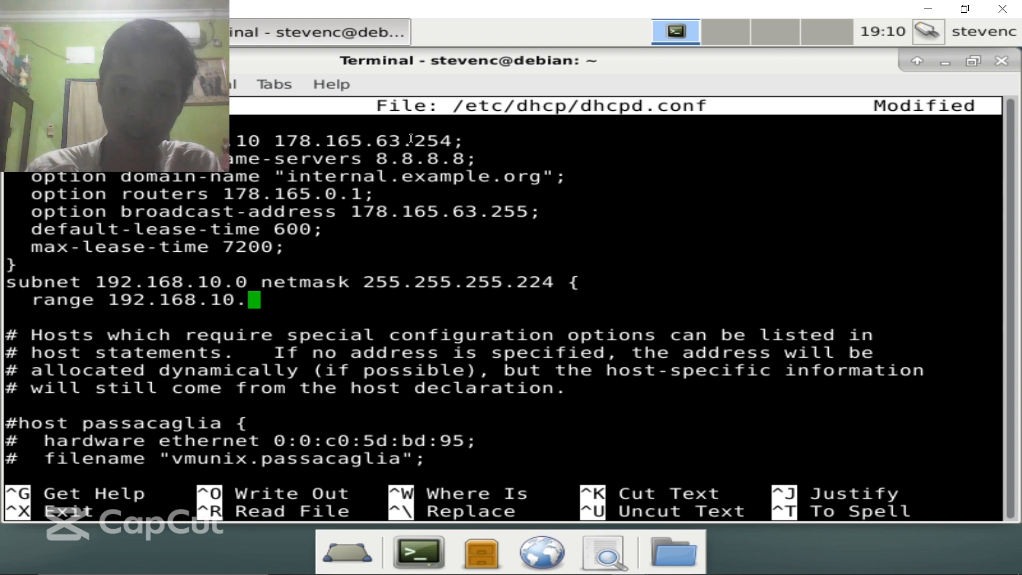
text(2 )
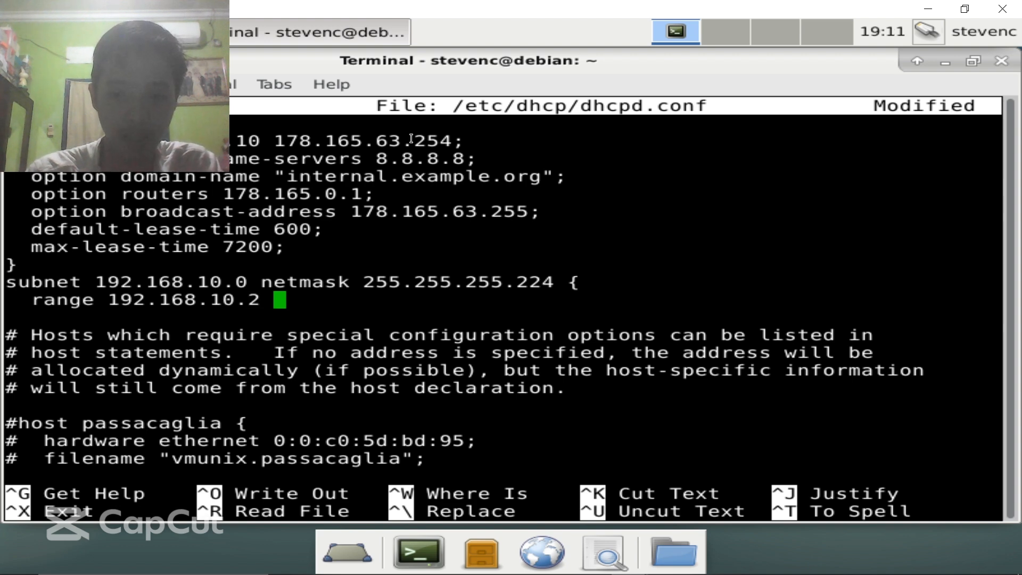
text(192.16)
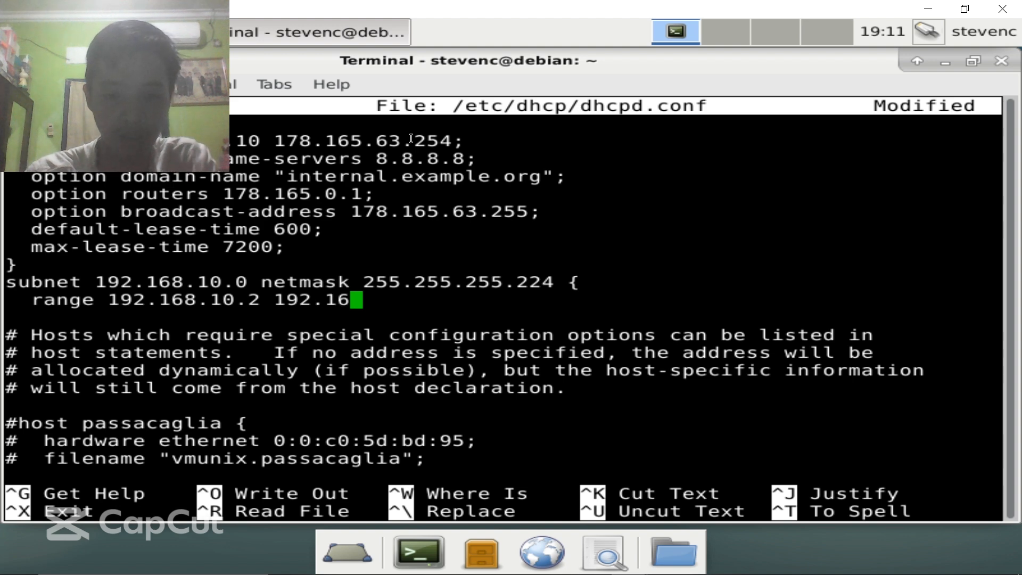
text(8.10)
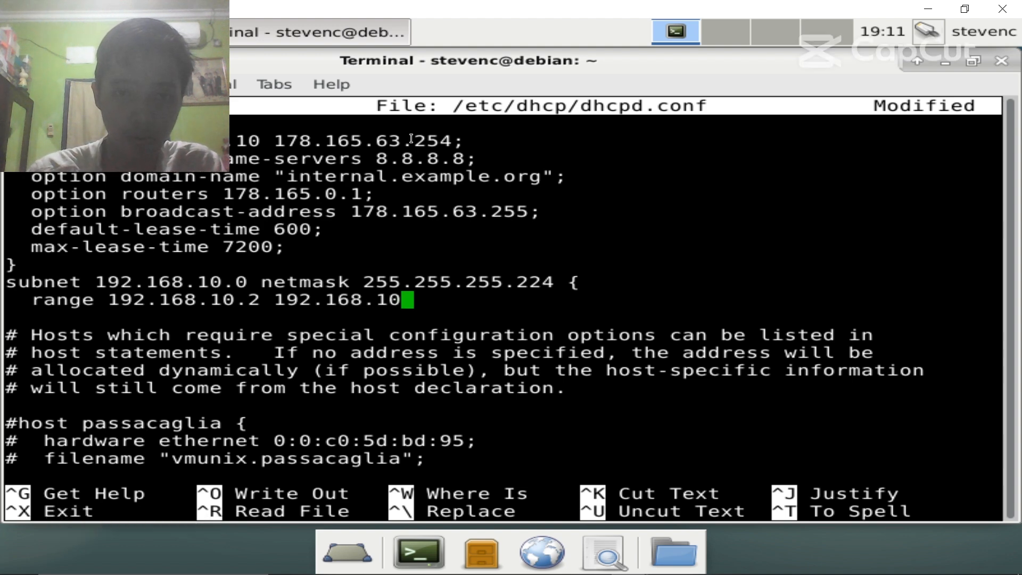
text(.6)
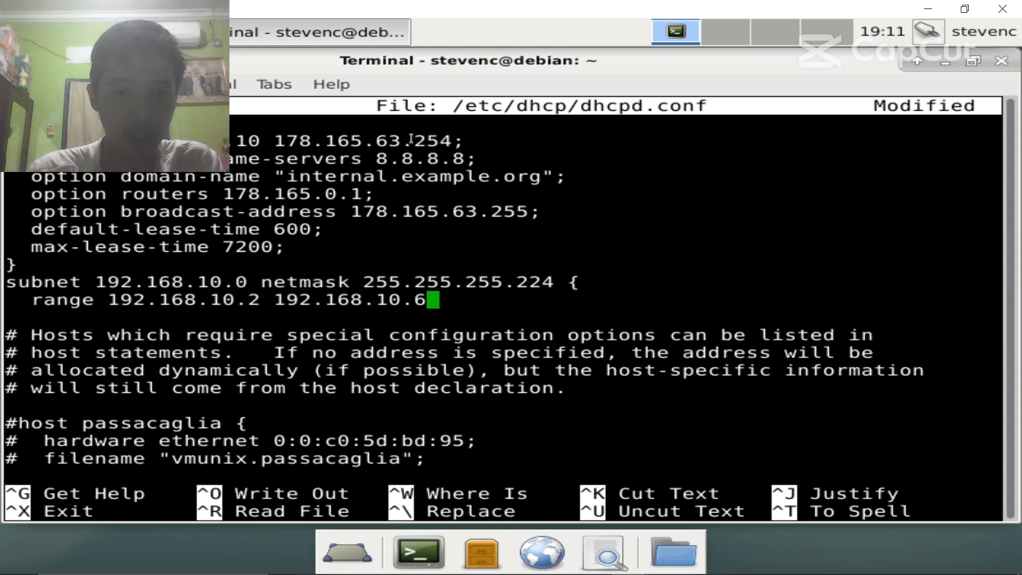
key(Return)
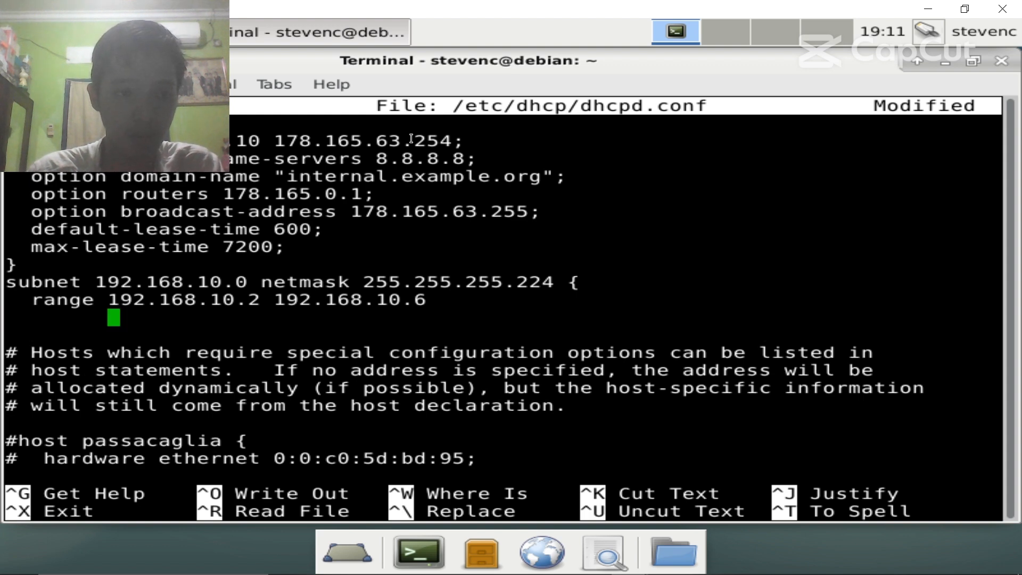
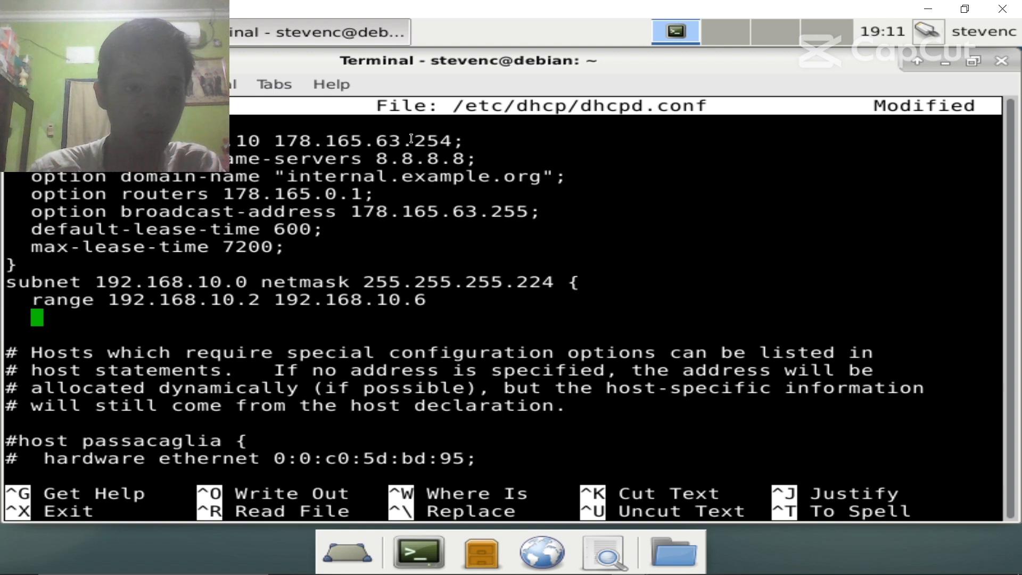
- Add 'option routers 192.168.10.1;' and end the range line with a semicolon
text(tio)
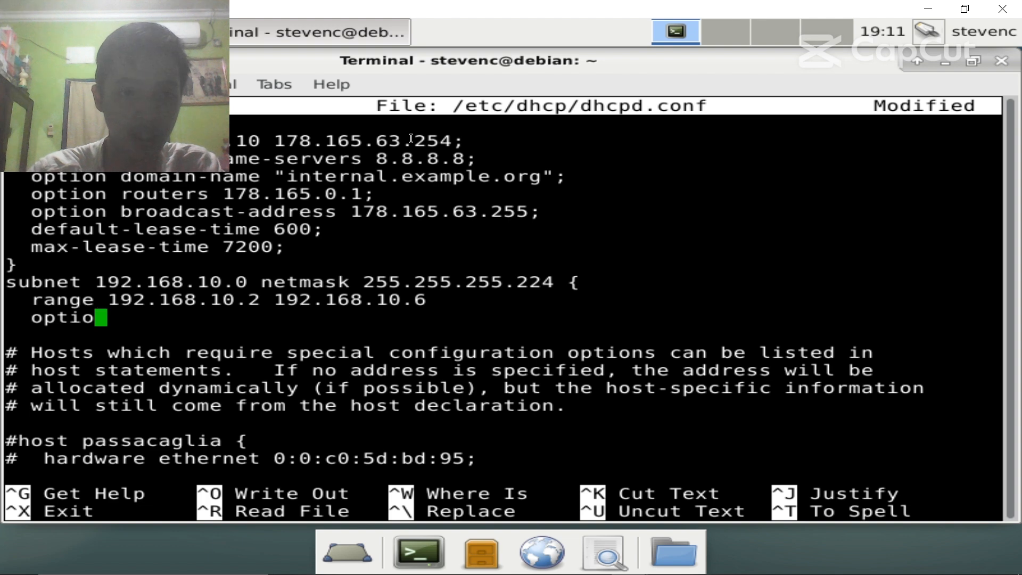
text(n routers)
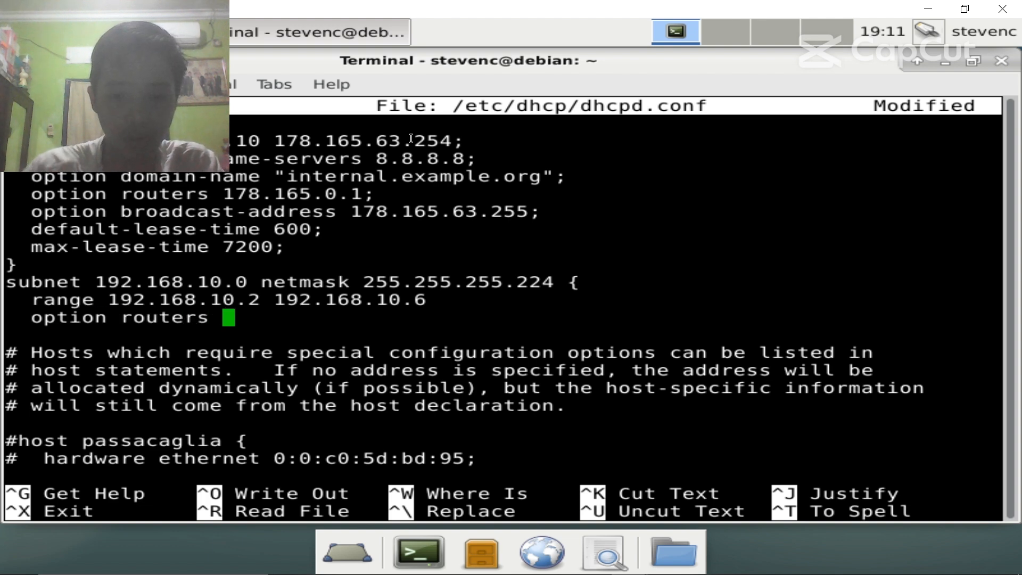
text( 192.1)
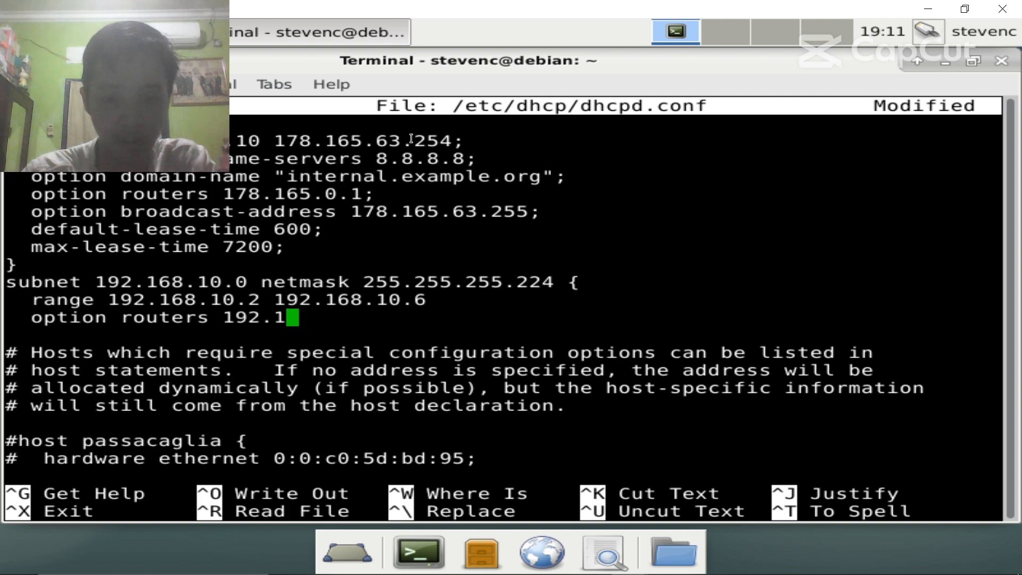
text(68.10.1)
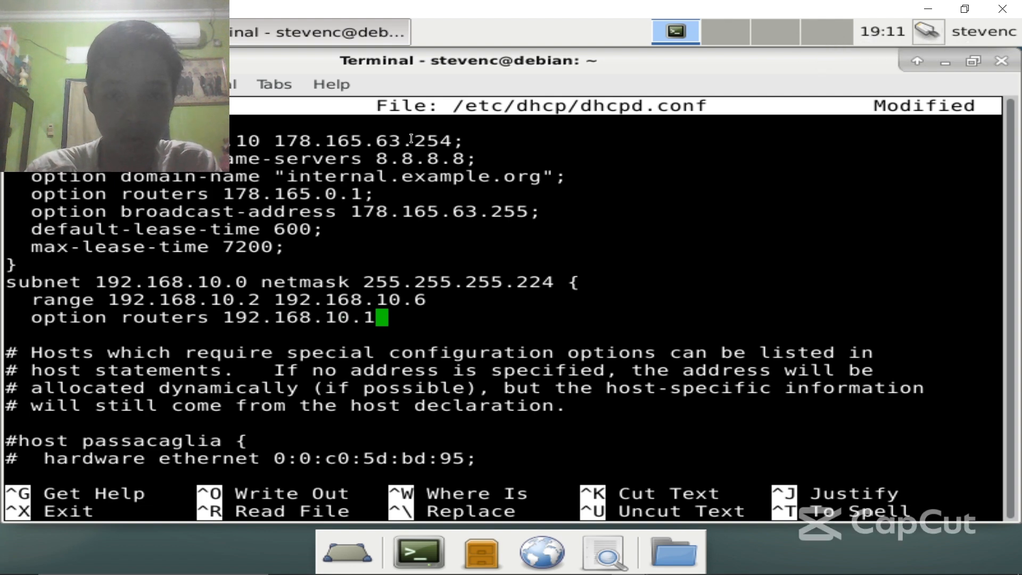
text(;)
key(Up)
key(Right)
key(Right)
key(Right)
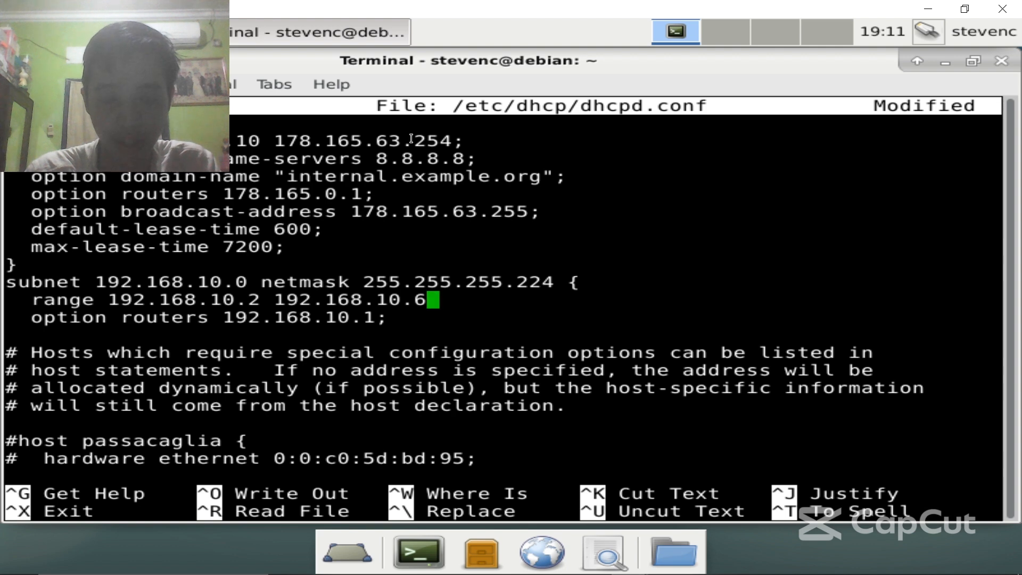
text(;)
key(Down)
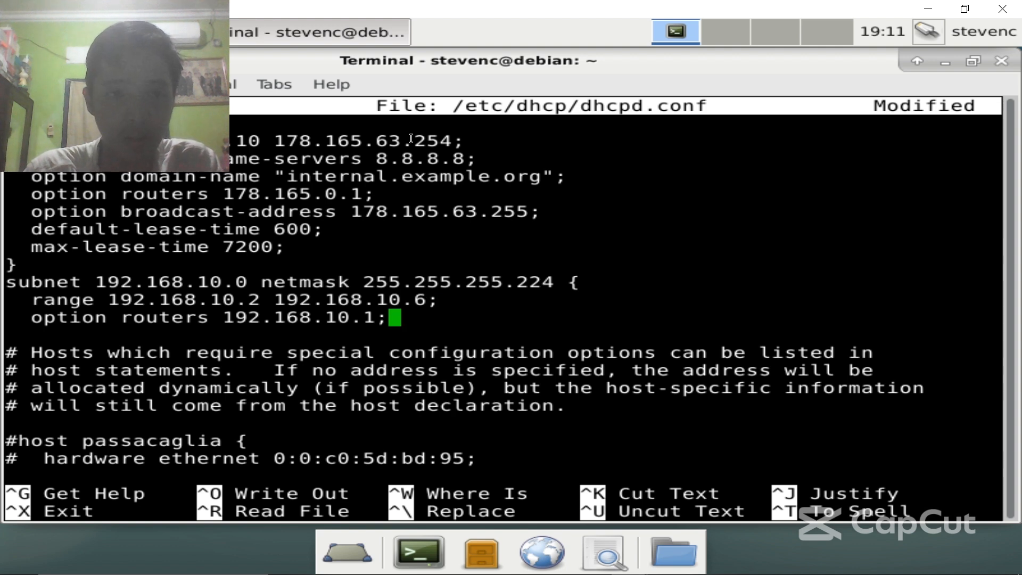
key(Up)
key(Right)
key(Right)
key(Up)
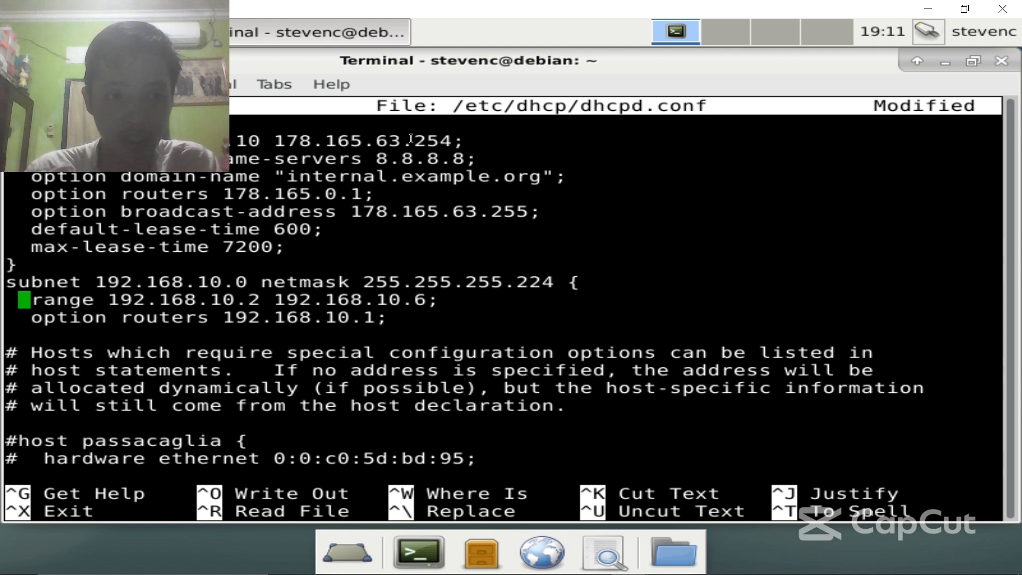
key(Right)
key(Right)
key(Right)
key(Right)
key(Right)
key(Right)
key(Right)
key(Right)
key(Right)
key(Right)
key(Right)
key(Right)
key(Right)
key(Right)
key(Right)
key(Right)
key(Right)
key(Right)
key(Right)
key(Right)
key(Right)
key(Right)
key(Right)
key(Right)
key(Right)
key(Right)
key(Right)
key(Right)
key(Right)
key(Right)
key(Right)
key(Right)
key(Right)
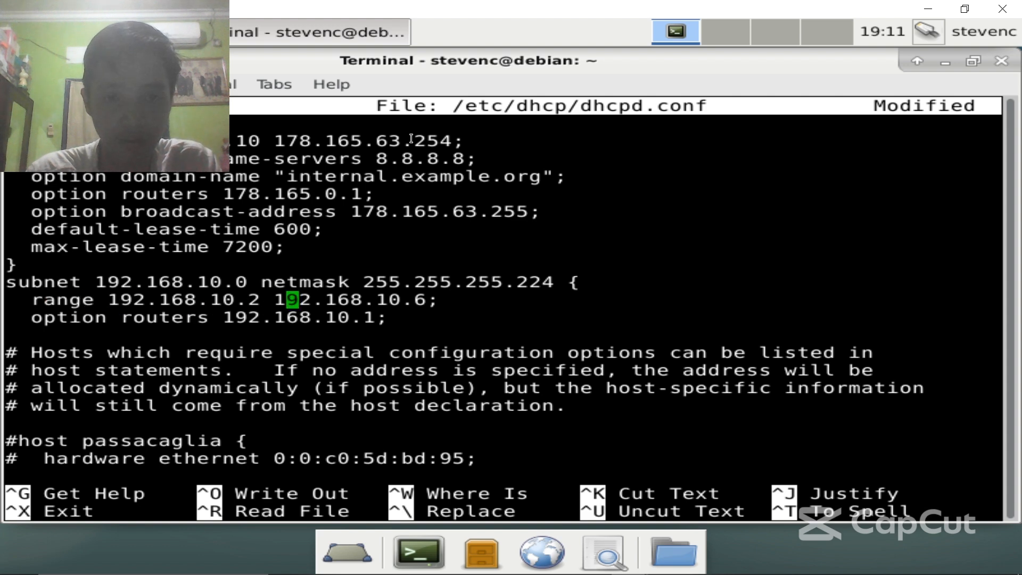
- Insert 'option domain-name-servers 8.8.8.8;' below the range line
key(Return)
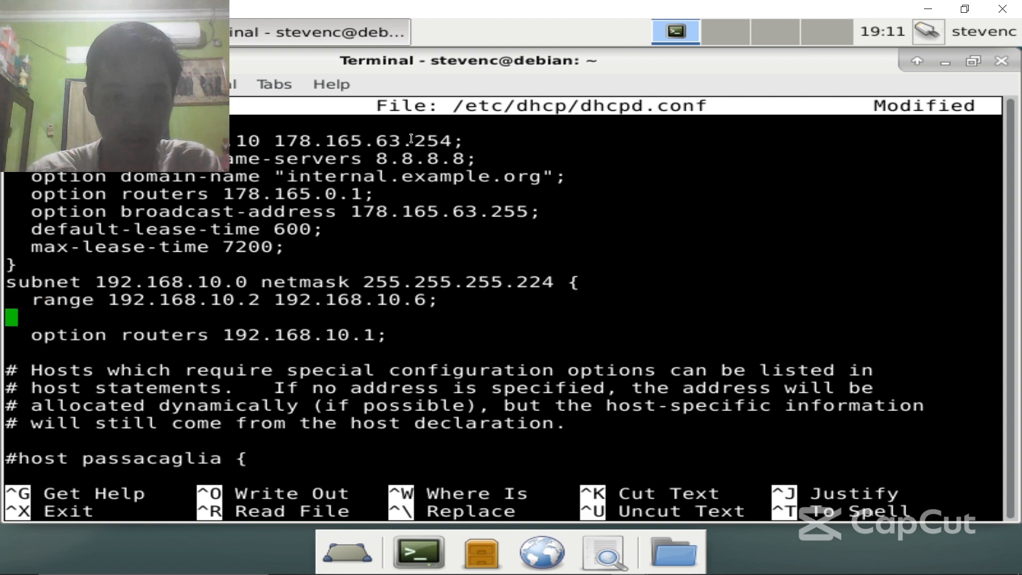
text(optio)
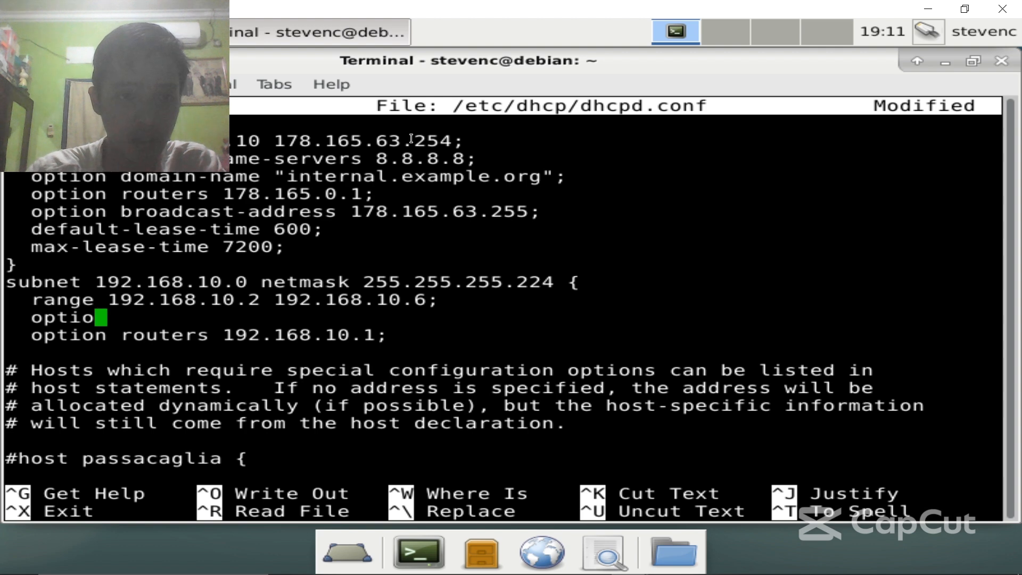
text(n domain)
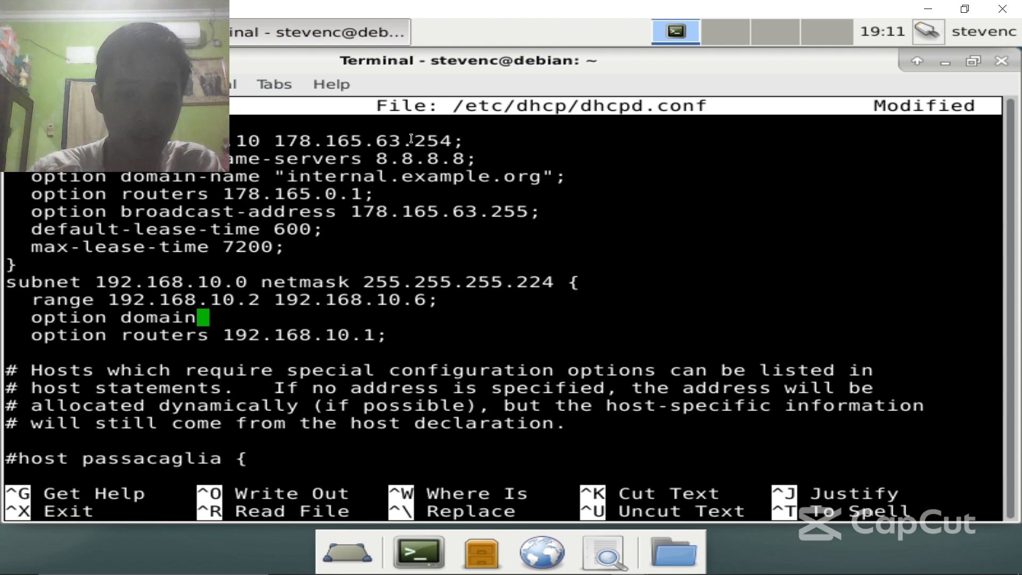
text(-name-se)
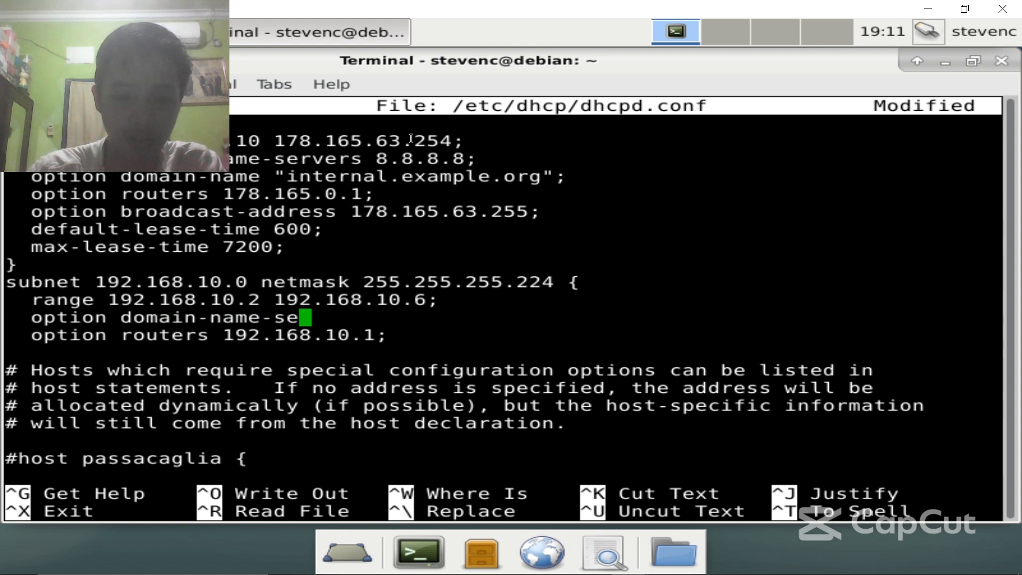
text(rvers 8.8.8)
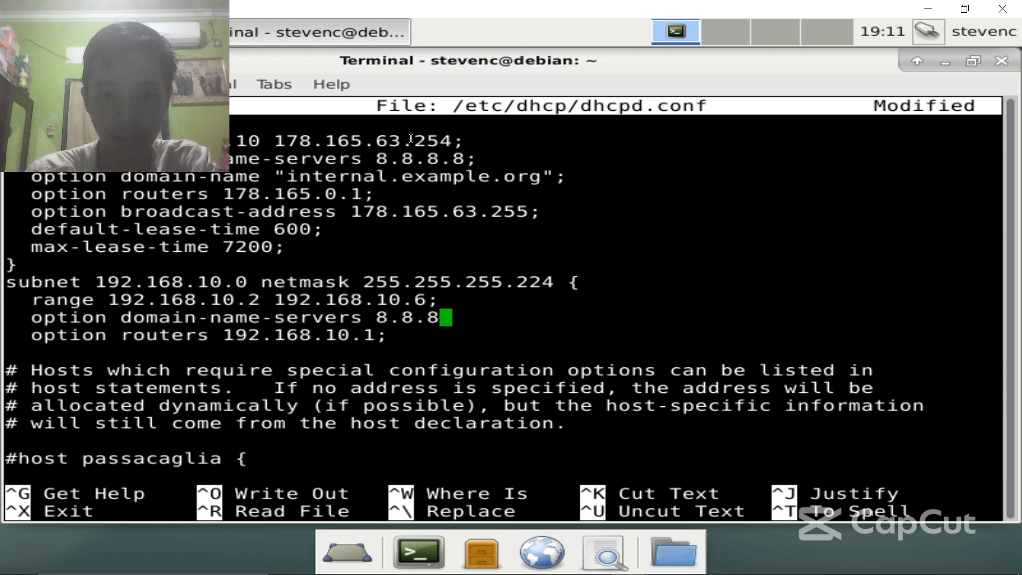
text(.8;)
key(Down)
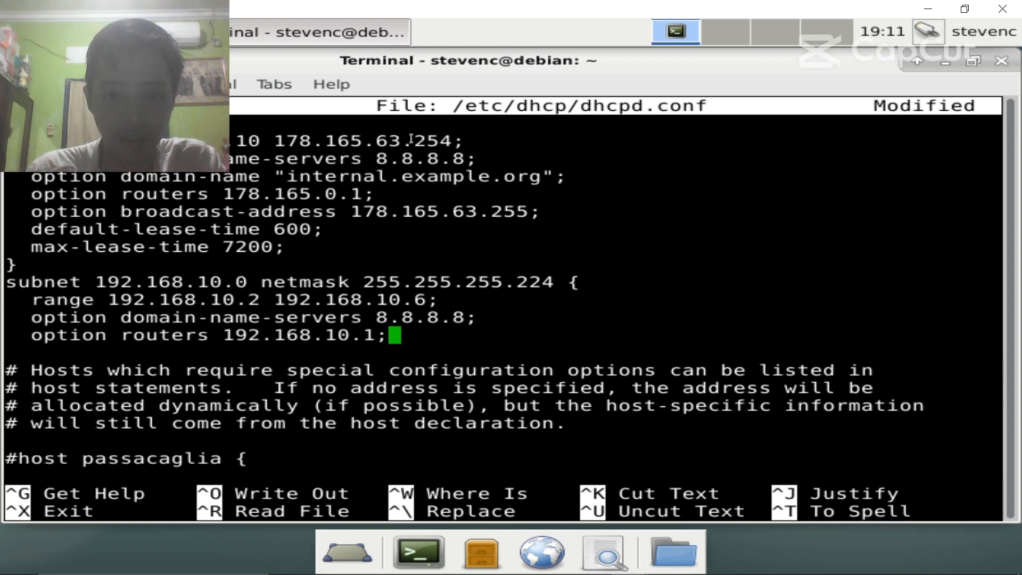
key(Return)
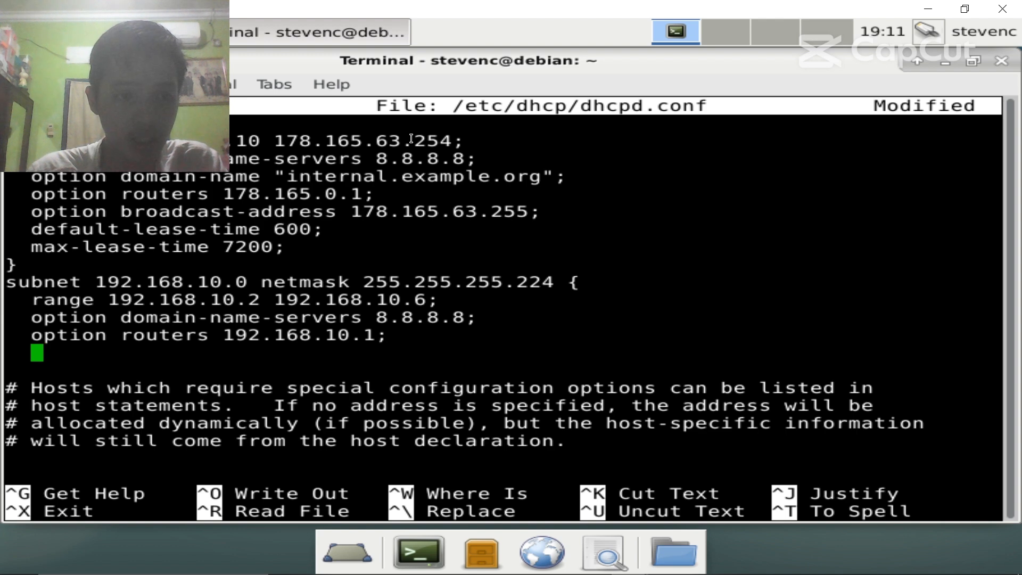
- Add broadcast-address 192.168.10.7, default-lease-time 600 and max-lease-time 7200 to the subnet block
text(option)
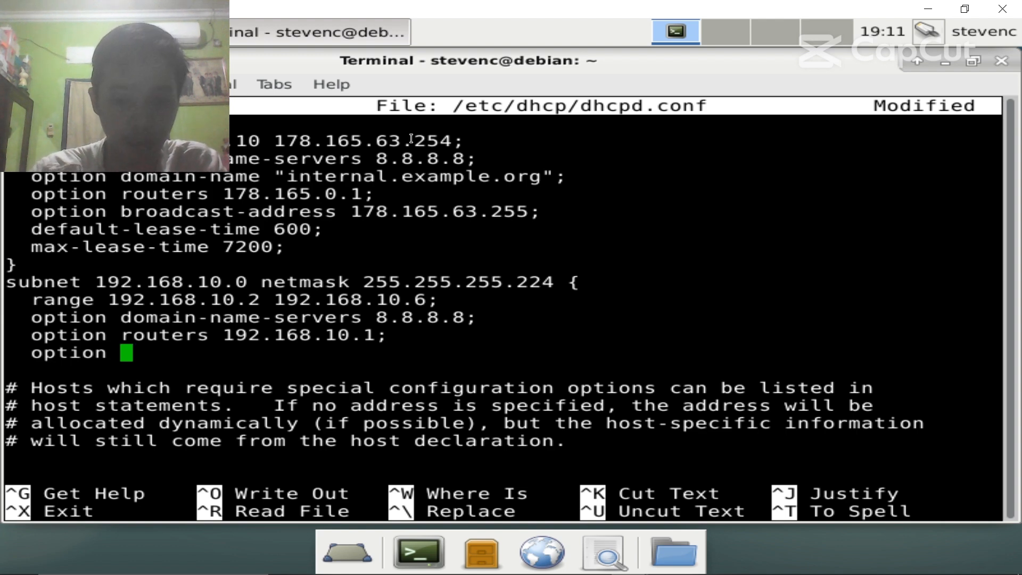
text( broadcast)
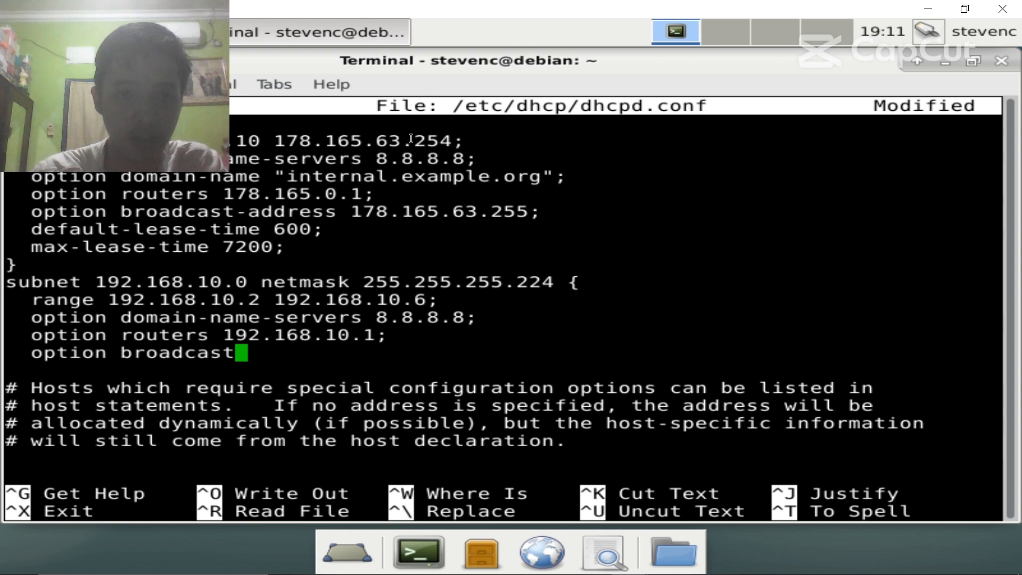
text(-addr)
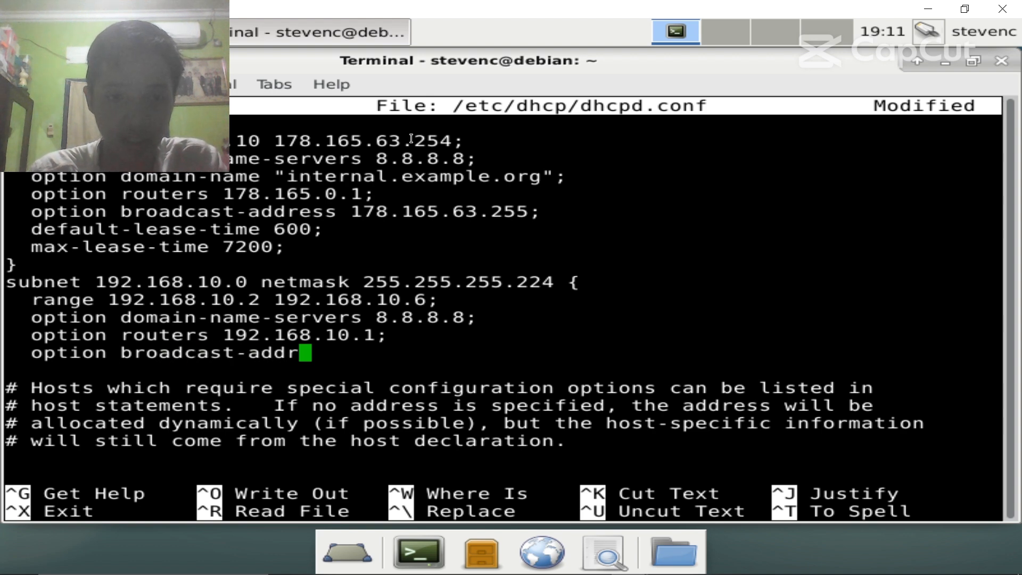
text(ess 1)
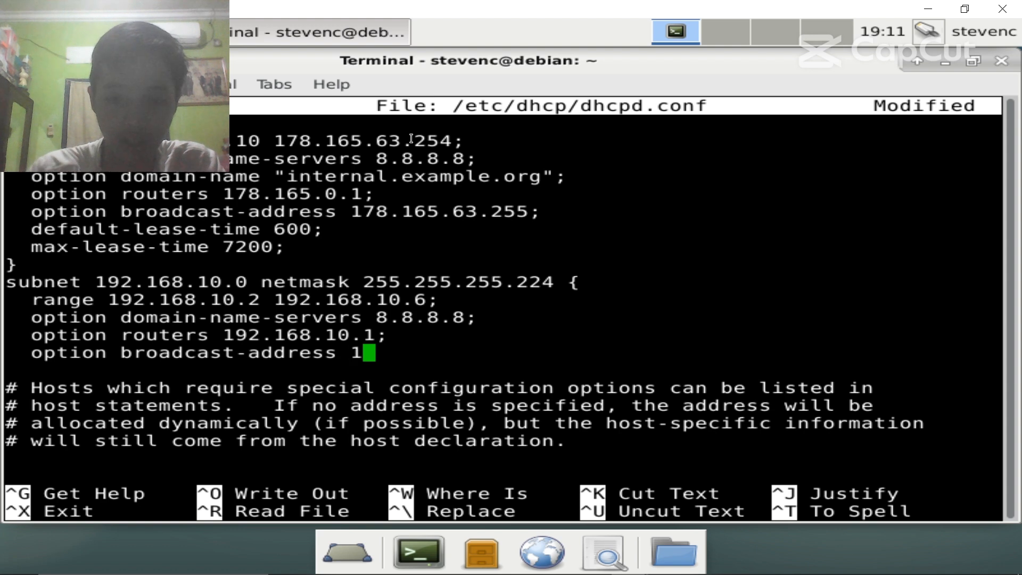
text(92.168.)
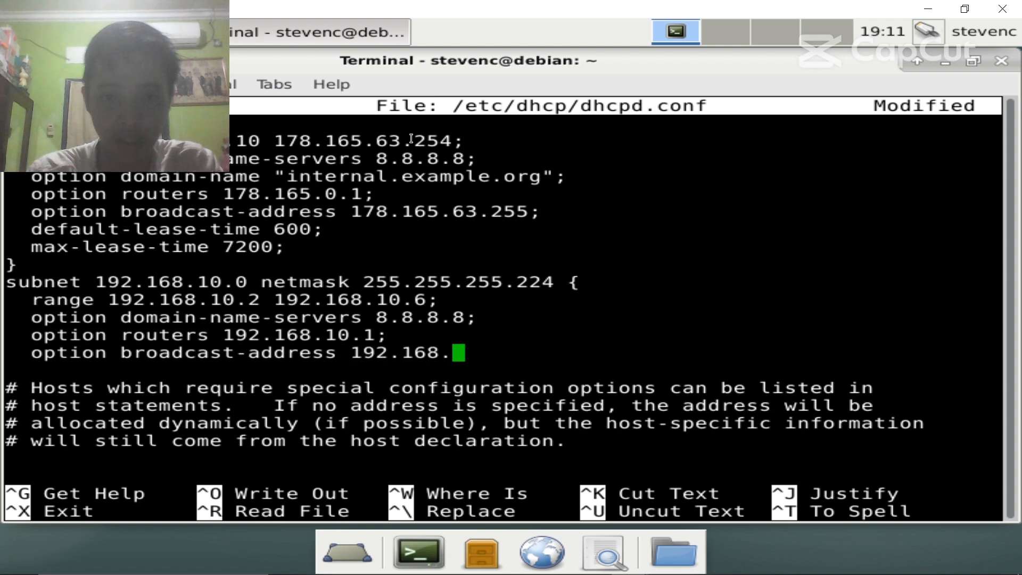
text(10.7;)
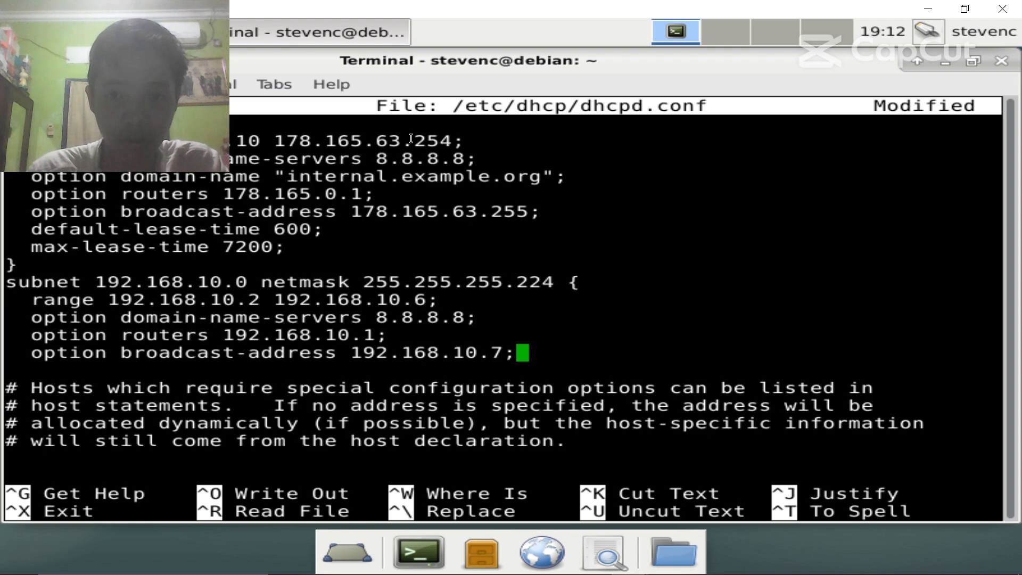
key(Return)
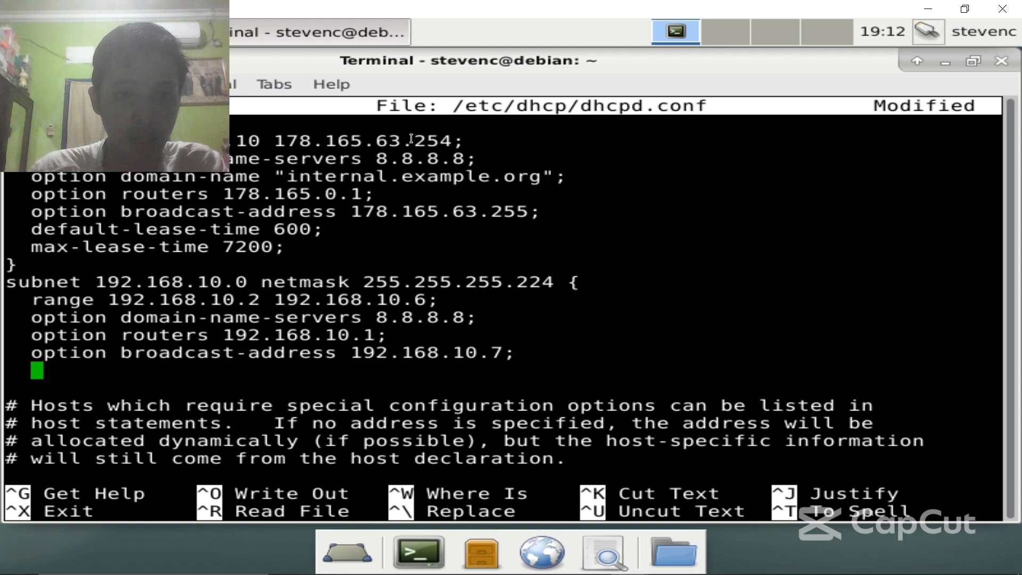
text(default)
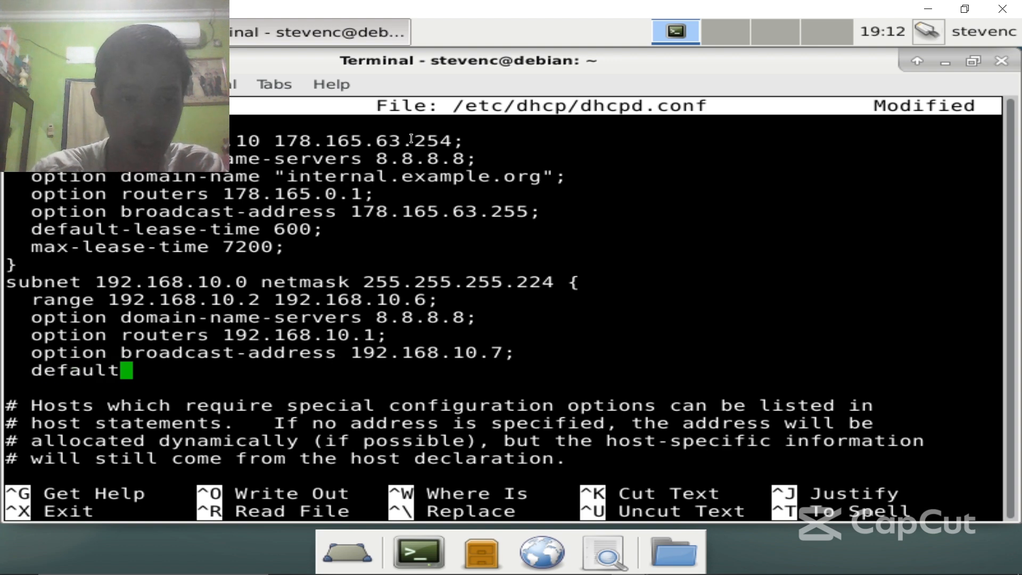
text(-lease)
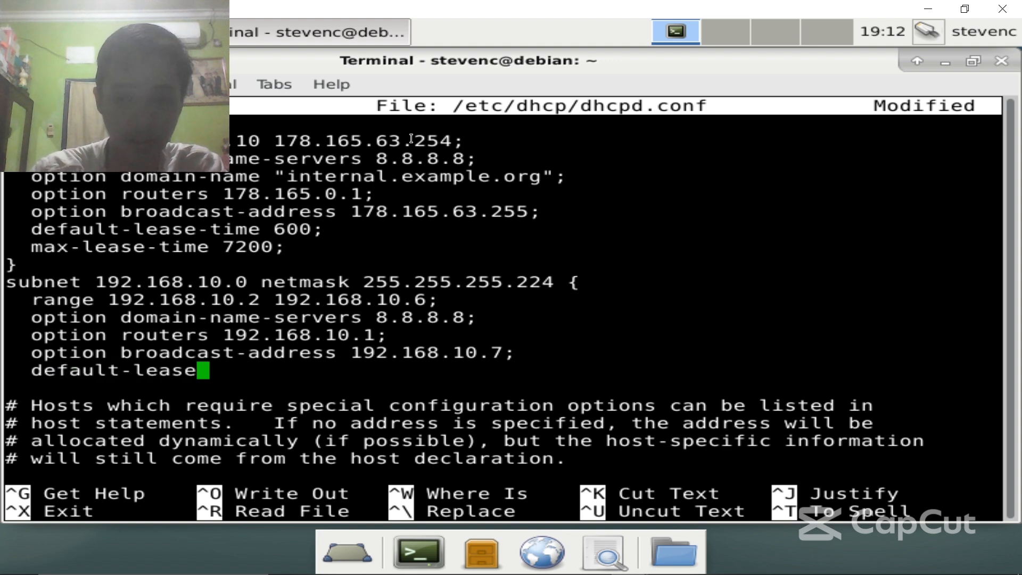
text(-time 7)
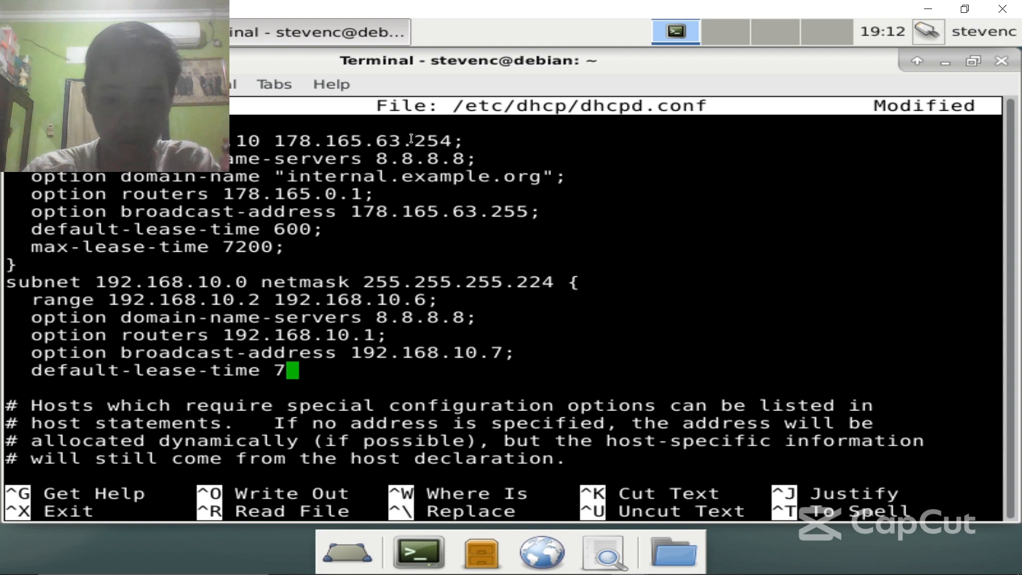
text(200;)
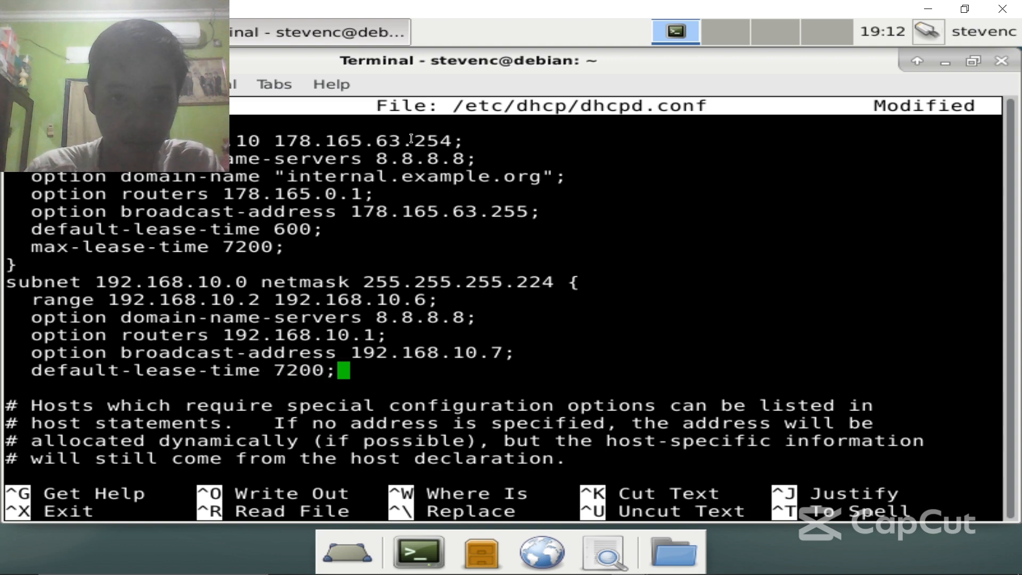
key(BackSpace)
key(BackSpace)
key(BackSpace)
key(BackSpace)
key(BackSpace)
key(BackSpace)
text(600)
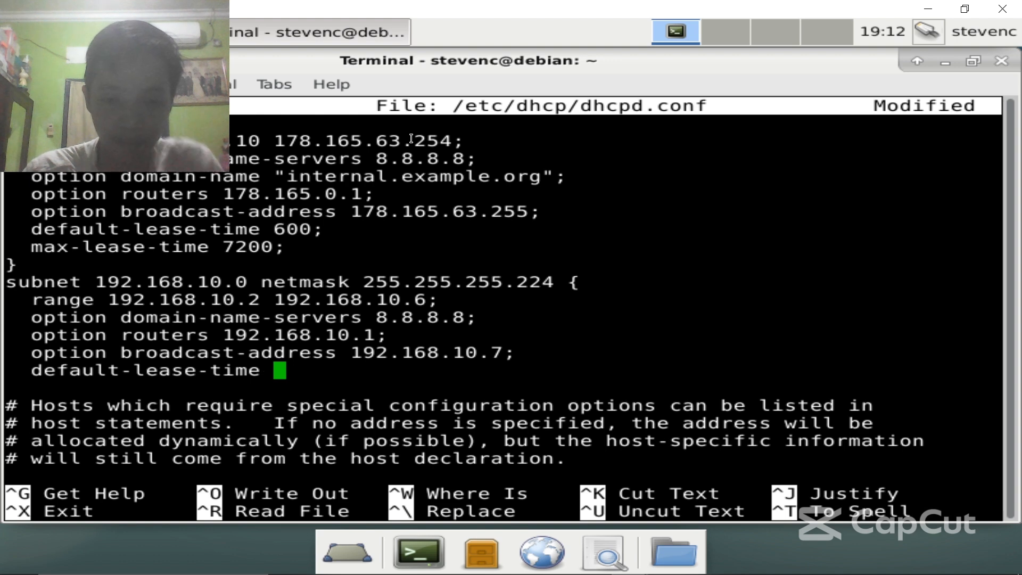
text(;)
key(Return)
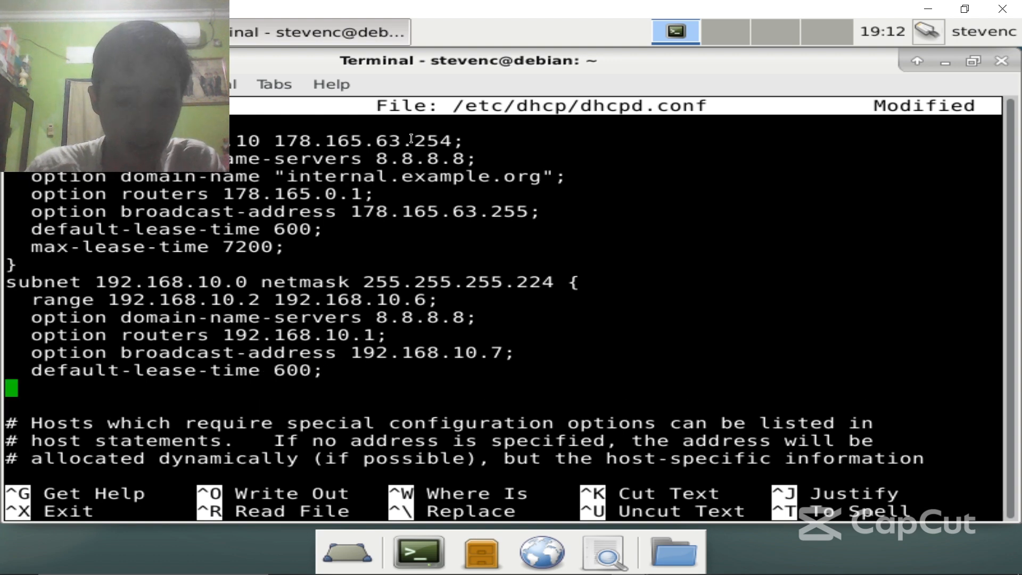
text(max)
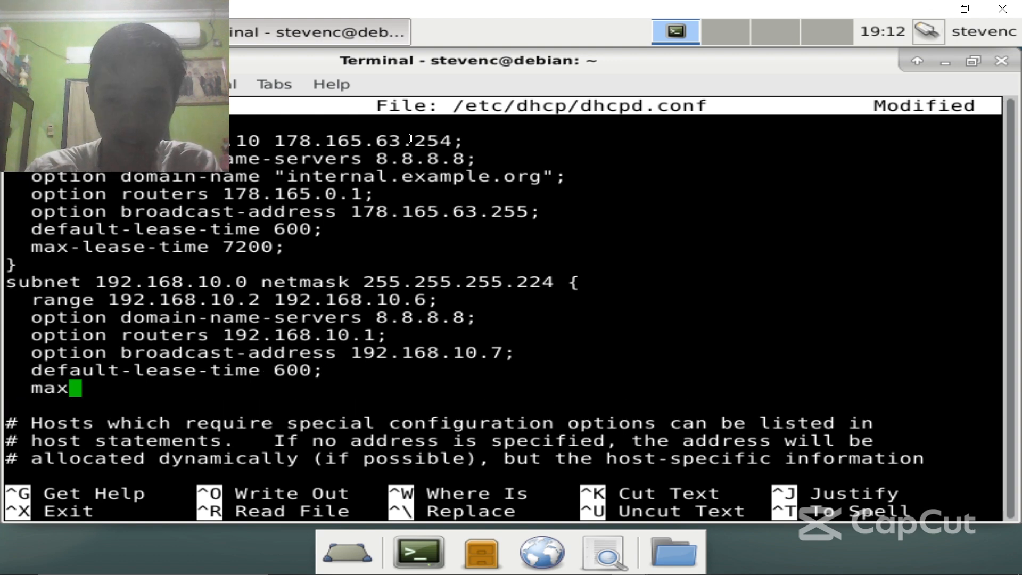
text(-lease-)
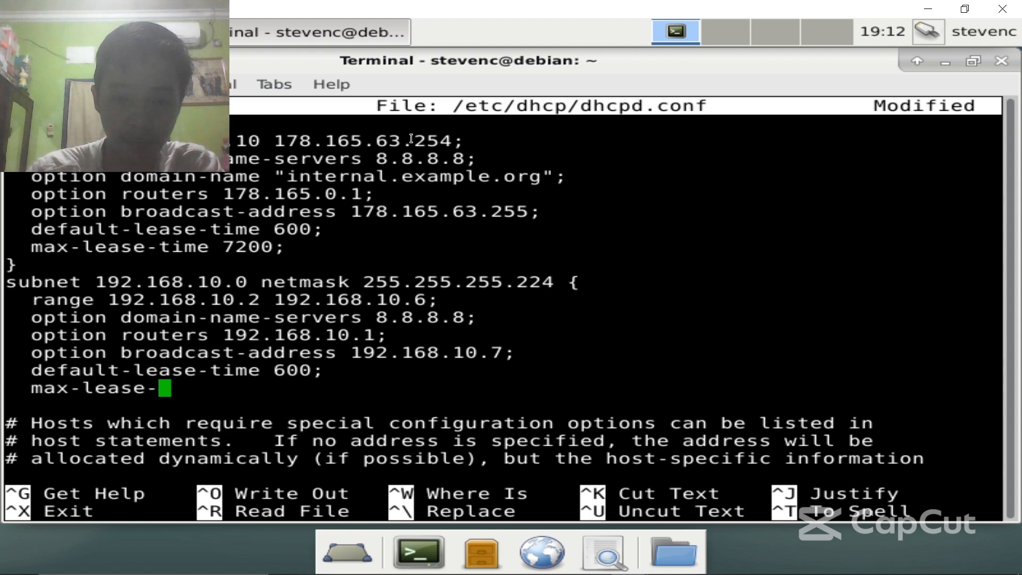
text(time 7200)
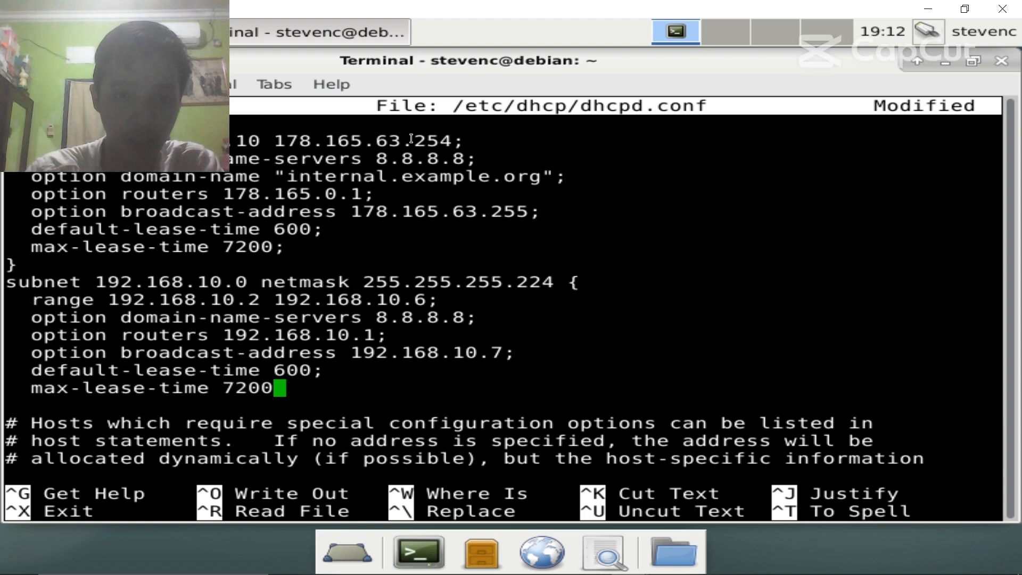
text(;)
- Close the subnet block with a brace and add a blank line above the subnet line
key(Down)
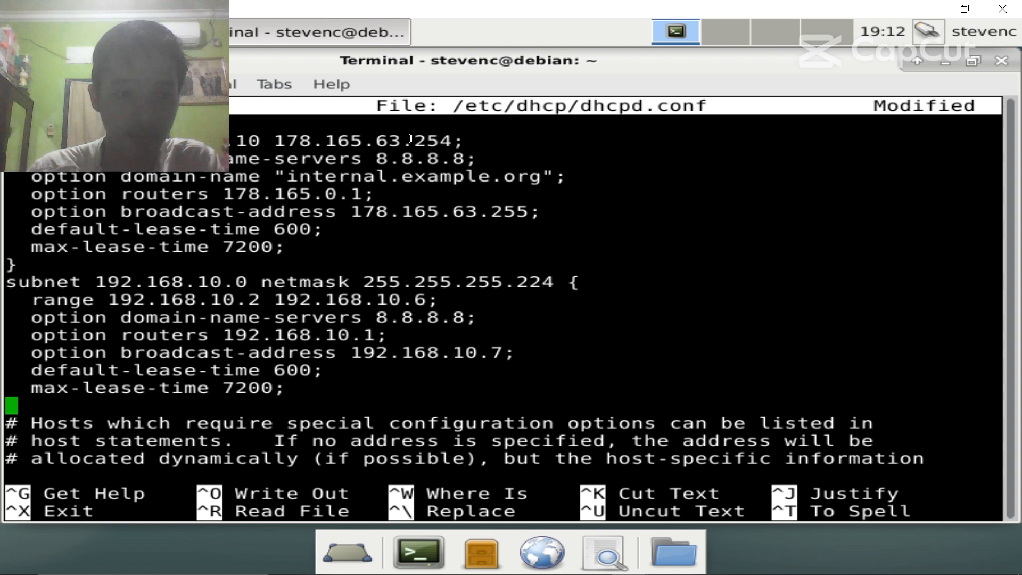
key(Up)
key(Return)
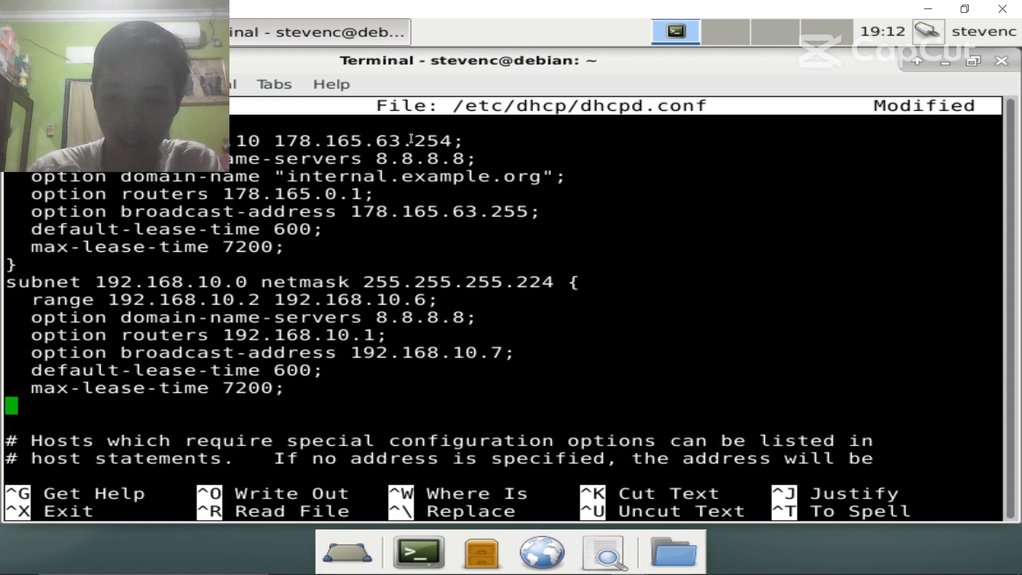
text(})
key(Up)
key(Up)
key(Up)
key(Up)
key(Up)
key(Up)
key(Up)
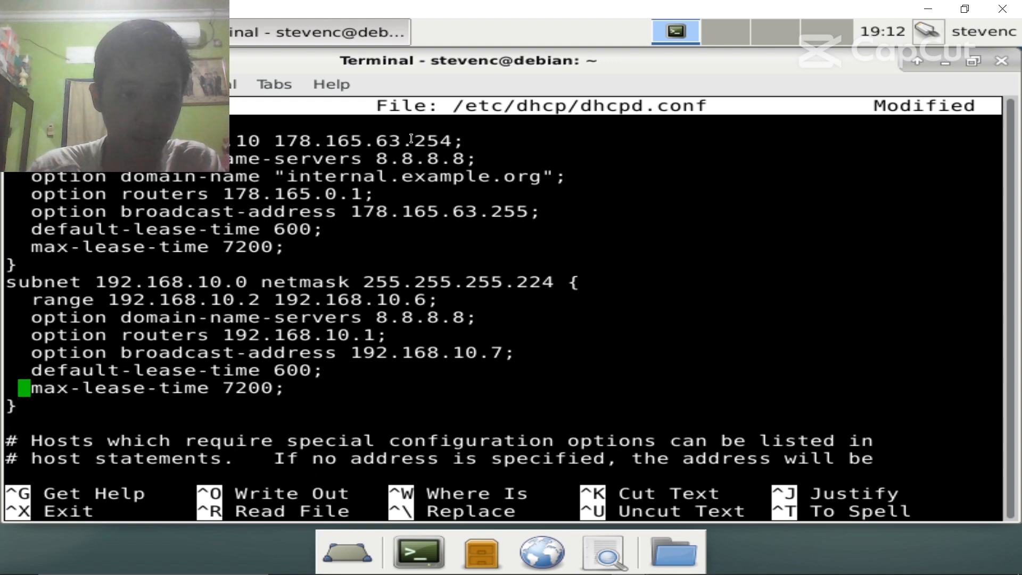
key(Left)
key(Return)
key(Up)
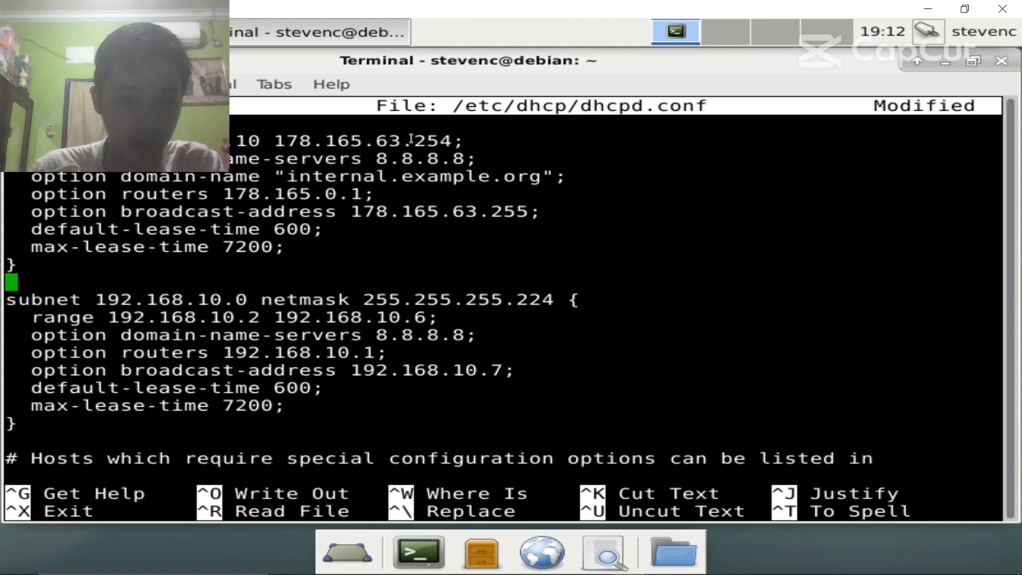
key(Down)
key(Down)
key(Down)
key(Down)
key(Down)
key(Down)
key(Down)
key(Down)
key(End)
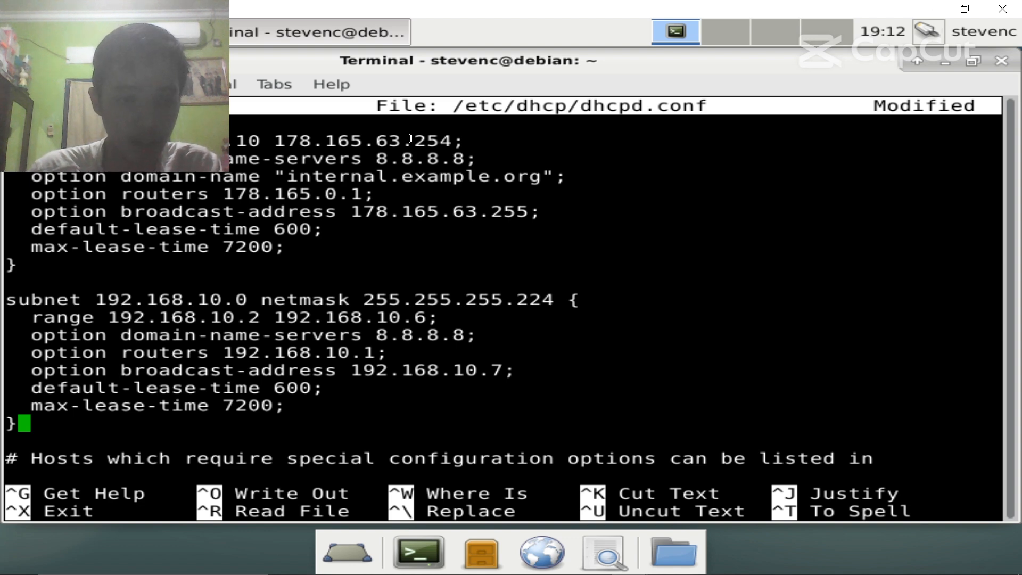
- Save dhcpd.conf and exit nano
key(ctrl+x)
key(y)
key(Return)
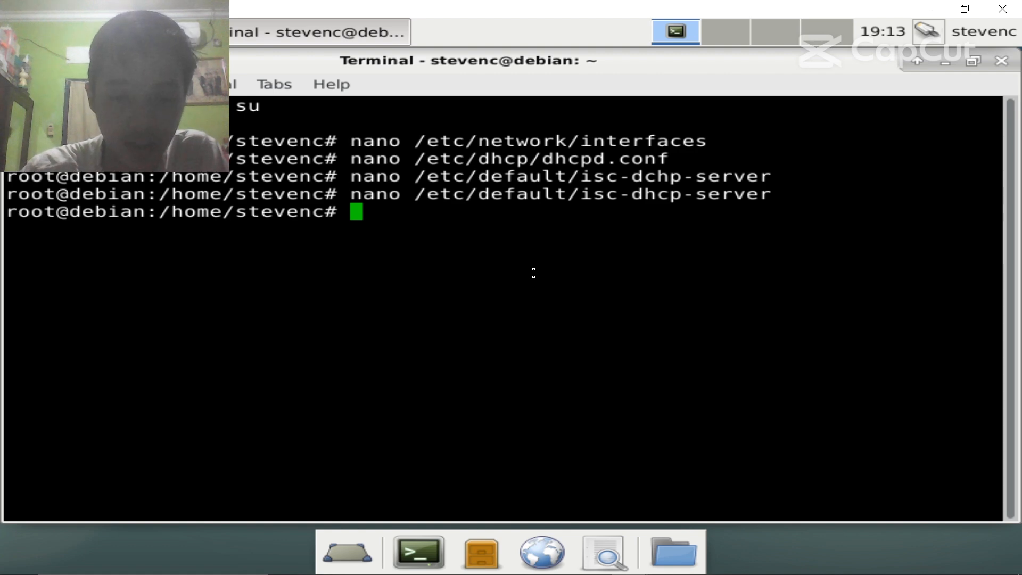
- Set INTERFACESv4 to 'enp0s3' in /etc/default/isc-dhcp-server
text(nano /etc)
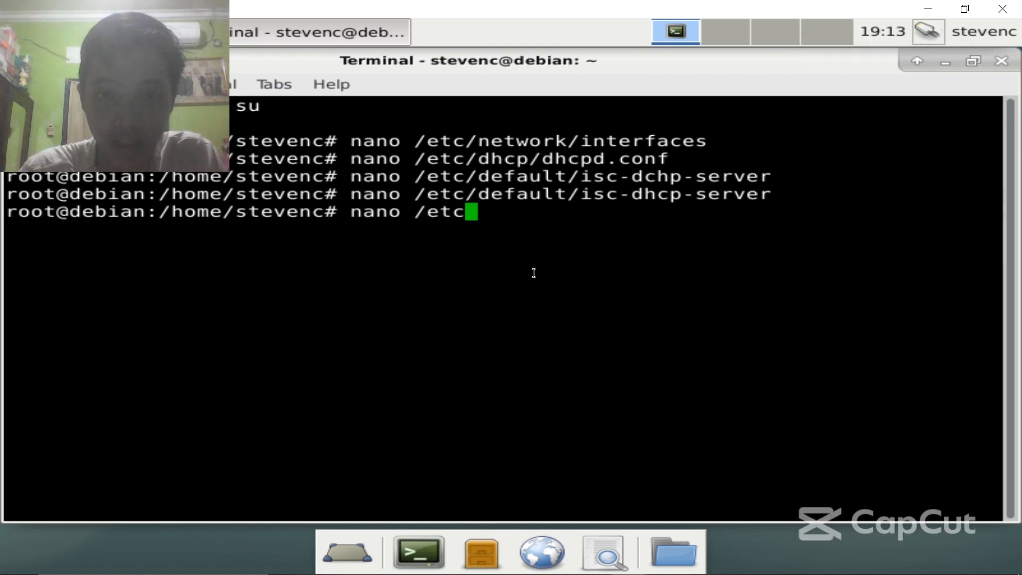
text(/)
text(default)
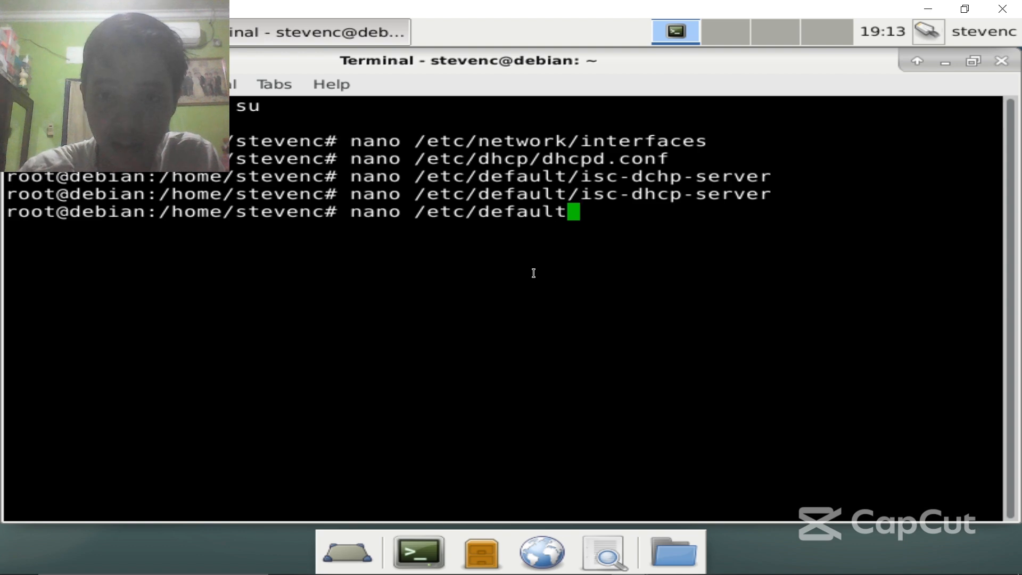
text(/isc-)
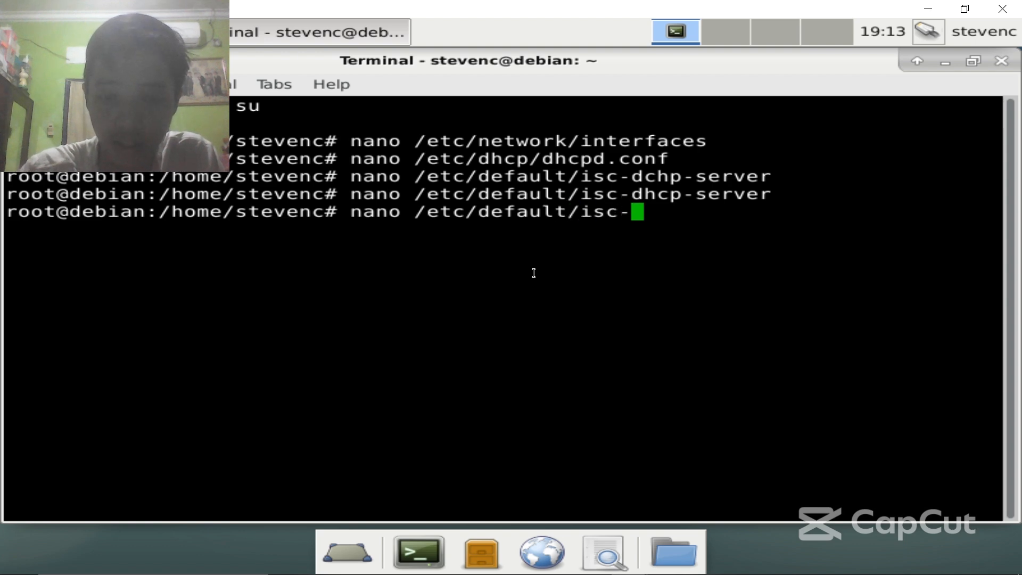
text(dhcp-server)
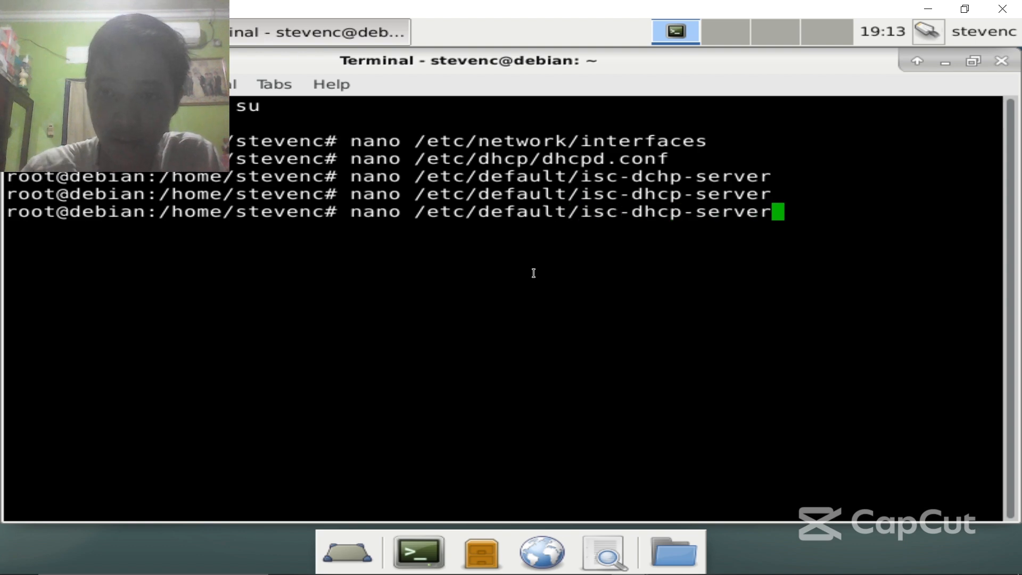
key(Return)
key(Down)
key(Down)
key(Down)
key(Down)
key(Down)
key(Down)
key(Down)
key(Down)
key(Down)
key(Down)
key(Down)
key(Down)
key(Down)
key(Down)
key(Down)
key(Down)
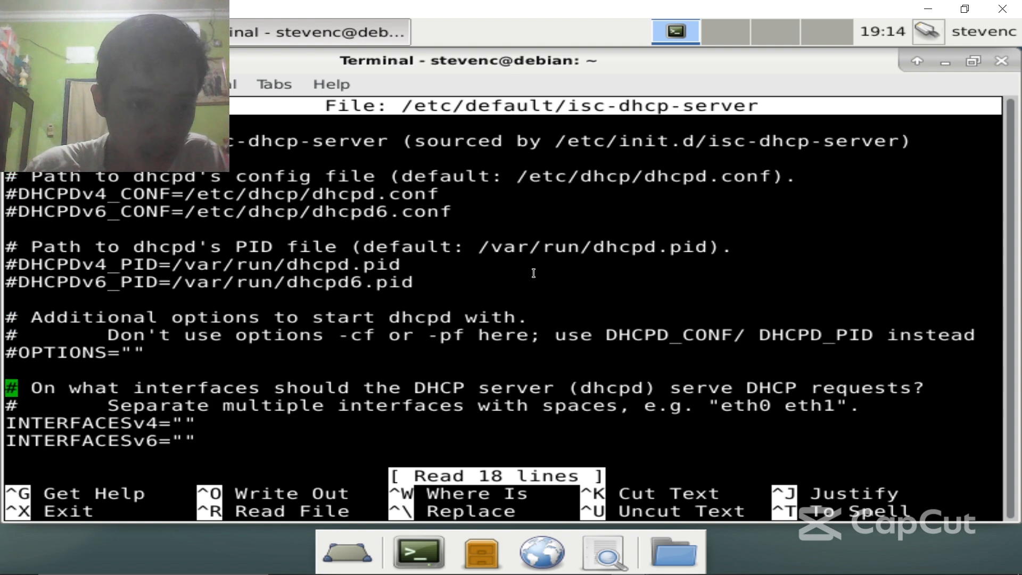
key(Right)
key(Right)
key(Right)
key(Right)
key(Right)
key(Right)
key(Right)
key(Right)
key(Right)
key(Right)
key(Right)
key(Right)
key(Right)
key(Right)
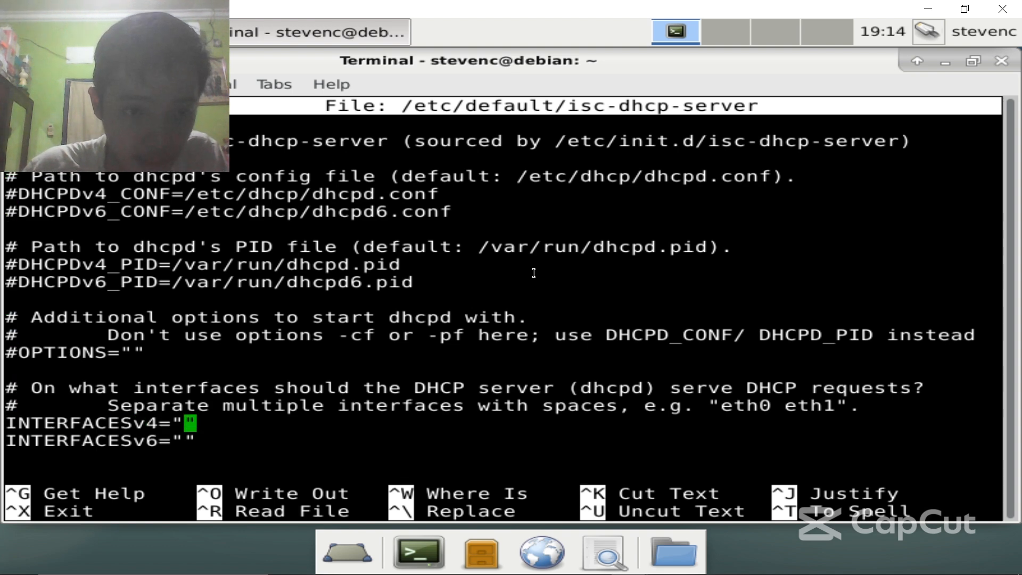
text(w)
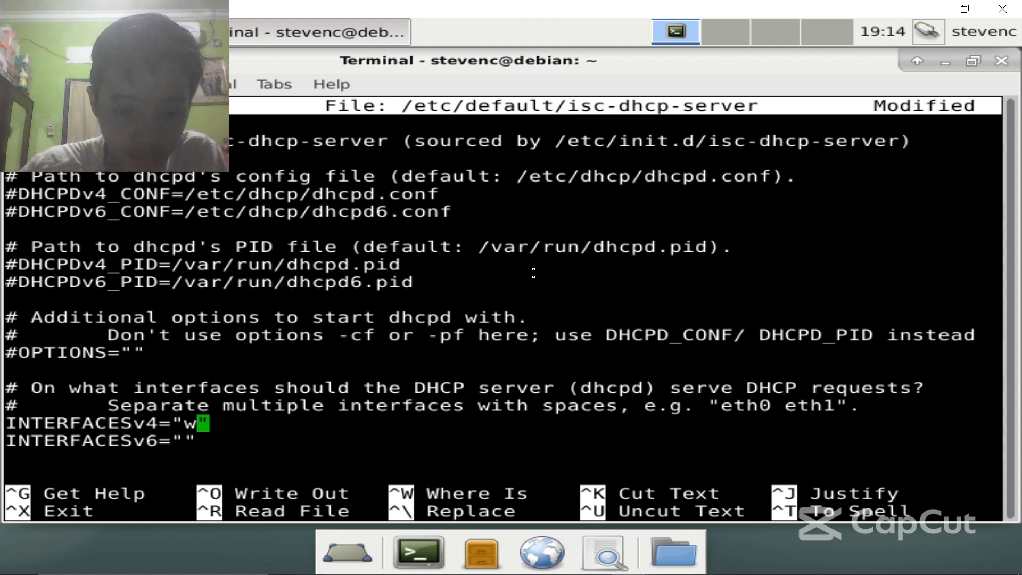
key(BackSpace)
text(enp0s3)
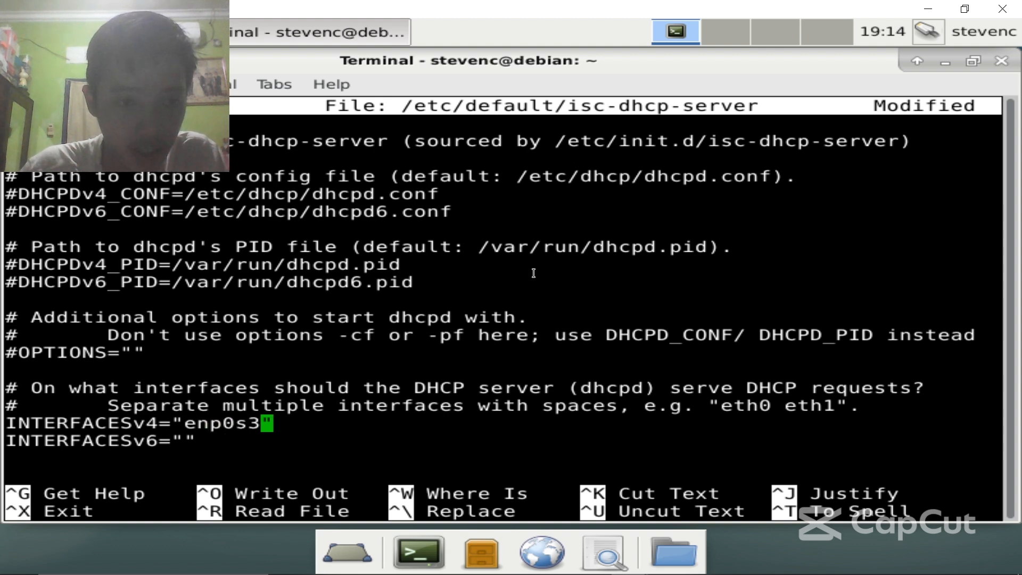
- Save the file, exit nano, and enter the command to edit /etc/sysctl.conf
key(ctrl+x)
key(y)
key(Return)
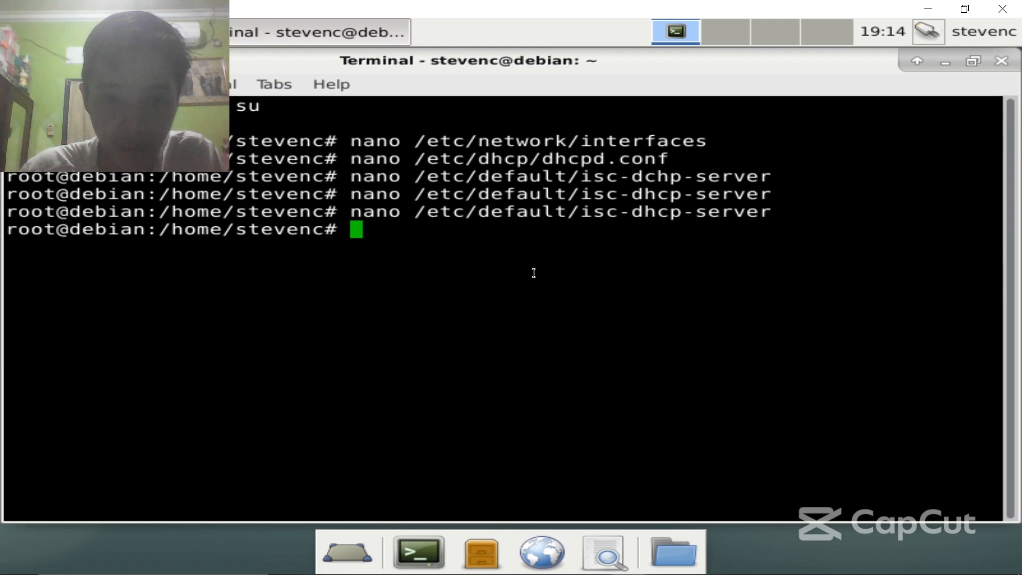
text(nano )
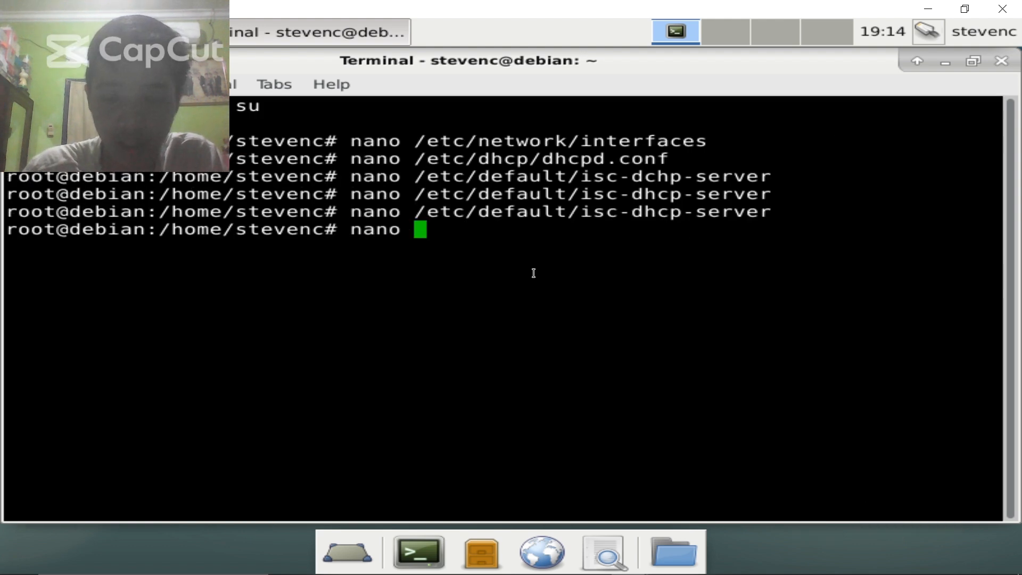
text(/etc)
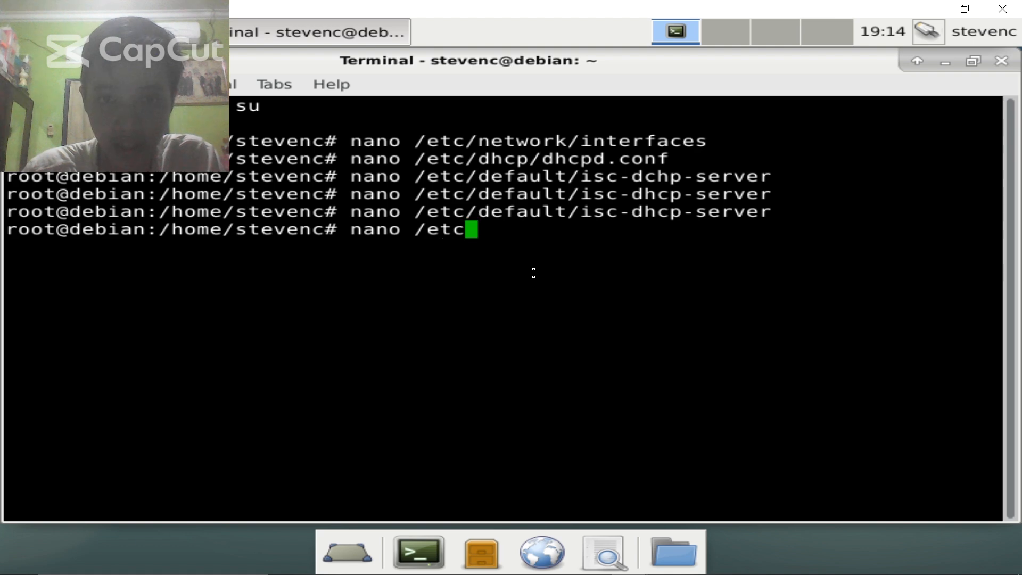
text(/sysct)
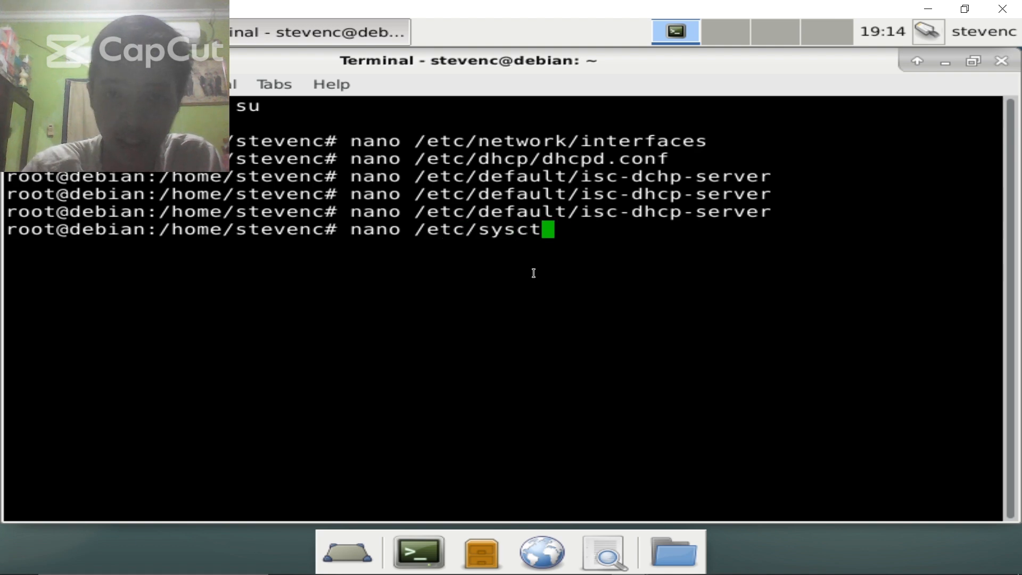
text(l.conf)
- Uncomment net.ipv4.ip_forward=1 in /etc/sysctl.conf and save the file
key(Return)
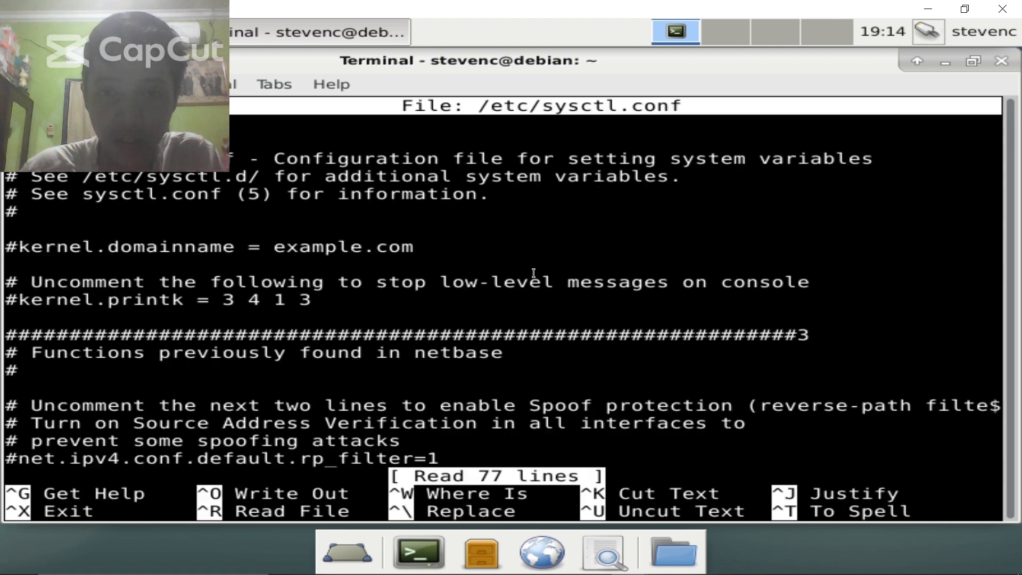
key(Down)
key(Down)
key(Down)
key(Down)
key(Down)
key(Down)
key(Down)
key(Down)
key(Down)
key(Down)
key(Down)
key(Down)
key(Down)
key(Down)
key(Down)
key(Down)
key(Down)
key(Down)
key(Down)
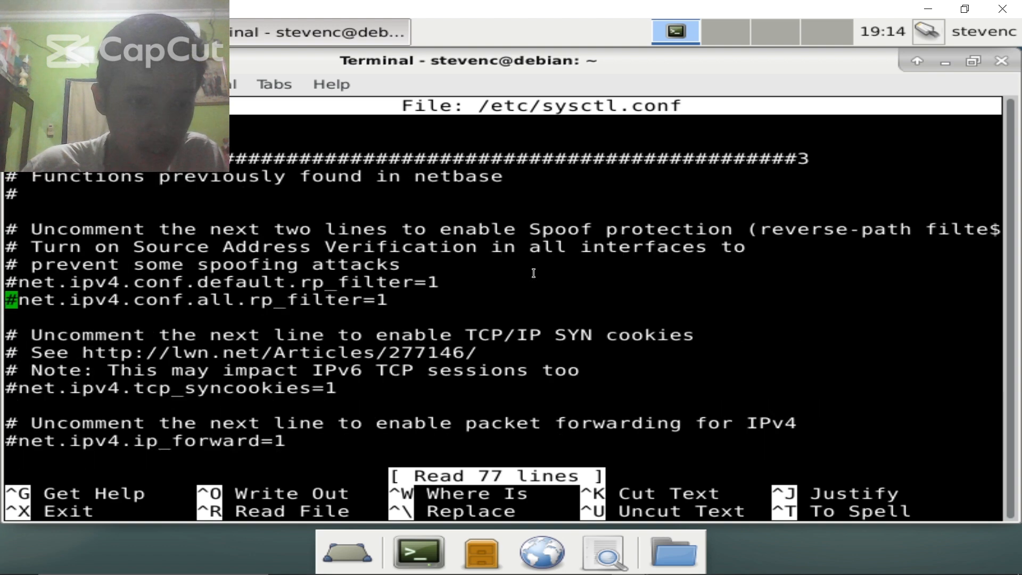
key(Down)
key(Down)
key(Down)
key(Down)
key(Down)
key(Down)
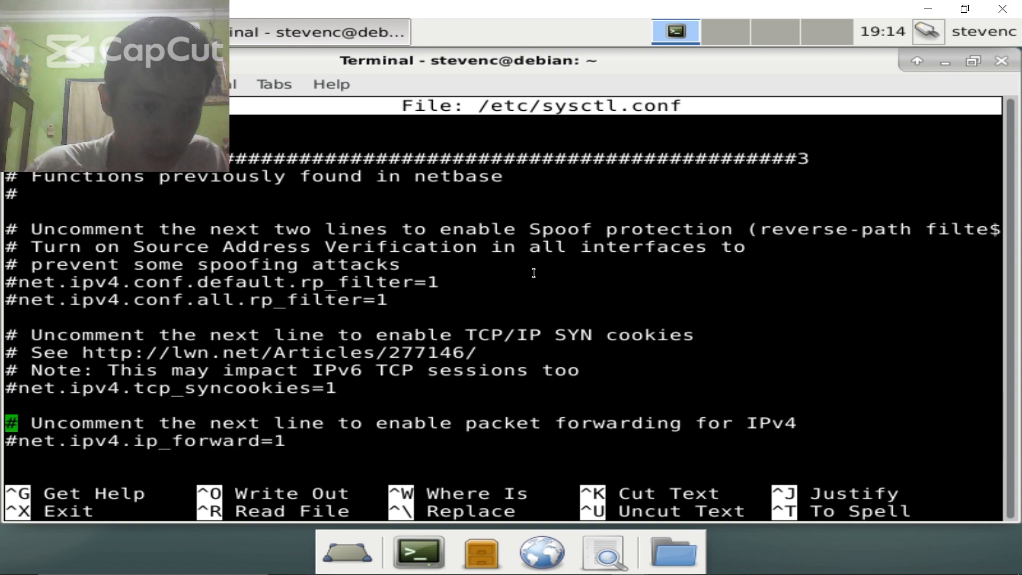
key(Right)
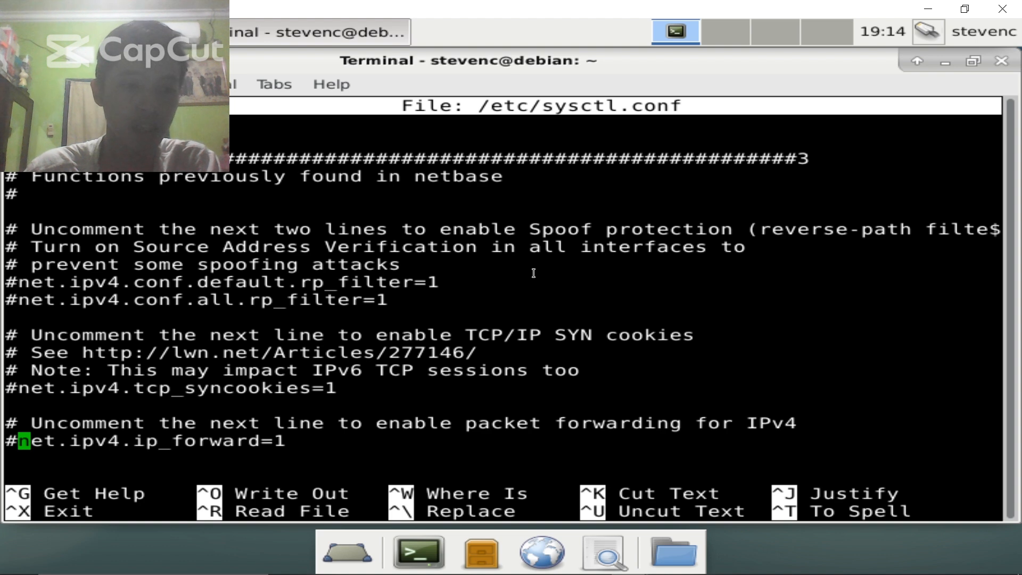
key(BackSpace)
key(ctrl+x)
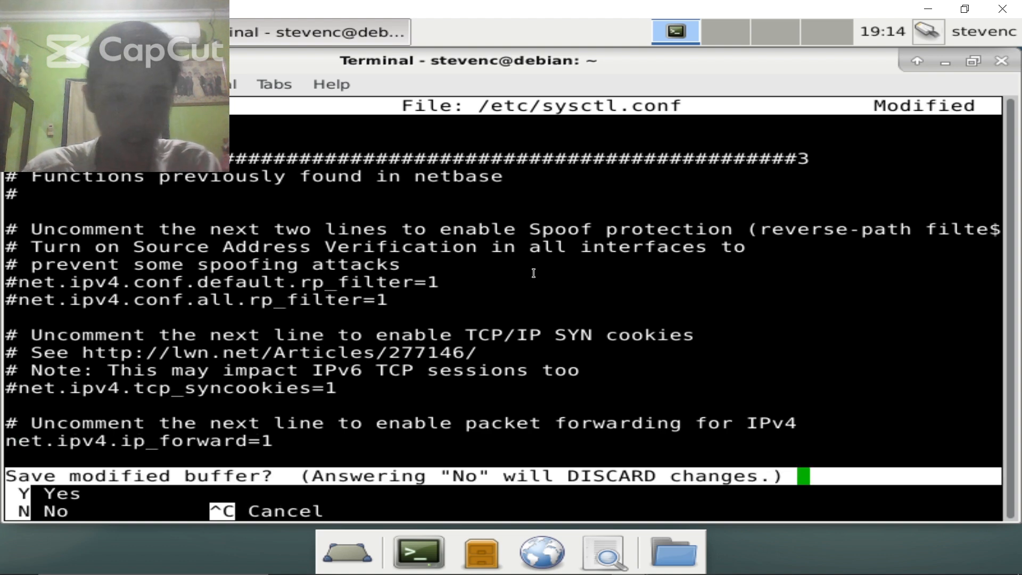
key(y)
key(Return)
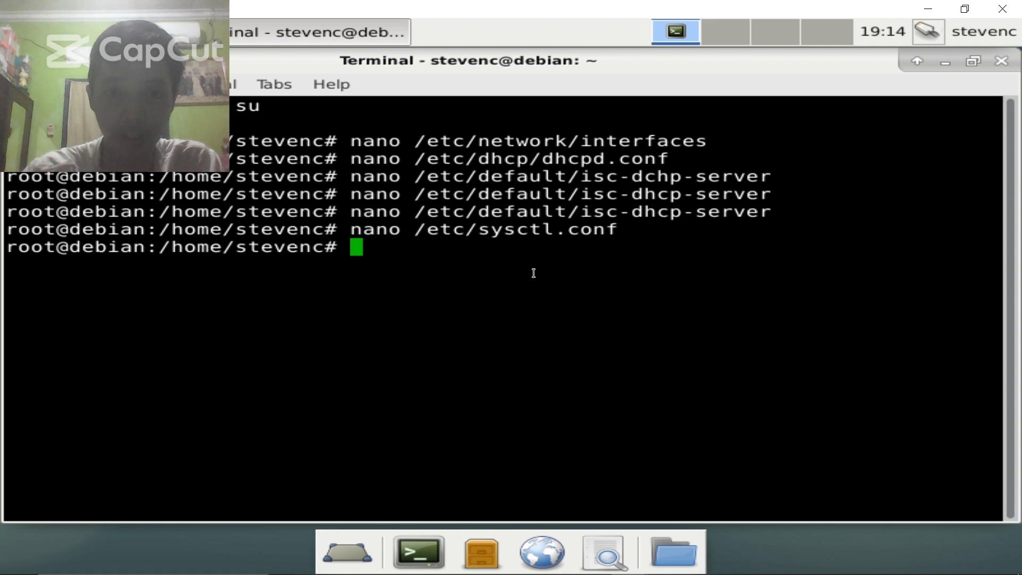
- Restart networking with /etc/init.d/networking restart
text(nan)
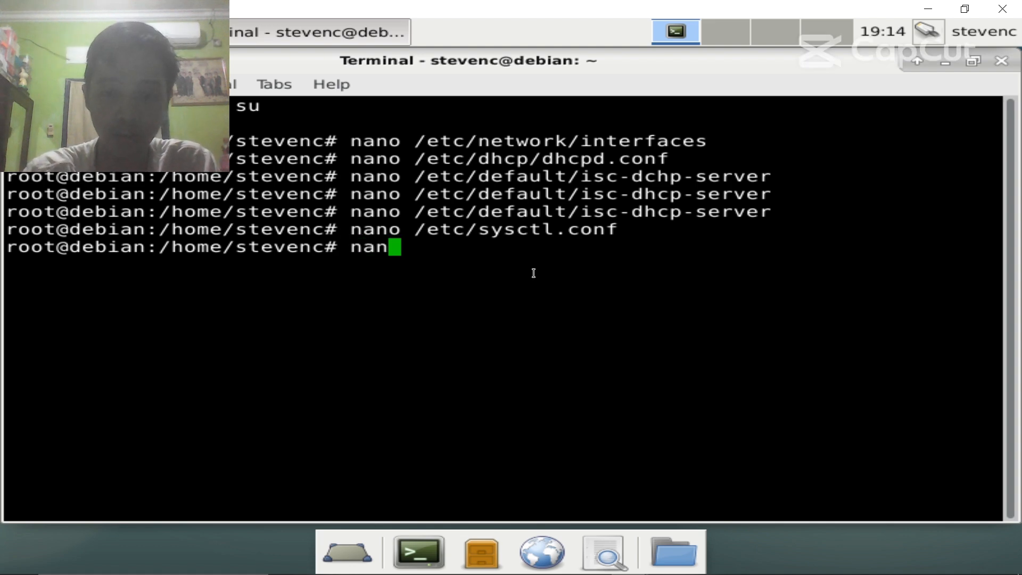
key(BackSpace)
key(BackSpace)
key(BackSpace)
text(/)
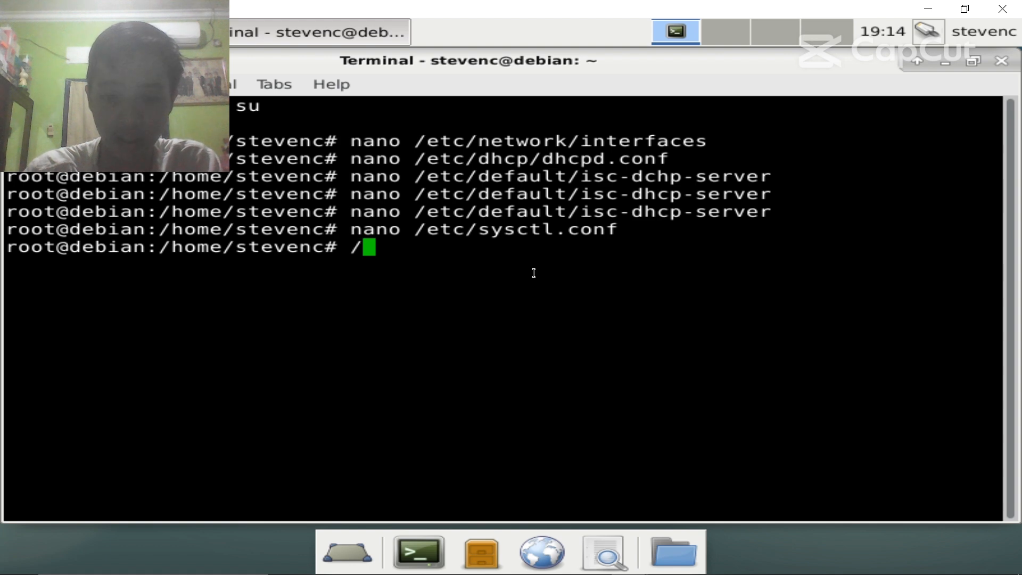
text(etc/init.d)
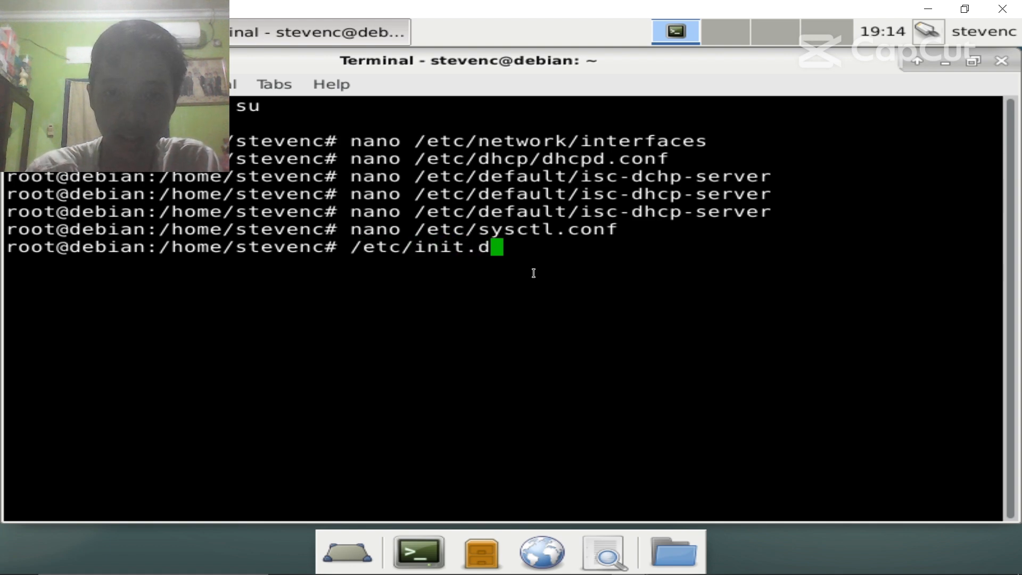
text(/networki)
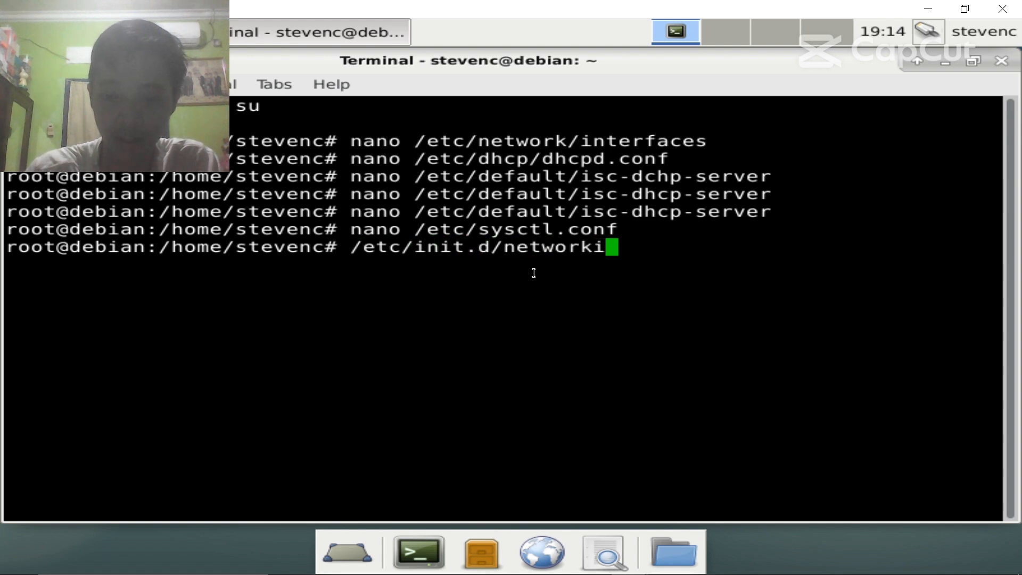
text(ng restart)
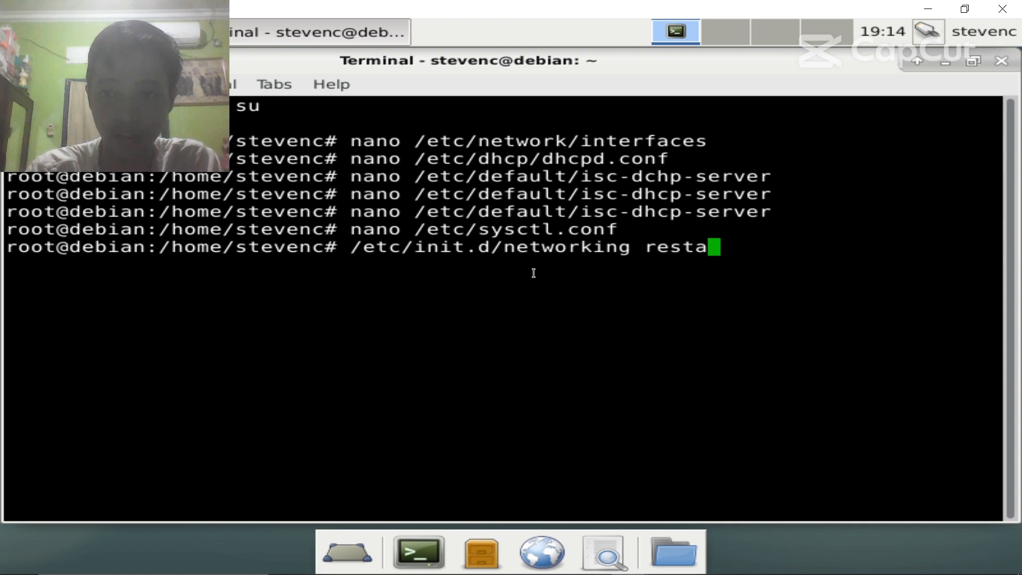
key(Return)
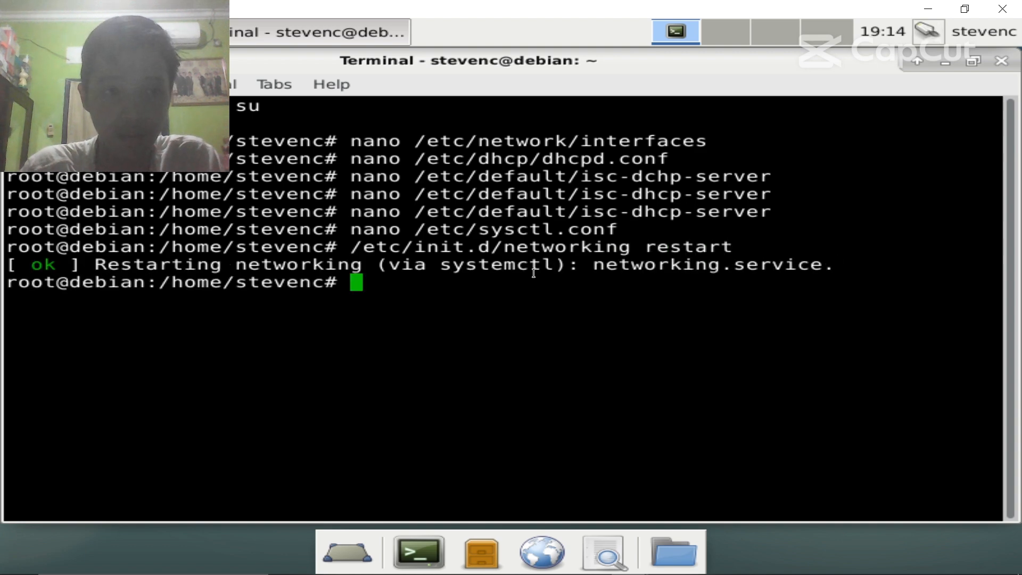
- Restart the DHCP server with /etc/init.d/isc-dhcp-server restart
text(/etc/i)
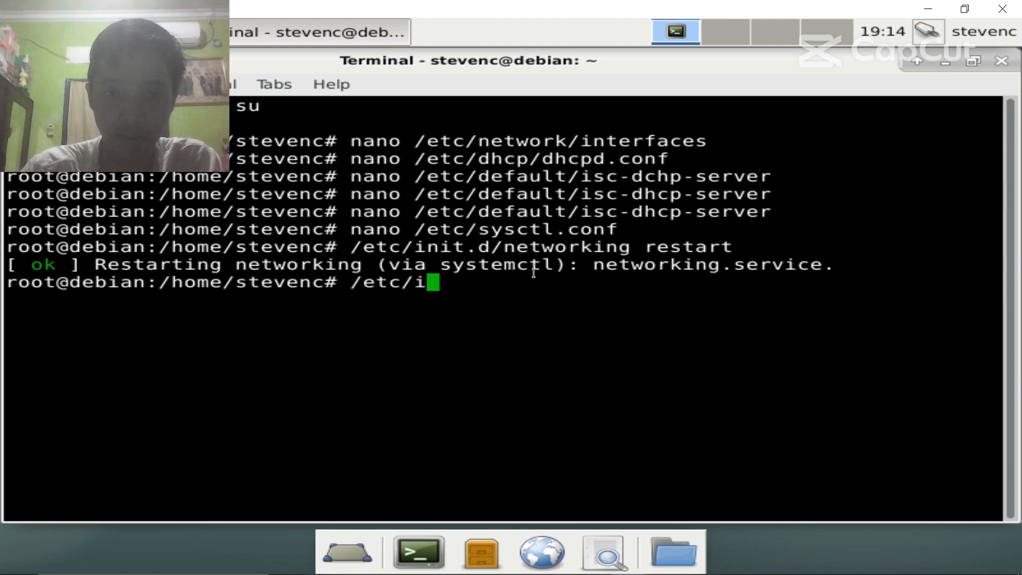
text(nit.d/)
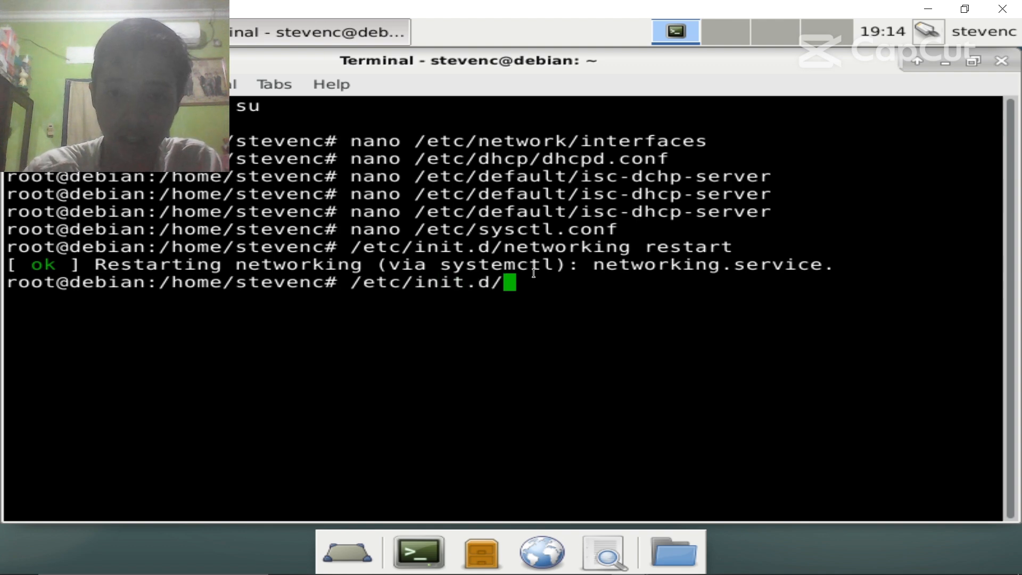
text(isc-)
key(Tab)
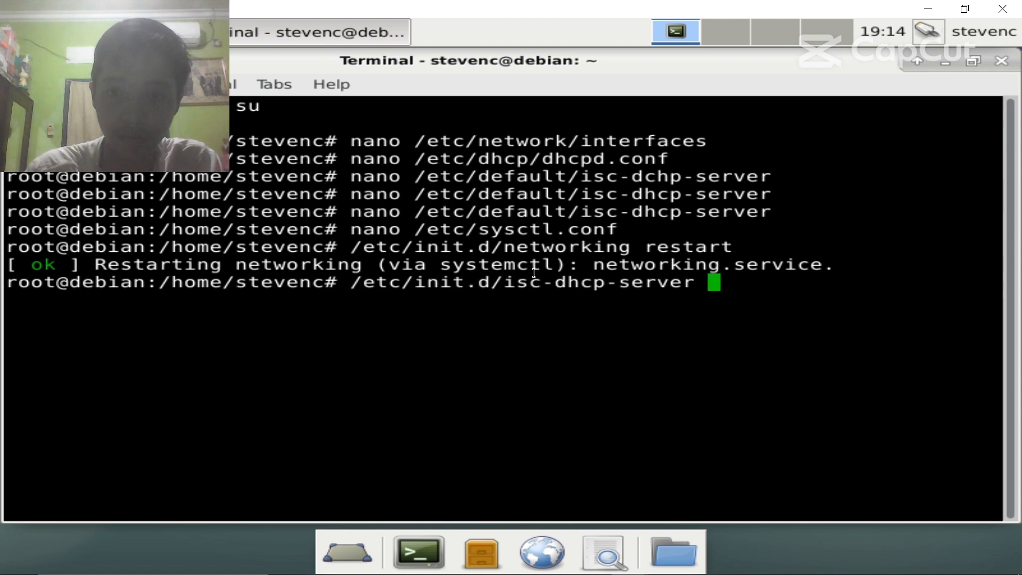
text(restart)
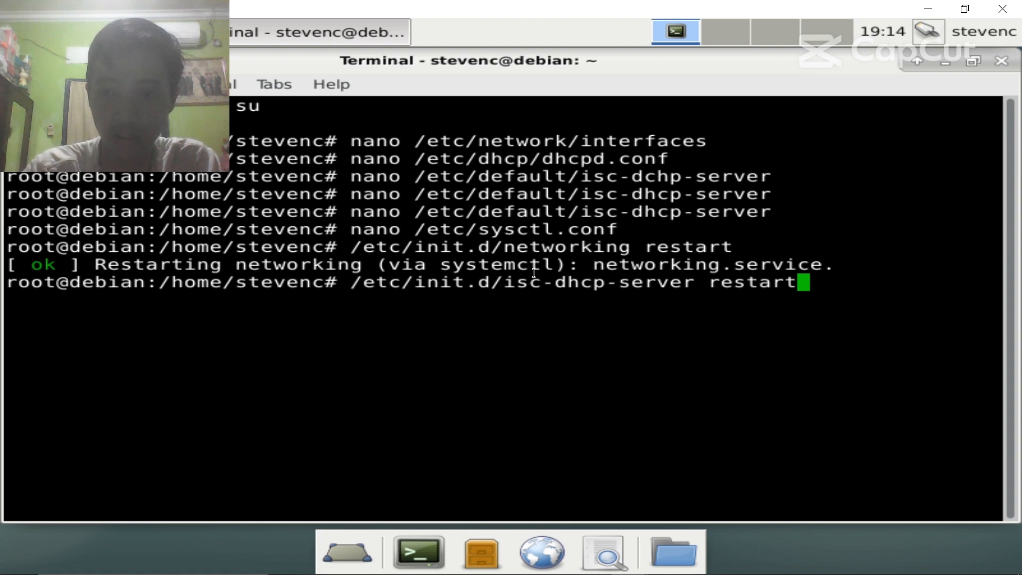
key(Return)
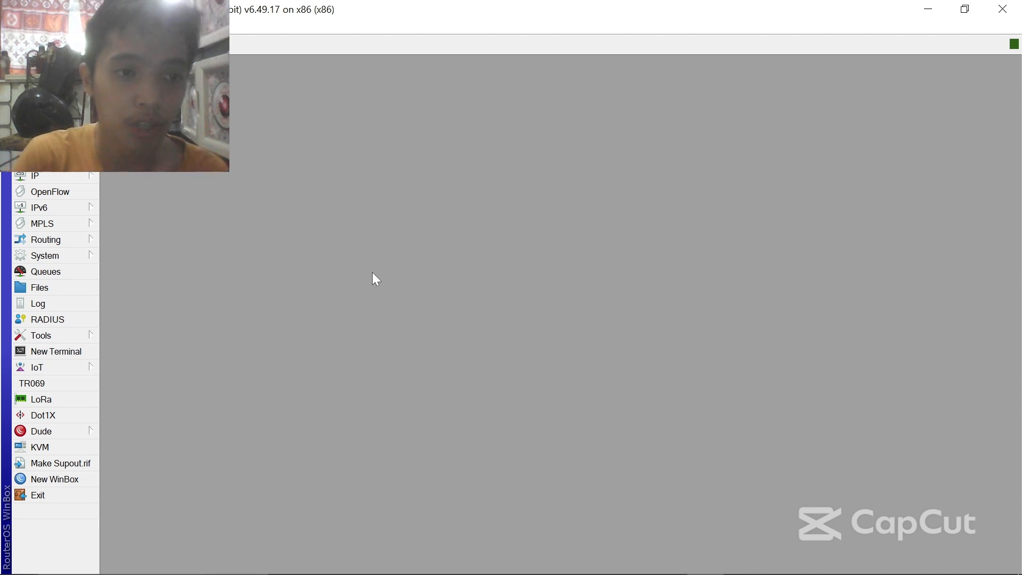
- Add a new DHCP relay on interface bridge1
click(55, 177)
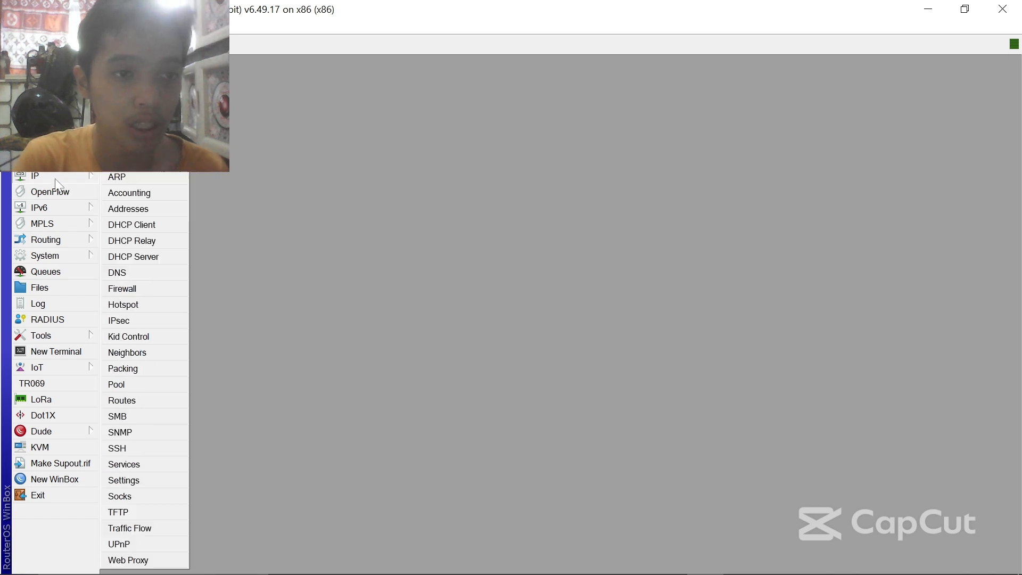
click(171, 244)
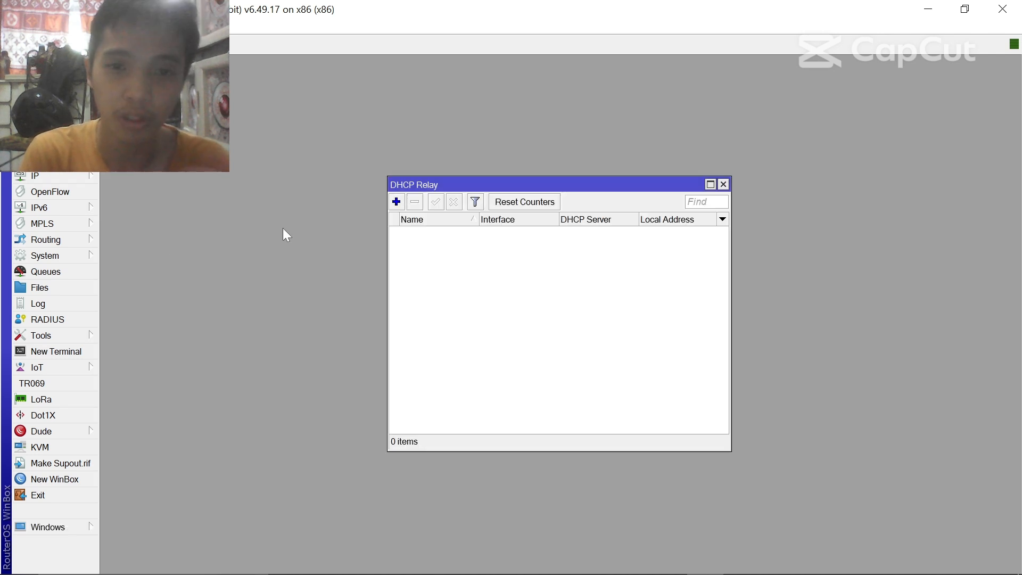
click(398, 203)
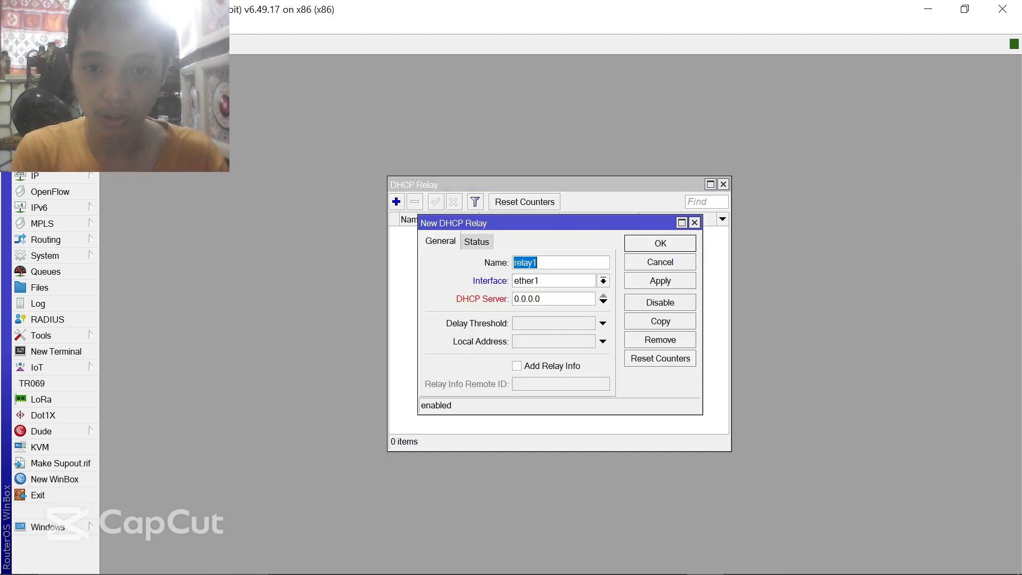
click(549, 286)
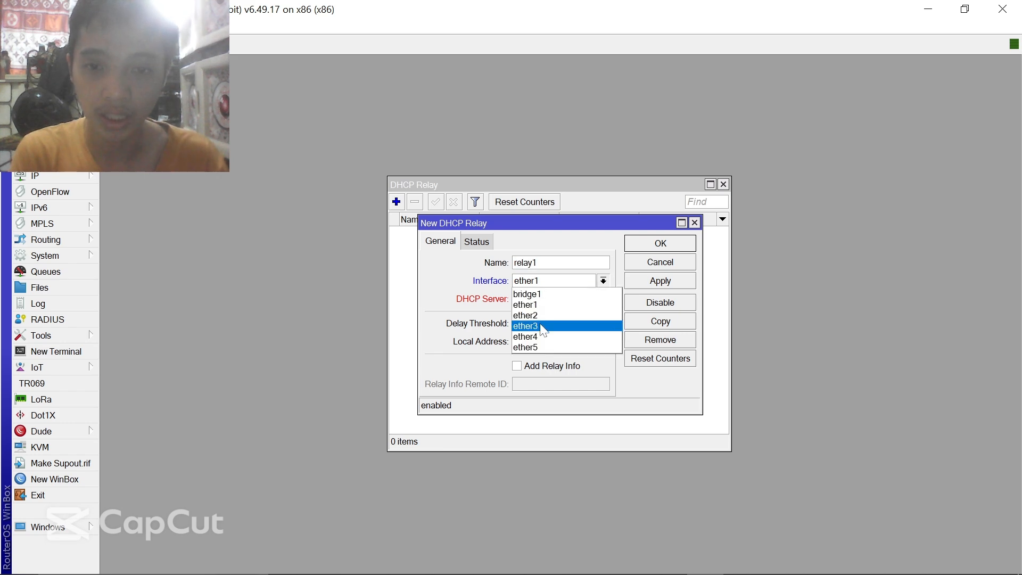
click(532, 294)
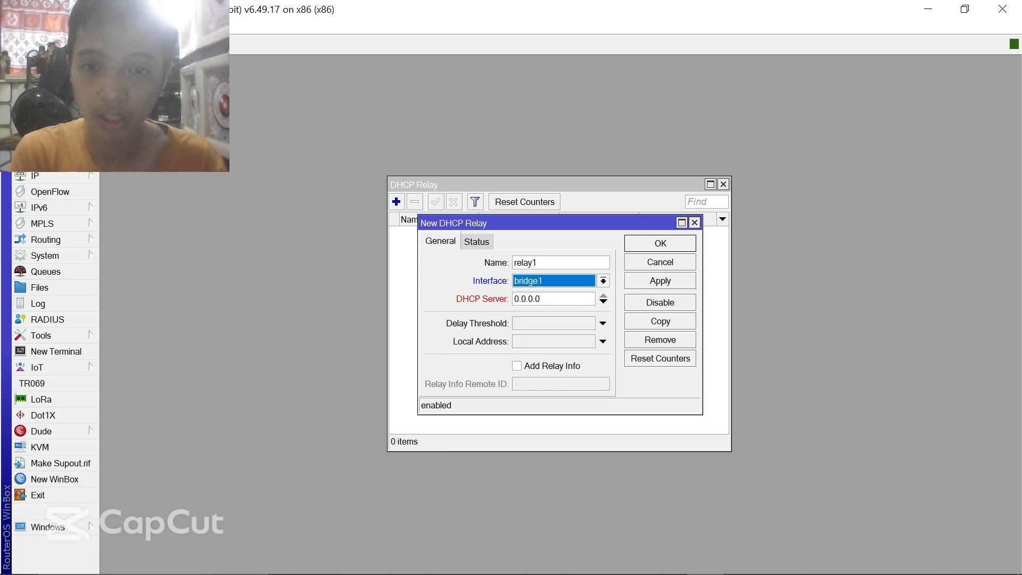
- Set the relay's DHCP server to 178.165.0.2 and save relay1
double_click(532, 298)
text(178)
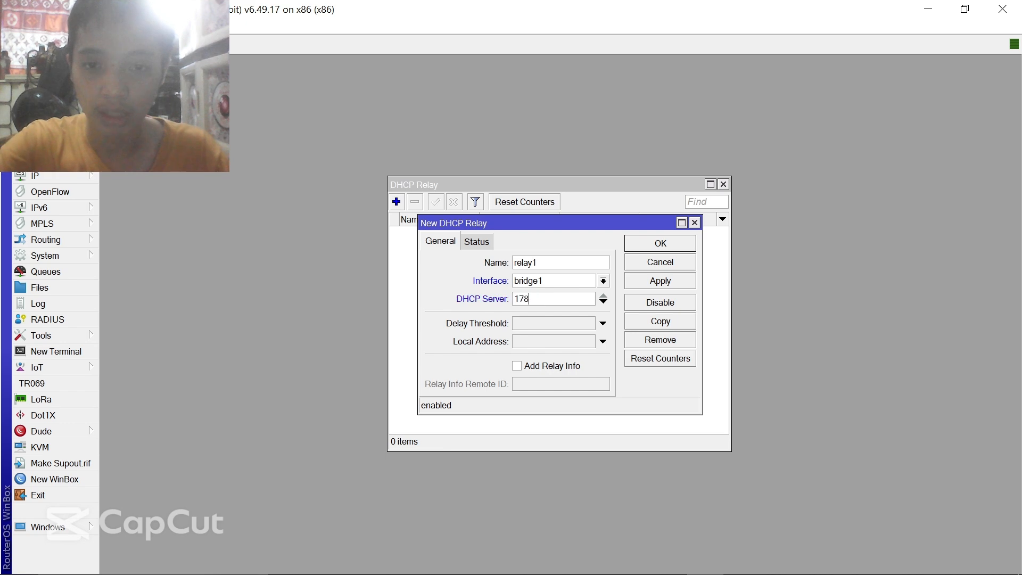
text(.168.0)
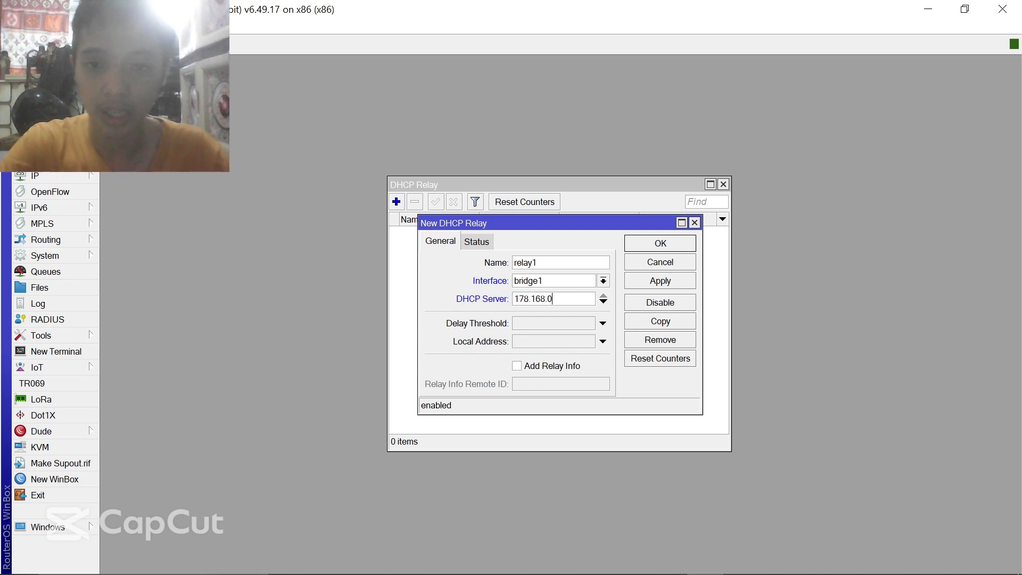
text(.2)
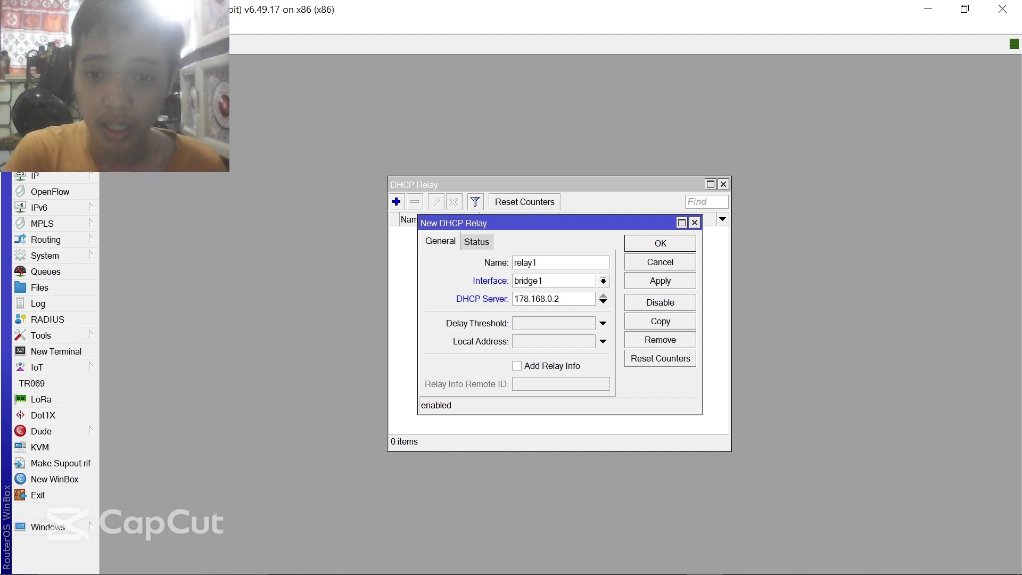
key(Left)
key(Left)
key(Left)
key(Left)
key(BackSpace)
text(5)
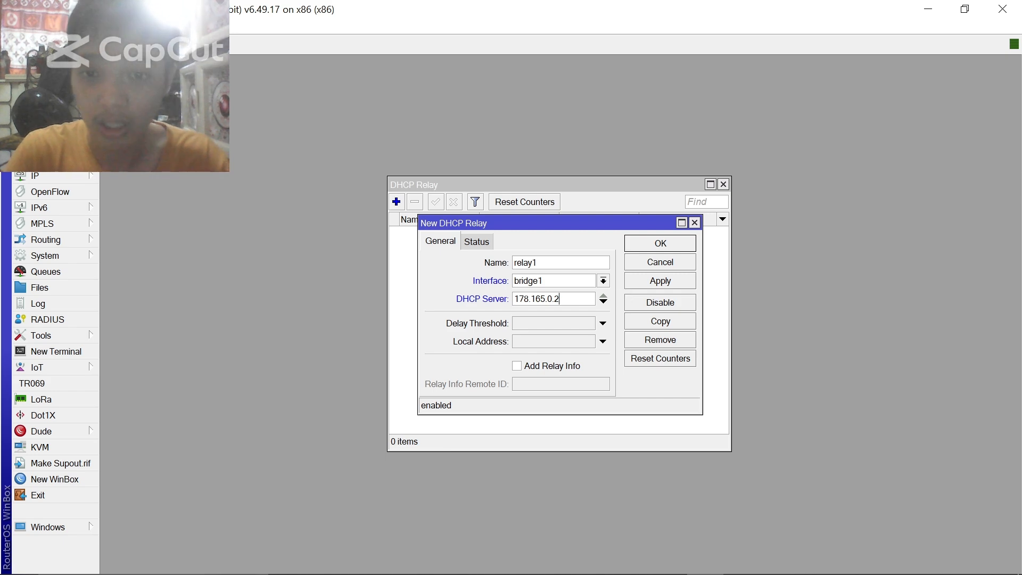
click(665, 287)
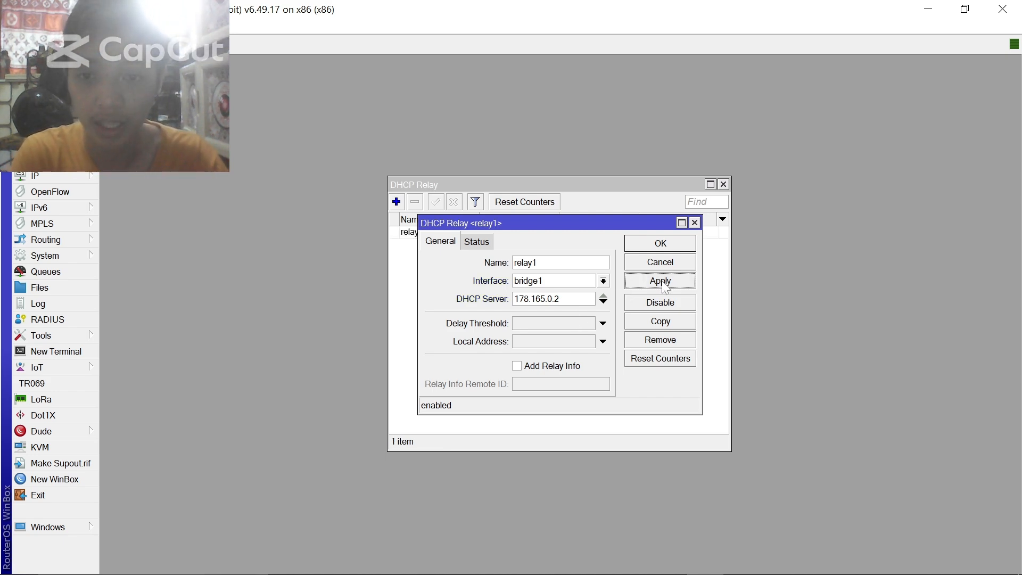
click(661, 244)
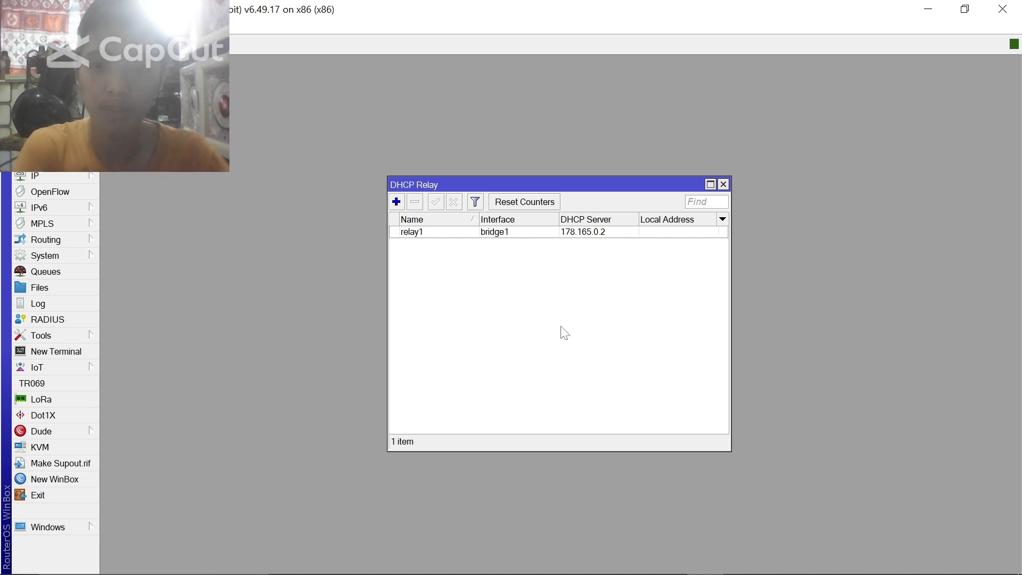
- Close the DHCP Relay window, then stop the OBS recording and confirm
click(725, 185)
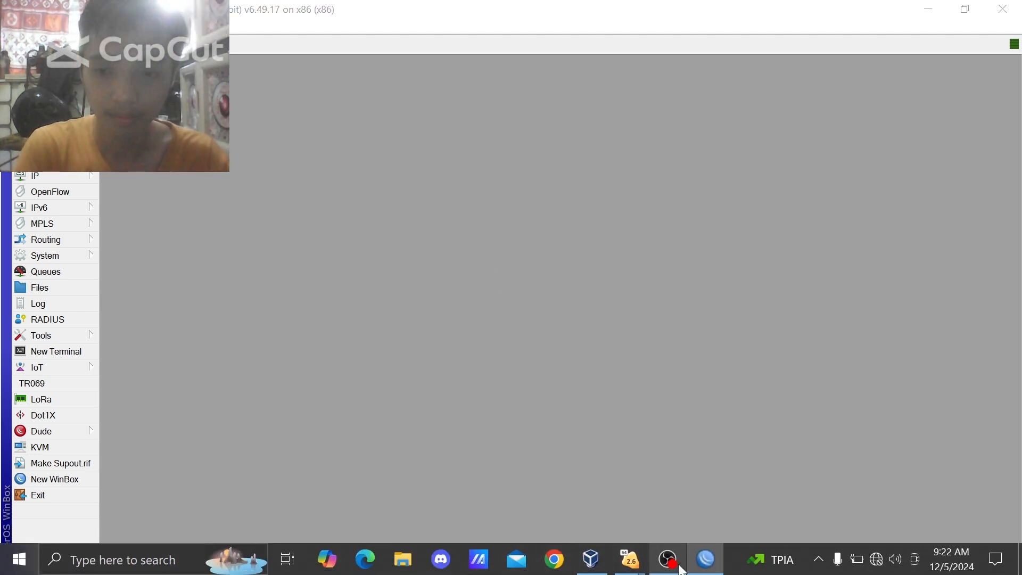
click(680, 567)
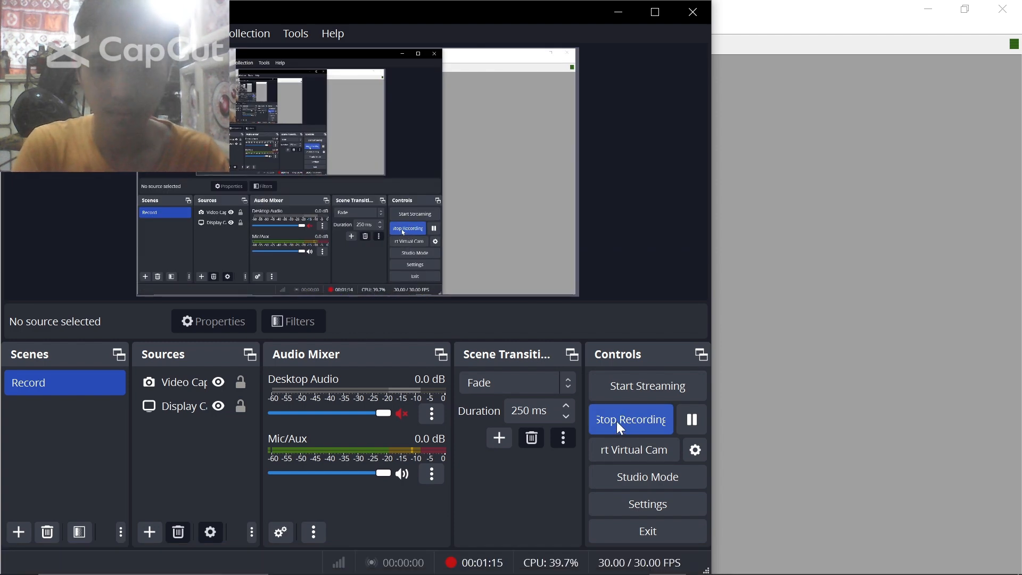
click(618, 422)
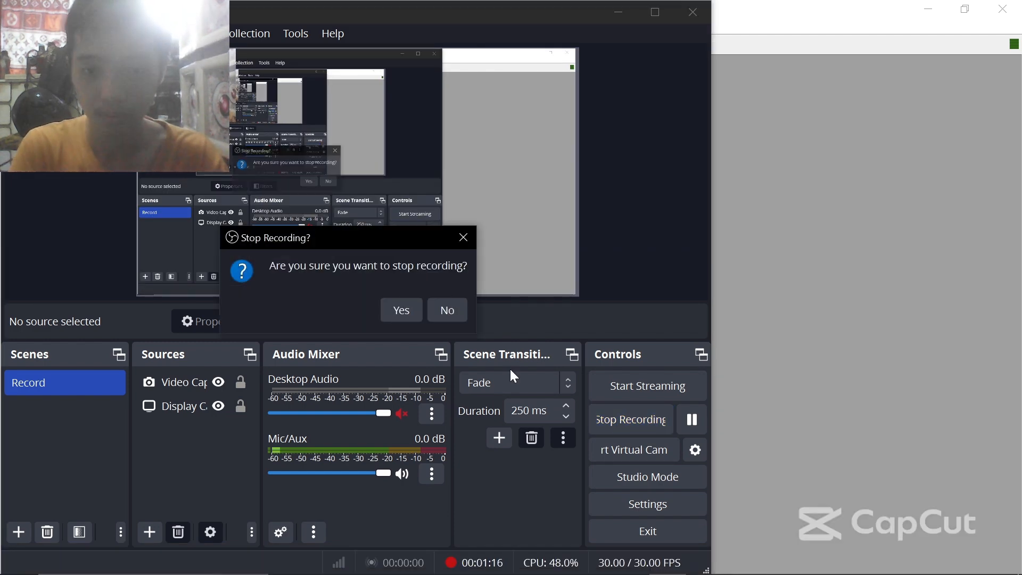
click(402, 311)
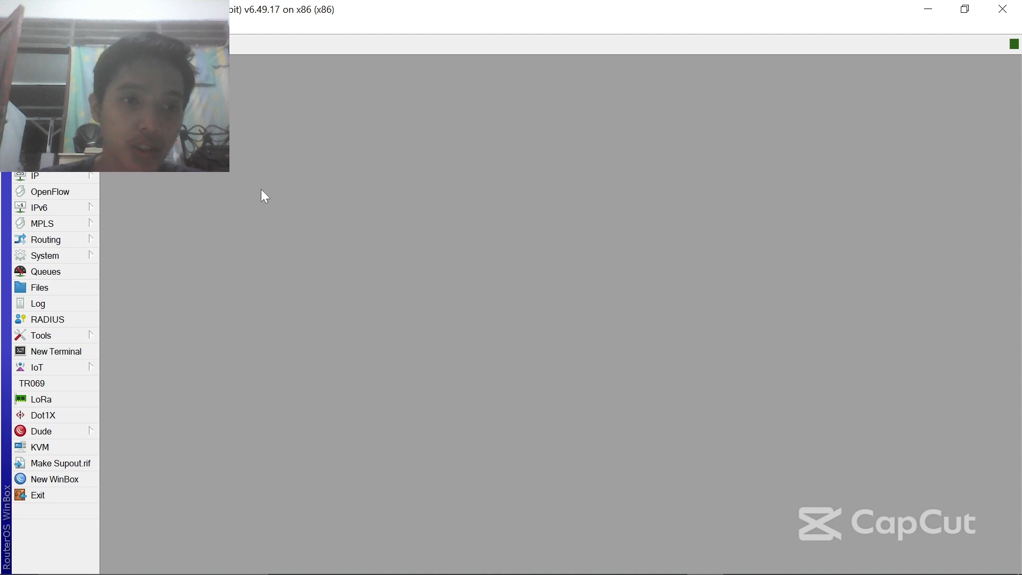
- Run Hotspot Setup on bridge1, accepting the 178.165.0.1/18 network and suggested address pool
click(63, 175)
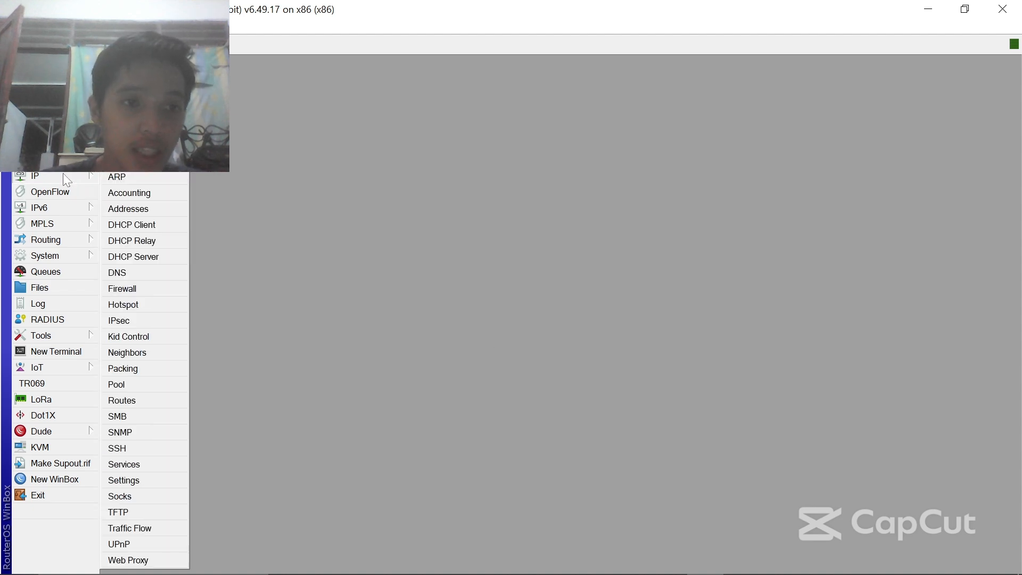
click(154, 305)
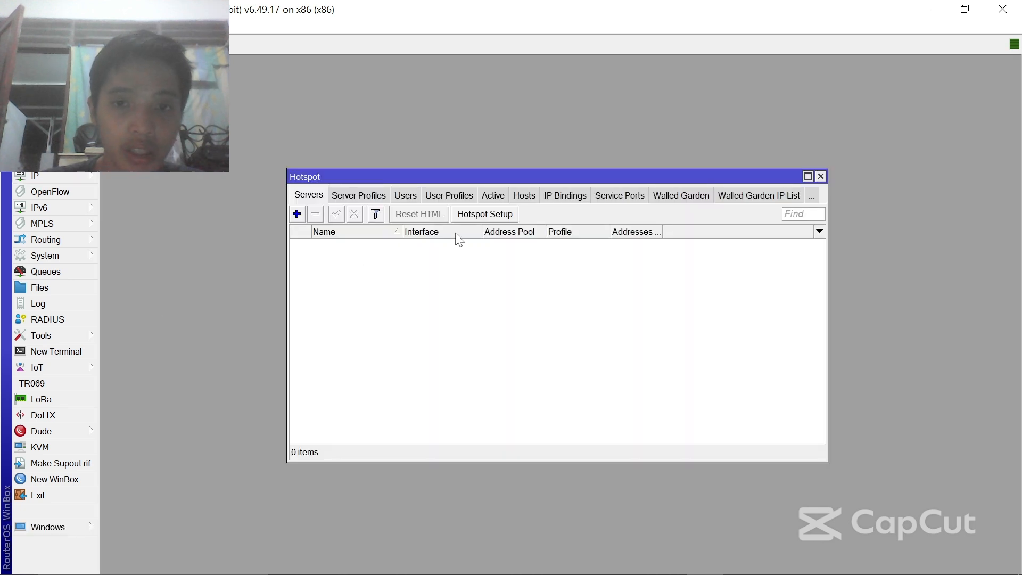
click(499, 215)
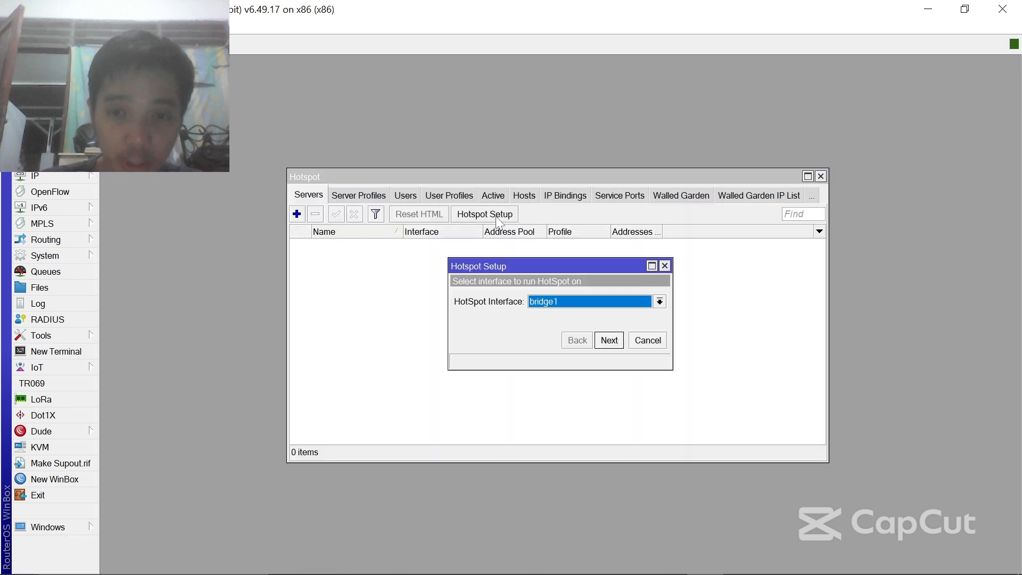
click(610, 341)
click(610, 340)
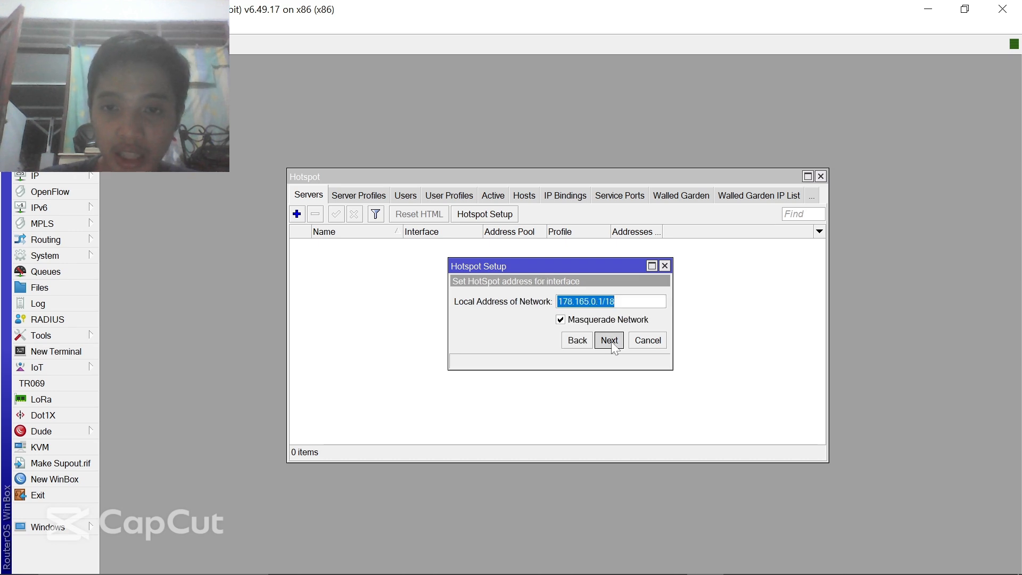
click(610, 341)
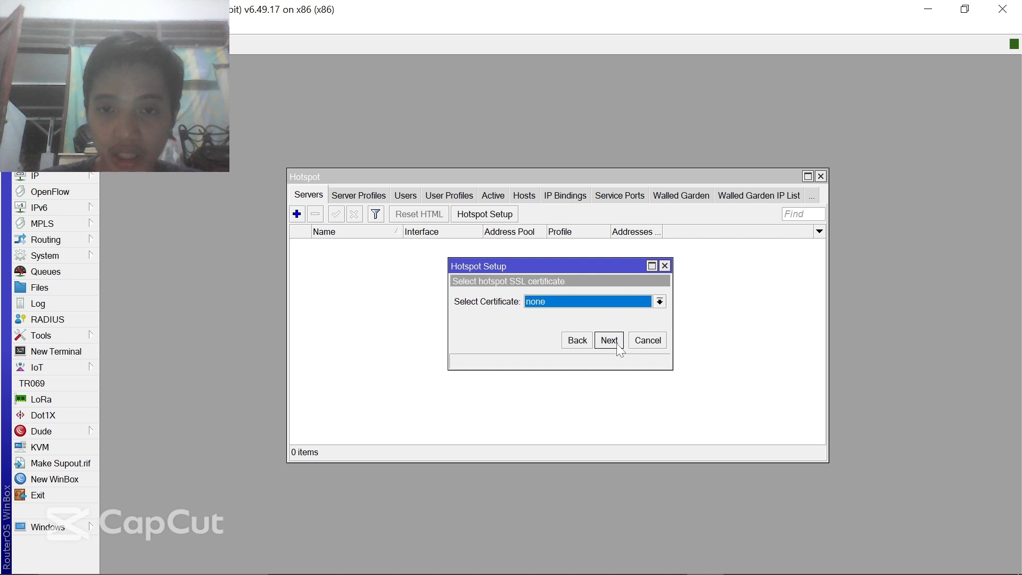
- Skip SSL and SMTP, keep the DNS servers, and set DNS name hotspot.net to finish
click(618, 345)
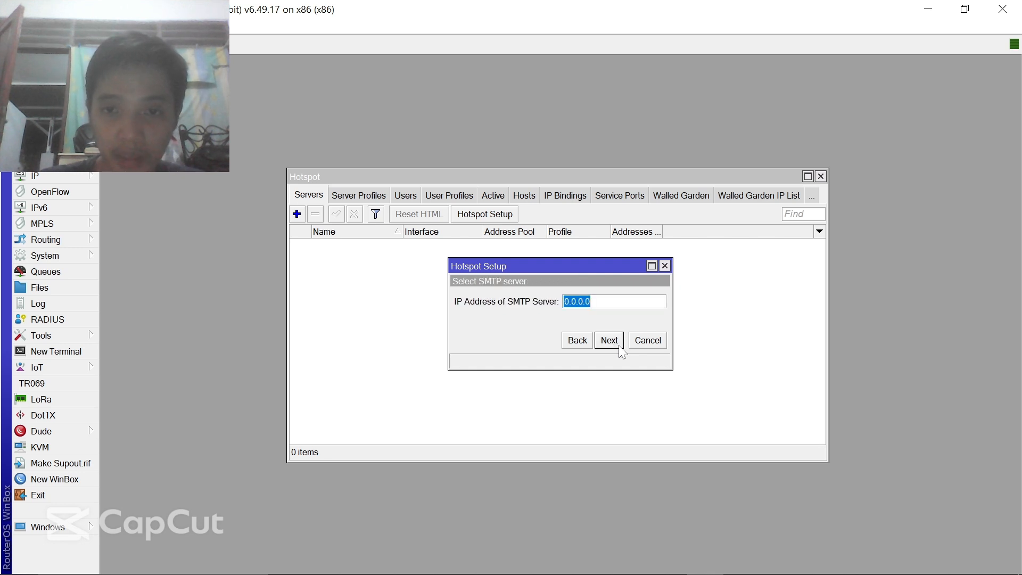
click(617, 343)
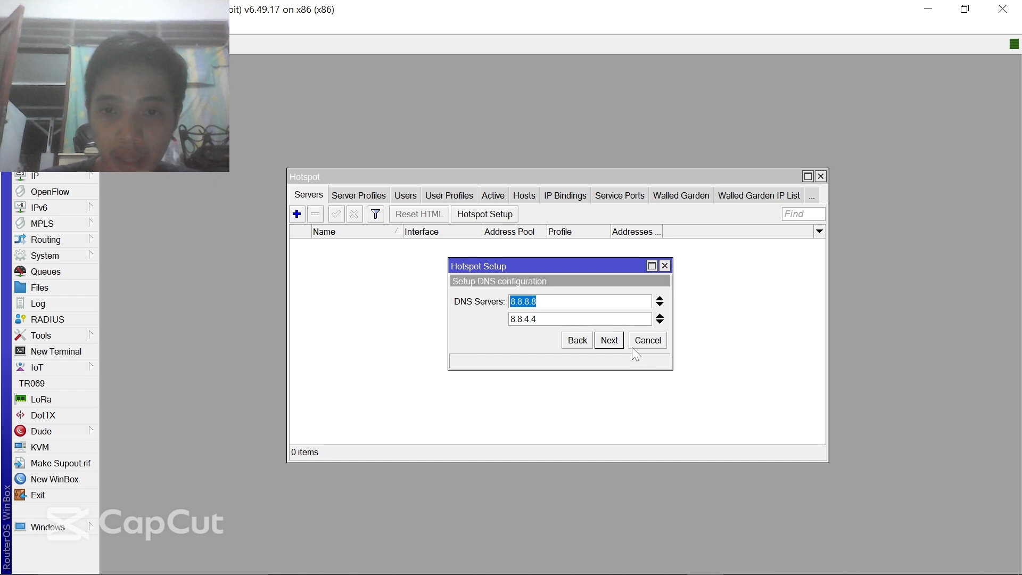
click(616, 345)
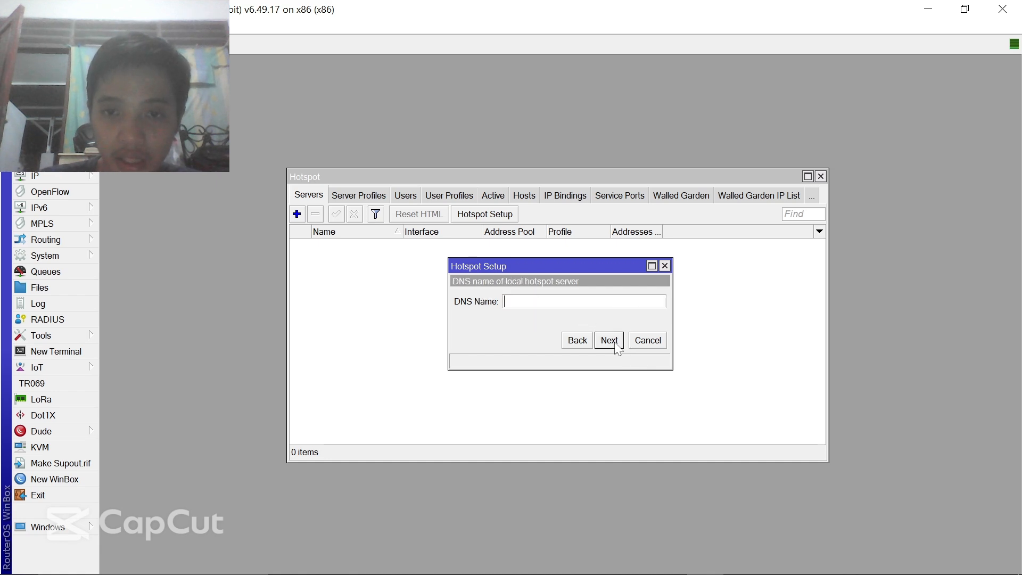
text(hot)
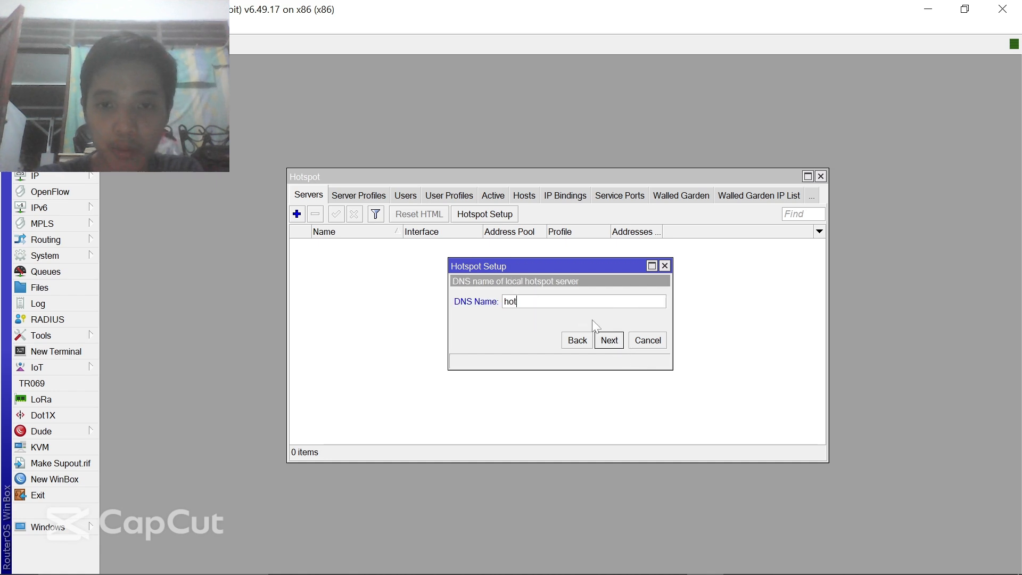
text(spot.net)
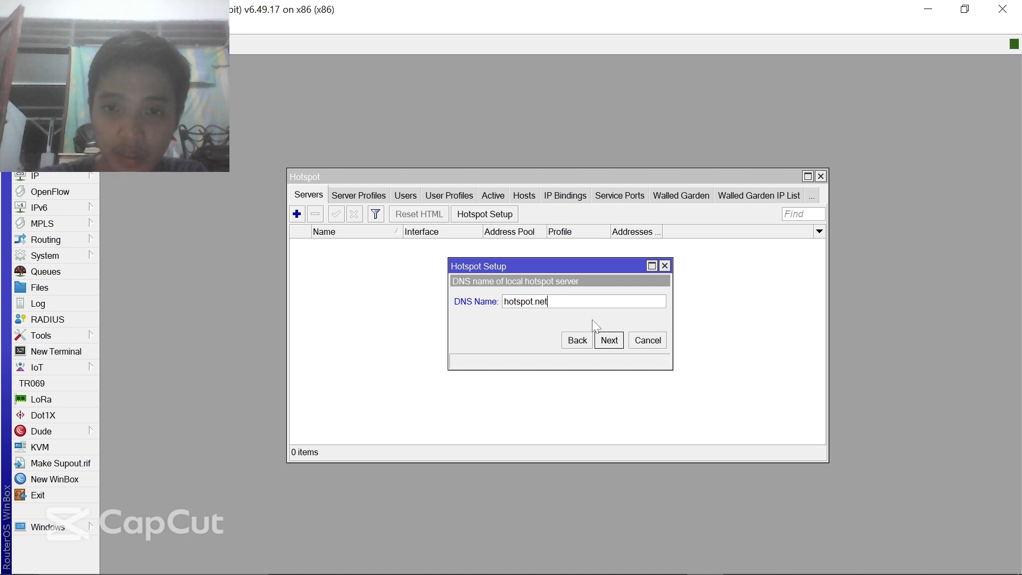
click(608, 343)
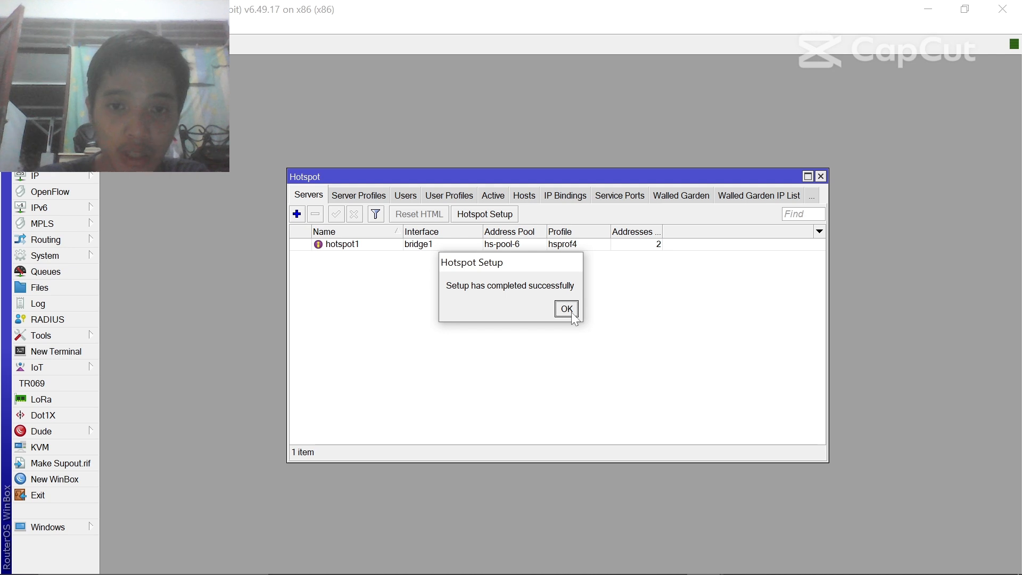
click(566, 308)
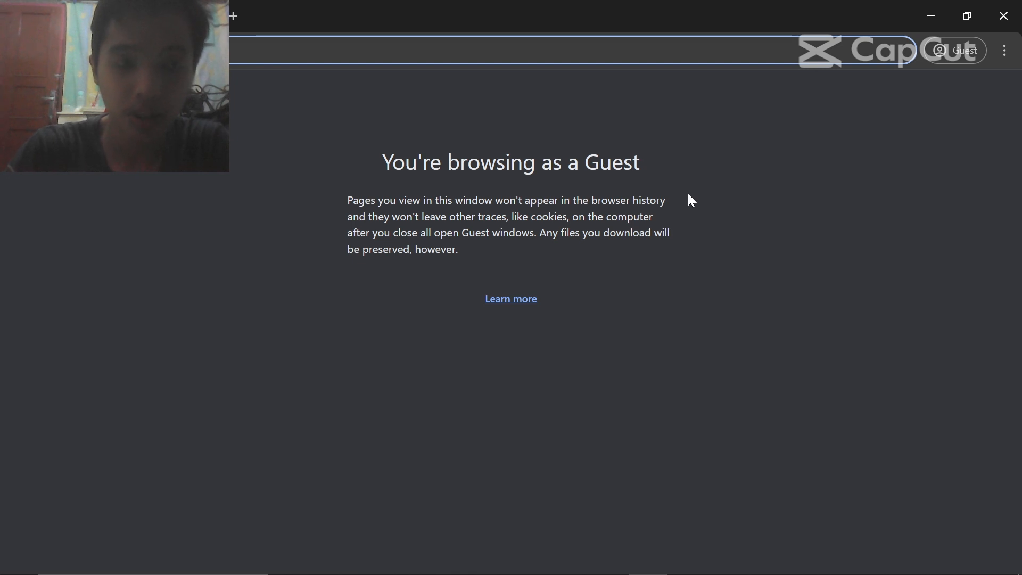
- Enter the router's IP address in Chrome's address bar to load its admin page
text(192.168)
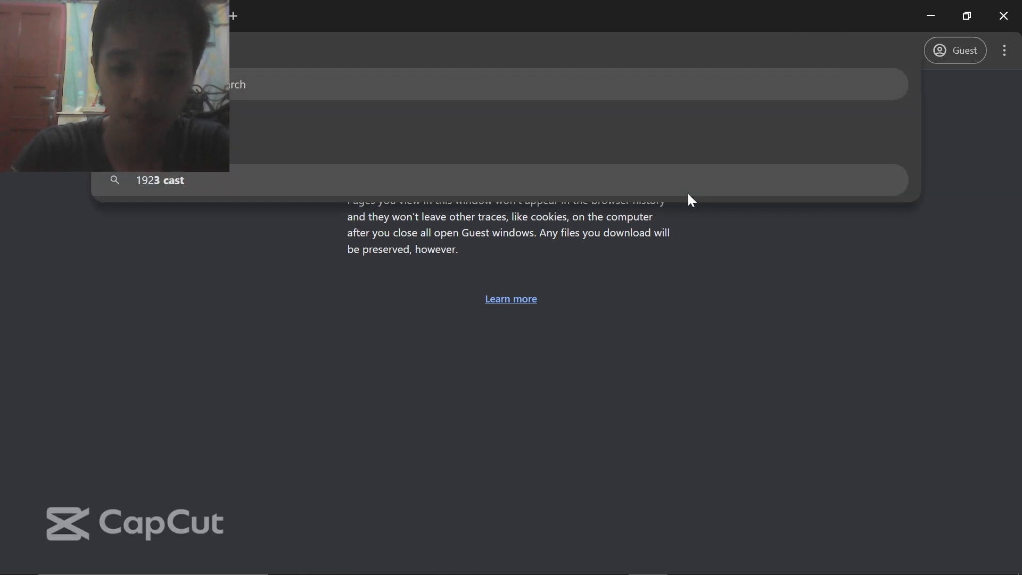
text(1.)
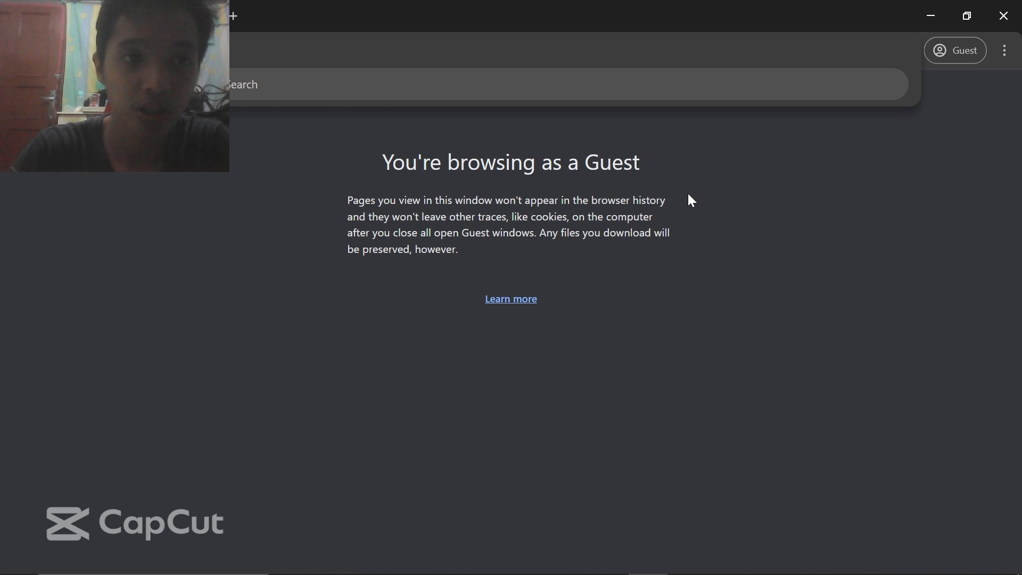
text(1.1)
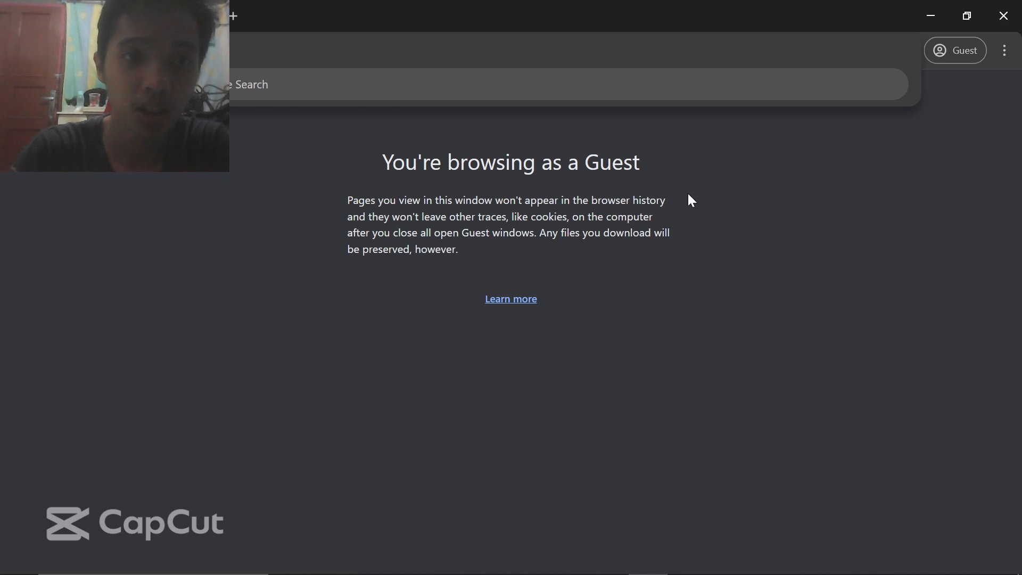
key(Return)
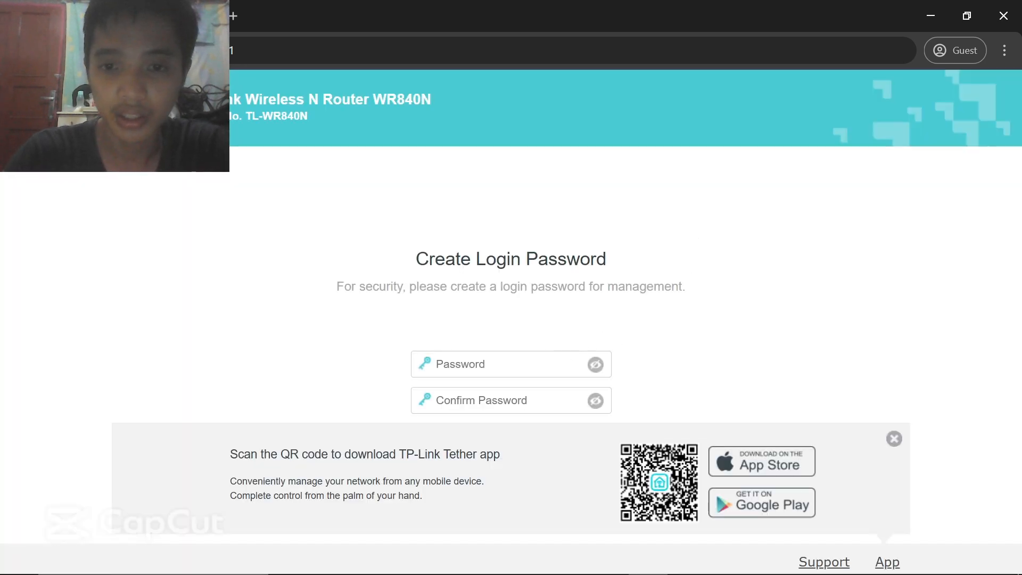
- Dismiss the Tether app banner, type the new six-character login password, and move to Confirm Password
click(501, 365)
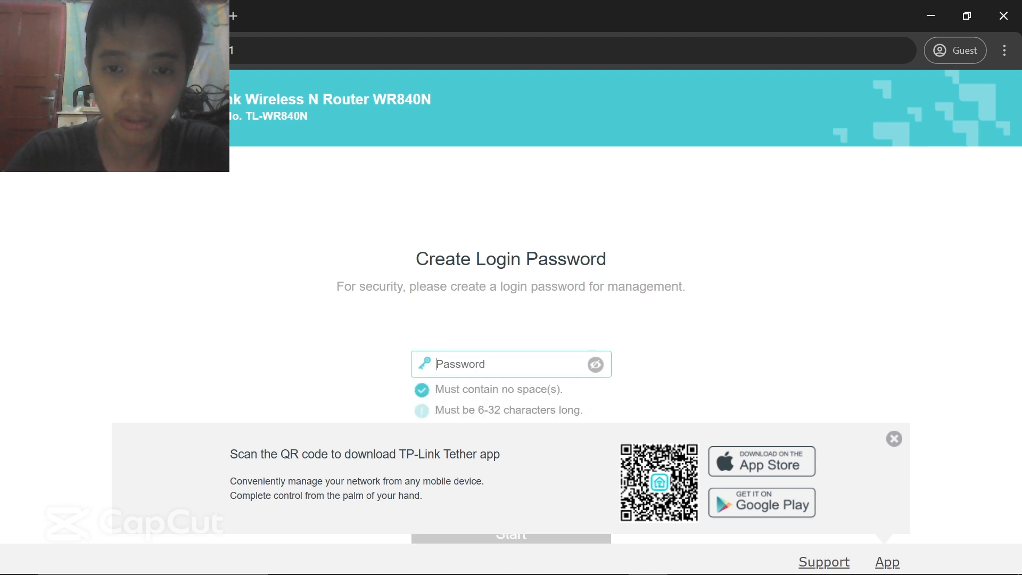
click(894, 439)
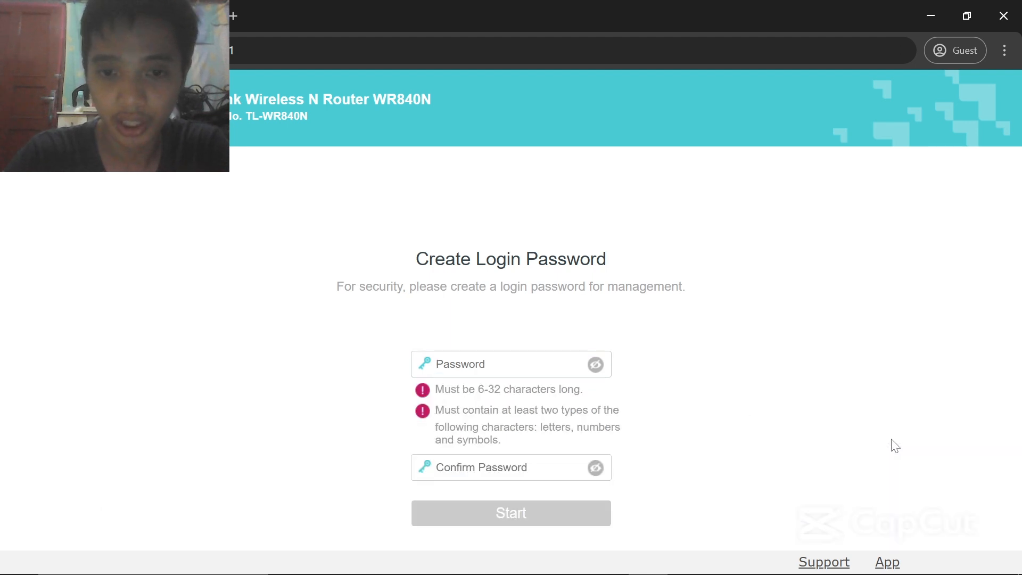
click(500, 364)
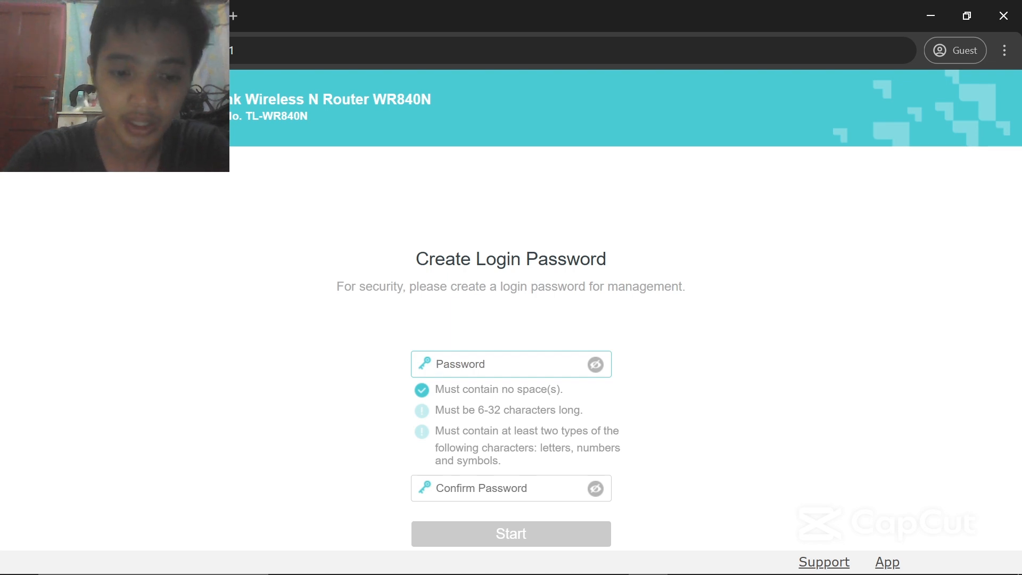
text(••••••)
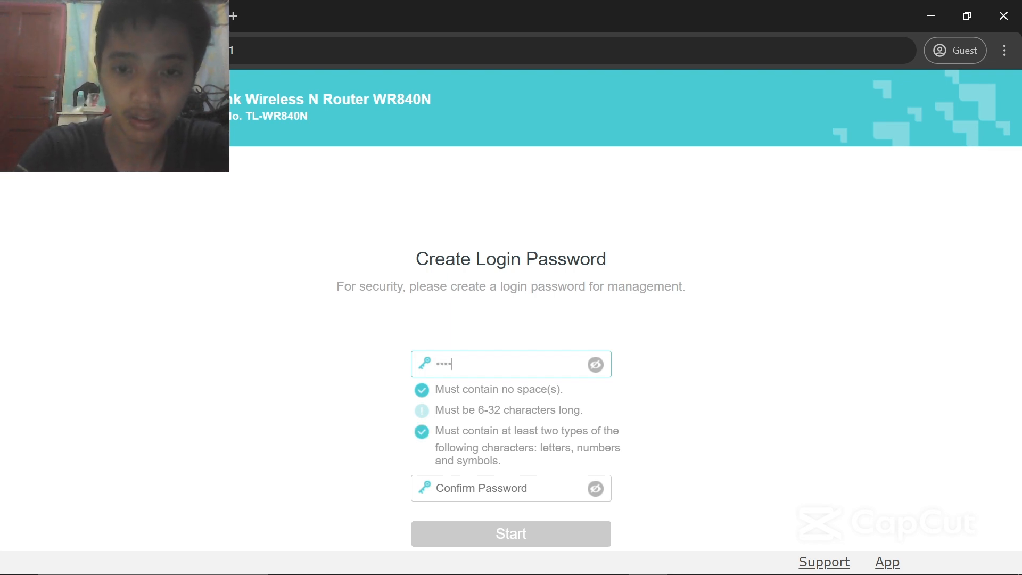
click(509, 482)
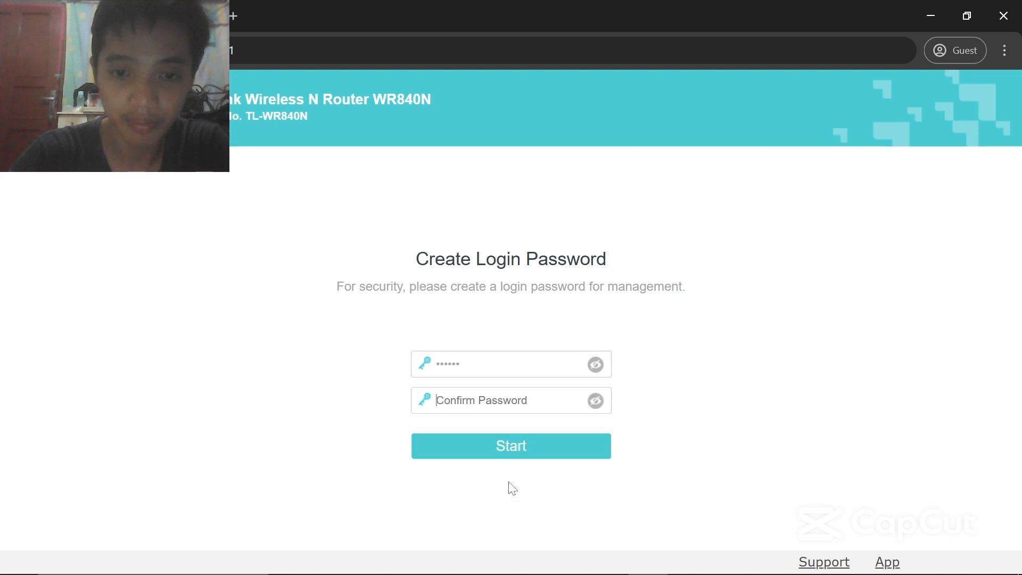
text(••••••)
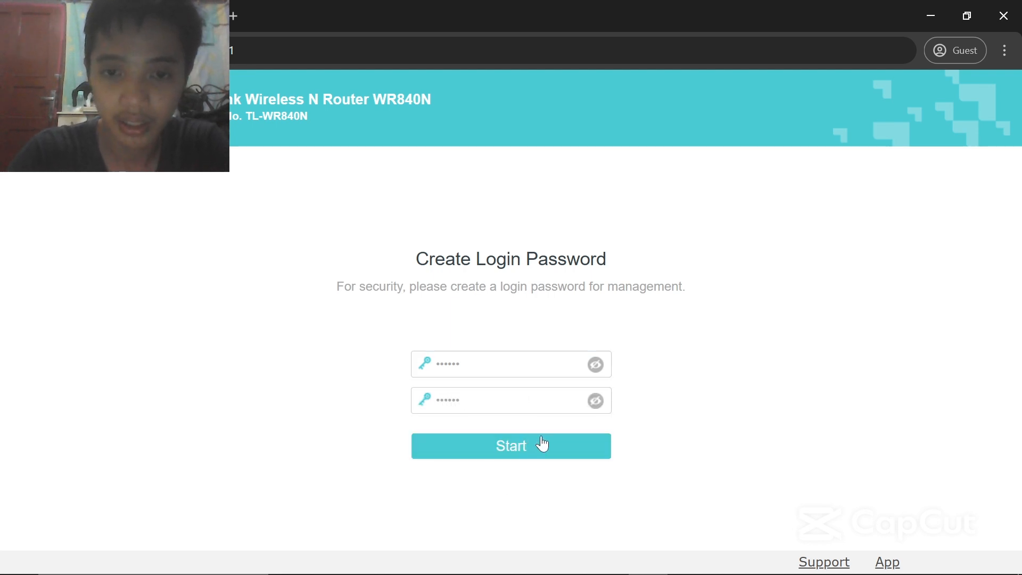
- Save the new login password and choose Access Point mode in Quick Setup
click(517, 452)
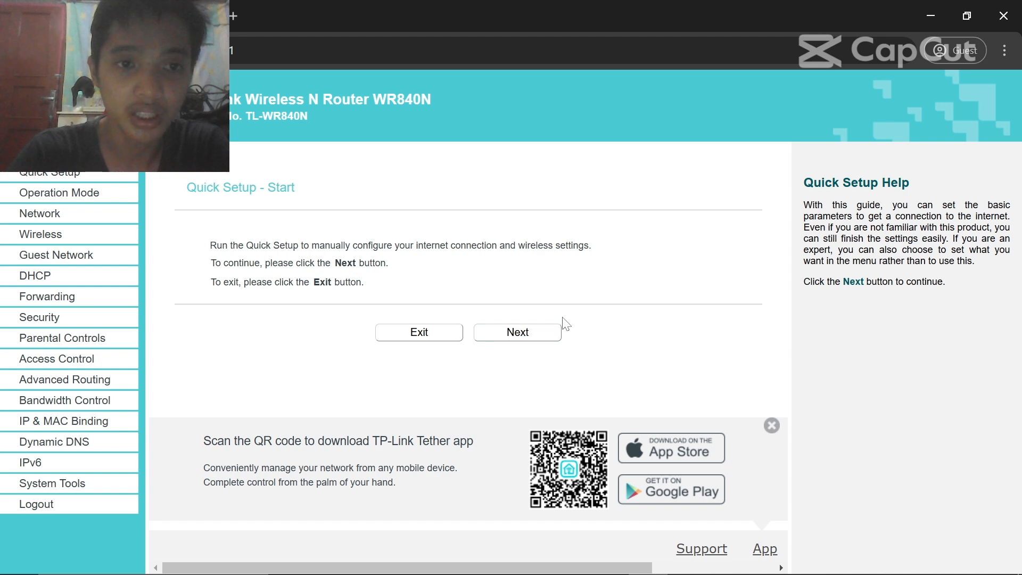
click(542, 342)
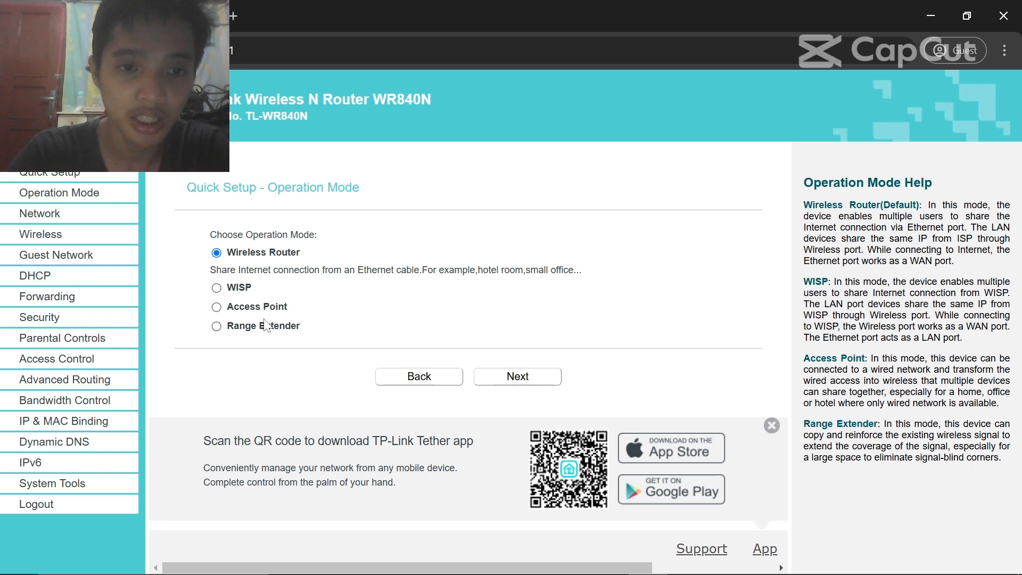
click(216, 307)
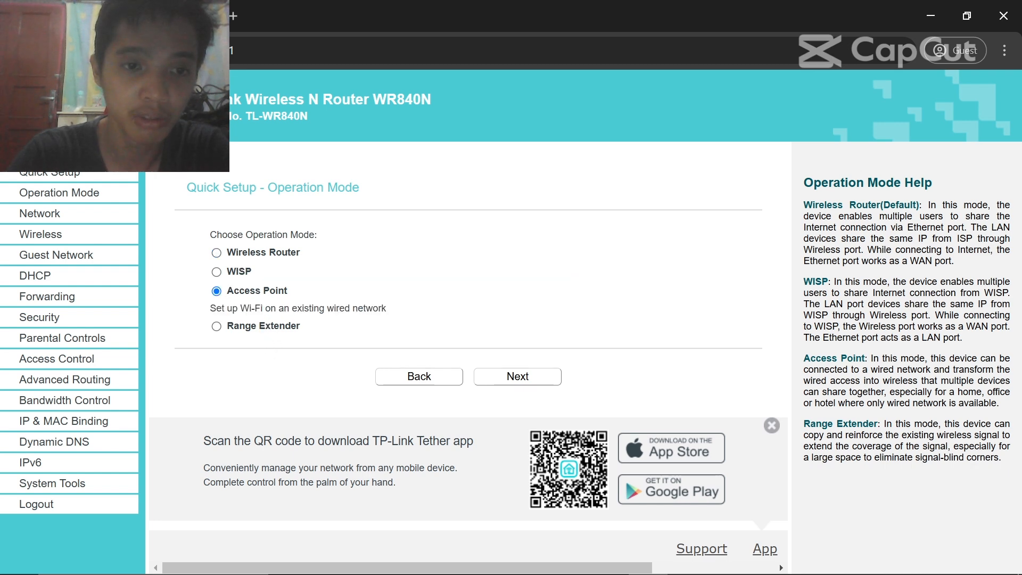
click(531, 387)
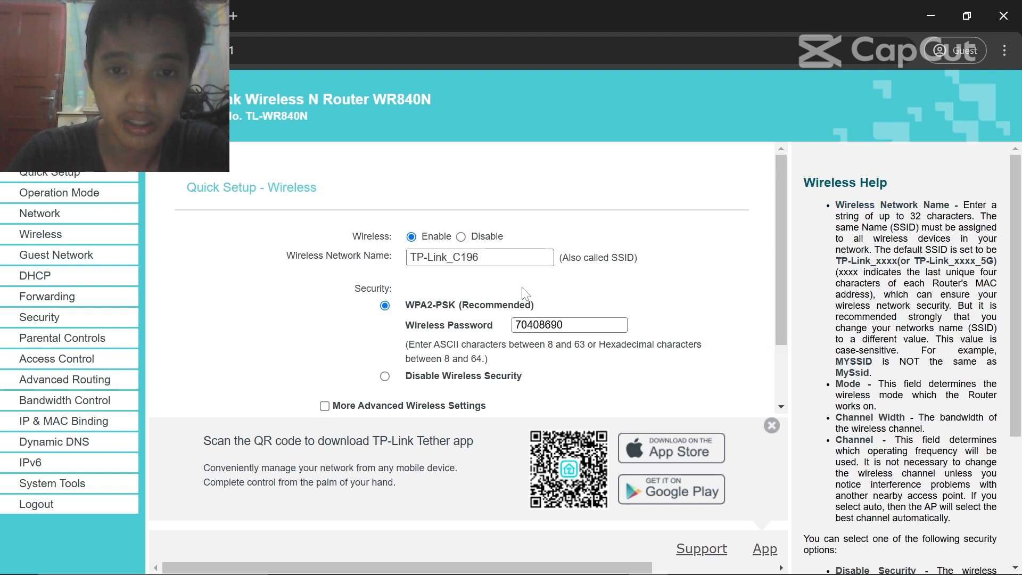
- Name the wireless network 'Hotspot TP-Link' with wireless security disabled, and continue
triple_click(462, 258)
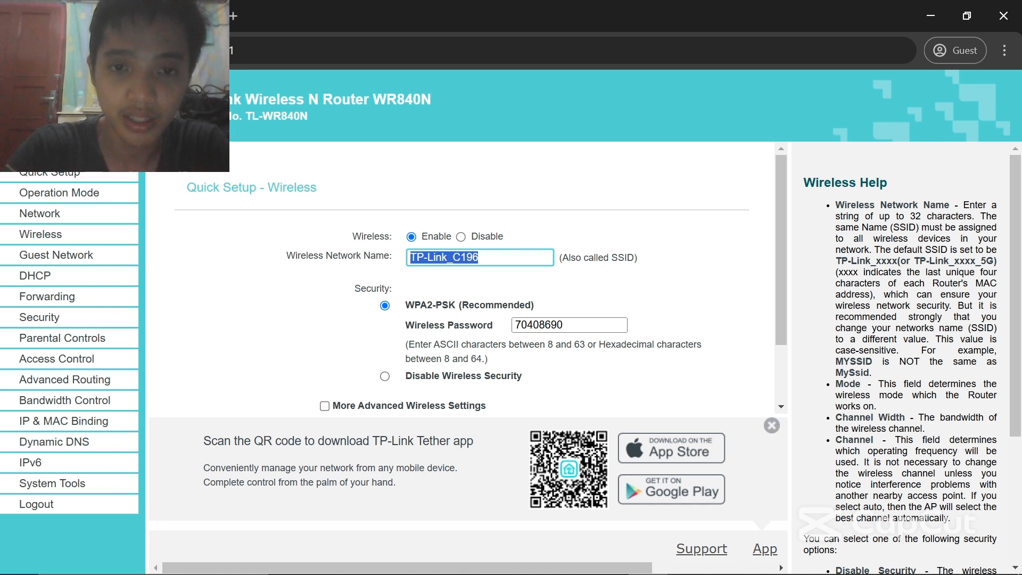
text(Hotspot TP)
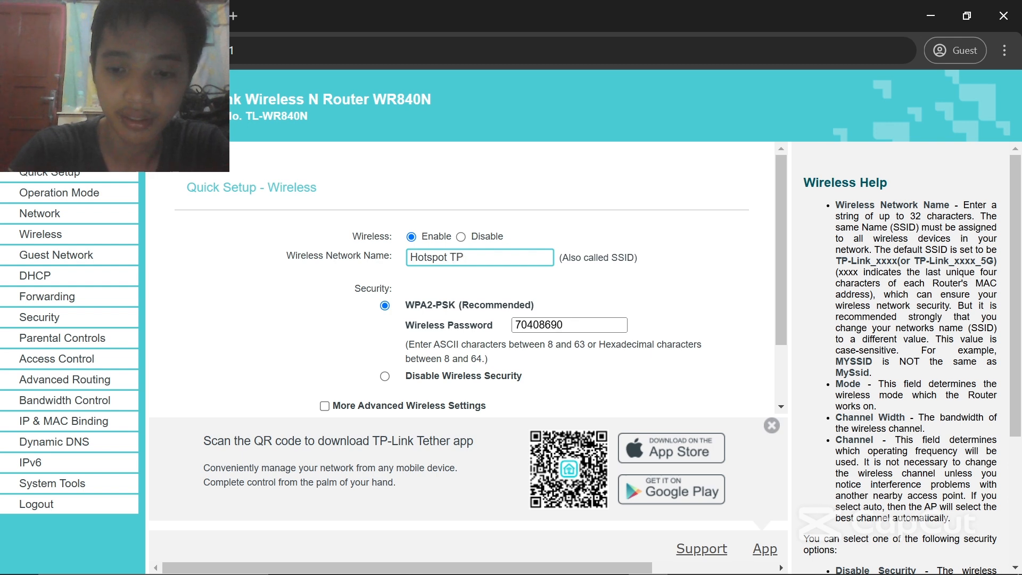
text(-Link)
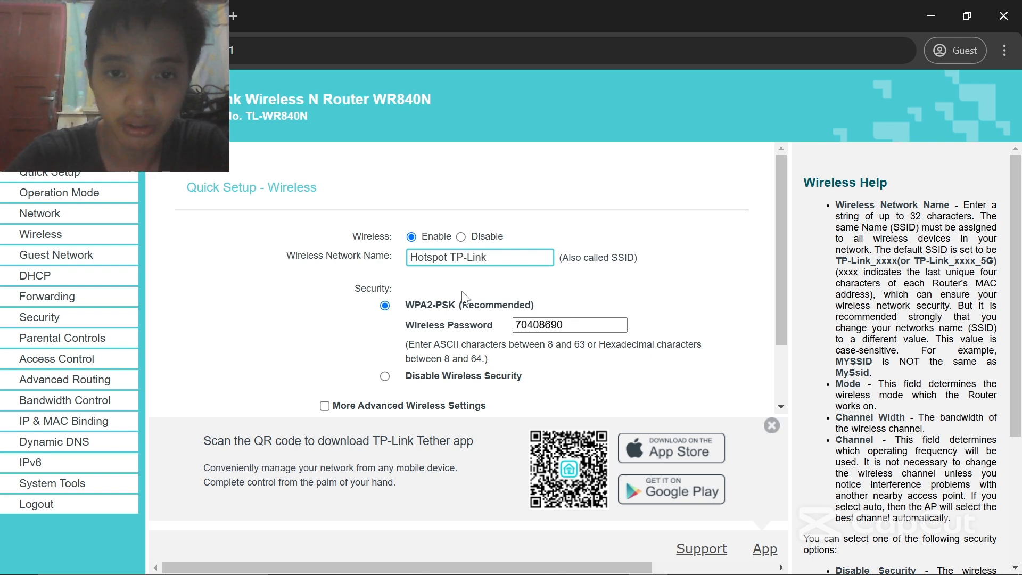
scroll(462, 294, down, 1)
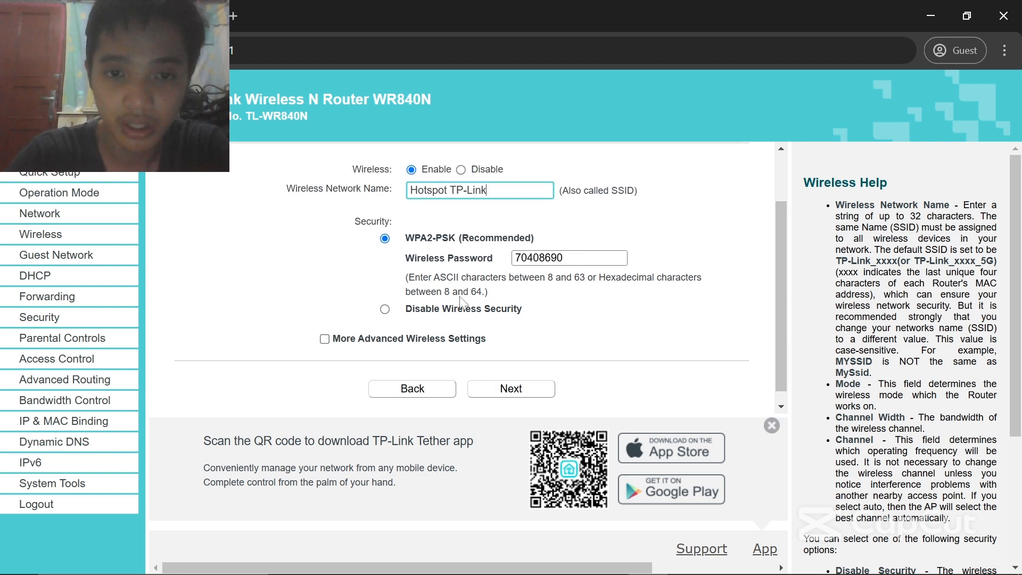
click(385, 310)
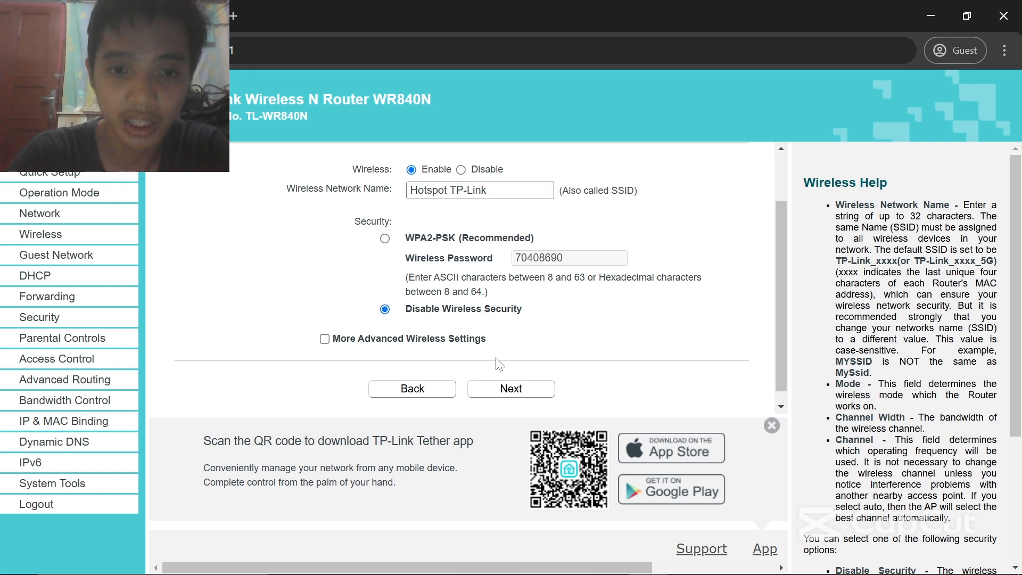
scroll(500, 357, up, 1)
scroll(503, 359, down, 1)
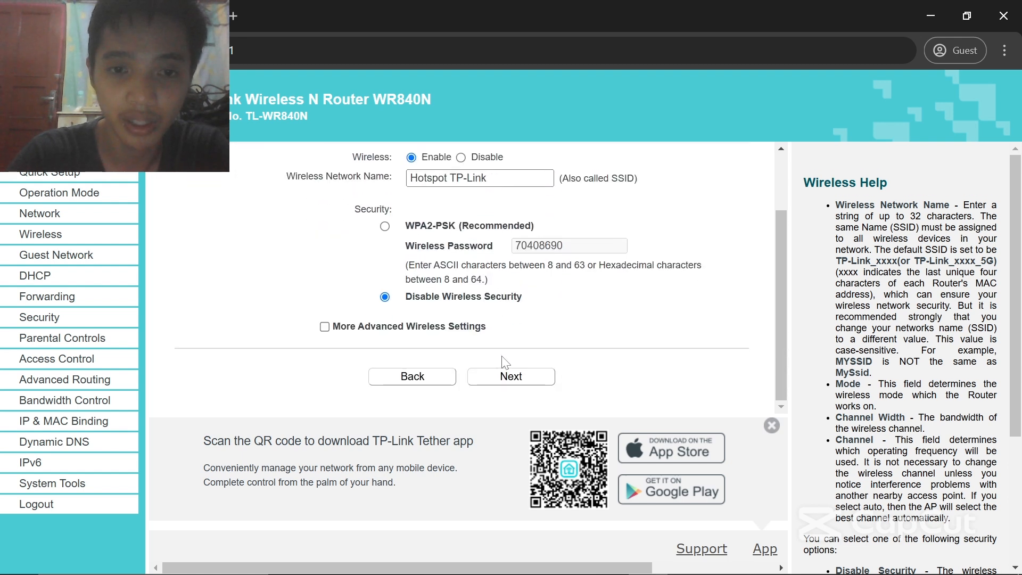
click(510, 375)
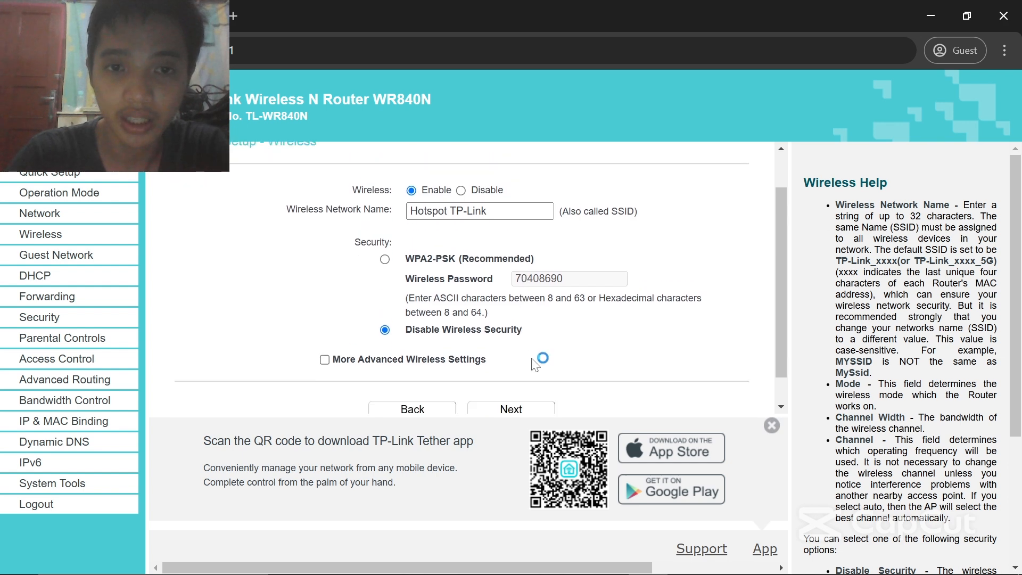
click(509, 379)
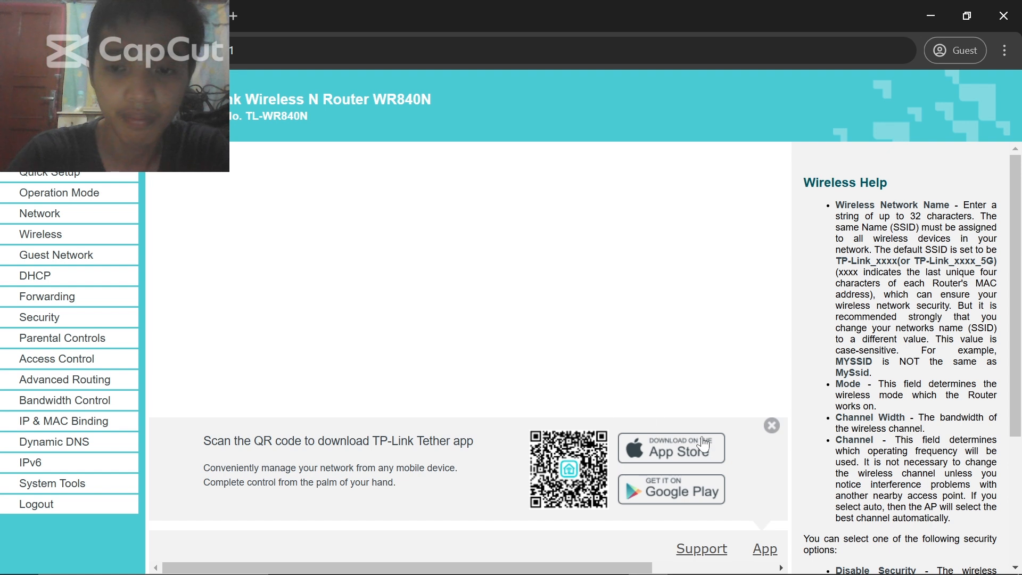
- Connect Windows to the TP-Link_C196 Wi-Fi network and reload the router's Status page
click(773, 426)
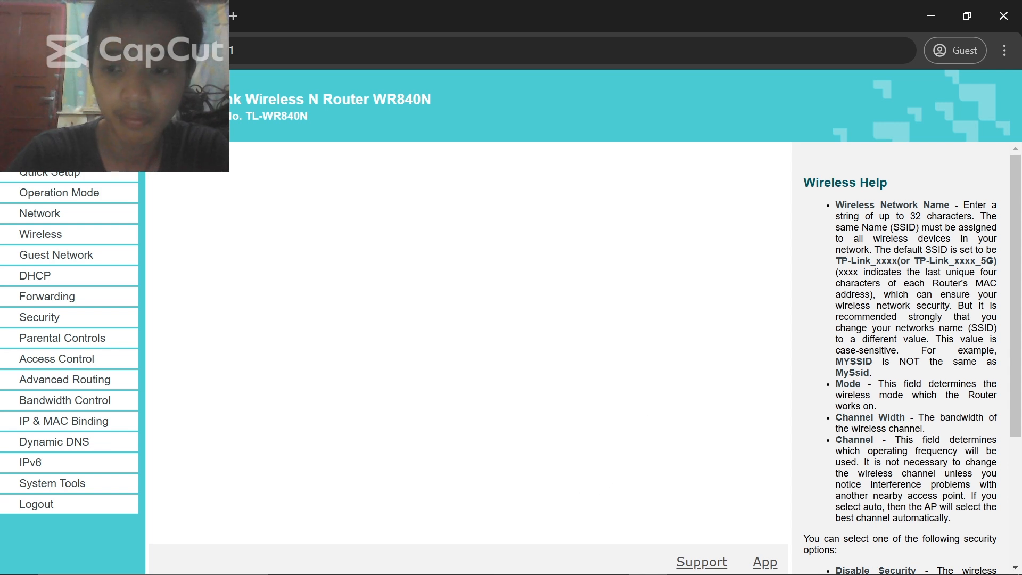
mouse_move(950, 560)
click(877, 571)
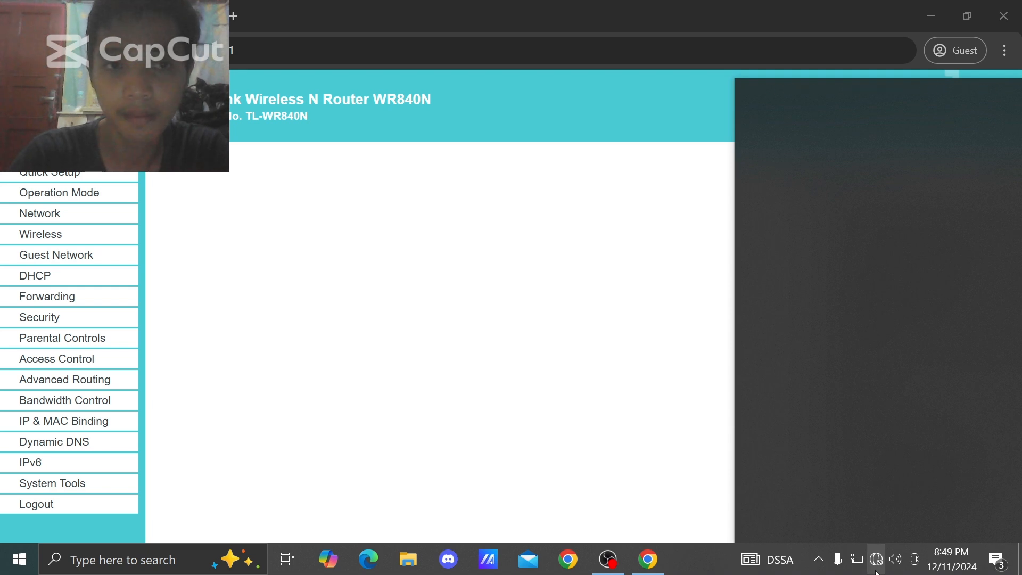
click(836, 107)
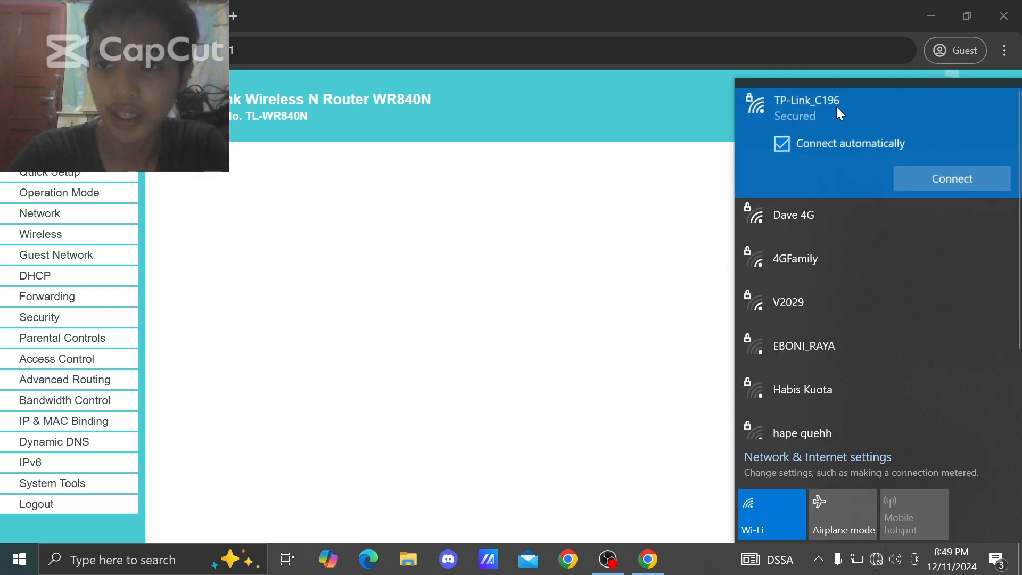
click(912, 176)
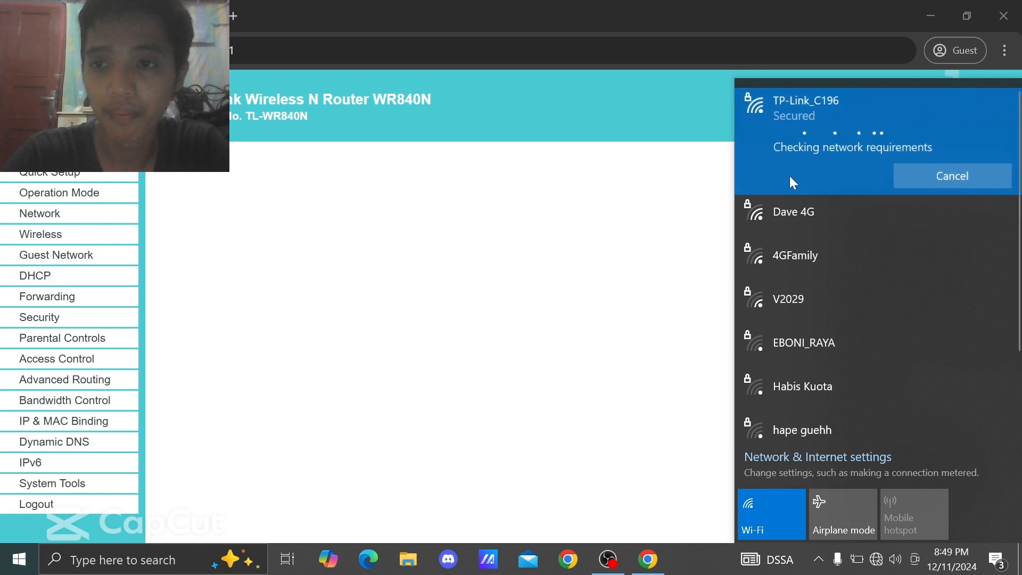
click(557, 70)
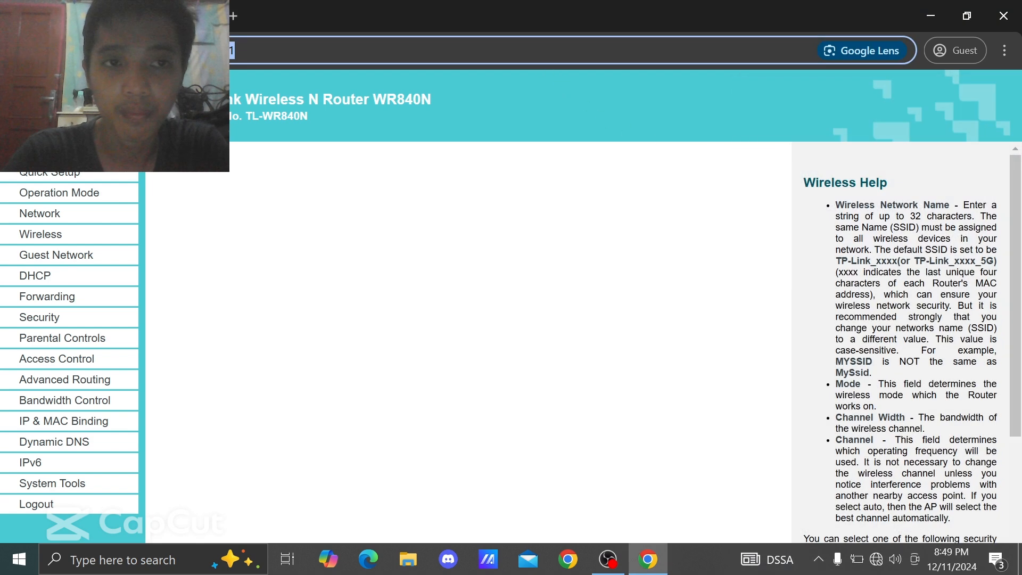
click(75, 50)
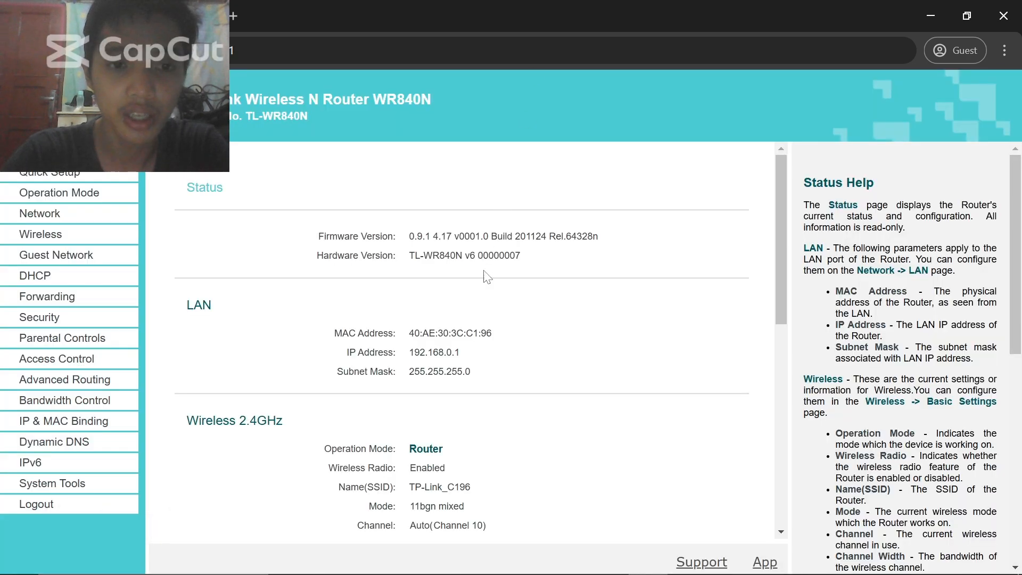
- Restart Quick Setup and select Access Point as the operation mode
click(53, 175)
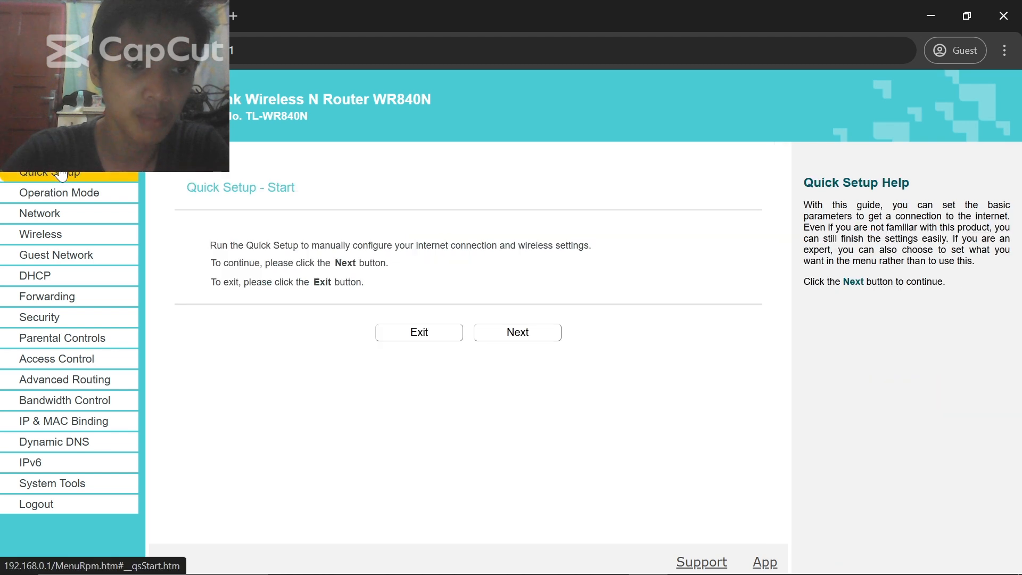
click(523, 332)
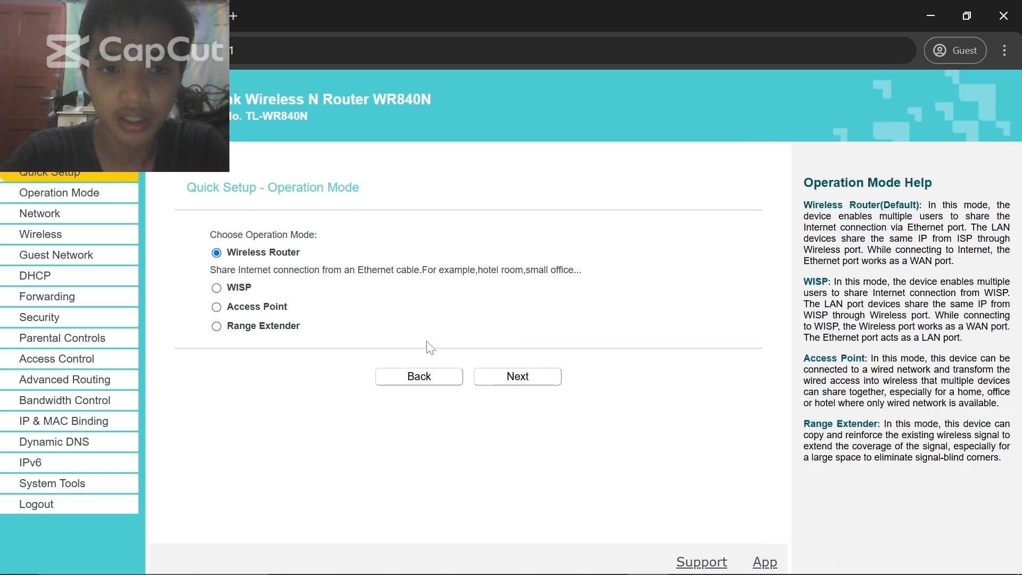
click(216, 307)
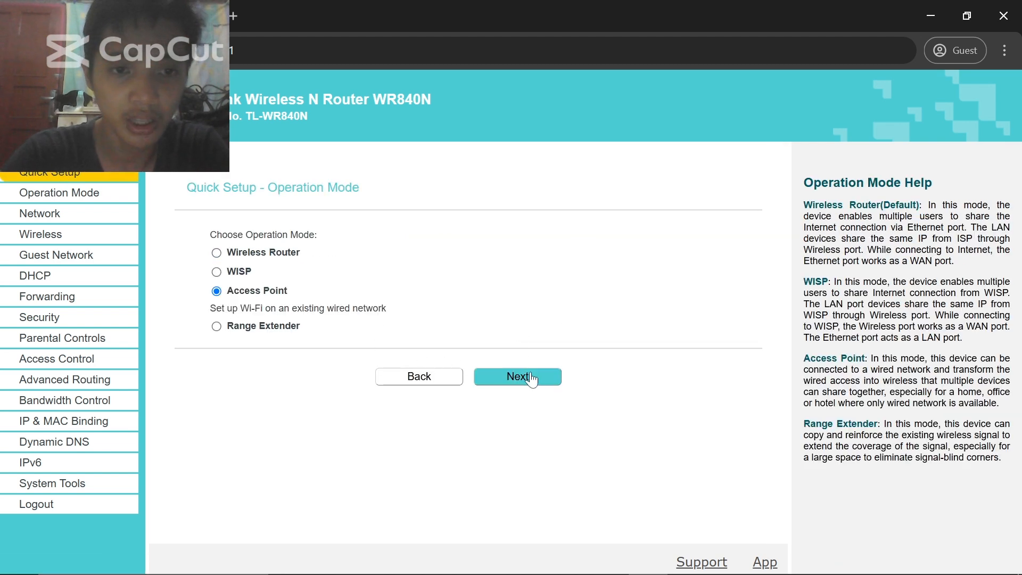
click(546, 382)
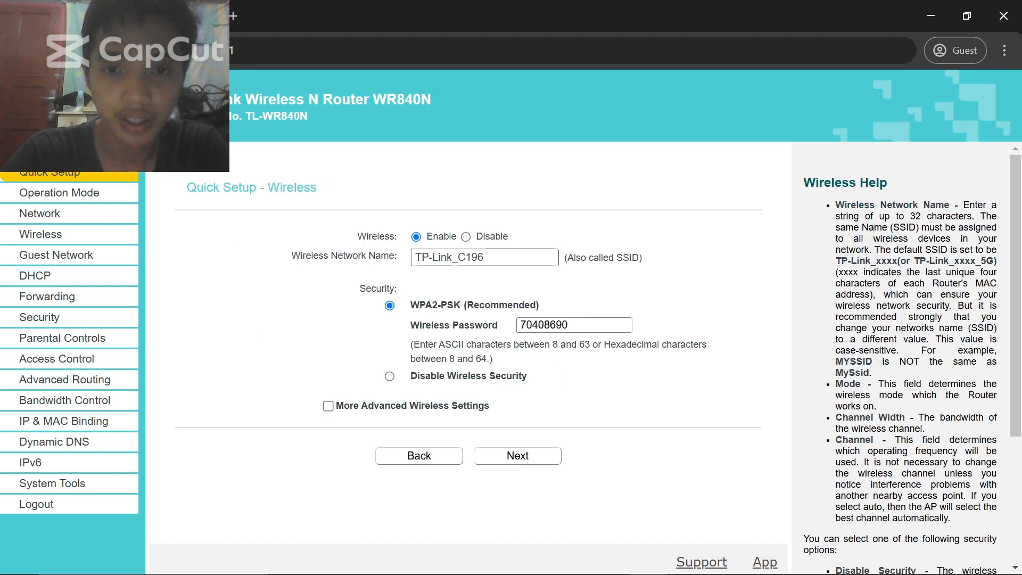
- Set the SSID to 'Hotspot TP-Link' with wireless security disabled
text(Hotspot TP)
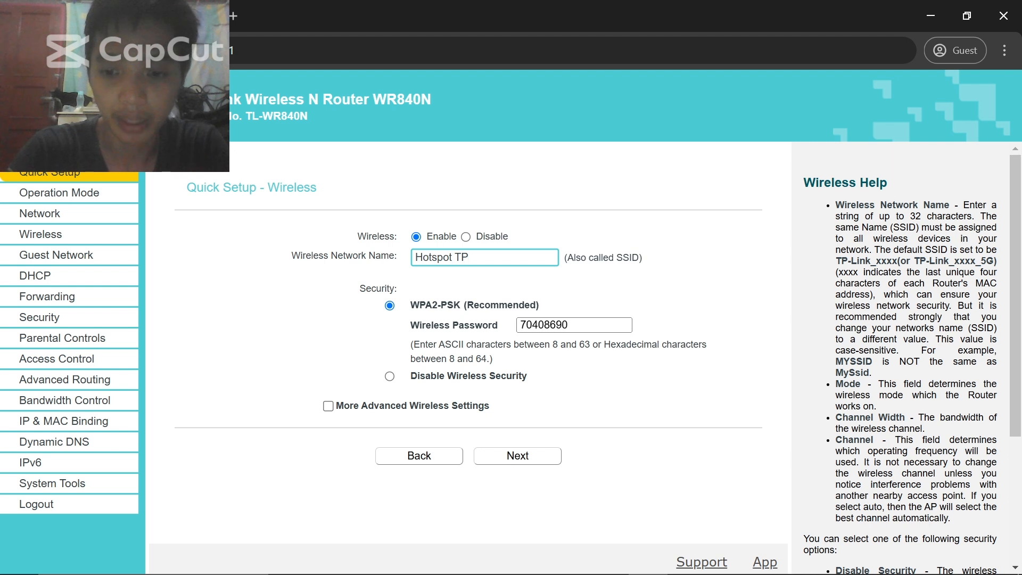
text(-Link)
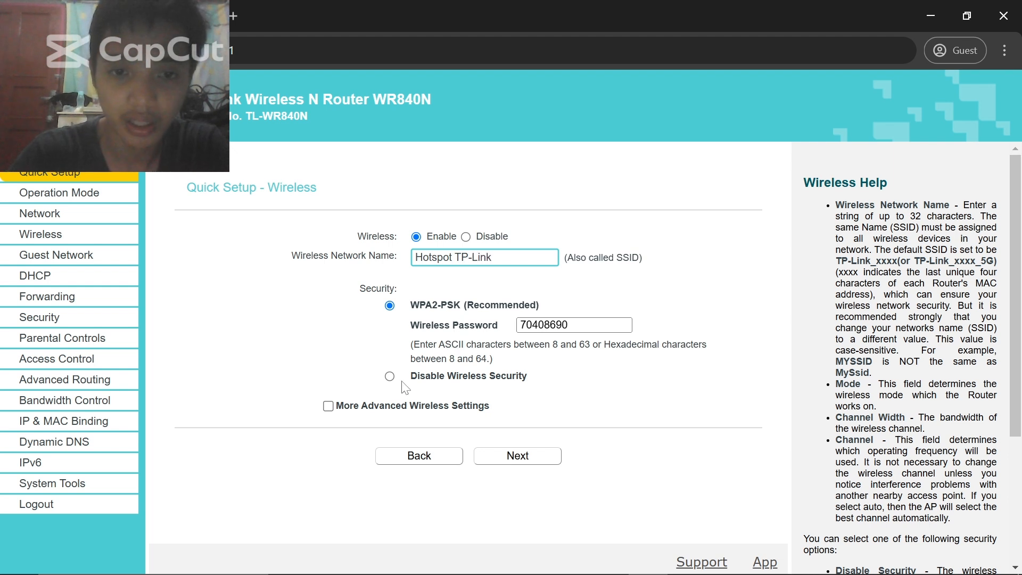
click(390, 378)
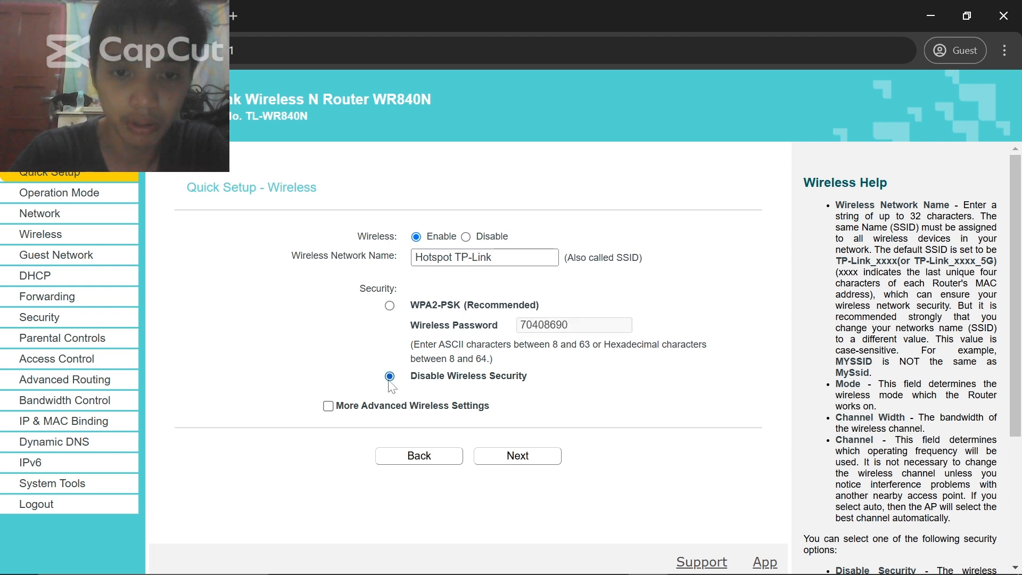
click(513, 459)
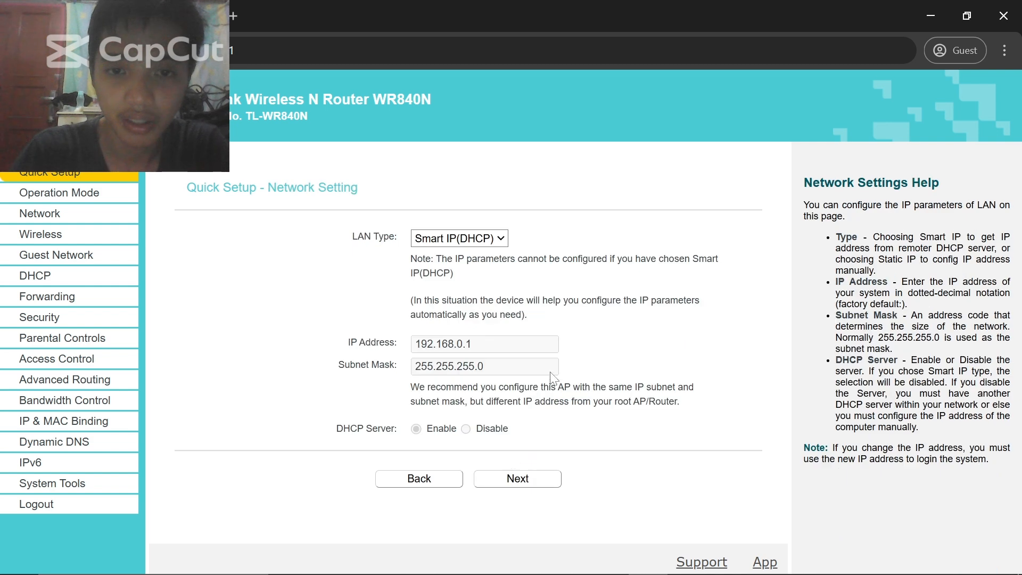
- Set LAN type to Static IP with address 178.165.0.4 and mask 255.255.192.0
click(489, 241)
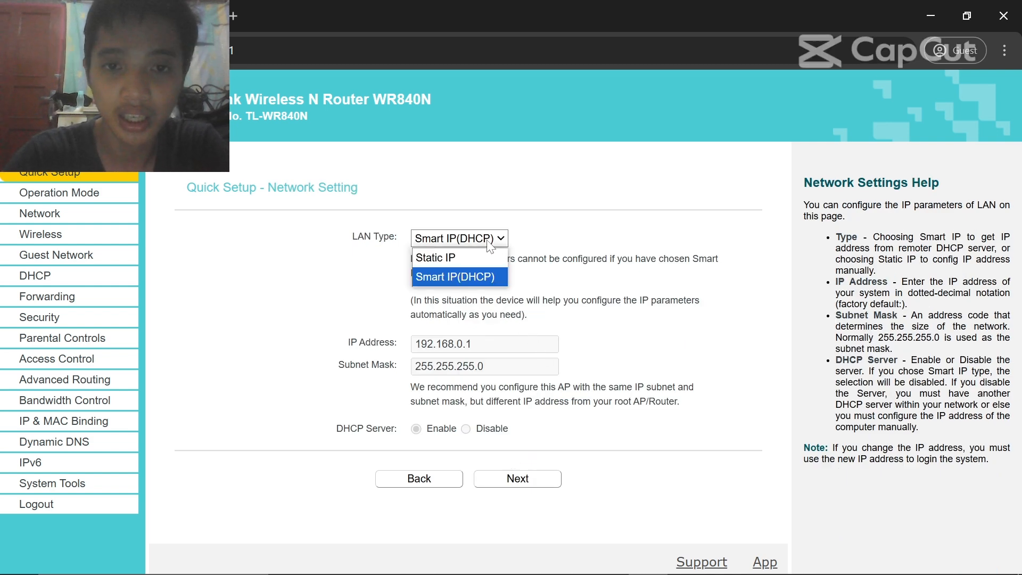
click(467, 264)
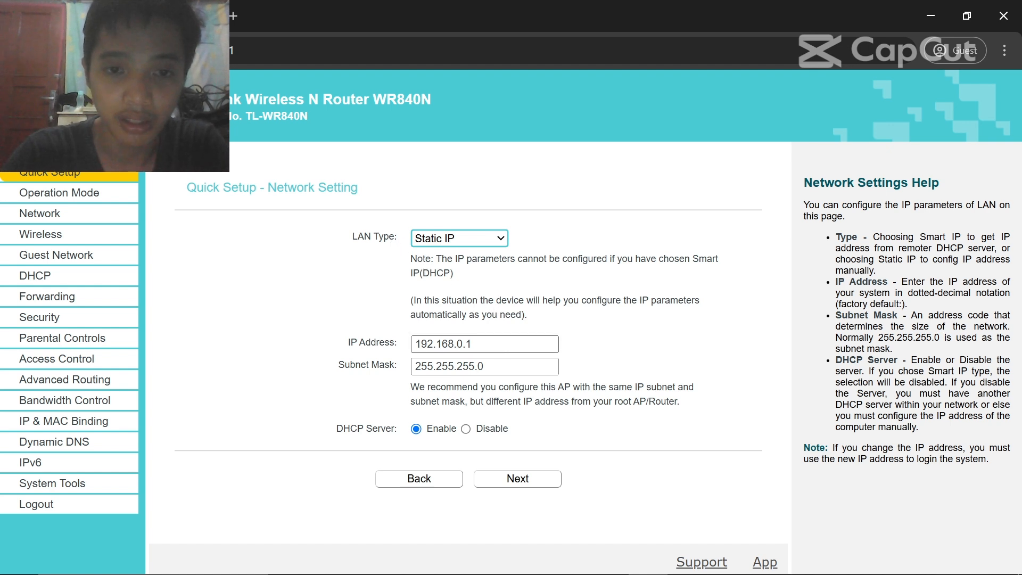
double_click(453, 344)
text(178.)
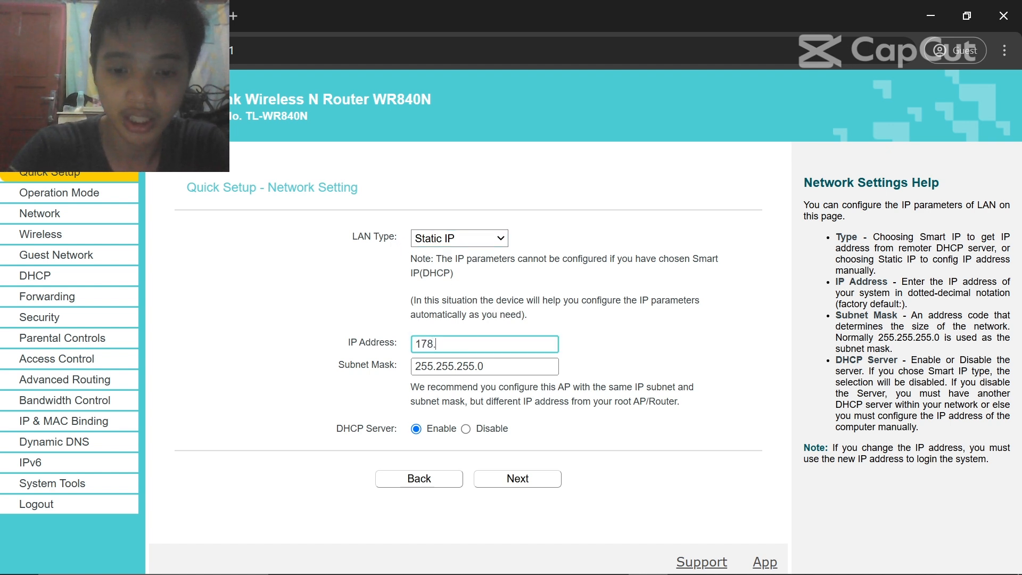
text(165.0.4)
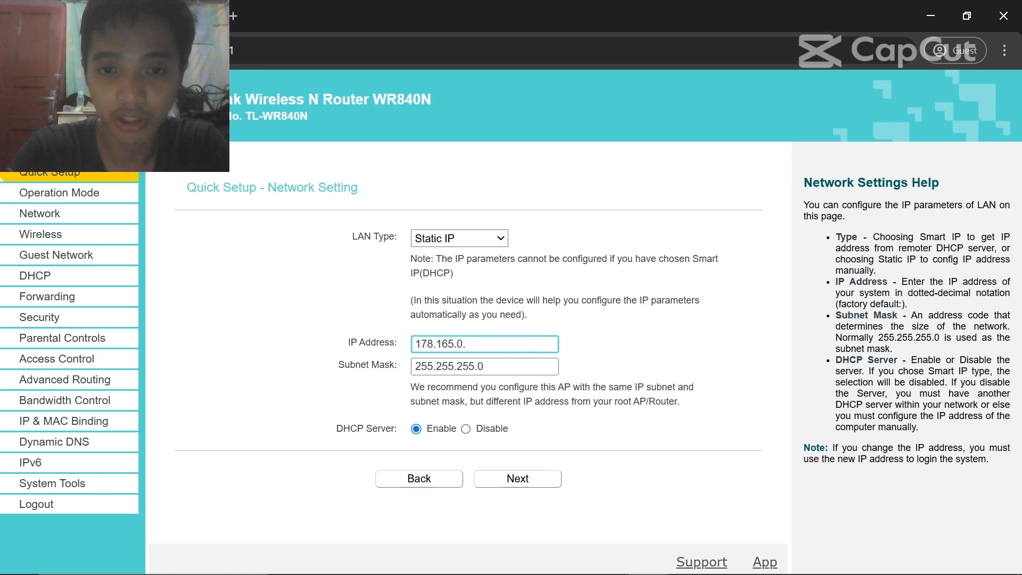
click(507, 368)
key(Left)
key(Left)
key(BackSpace)
key(BackSpace)
key(BackSpace)
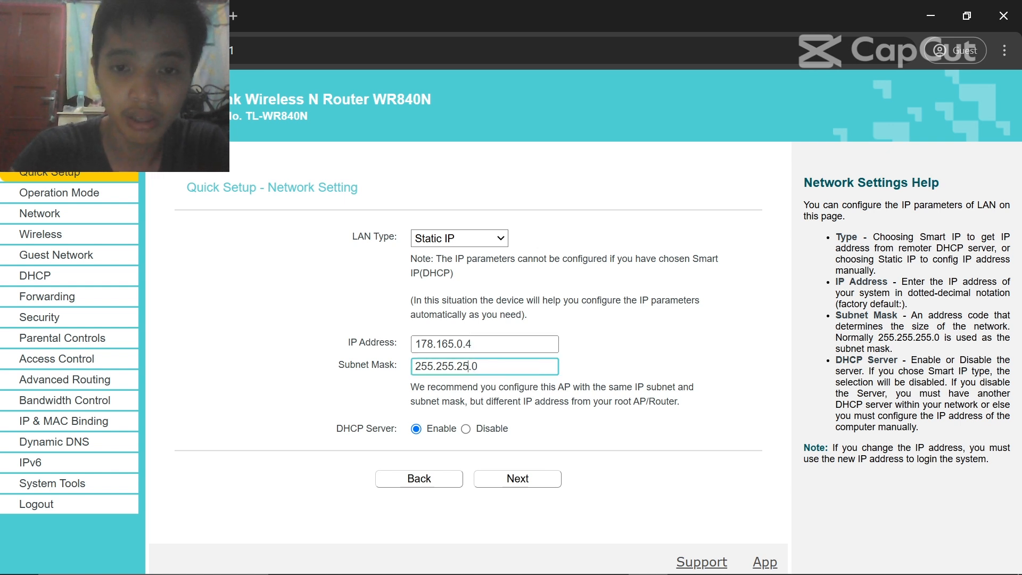
text(192)
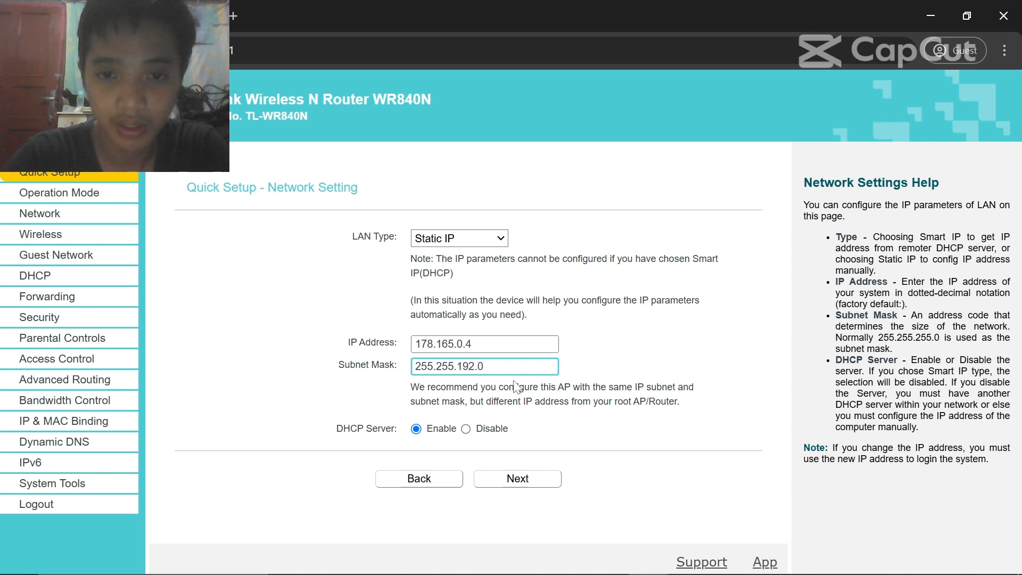
- Disable the access point's DHCP server and review the settings
click(466, 429)
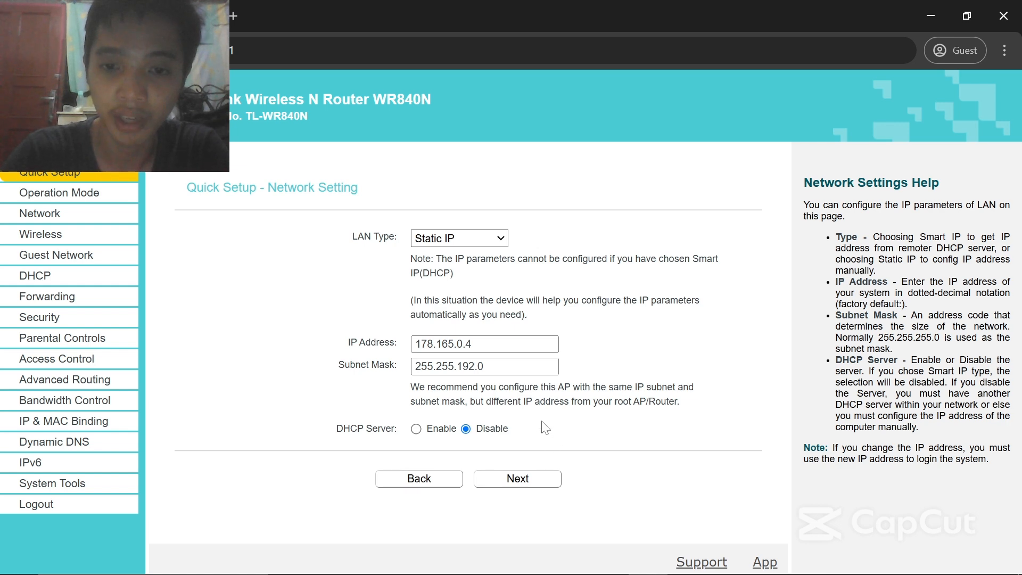
click(529, 478)
scroll(538, 439, down, 2)
scroll(535, 422, up, 2)
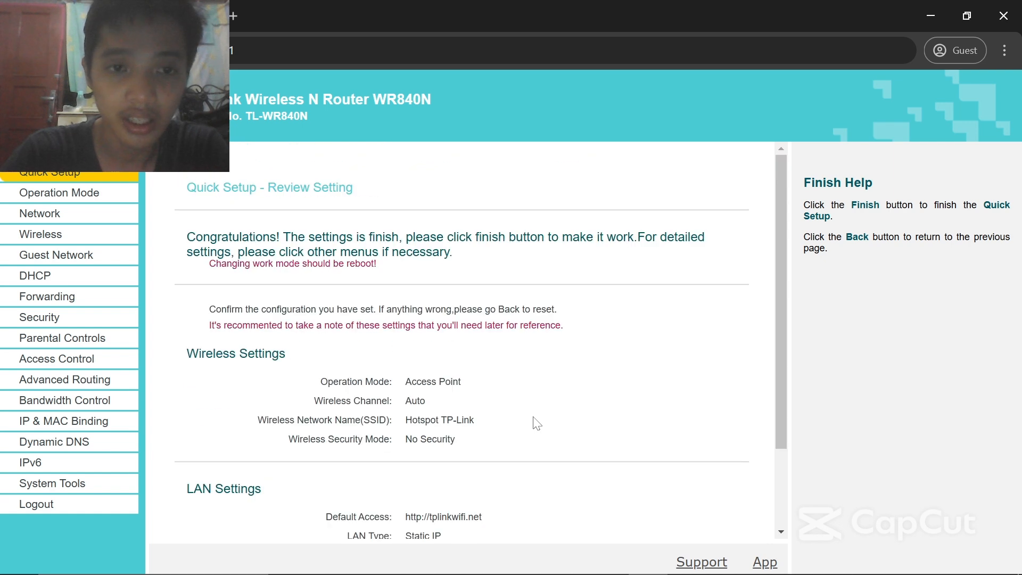
scroll(534, 422, down, 2)
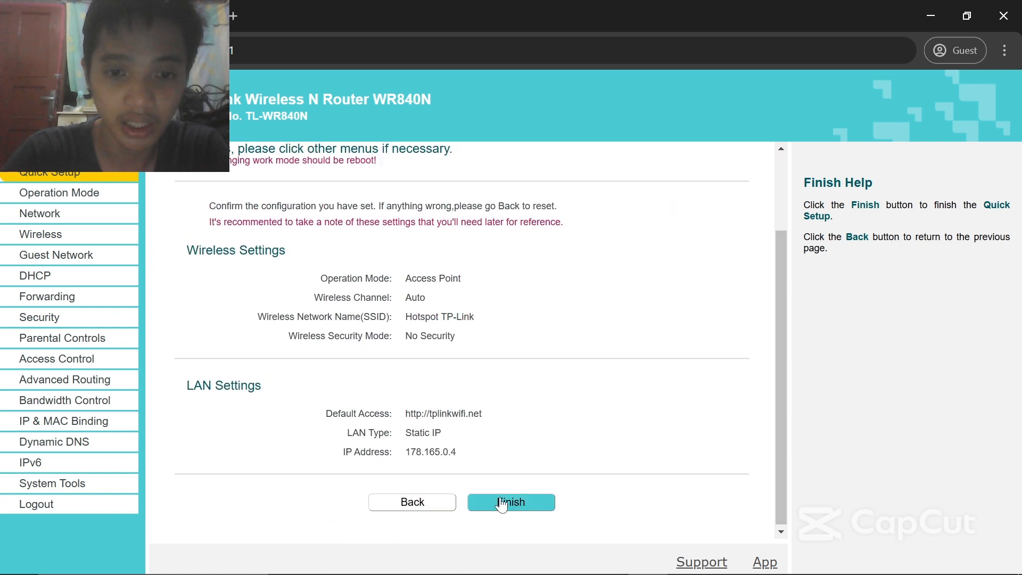
- Finish Quick Setup so the router reboots, retry the page, then show available Wi-Fi networks
click(519, 508)
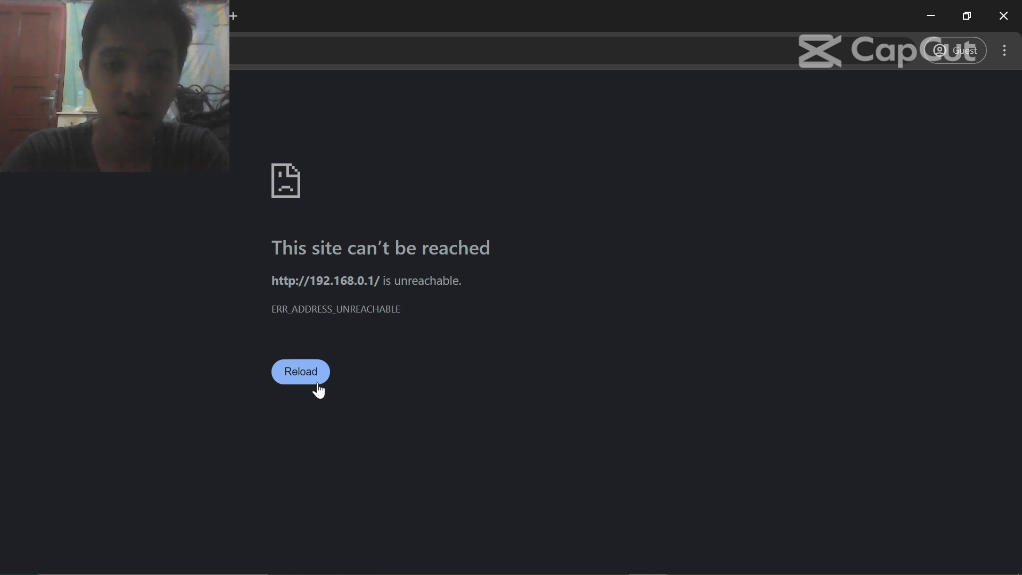
click(314, 362)
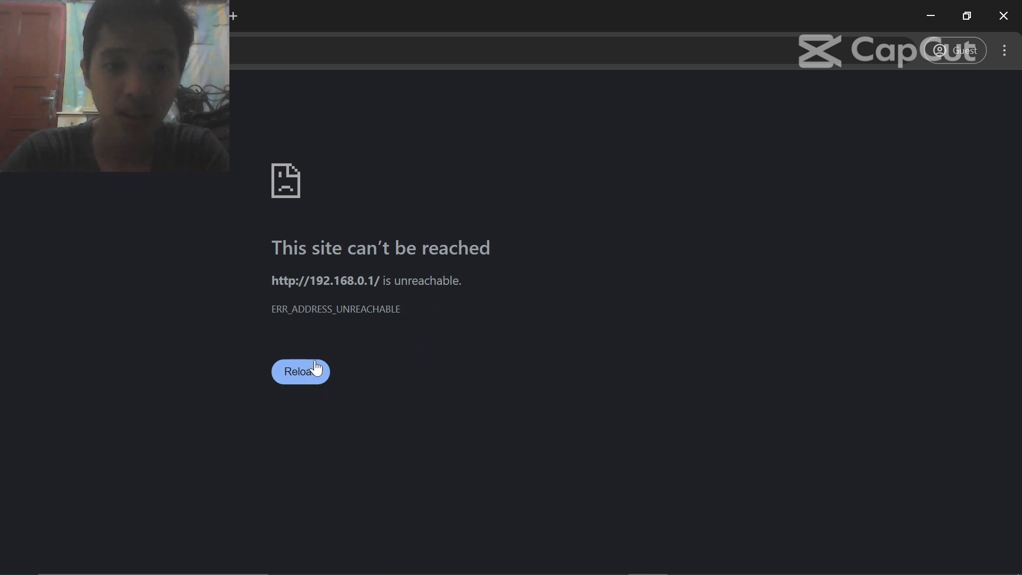
mouse_move(766, 574)
click(876, 572)
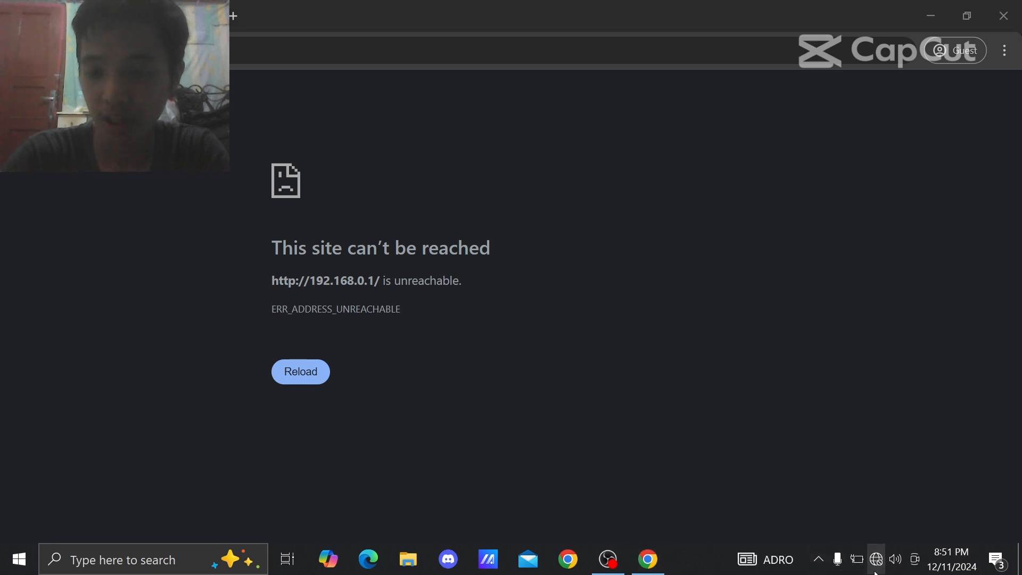